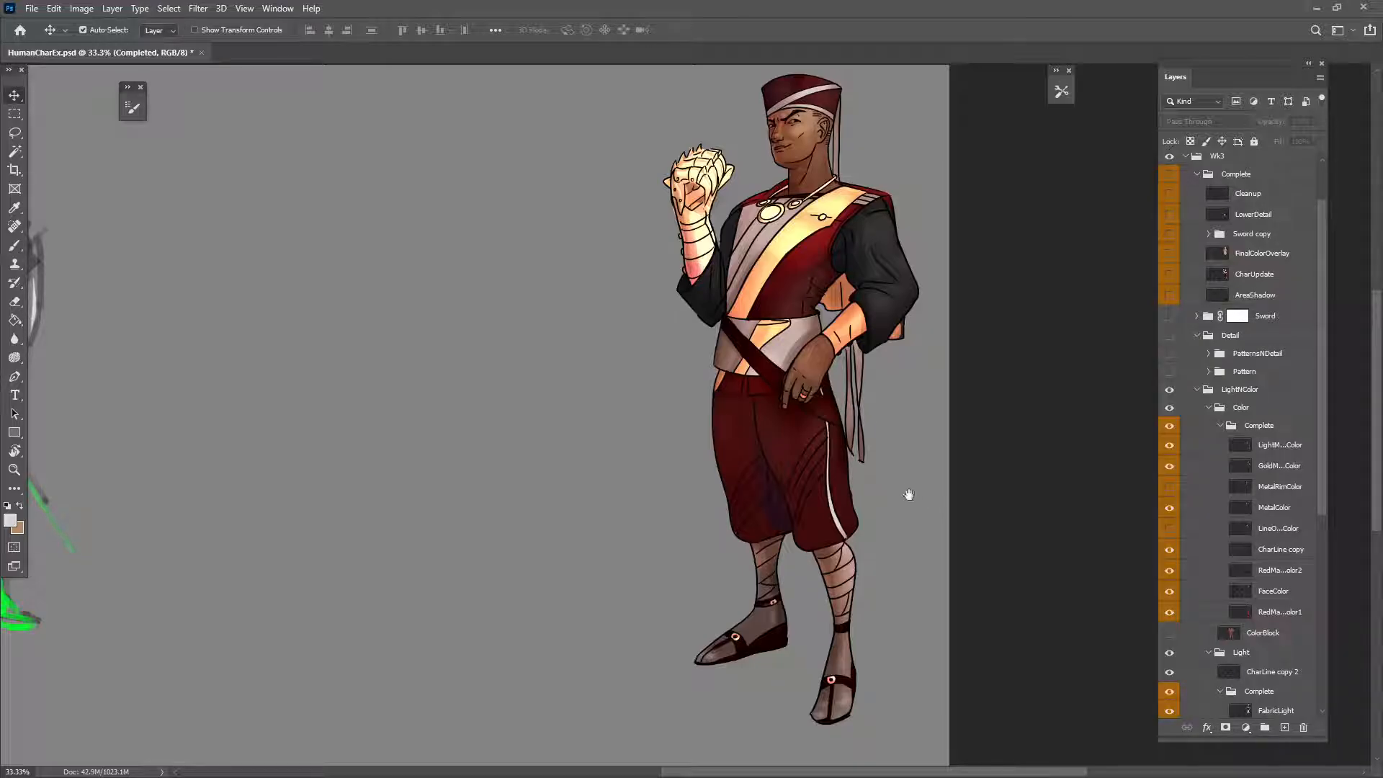
Step: Examine the character's black line art and coloring up close on the torso, gauntlet and face
left_click_drag(909, 512, 869, 510)
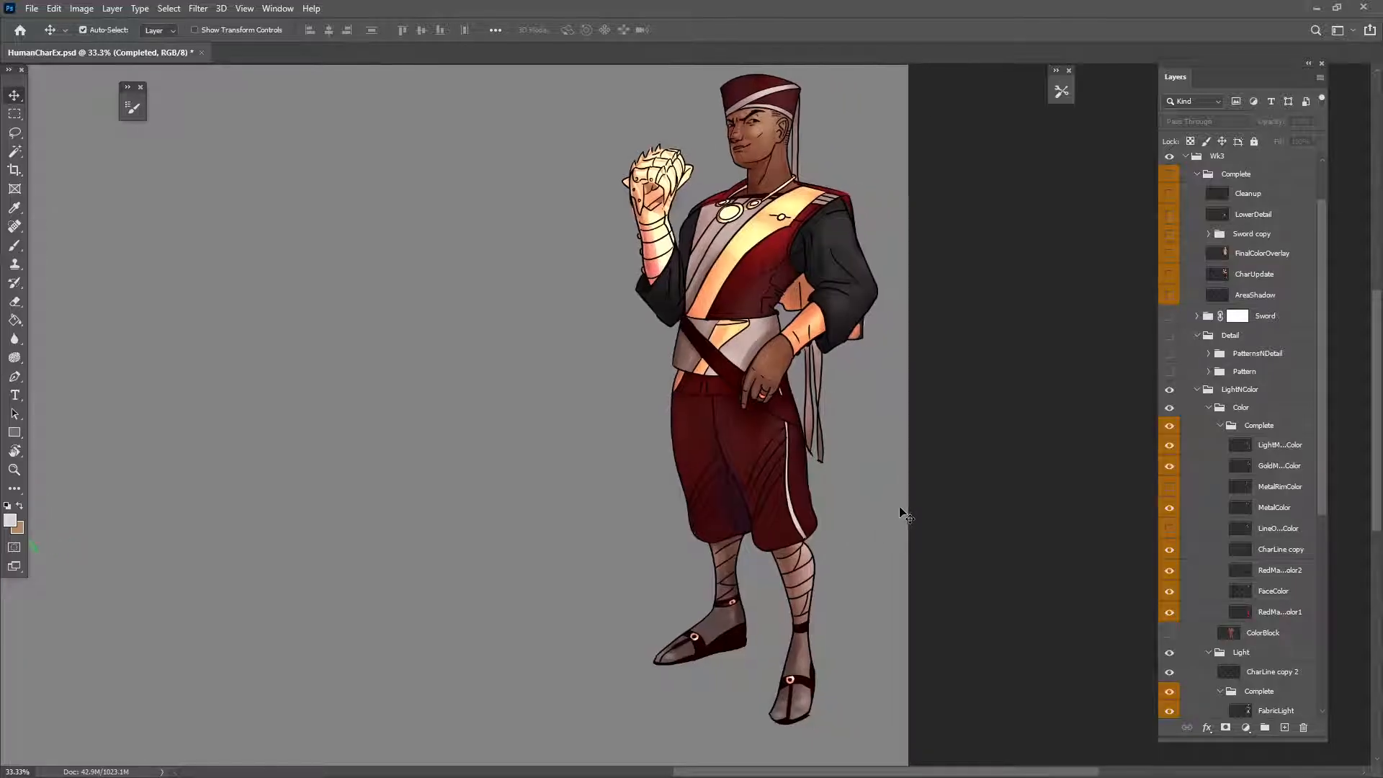
key("ctrl+plus")
key("ctrl+plus")
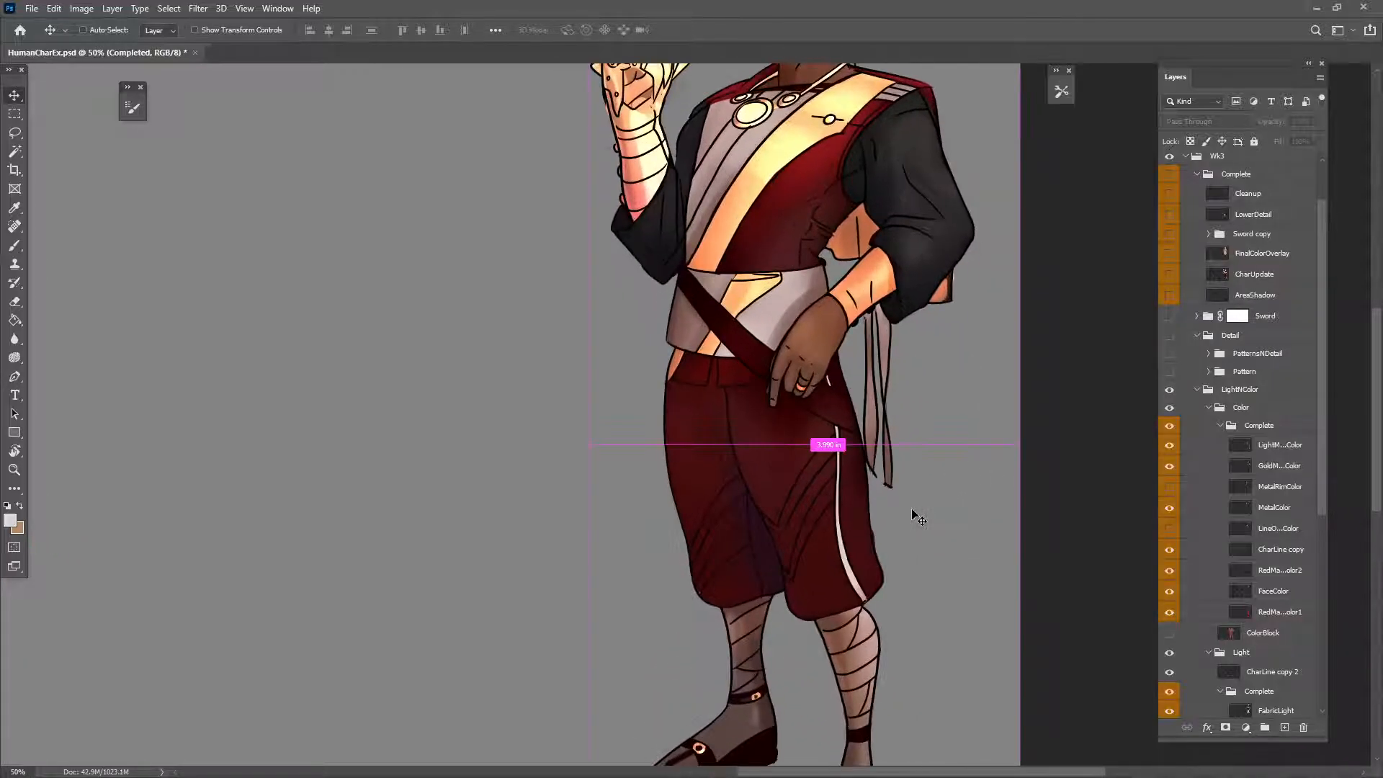
left_click_drag(914, 401, 774, 614)
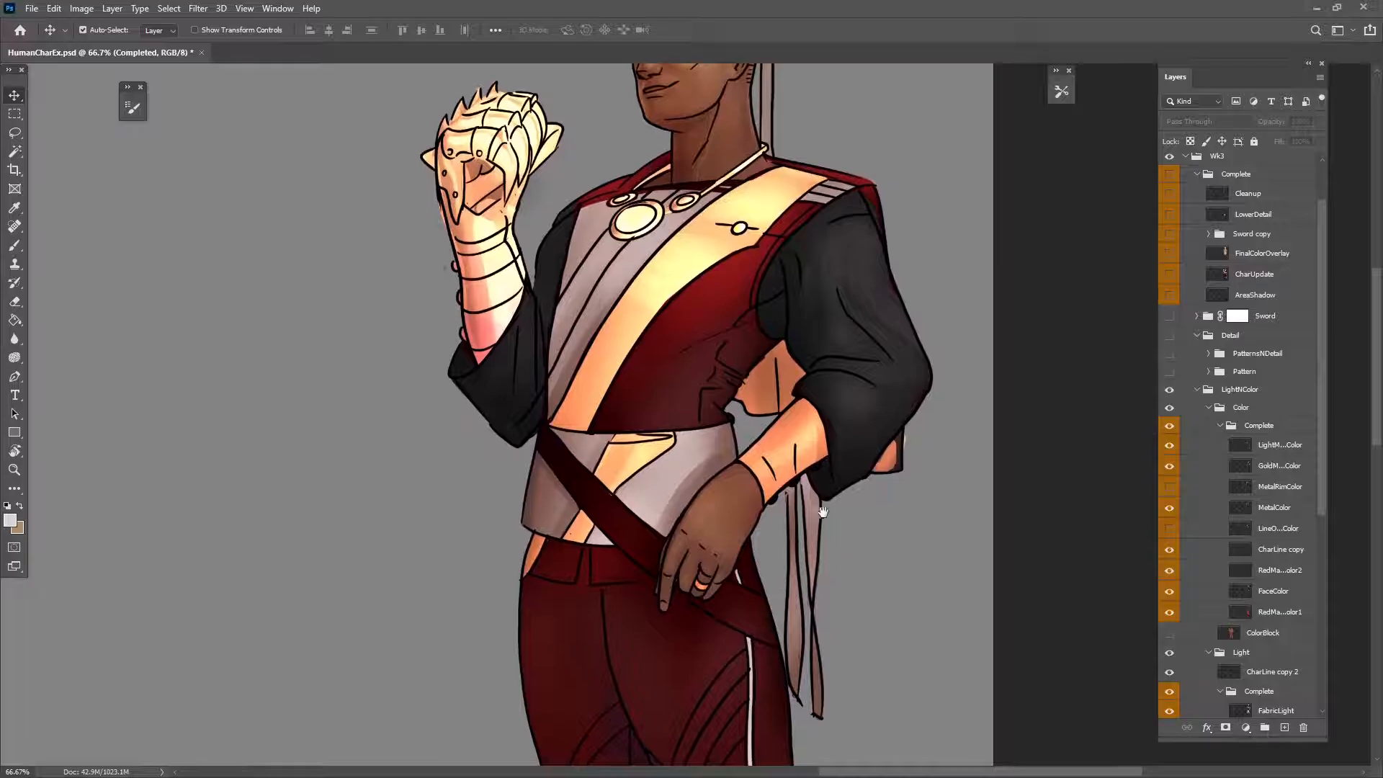
left_click_drag(821, 511, 785, 656)
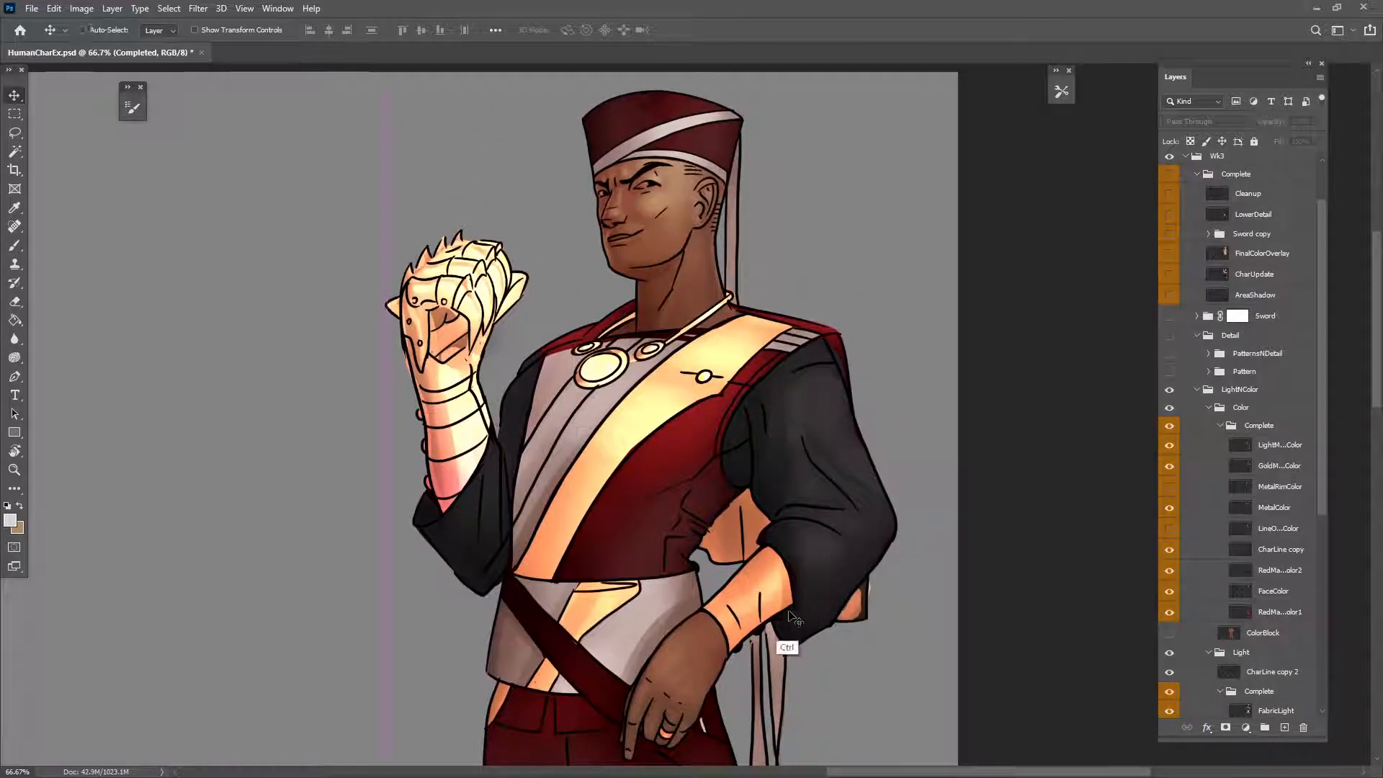
key("ctrl+plus")
left_click_drag(824, 496, 782, 597)
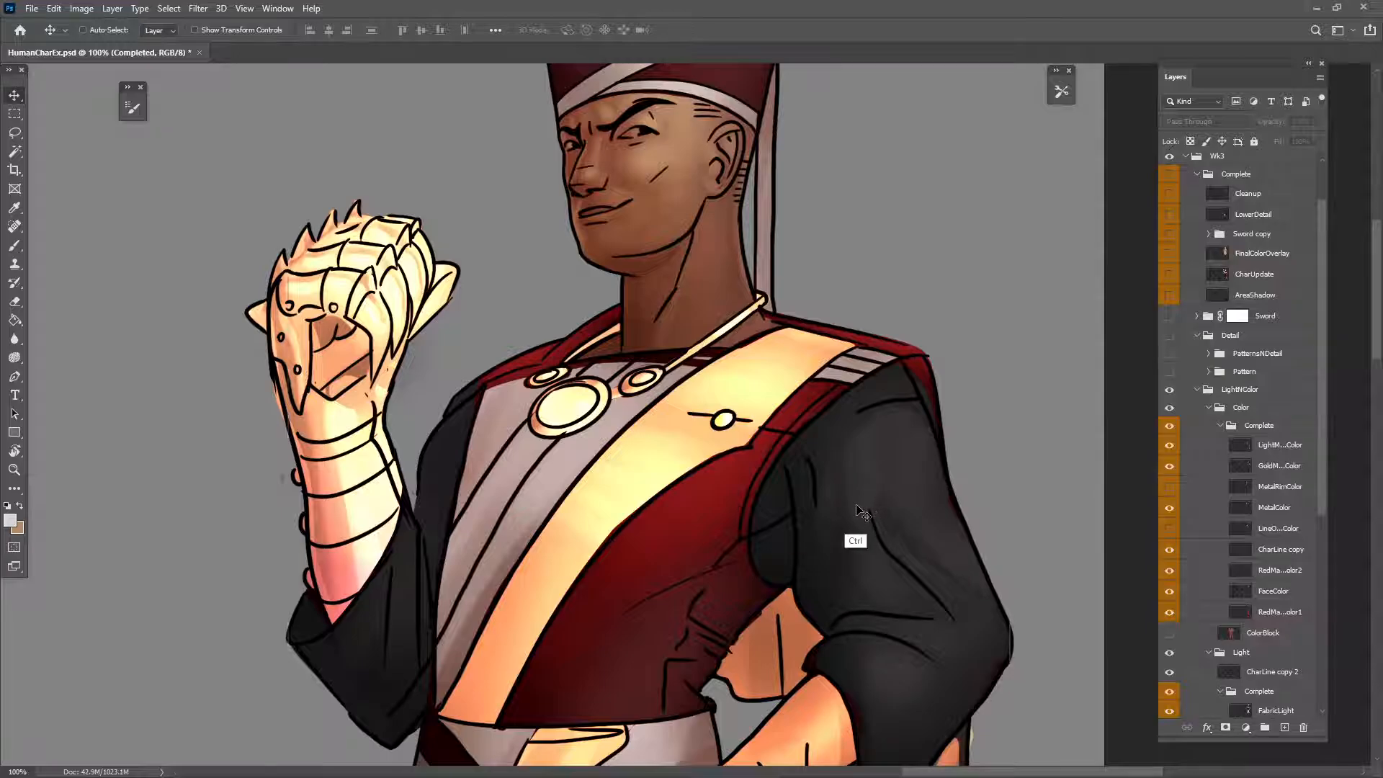
key("ctrl+minus")
key("ctrl+minus")
key("ctrl+minus")
left_click_drag(794, 597, 773, 450)
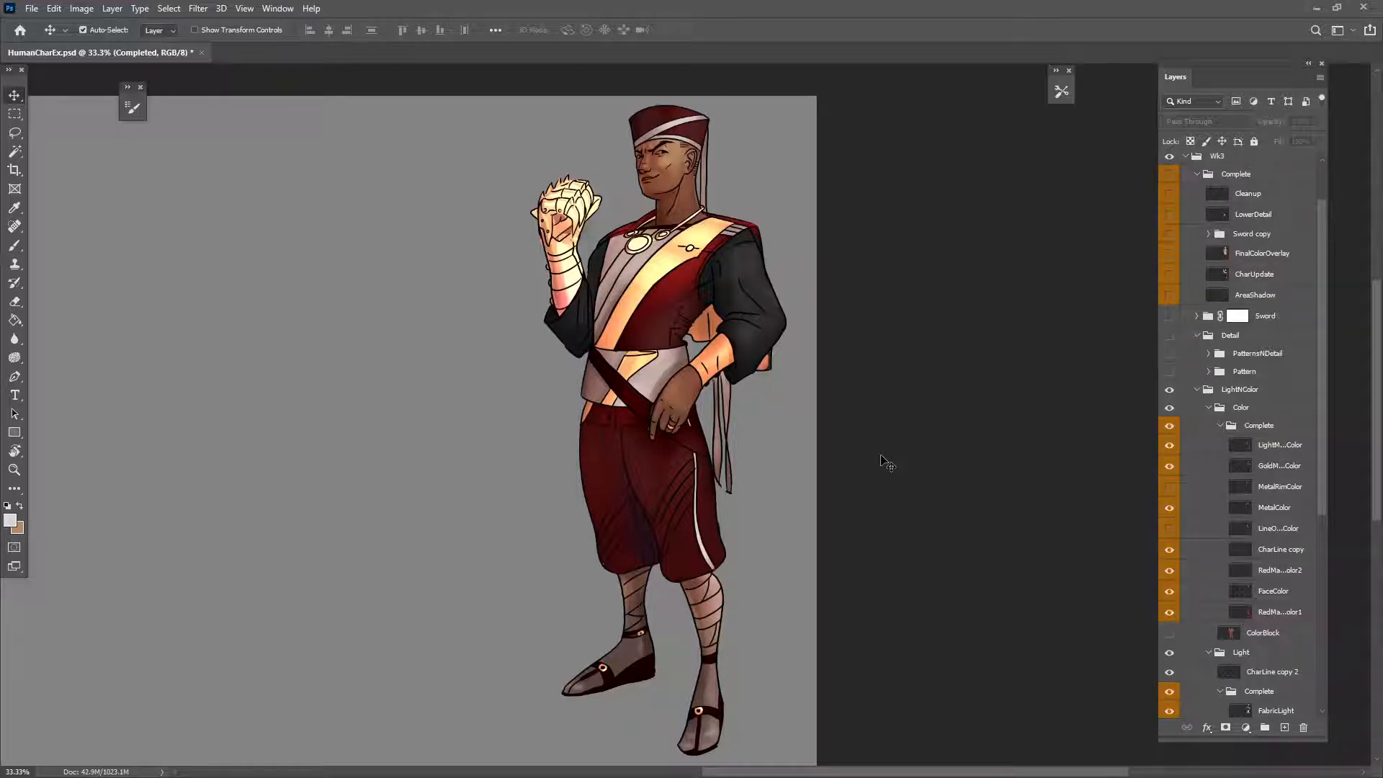
Step: Load the character's line art layer as a selection and check its coverage across the upper body
key("ctrl+plus")
key("ctrl+plus")
key("ctrl+plus")
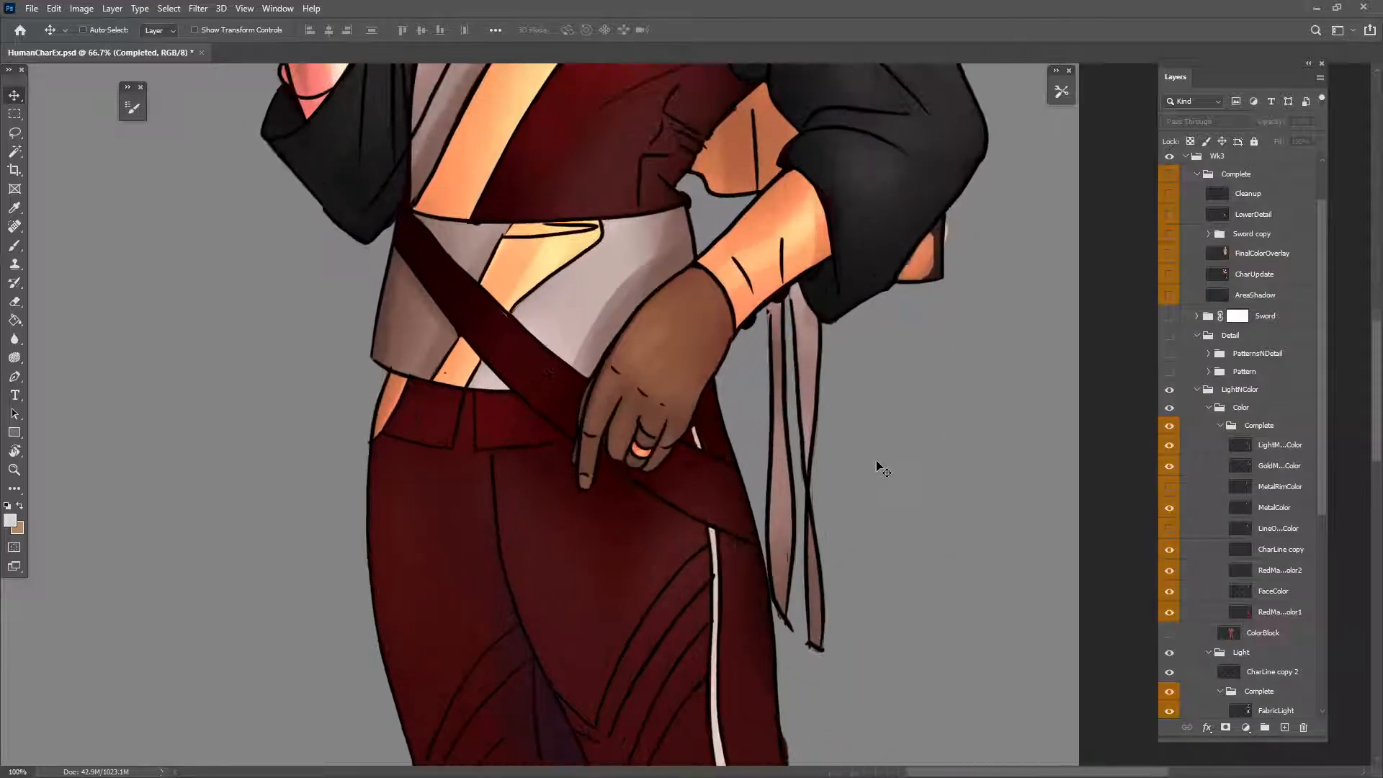
scroll(824, 343, "up", 5)
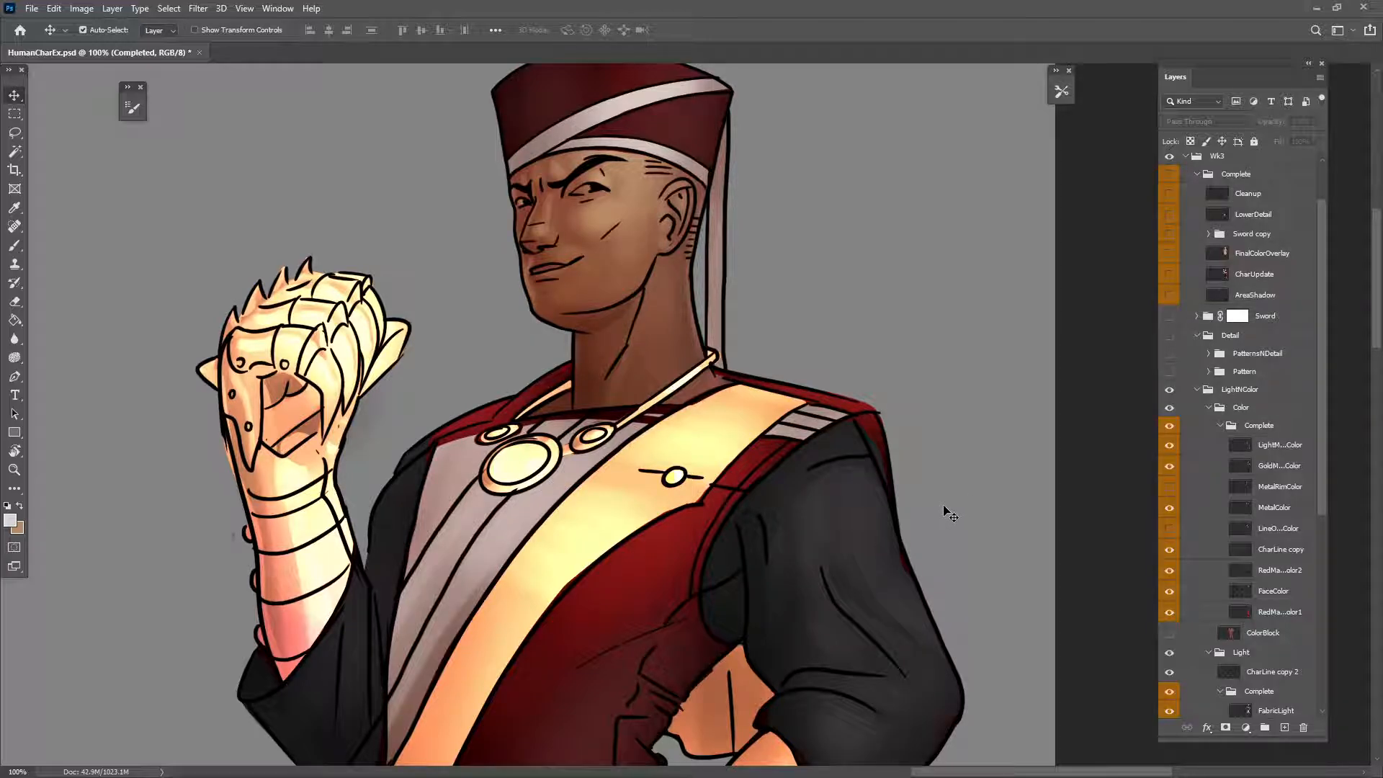
scroll(763, 559, "down", 3)
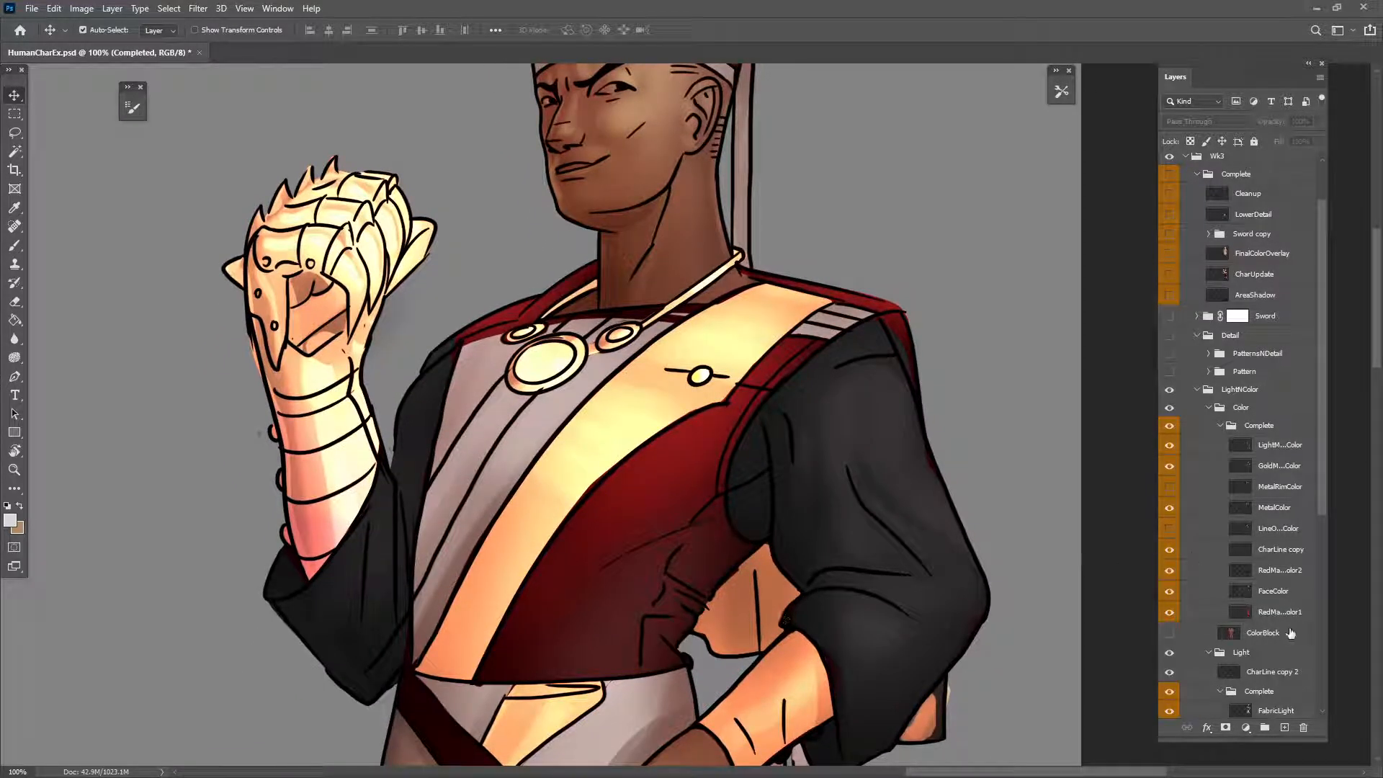
left_click(1237, 677, "ctrl")
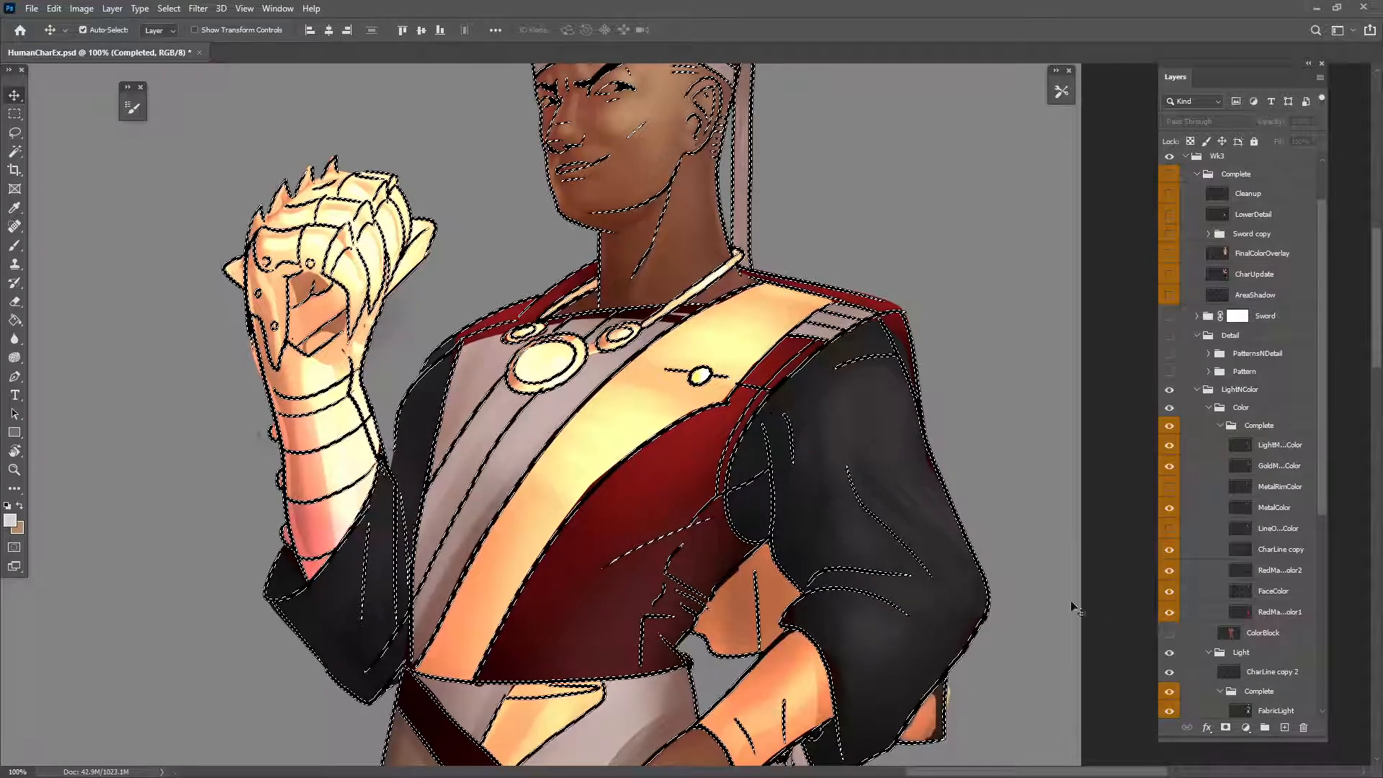
scroll(874, 479, "up", 5)
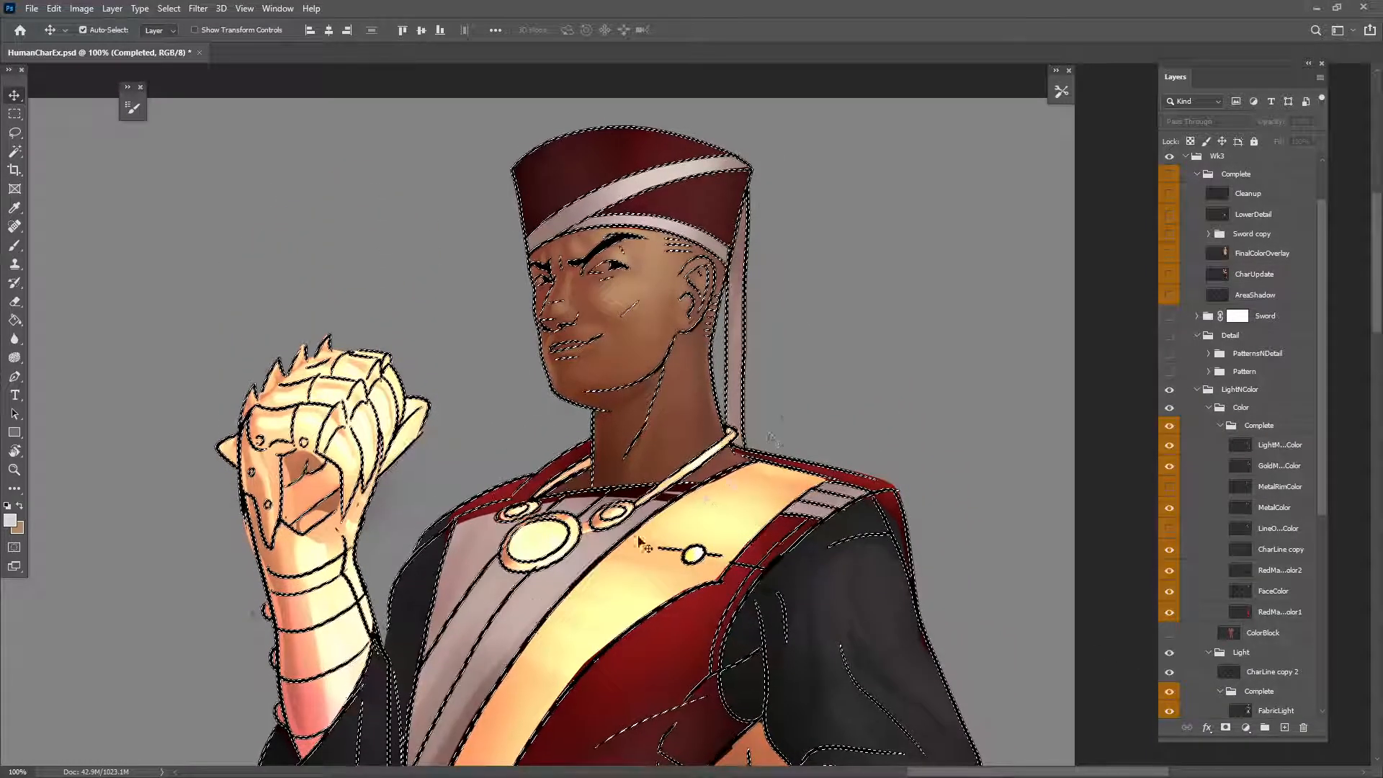
left_click_drag(862, 634, 892, 541)
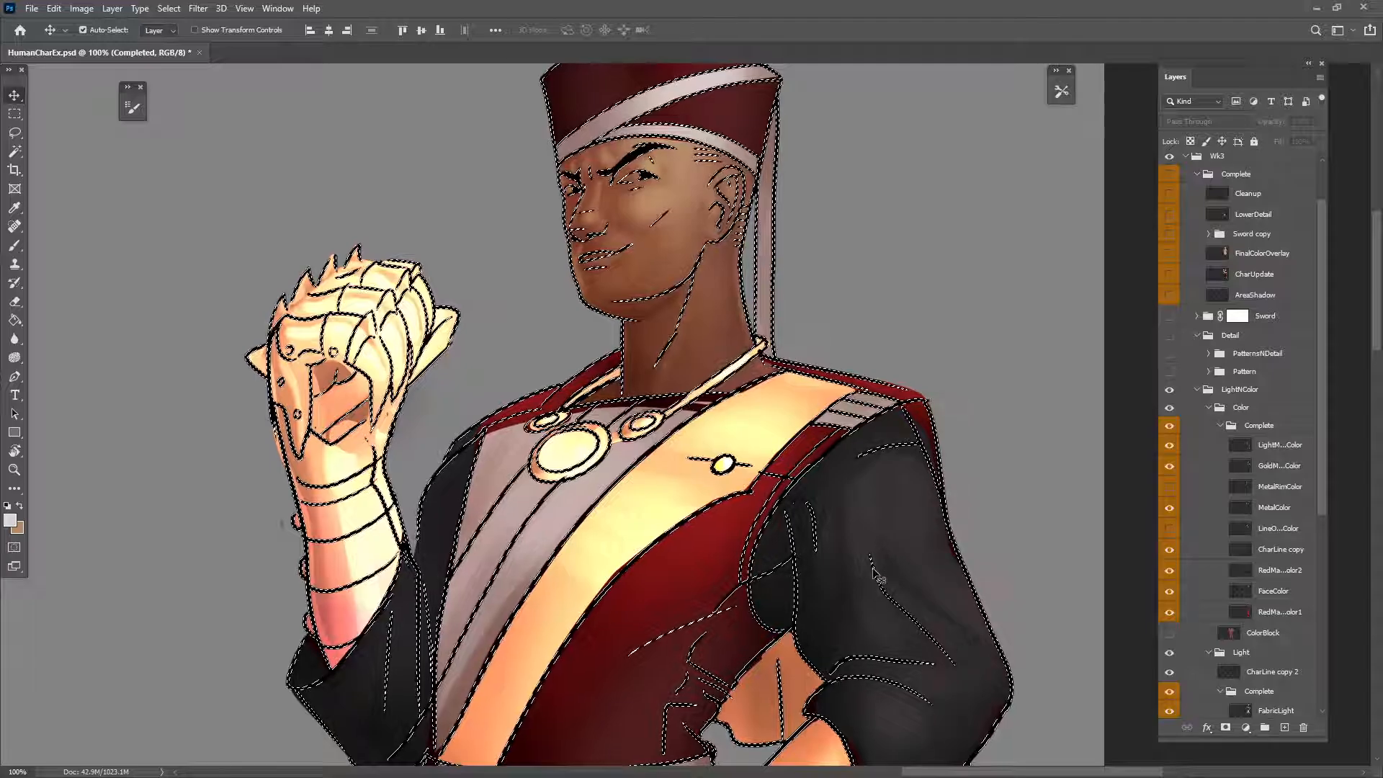
scroll(874, 573, "down", 5)
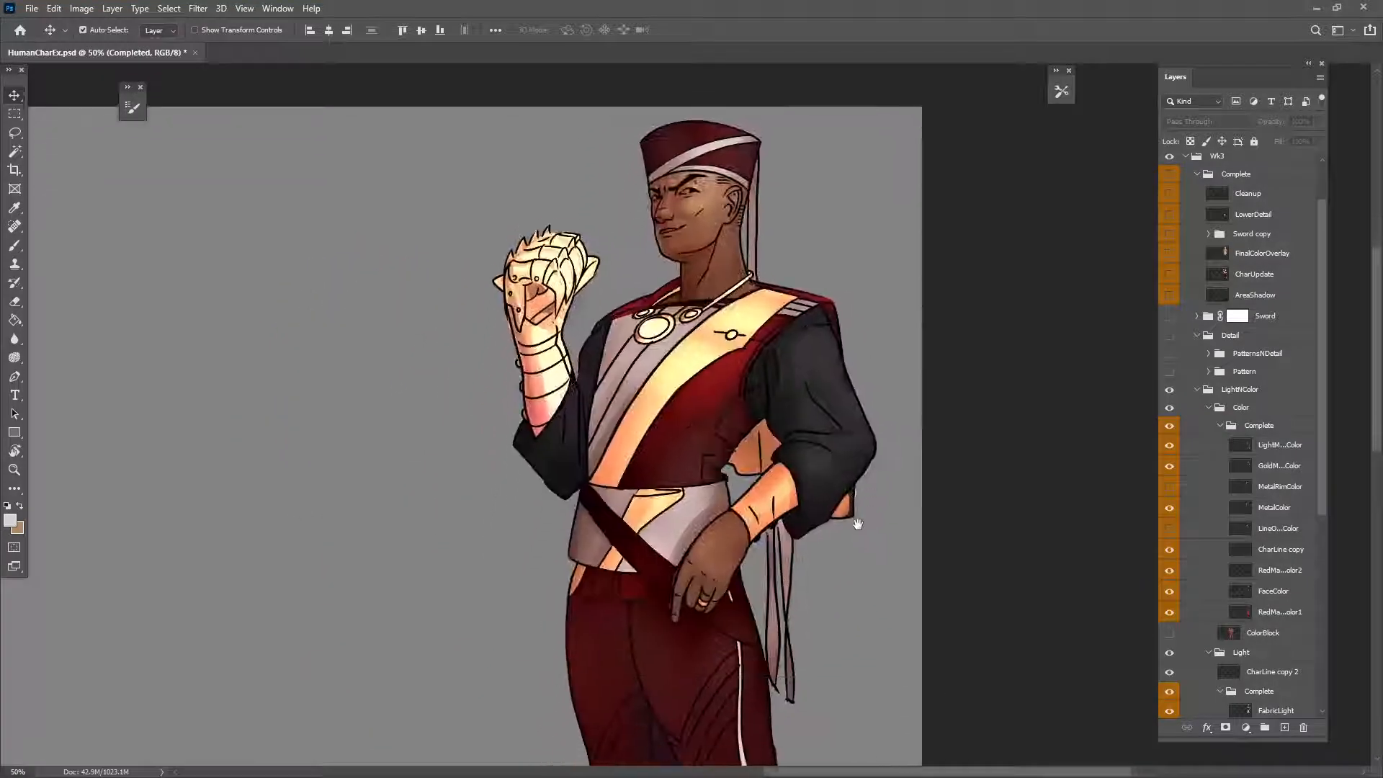
left_click_drag(858, 524, 856, 515)
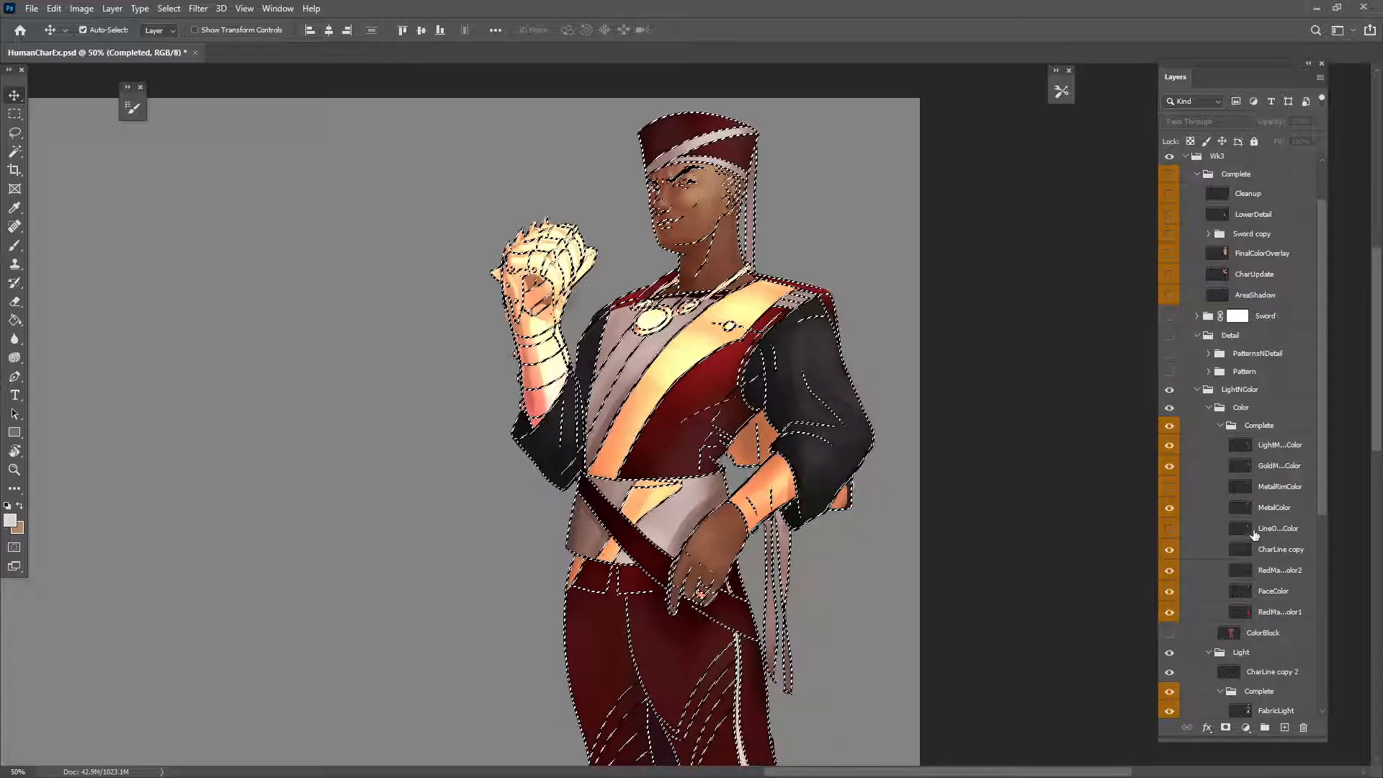
Step: Add a new layer at the top of the Complete group inside Color, ready for the Brush tool
left_click(1279, 426)
key("ctrl+shift+alt+n")
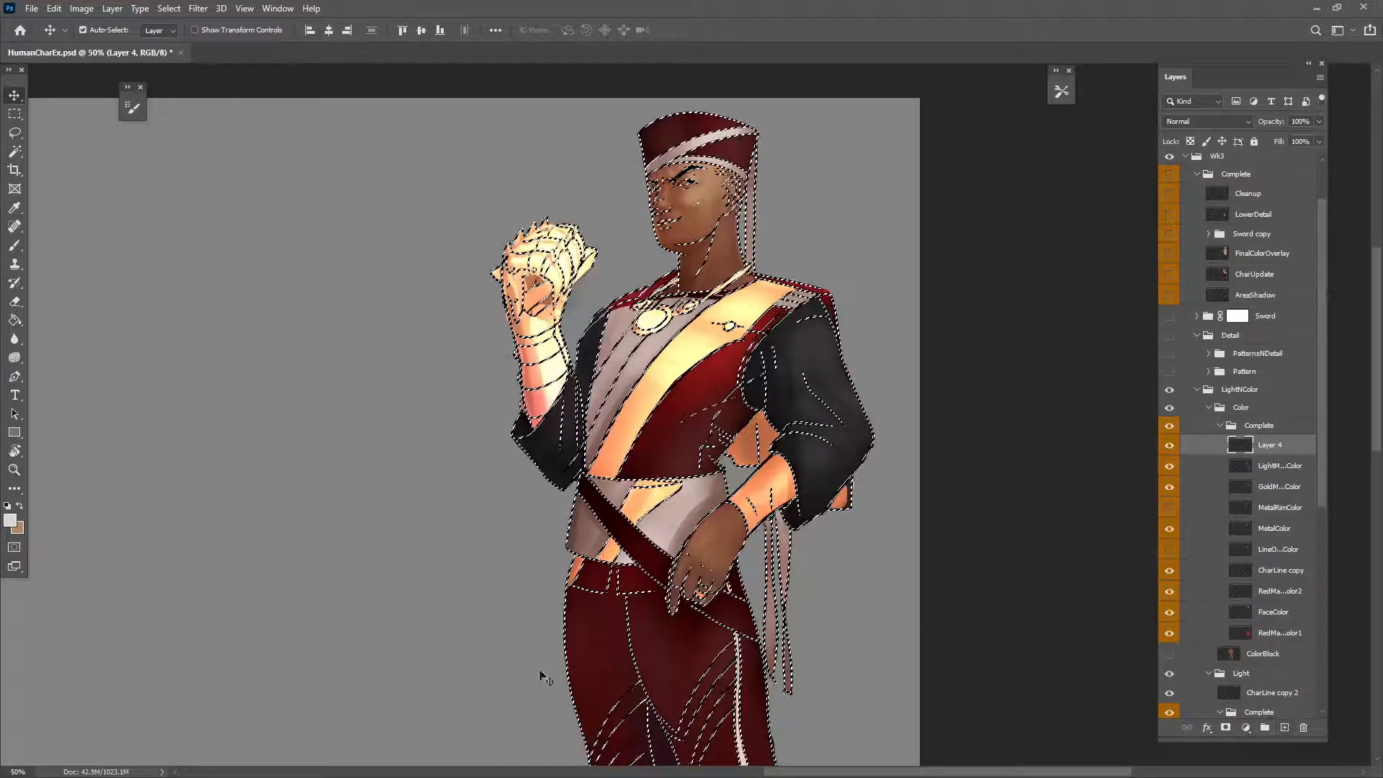
key("b")
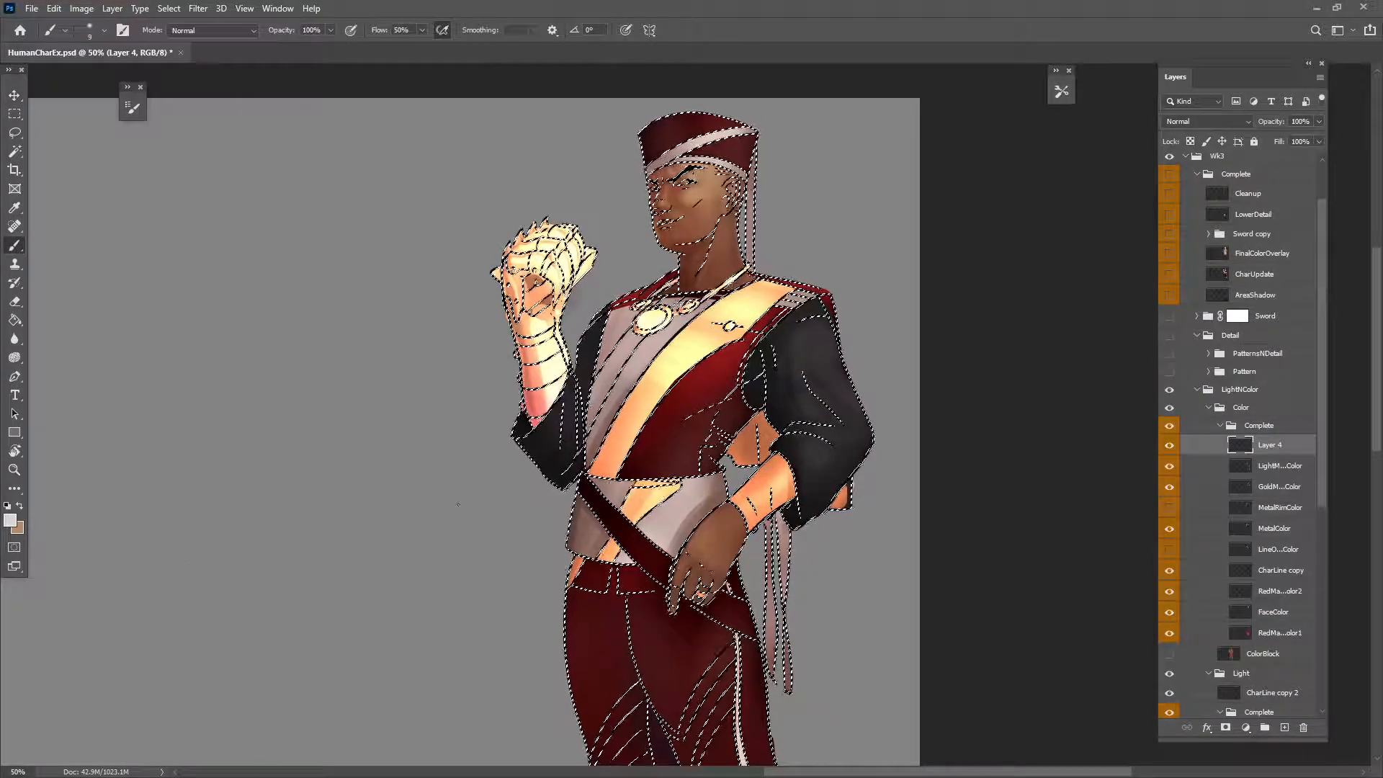
Step: Sample the skin tone from the cheek and brush it over the selected lines along the front of the face
key("ctrl+plus")
key("ctrl+plus")
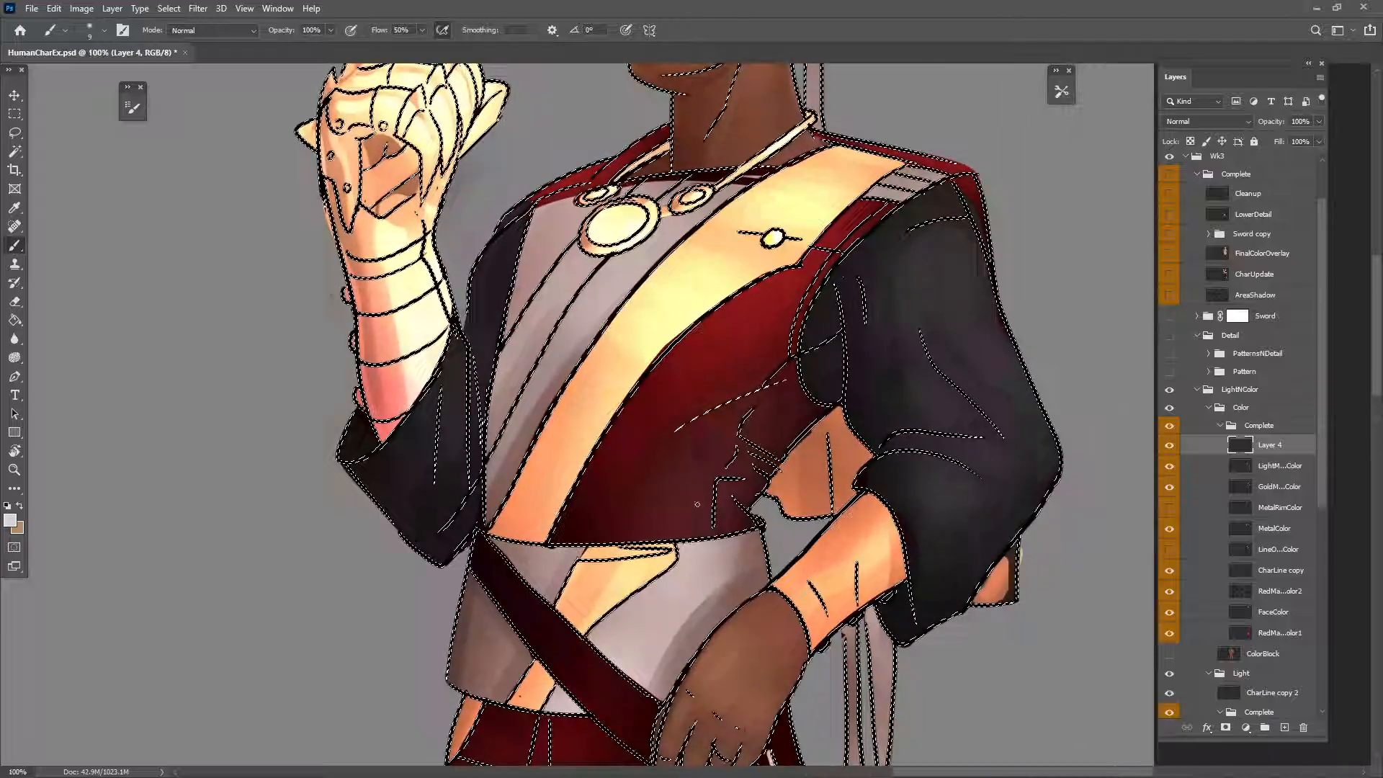
left_click_drag(613, 408, 659, 585)
left_click_drag(747, 346, 677, 492)
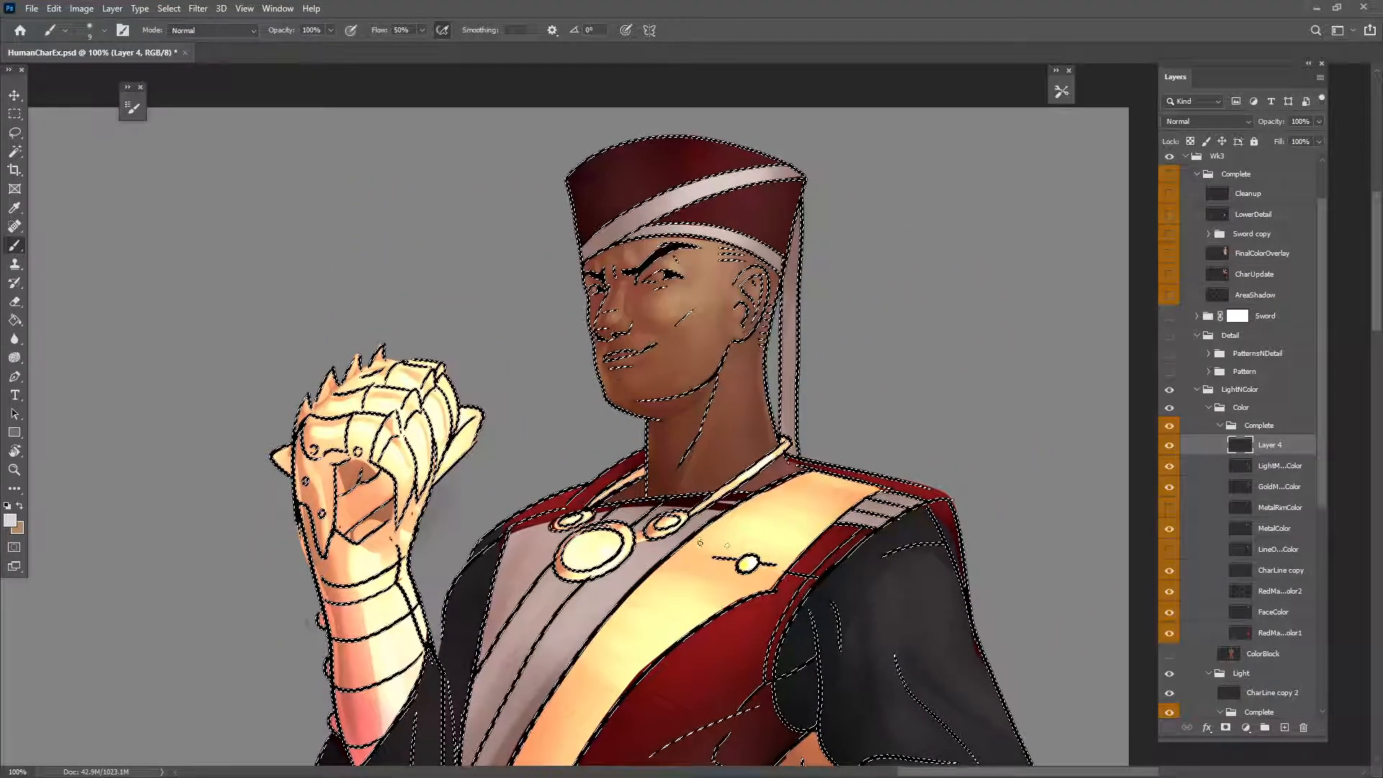
left_click(678, 324, "alt")
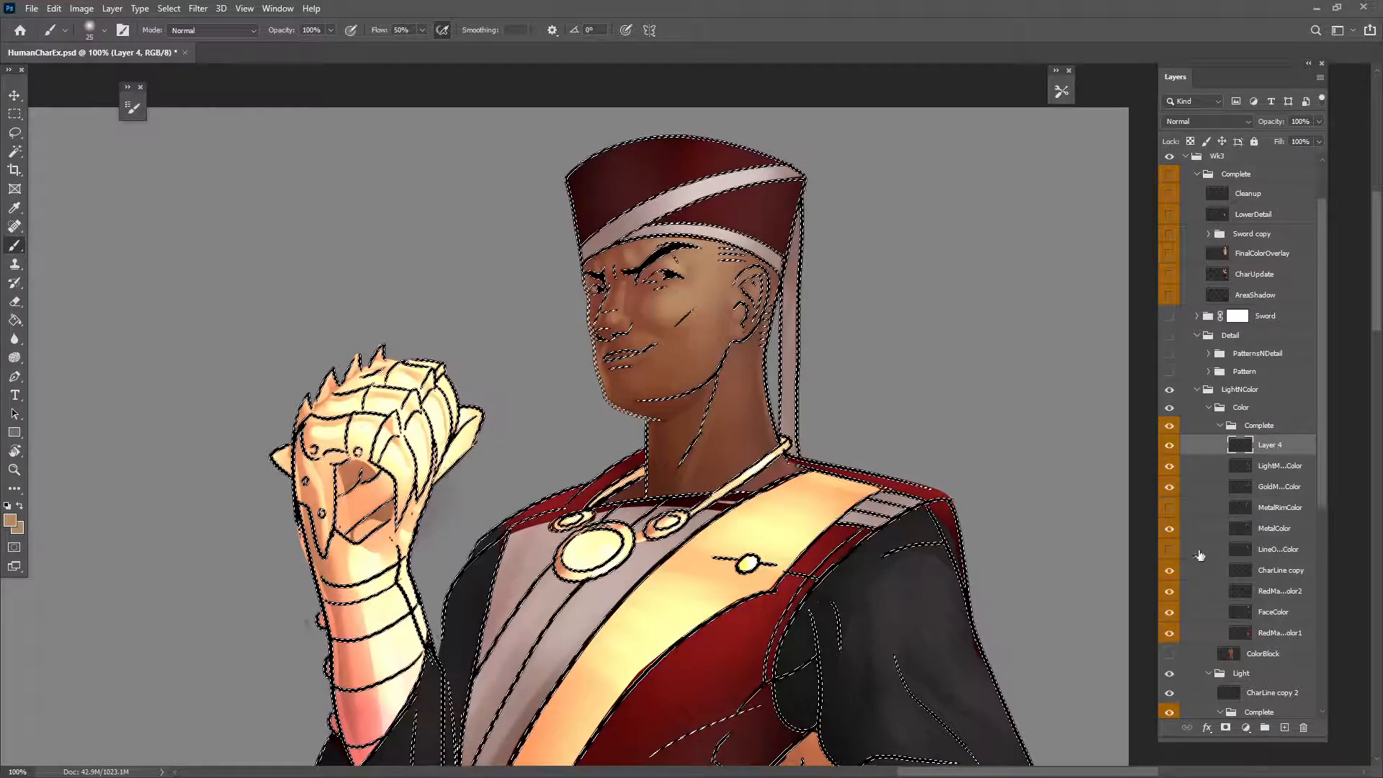
left_click_drag(919, 620, 909, 577)
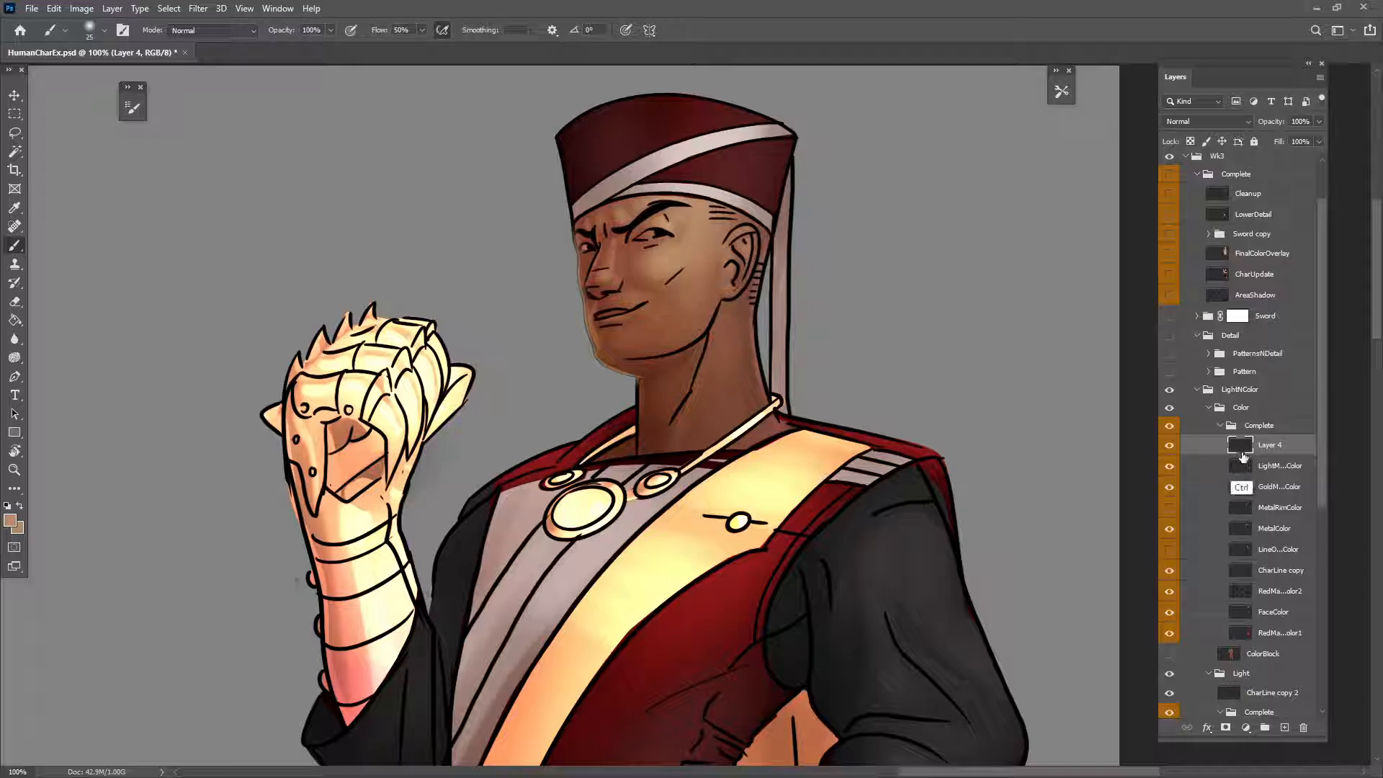
Step: Reload the line art as a selection and recolor the line at the back of the neck with the skin tone
left_click(1241, 551, "ctrl")
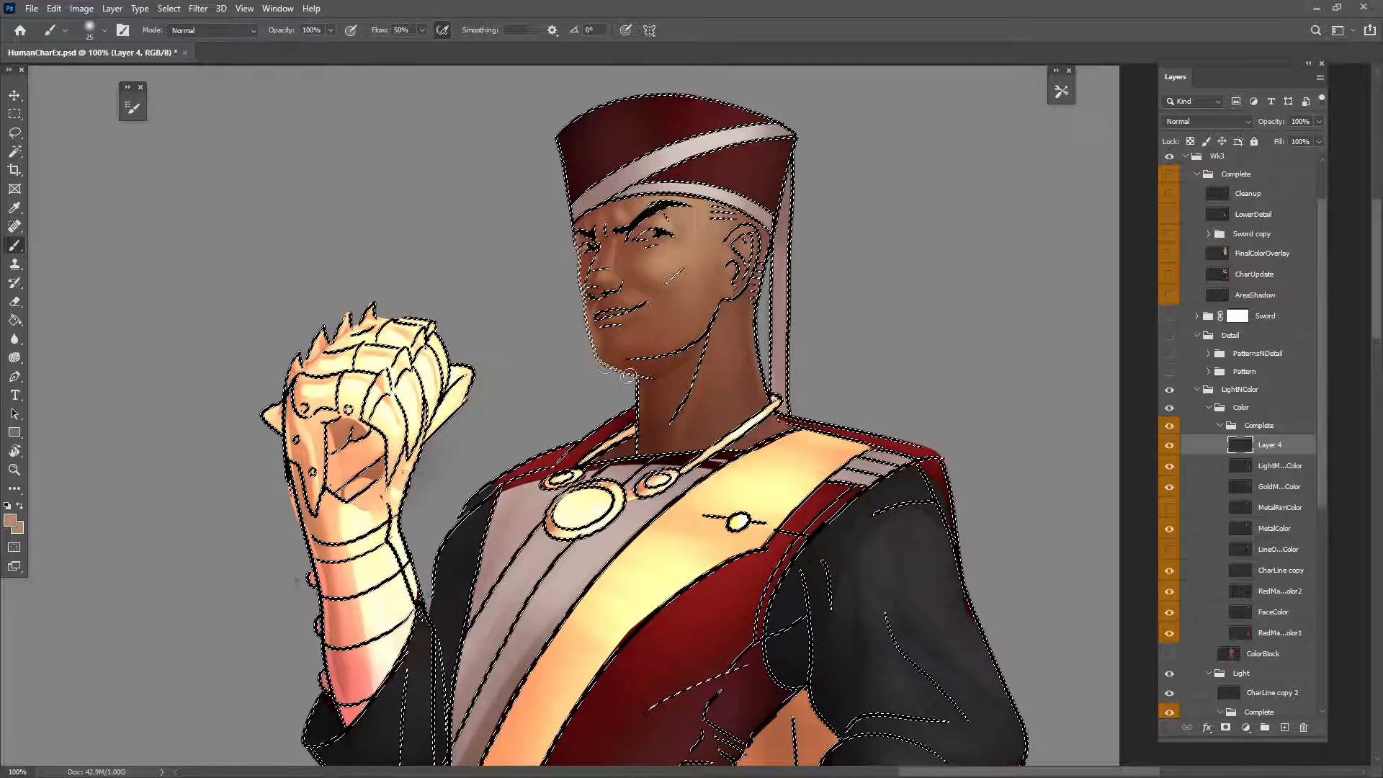
scroll(757, 339, "up", 2)
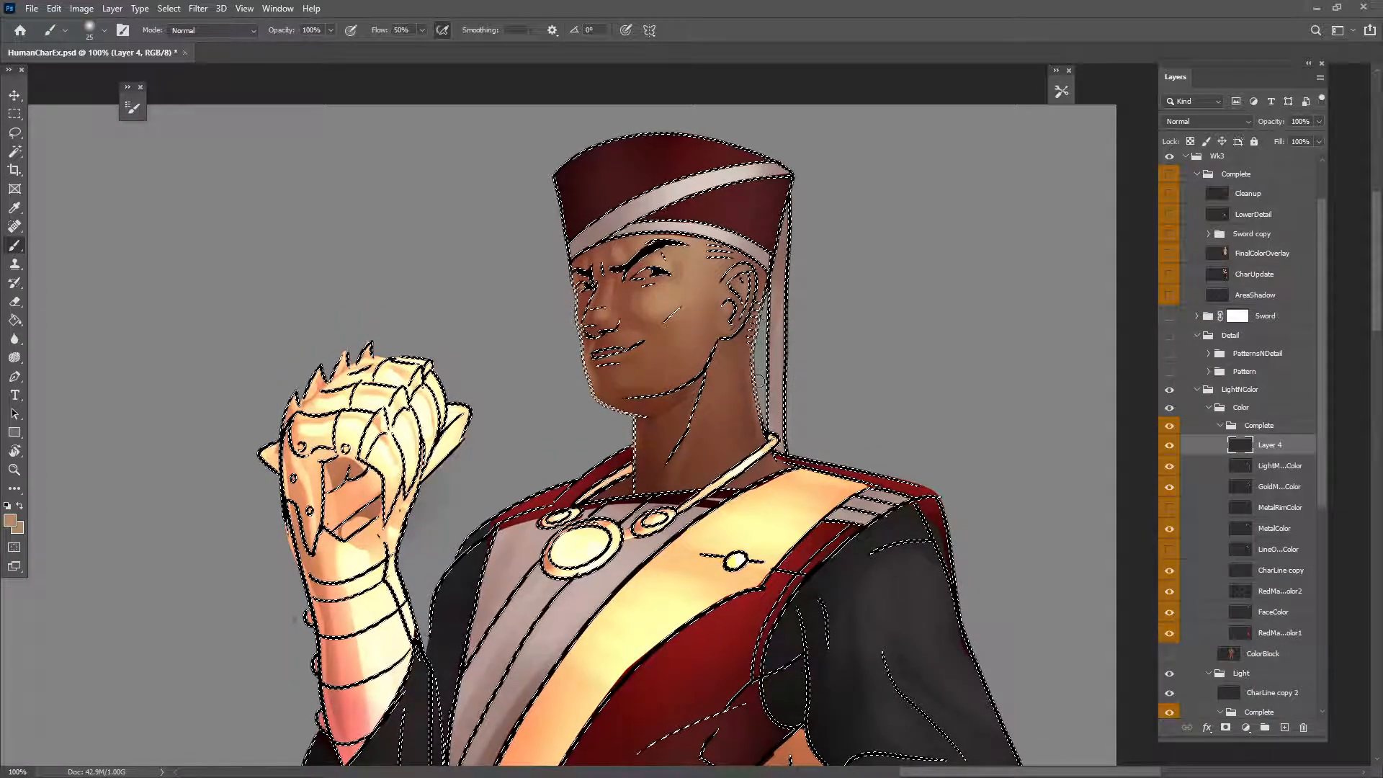
left_click_drag(796, 395, 838, 529)
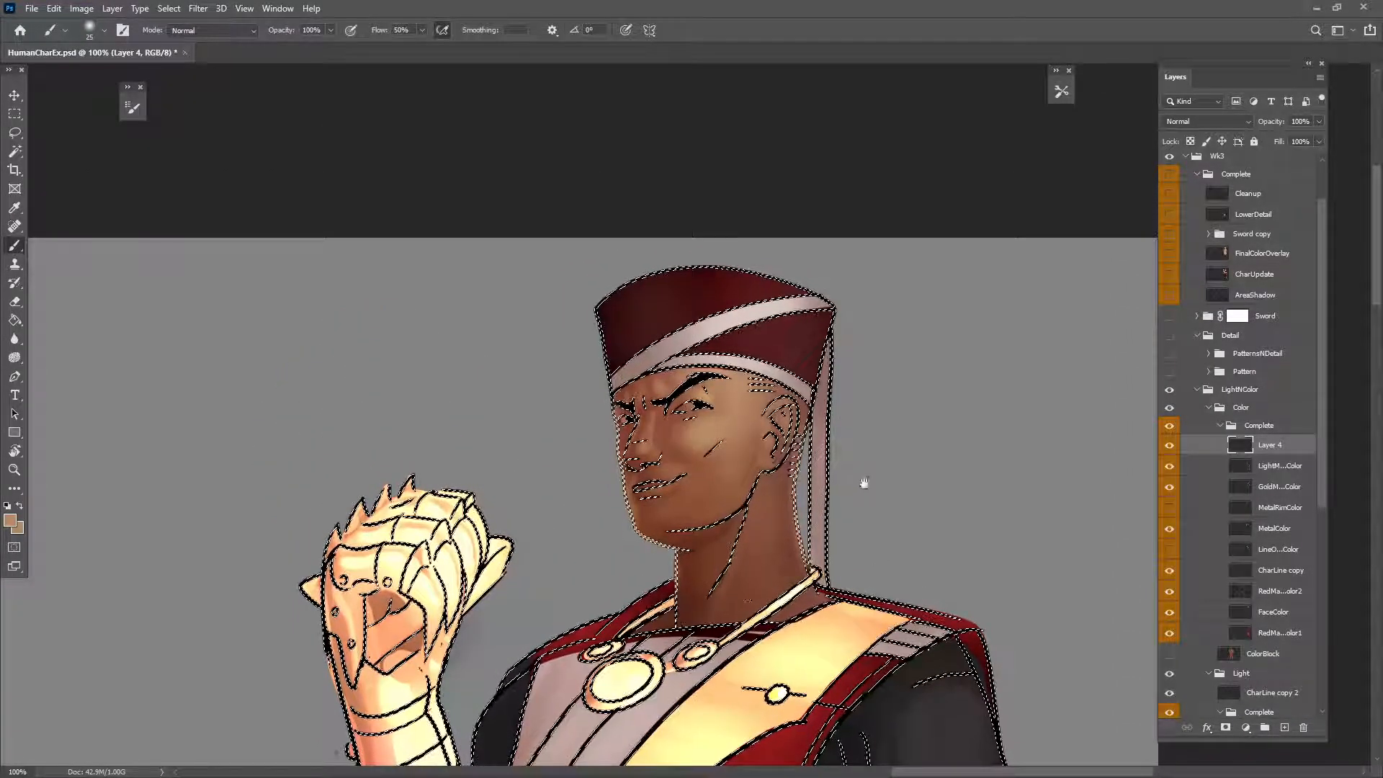
left_click_drag(865, 483, 873, 372)
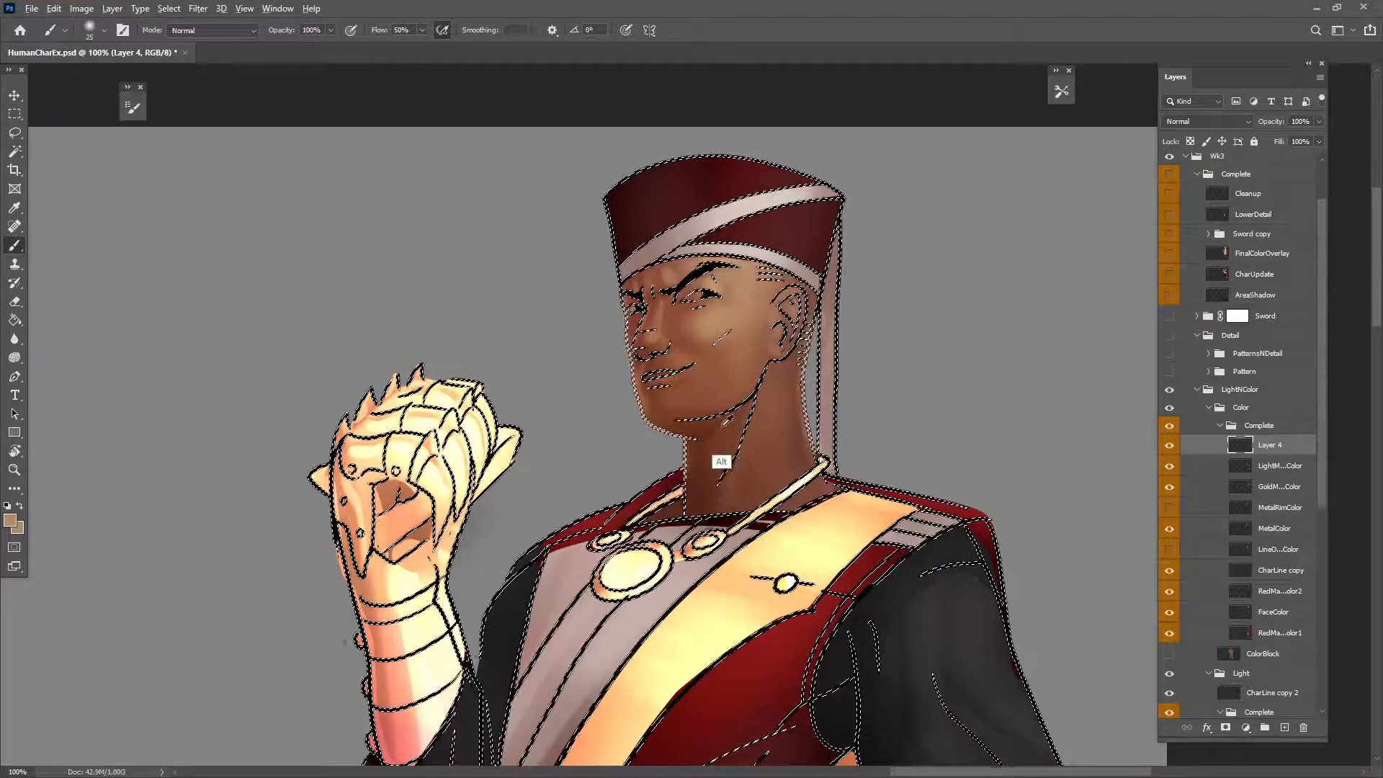
Step: Sample a dark red-brown near the neck and brush it over the selected jaw, neck, nose and mouth lines
left_click(720, 479, "alt")
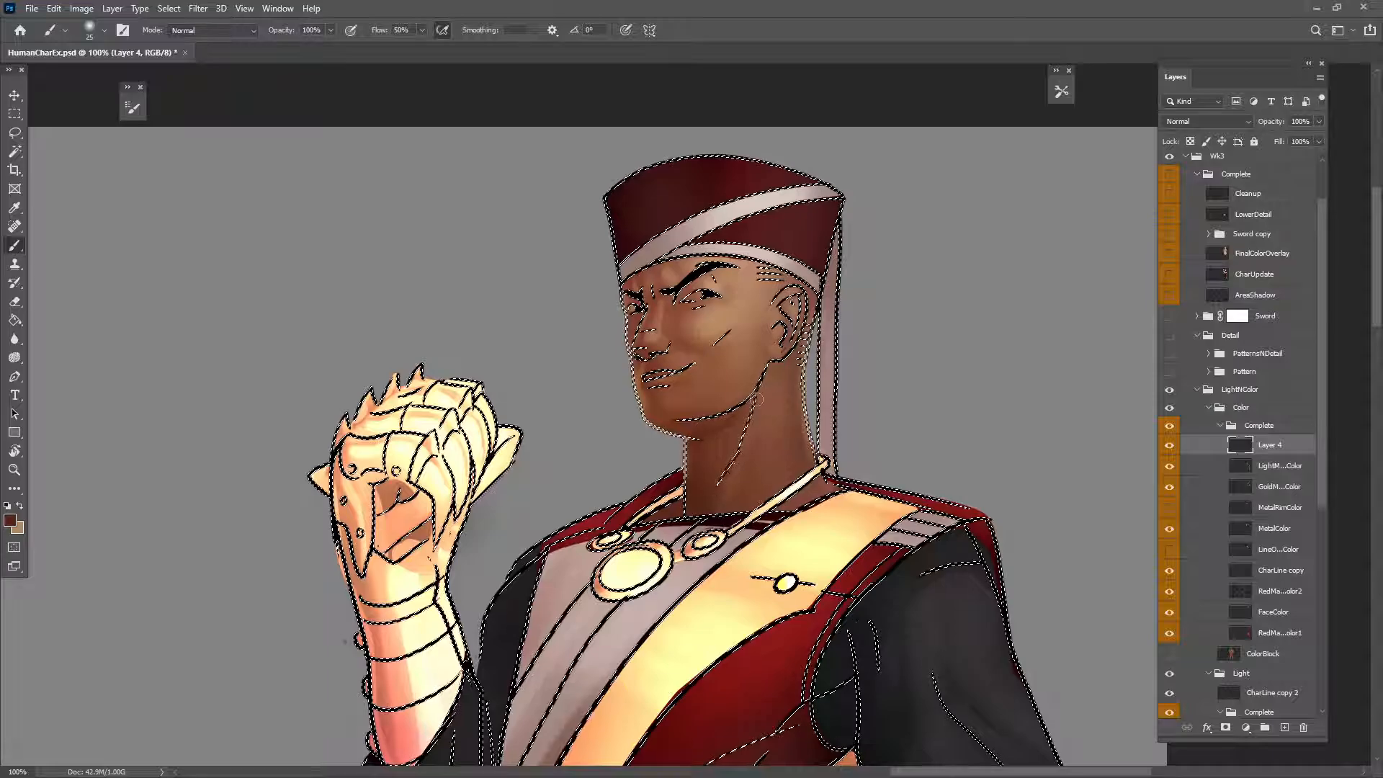
key("ctrl+d")
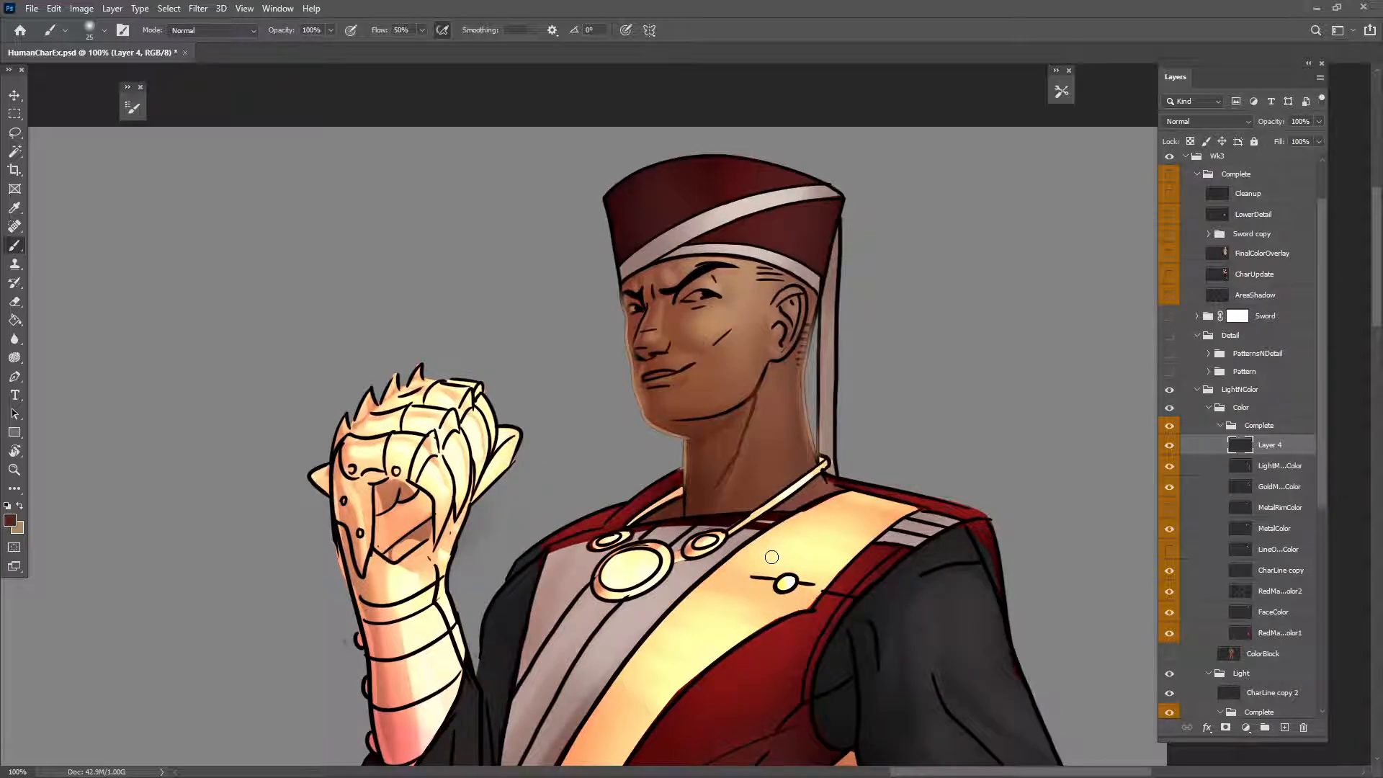
key("ctrl+shift+d")
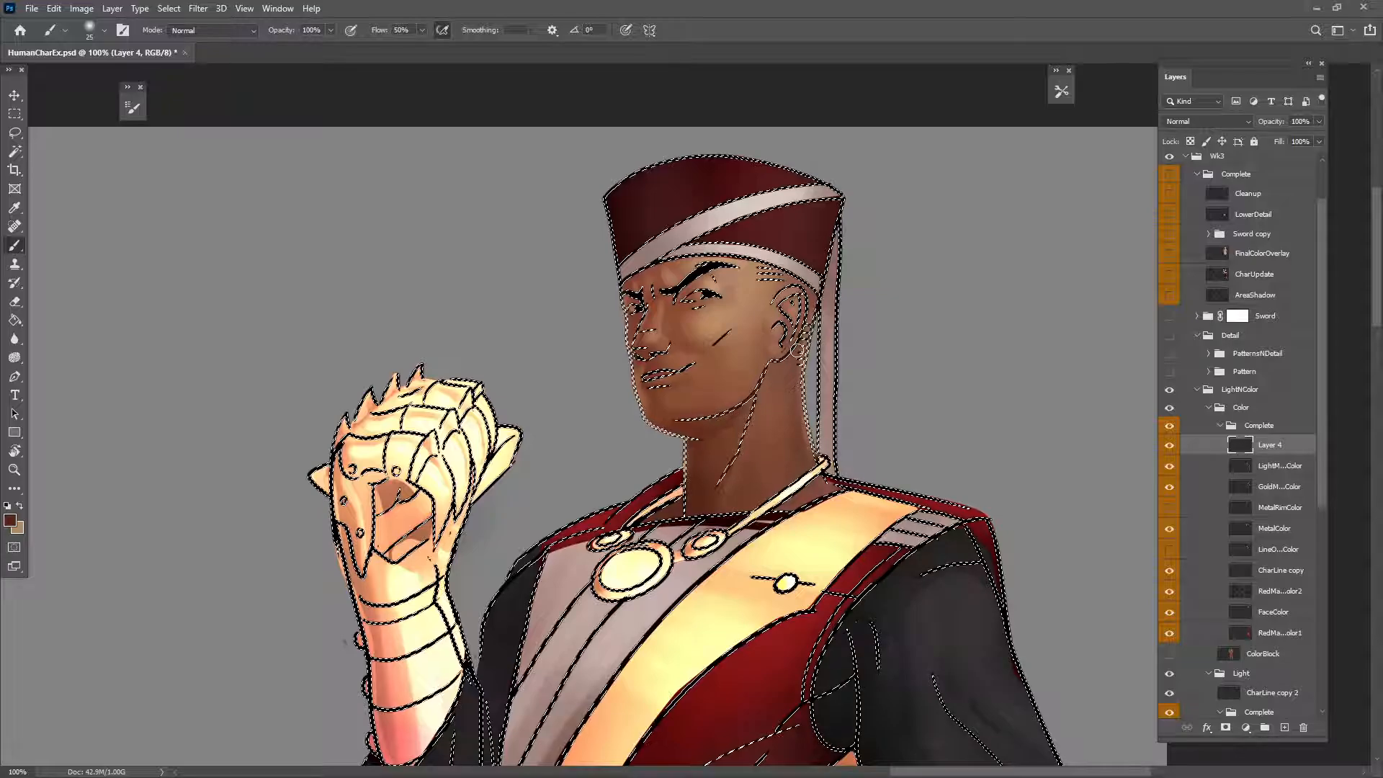
scroll(757, 433, "up", 3)
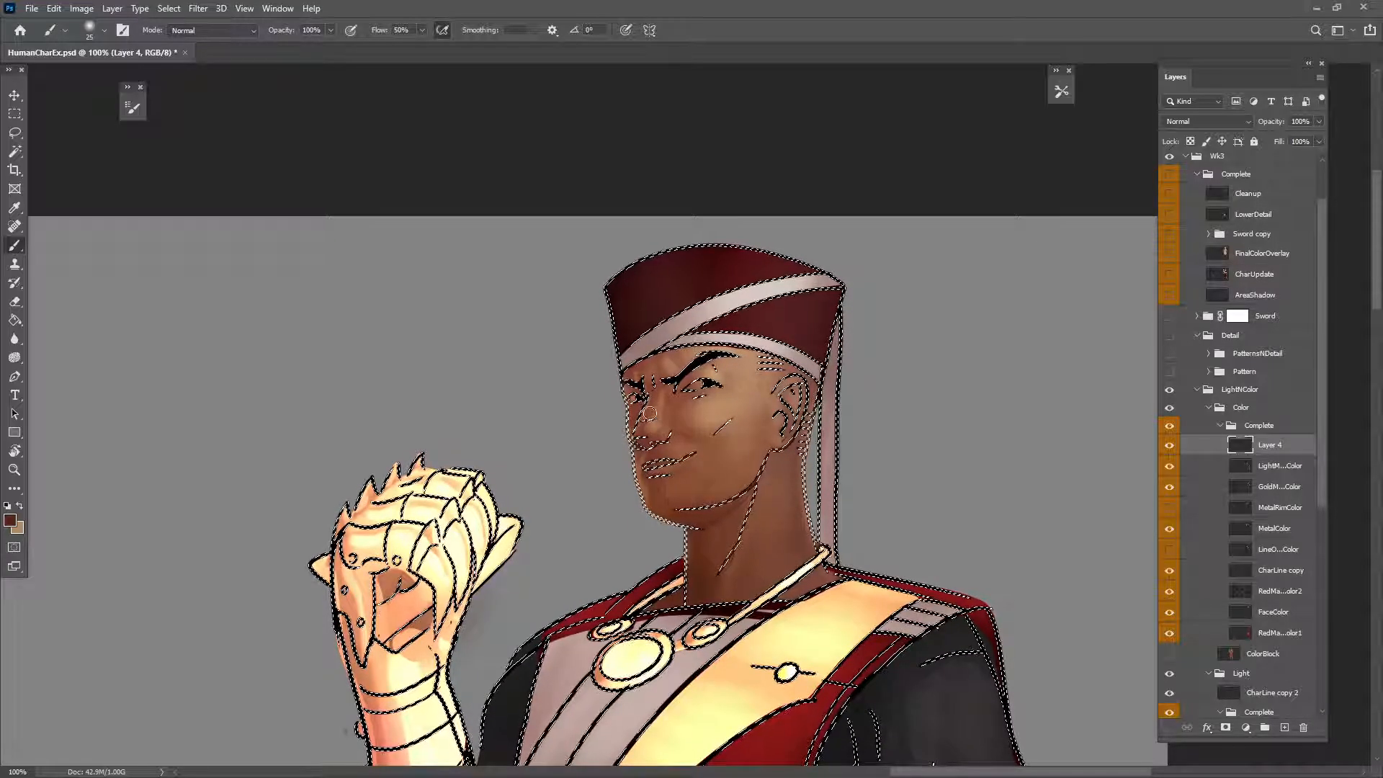
key("ctrl+d")
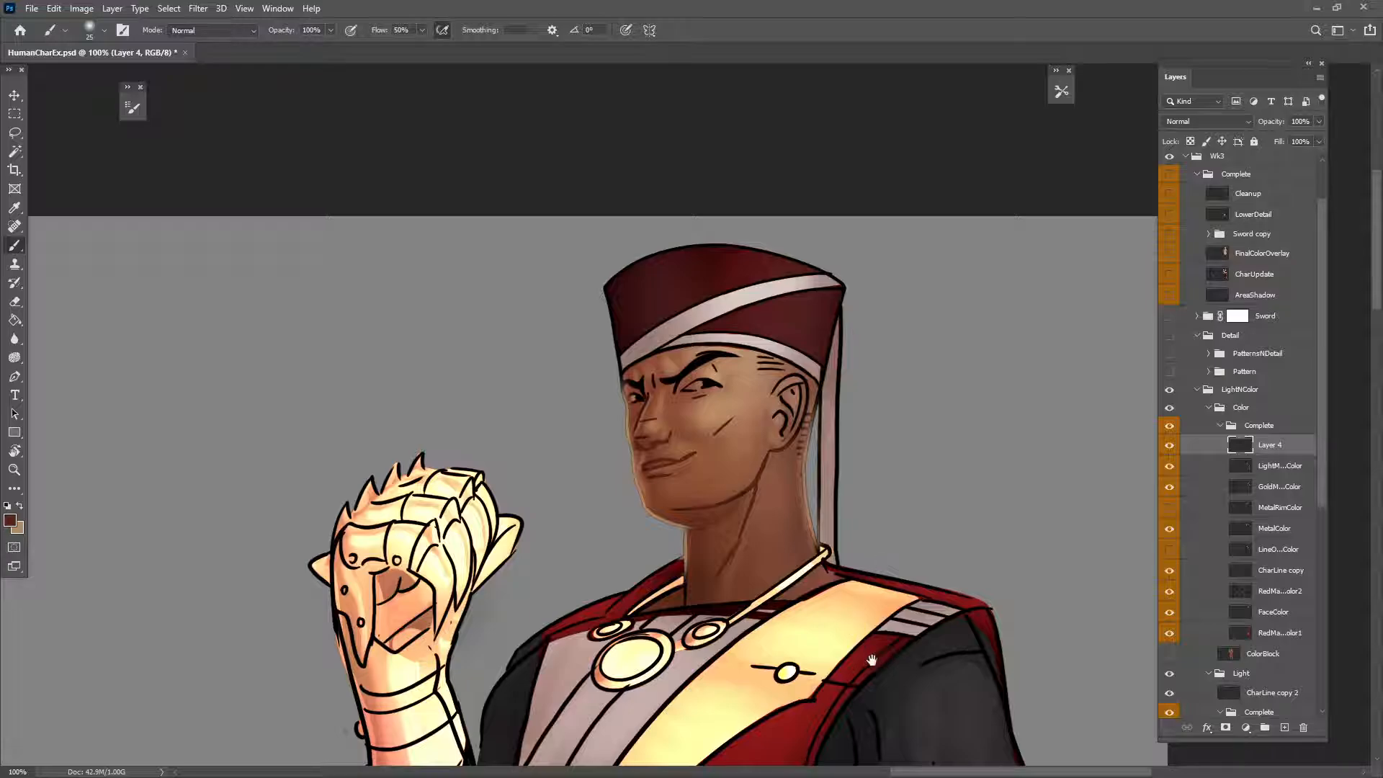
Step: Restore the line art selection and recolor the lines around the eyes and the ear with the dark red-brown
left_click_drag(871, 660, 835, 480)
key("ctrl+shift+d")
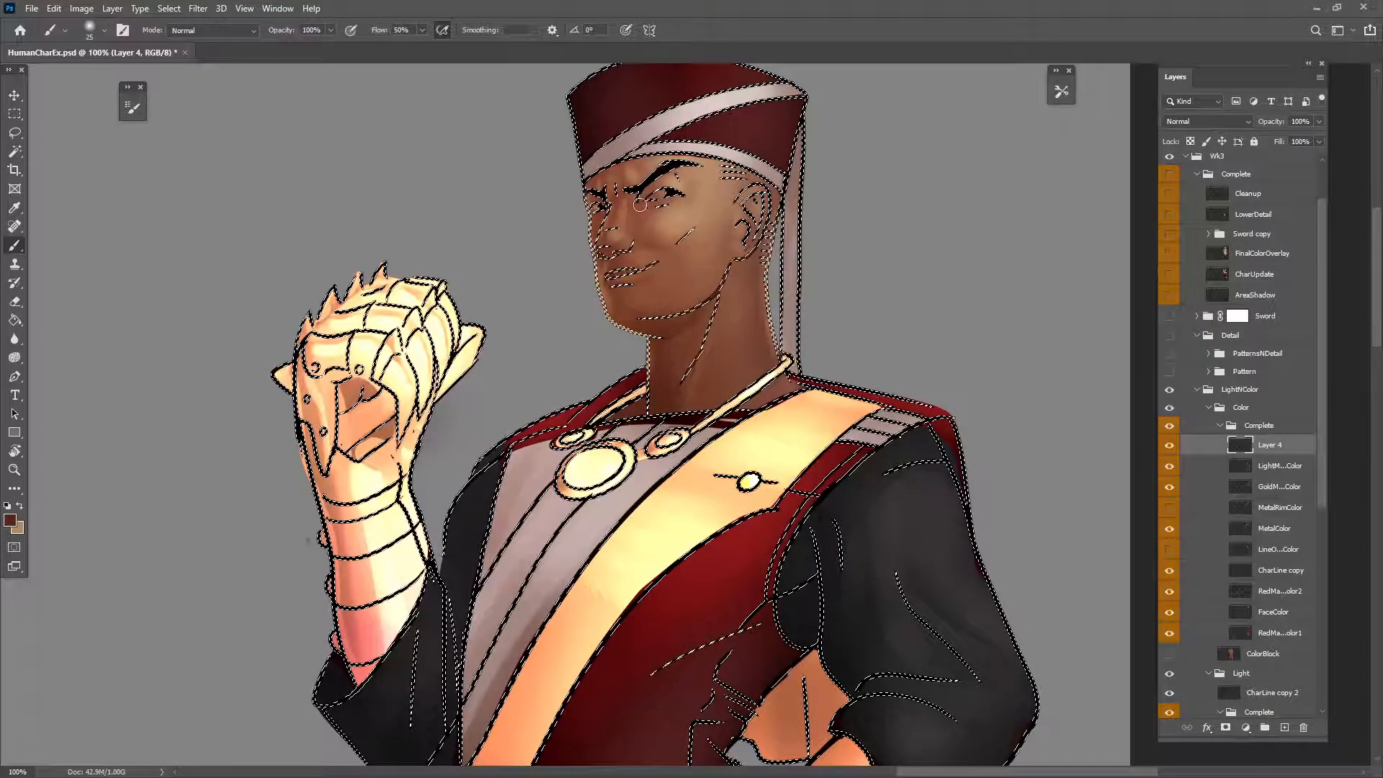
key("ctrl+d")
left_click_drag(759, 335, 762, 413)
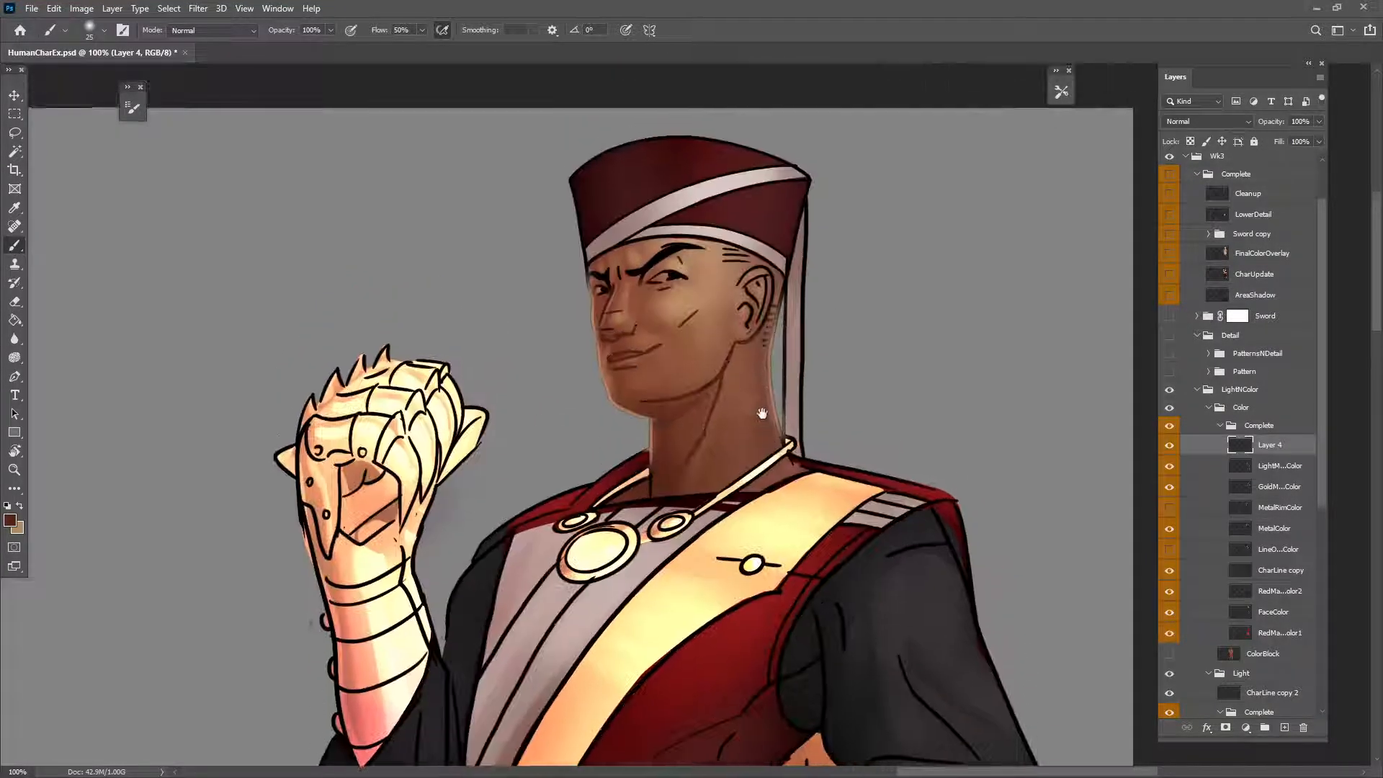
key("ctrl+shift+d")
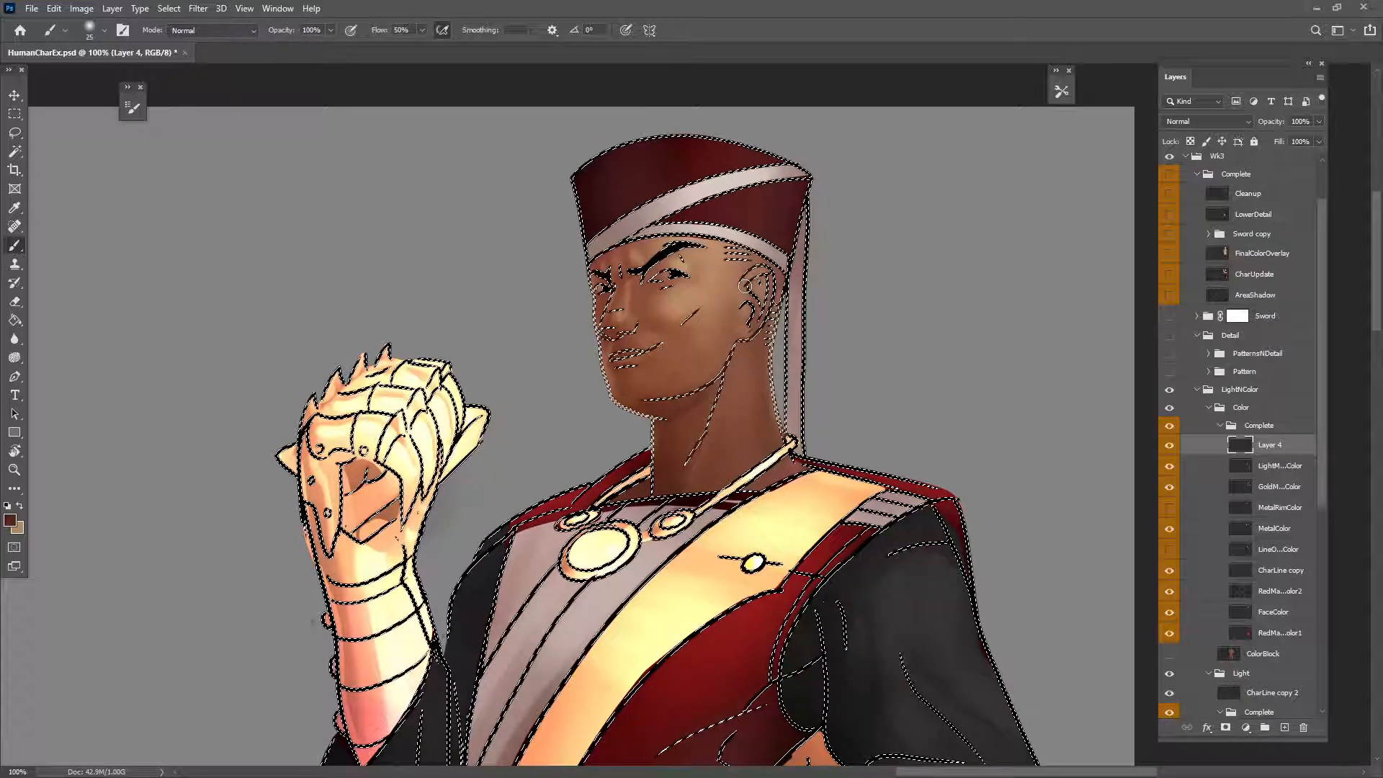
Step: Sample the brighter red from the vest for the brush and reload the line art selection for the torso
left_click(789, 589, "alt")
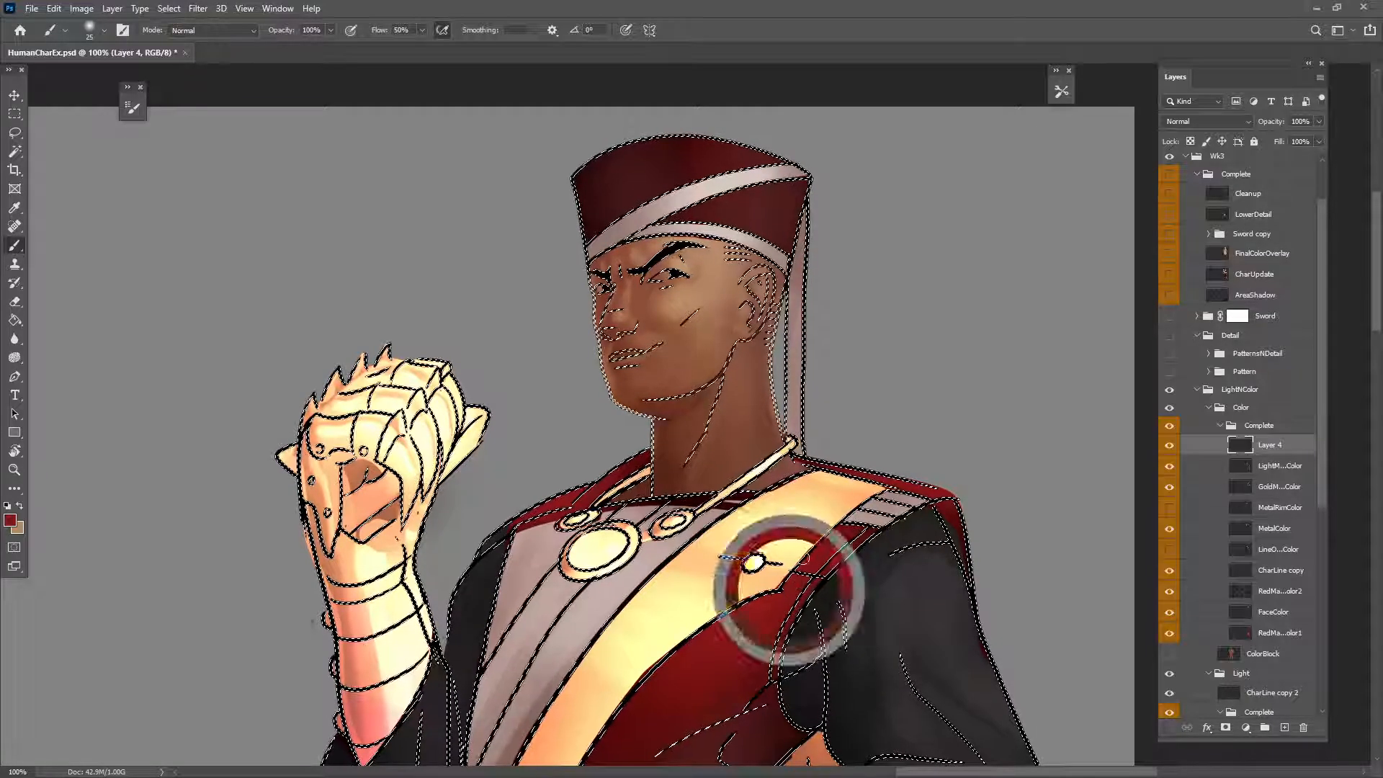
key("ctrl+h")
mouse_move(824, 647)
left_mouse_down()
mouse_move(939, 564)
mouse_move(894, 676)
left_mouse_up()
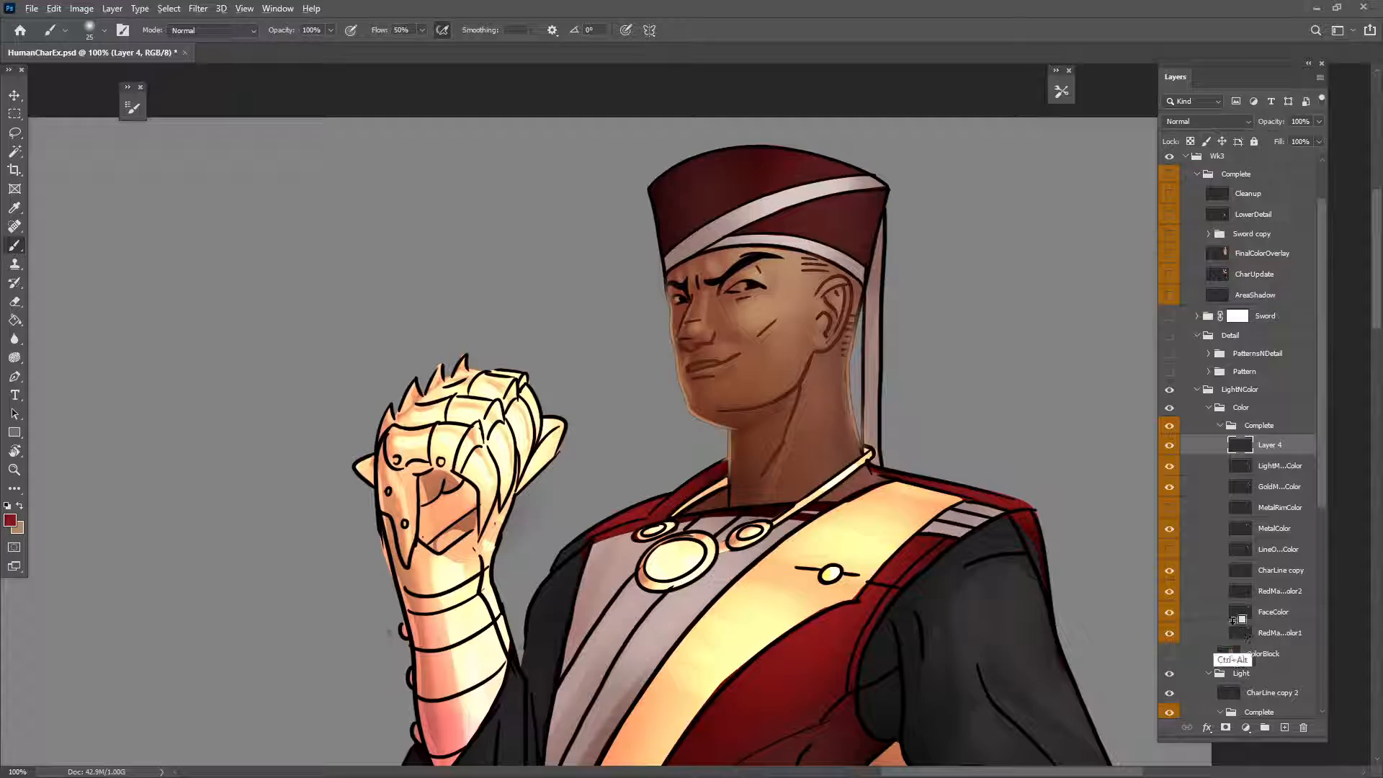
left_click(1230, 653, "ctrl")
left_click_drag(793, 600, 802, 465)
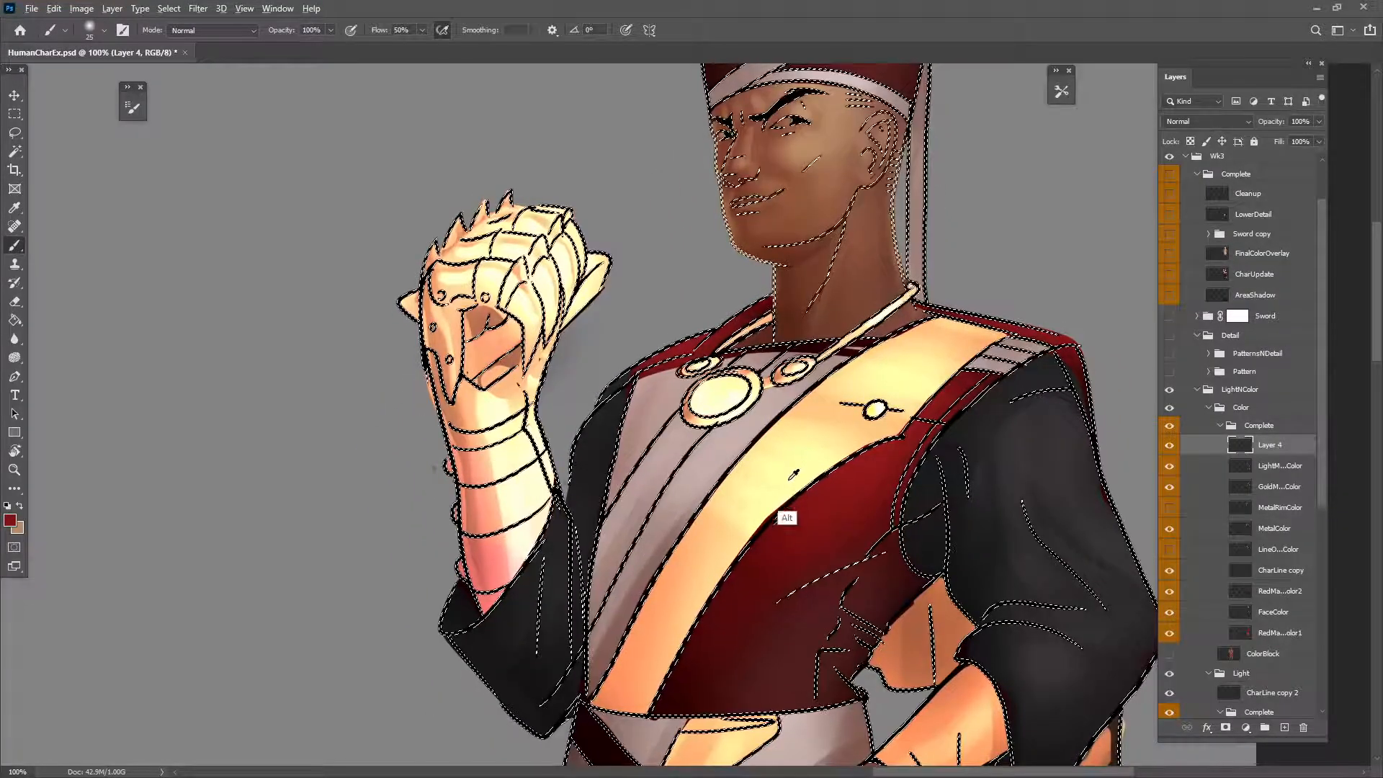
Step: Sample the pale yellow from the sash and brush it over the selected lines of the raised gauntlet
left_click(794, 473, "alt")
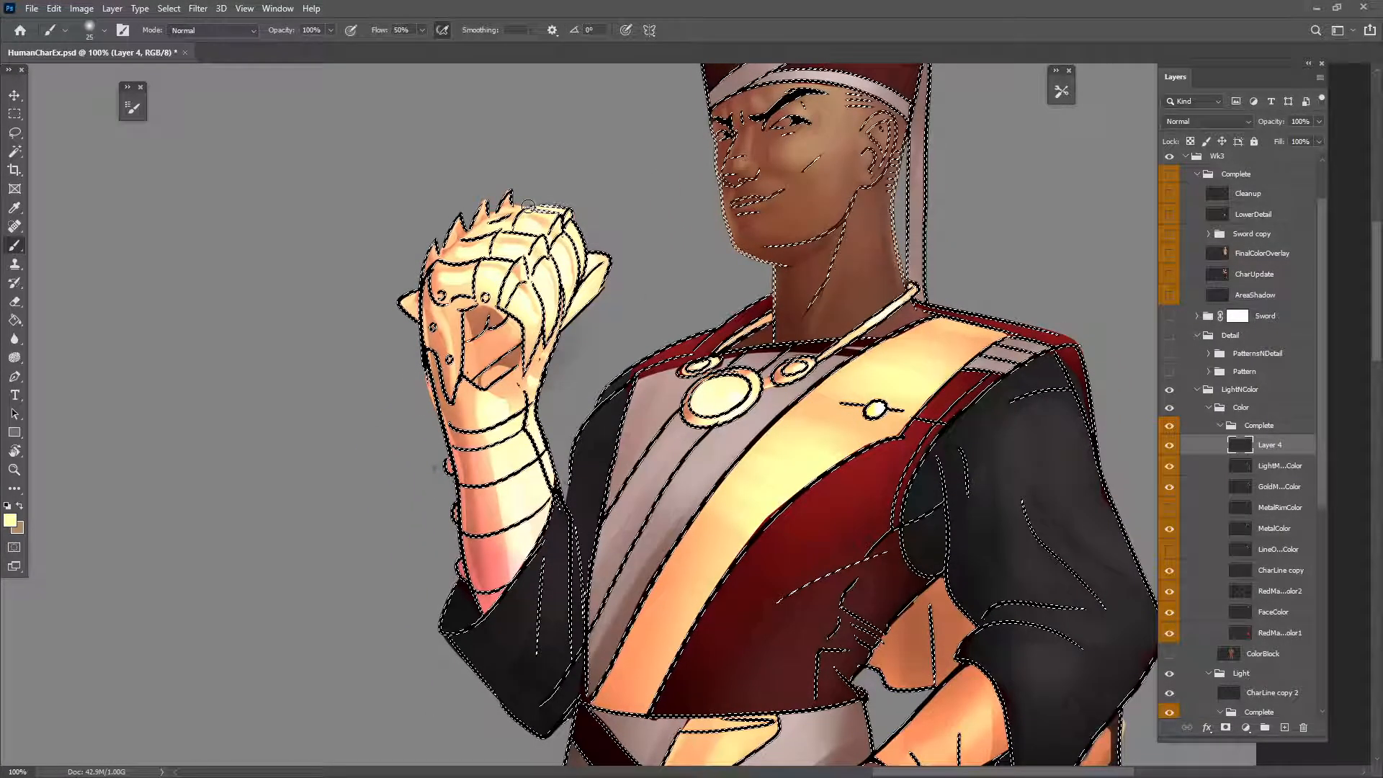
mouse_move(574, 214)
left_mouse_down()
mouse_move(579, 249)
mouse_move(598, 226)
mouse_move(612, 261)
left_mouse_up()
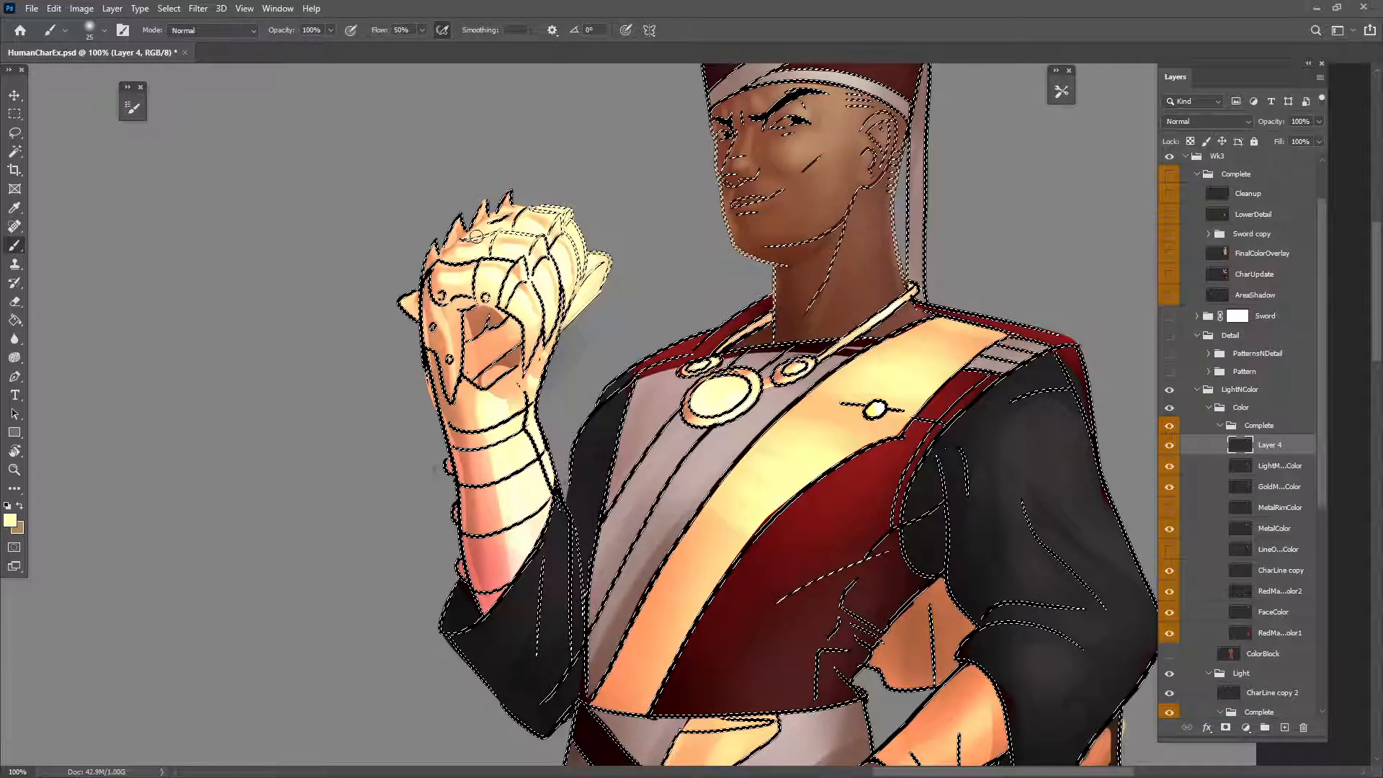
left_click_drag(549, 244, 557, 265)
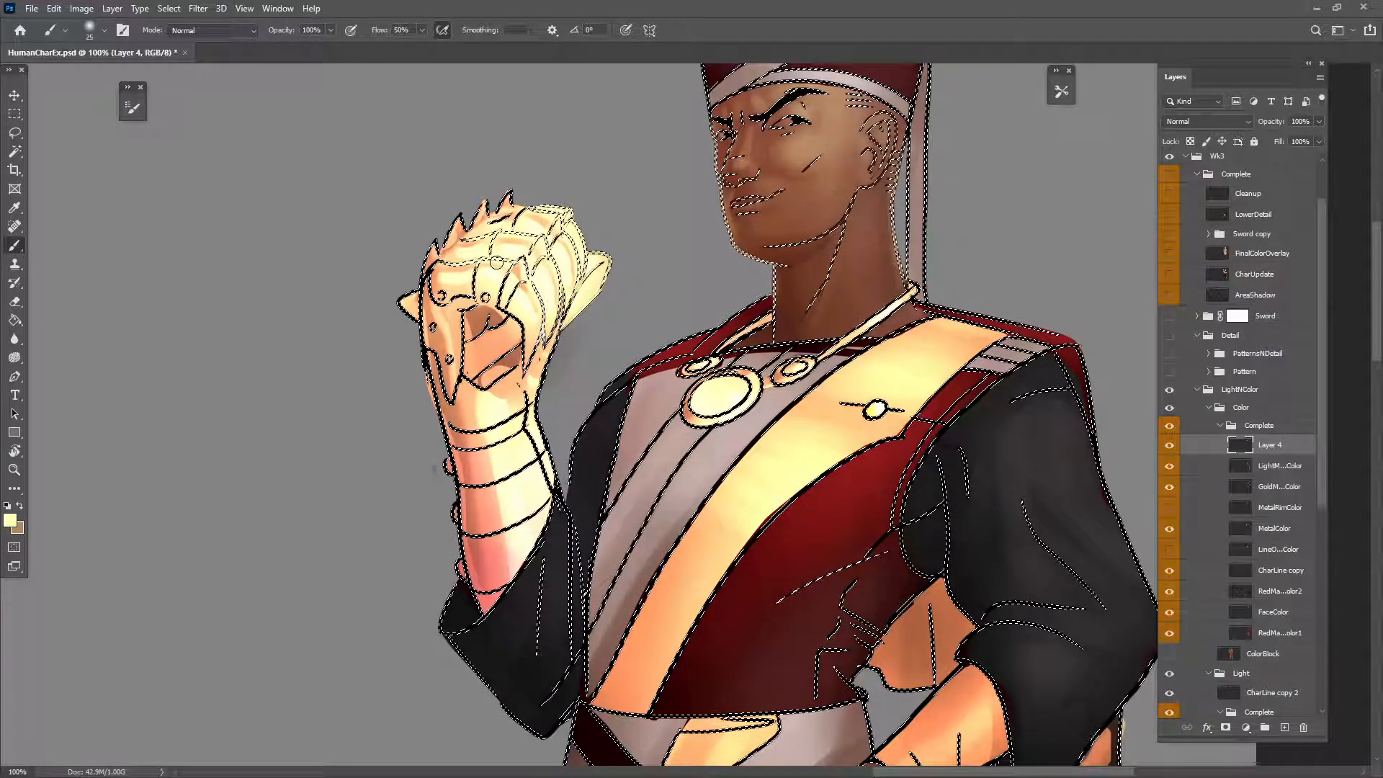
left_click_drag(742, 520, 773, 583)
key("ctrl+d")
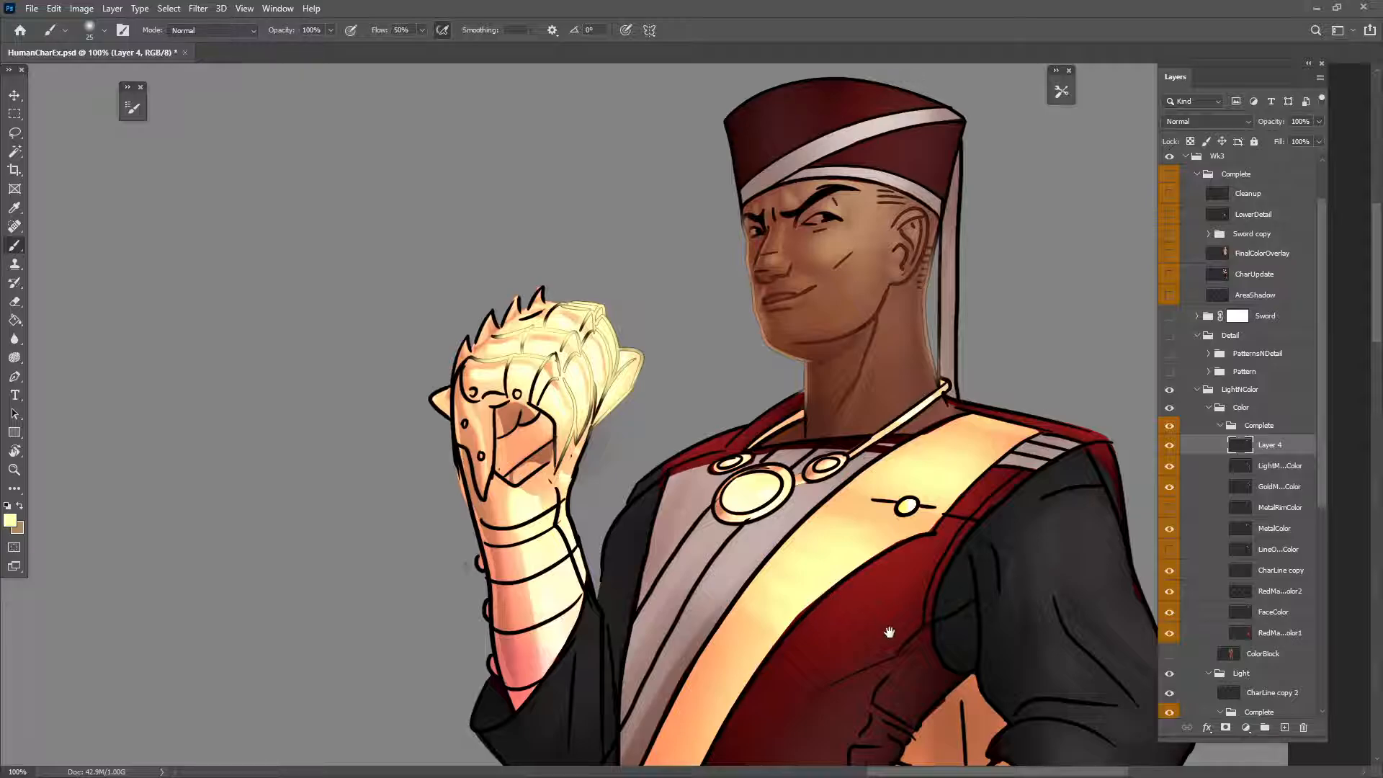
left_click_drag(868, 706, 877, 621)
key("ctrl+z")
Step: Sample a dark red-brown beside the neck for the brush and hide the selection outline to inspect the recolored lines
left_click(806, 347, "alt")
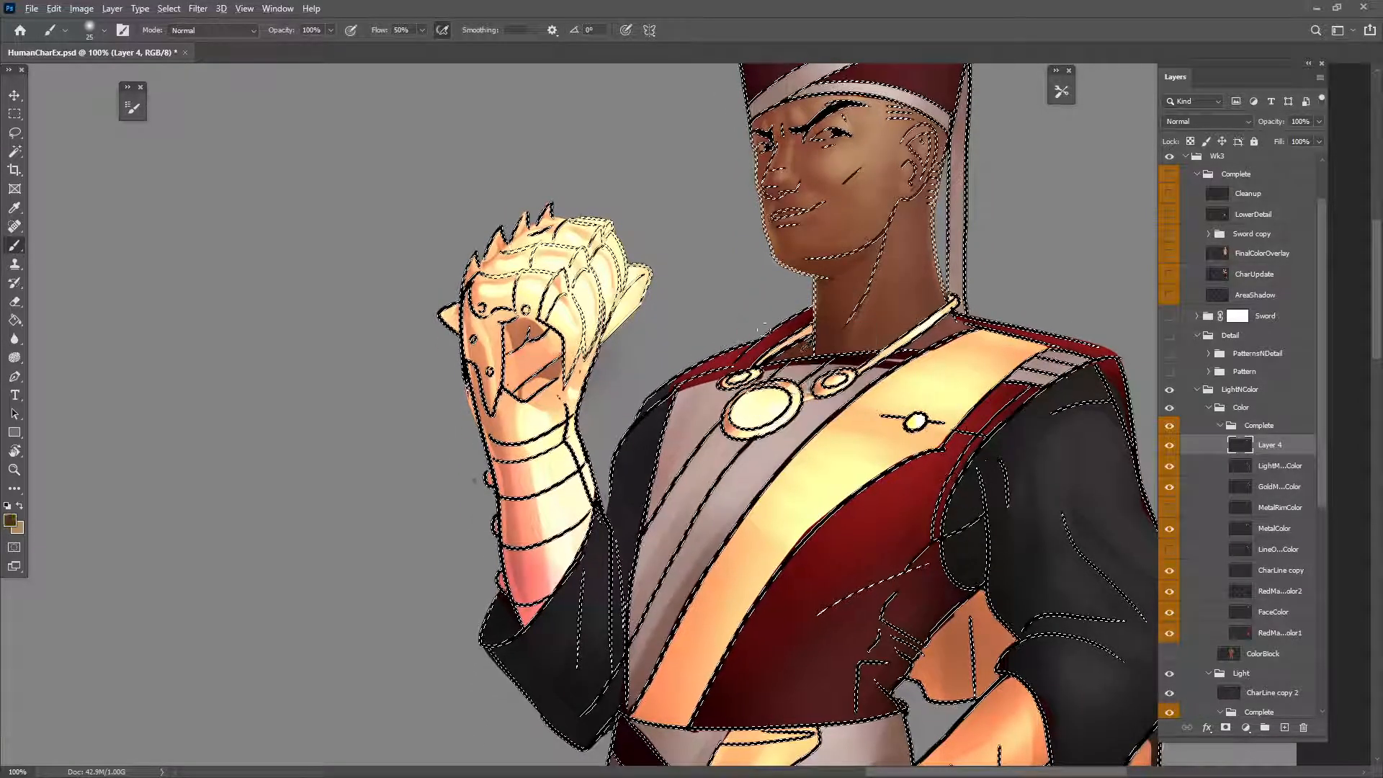
left_click(773, 337, "alt")
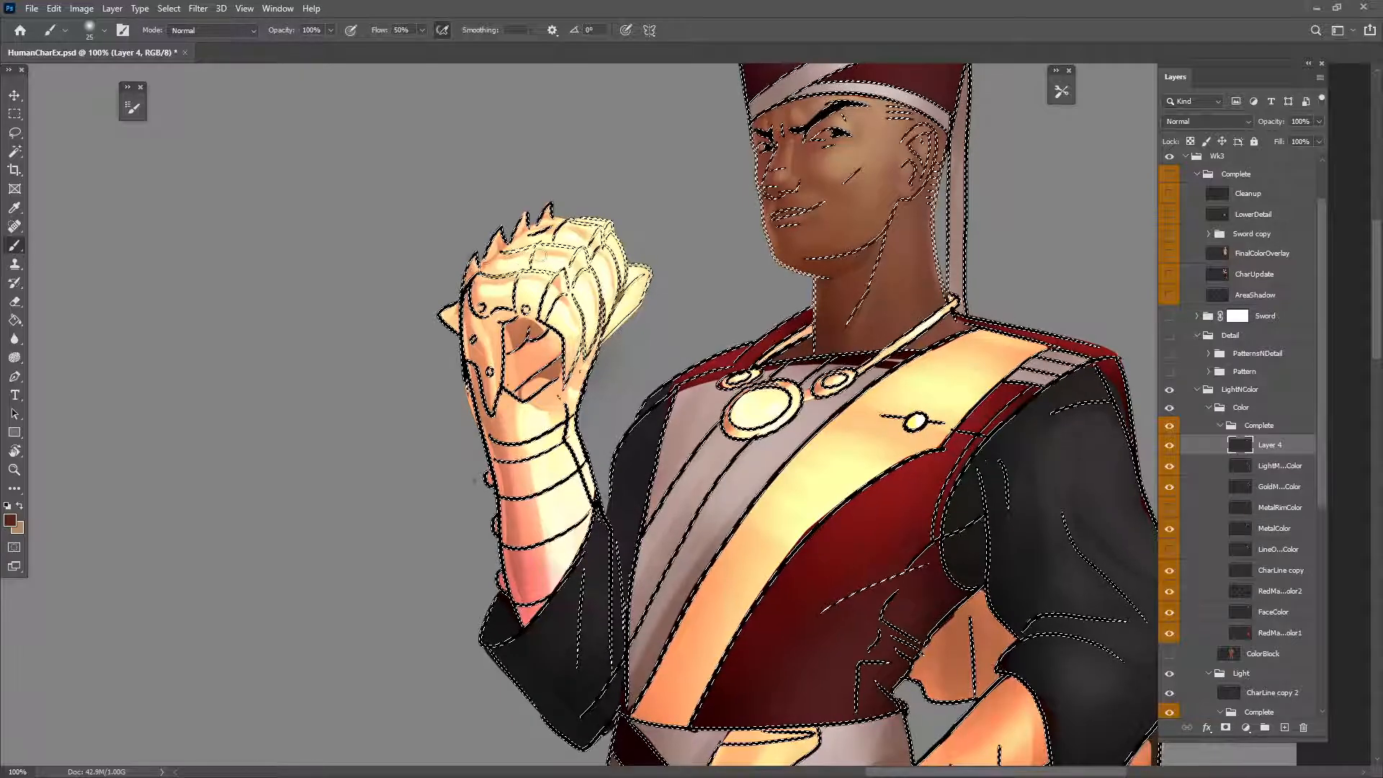
key("ctrl+h")
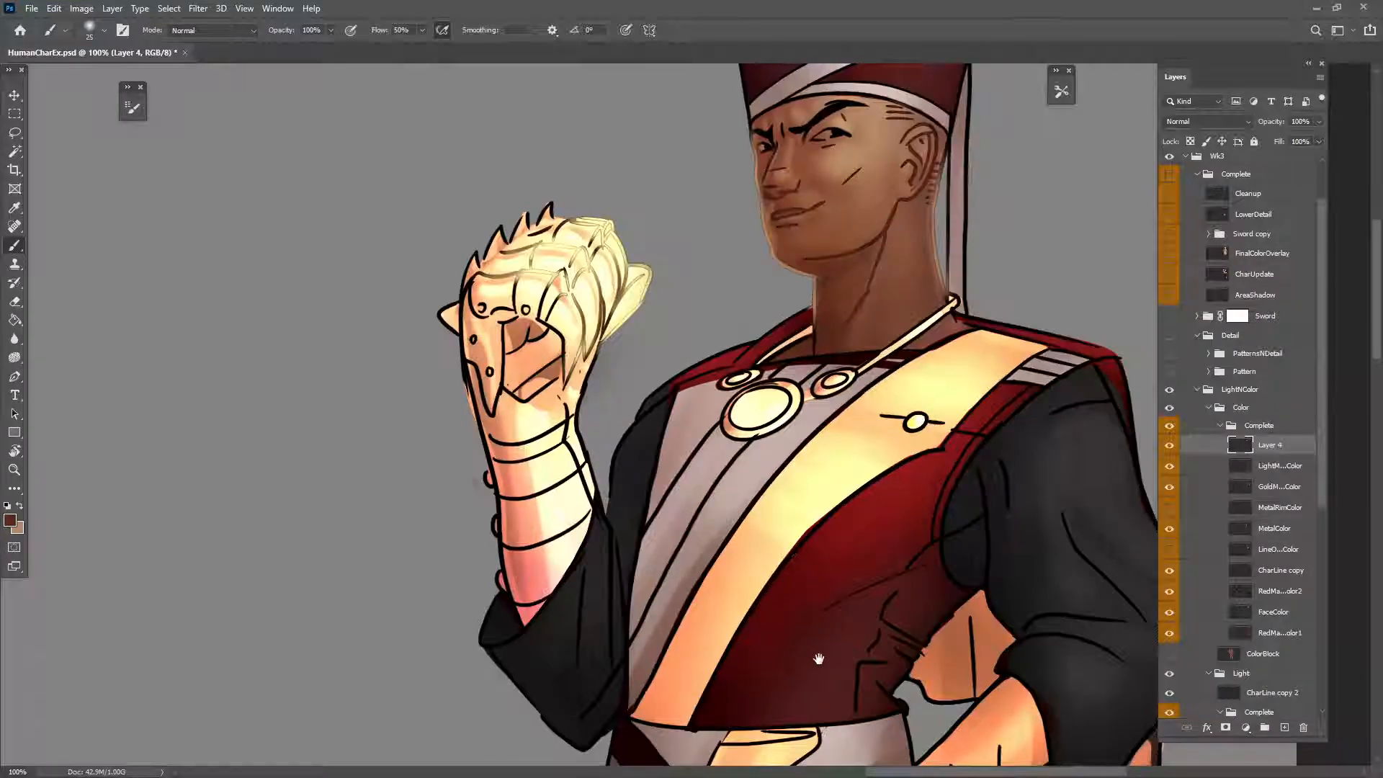
left_click_drag(819, 659, 671, 631)
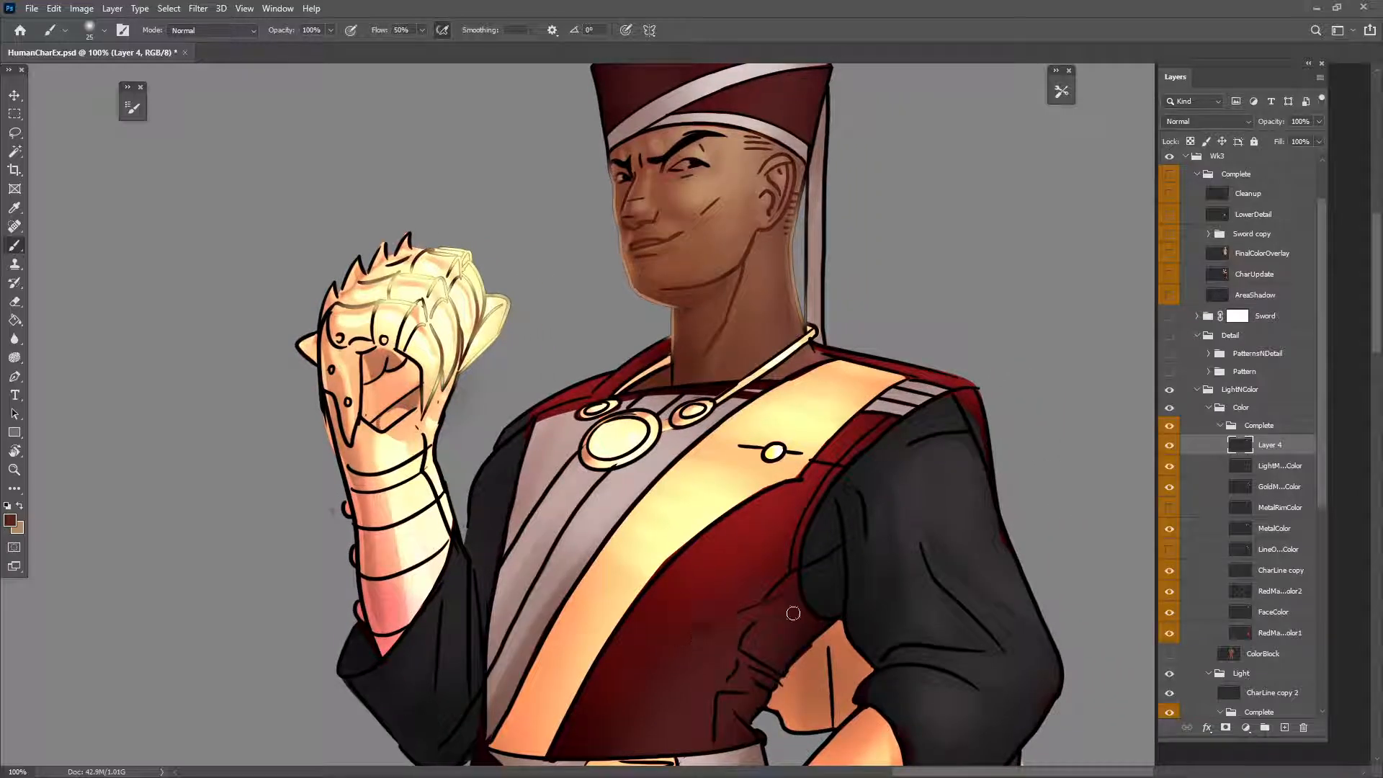
Step: Delete Layer 4 and show the hidden MetalRimColor layer and the line color layer below MetalColor
left_click_drag(1261, 449, 1303, 728)
left_click(1170, 484)
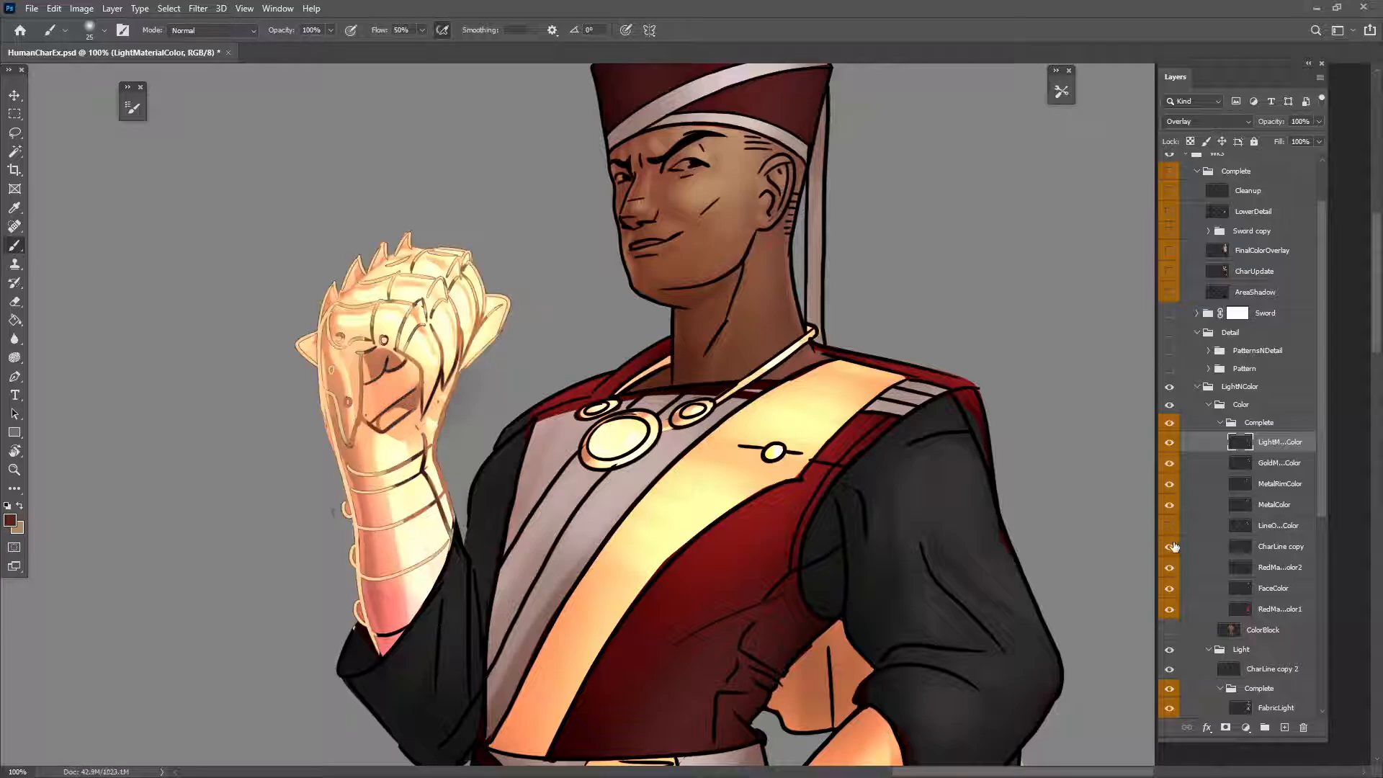
left_click(1170, 525)
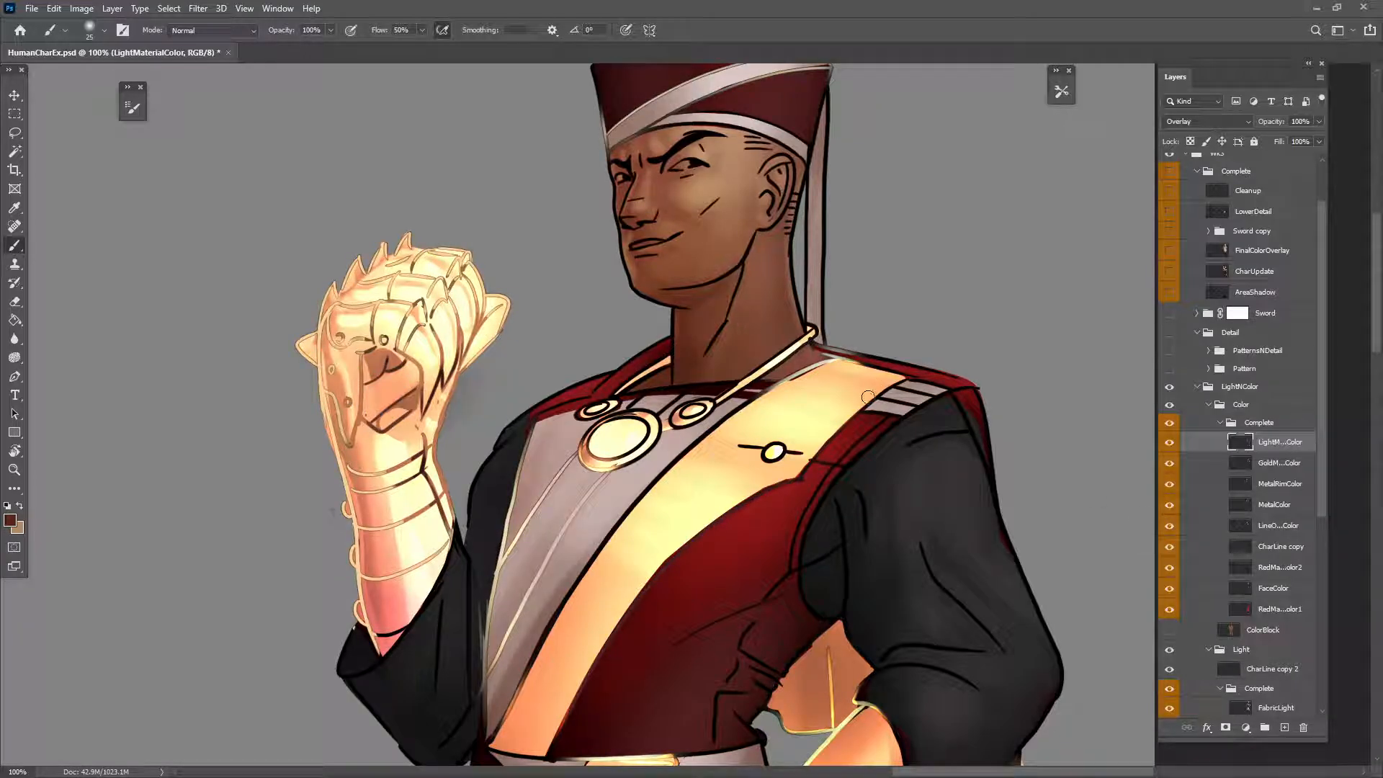
Step: Examine the colored line art on the whole figure, from the hat and gauntlet down to the shoes
key("ctrl+minus")
key("ctrl+minus")
key("ctrl+minus")
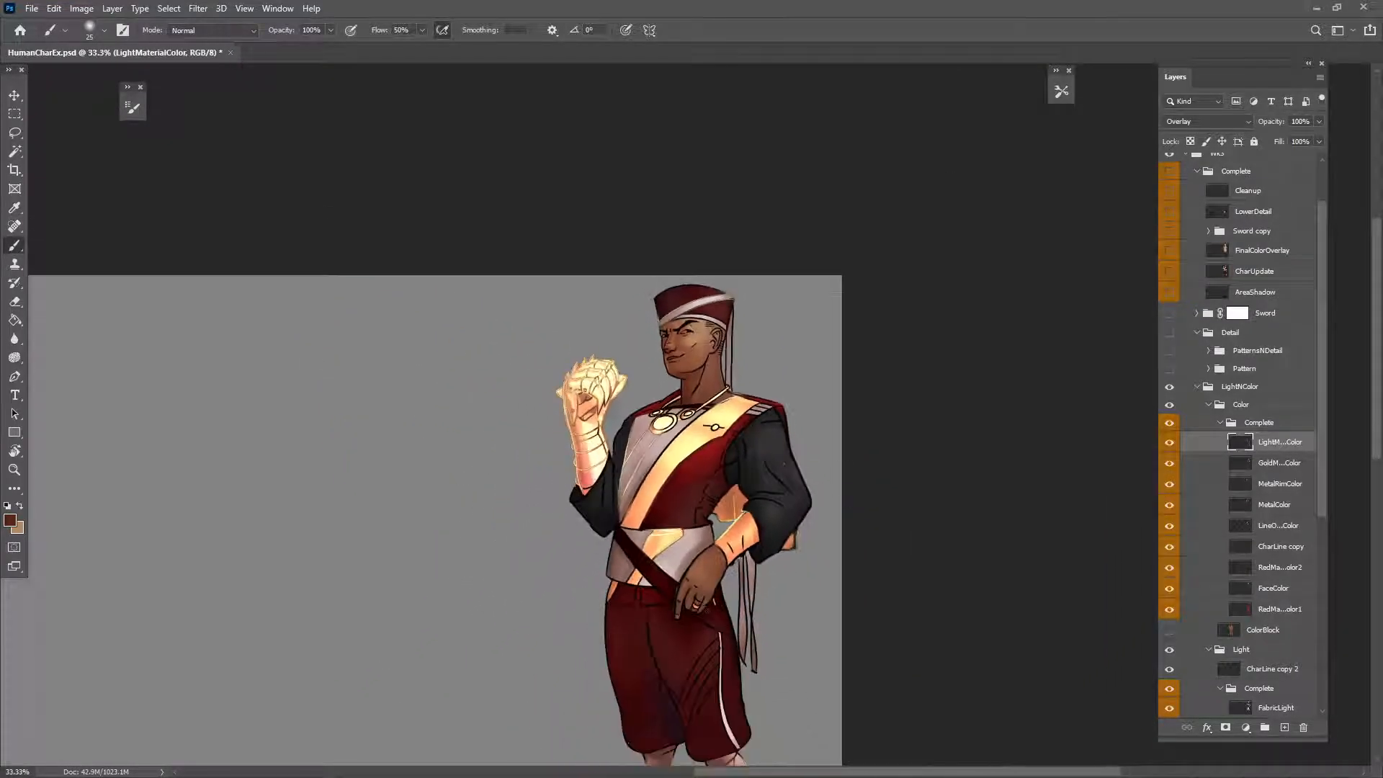
left_click_drag(708, 611, 772, 452)
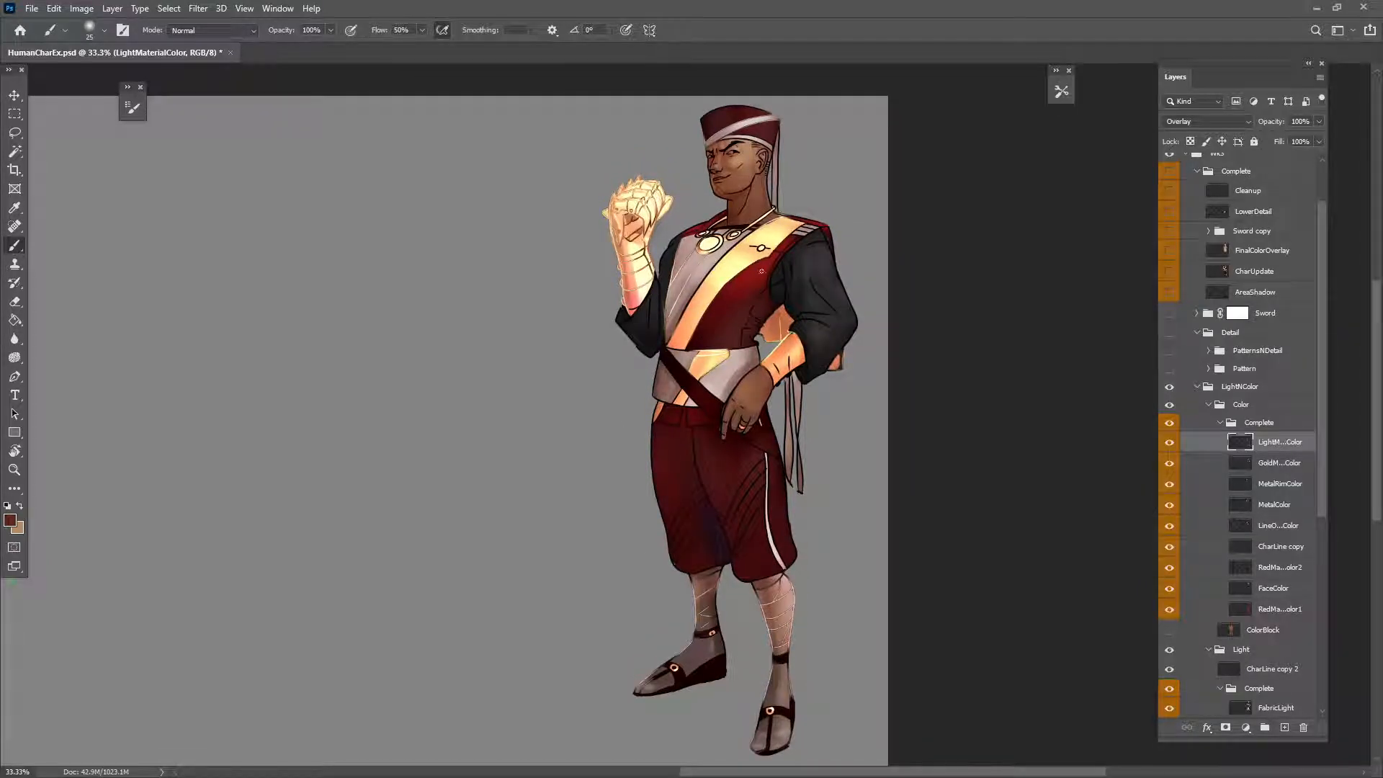
key("ctrl+plus")
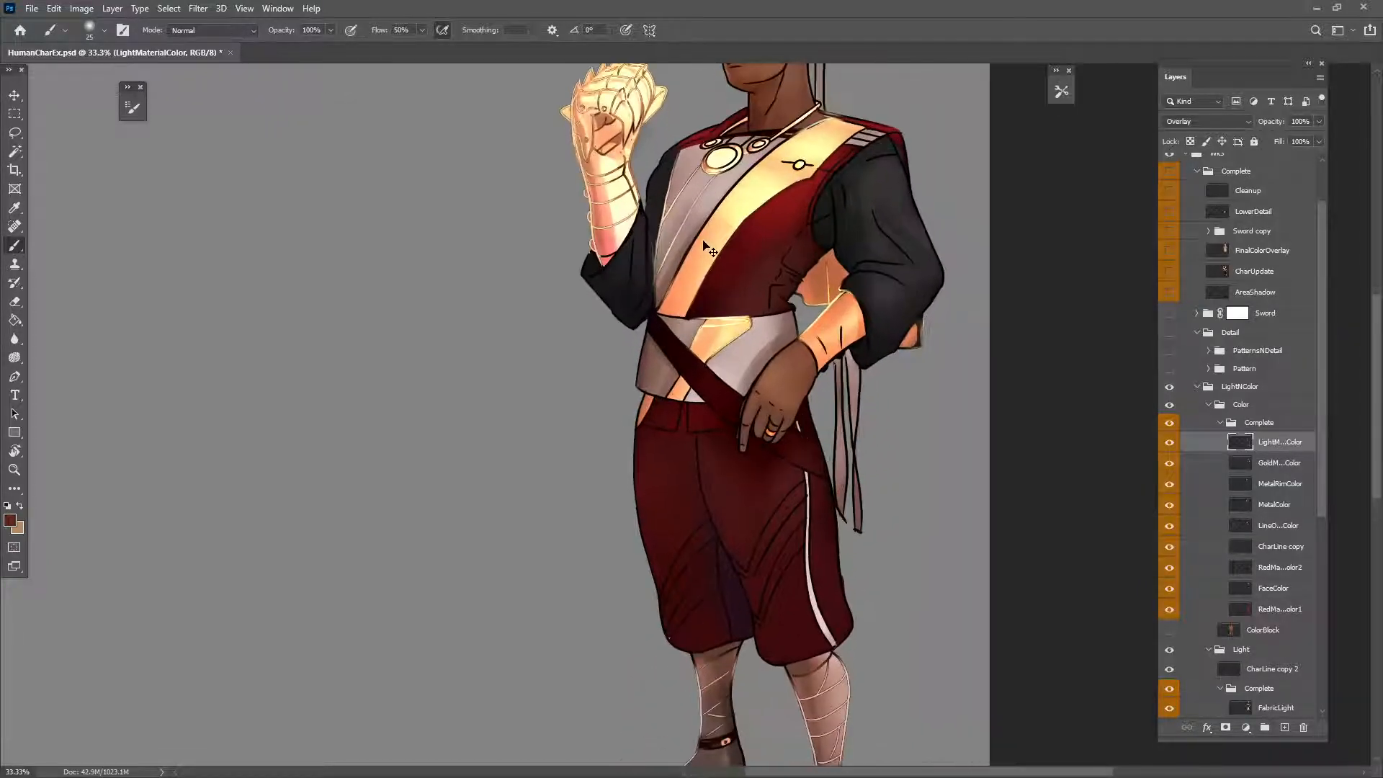
key("ctrl+plus")
left_click_drag(674, 185, 536, 397)
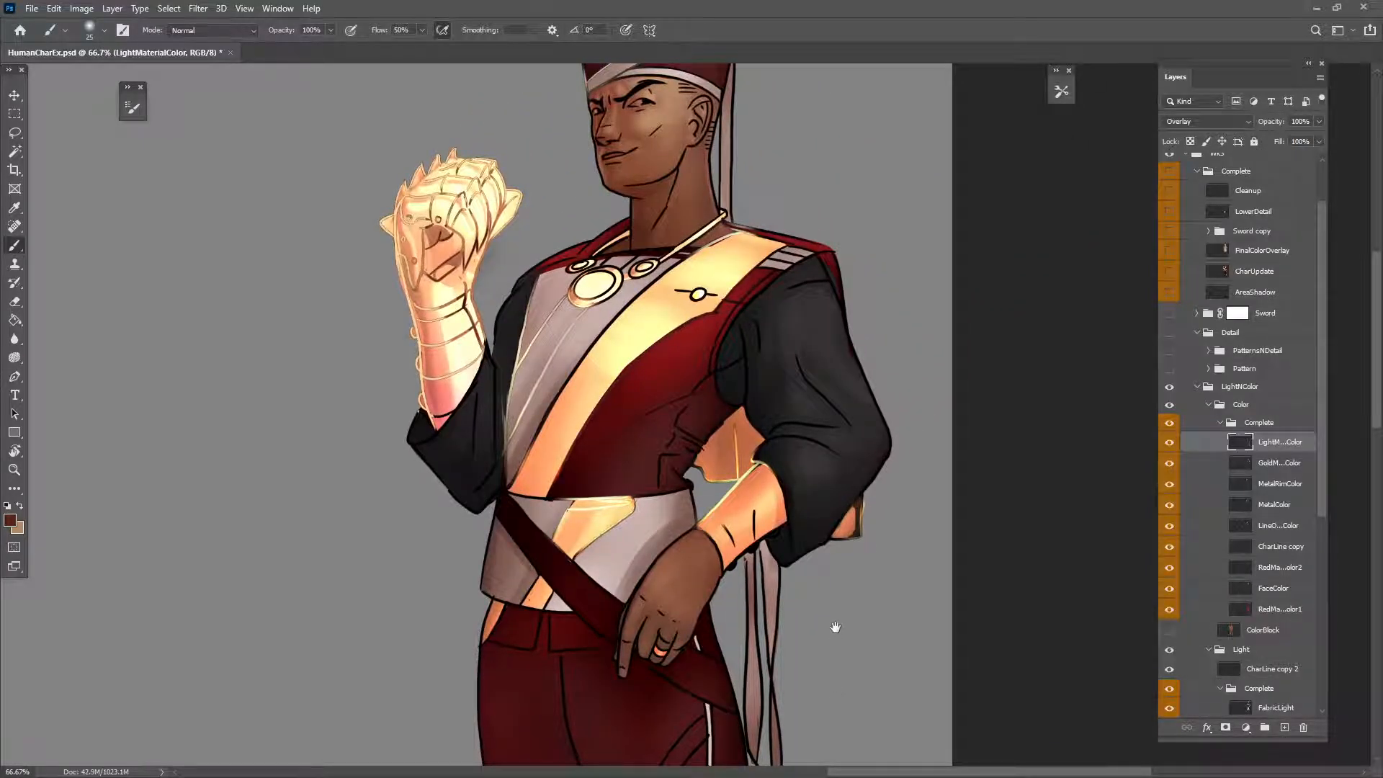
left_click_drag(835, 628, 843, 510)
left_click_drag(843, 717, 948, 658)
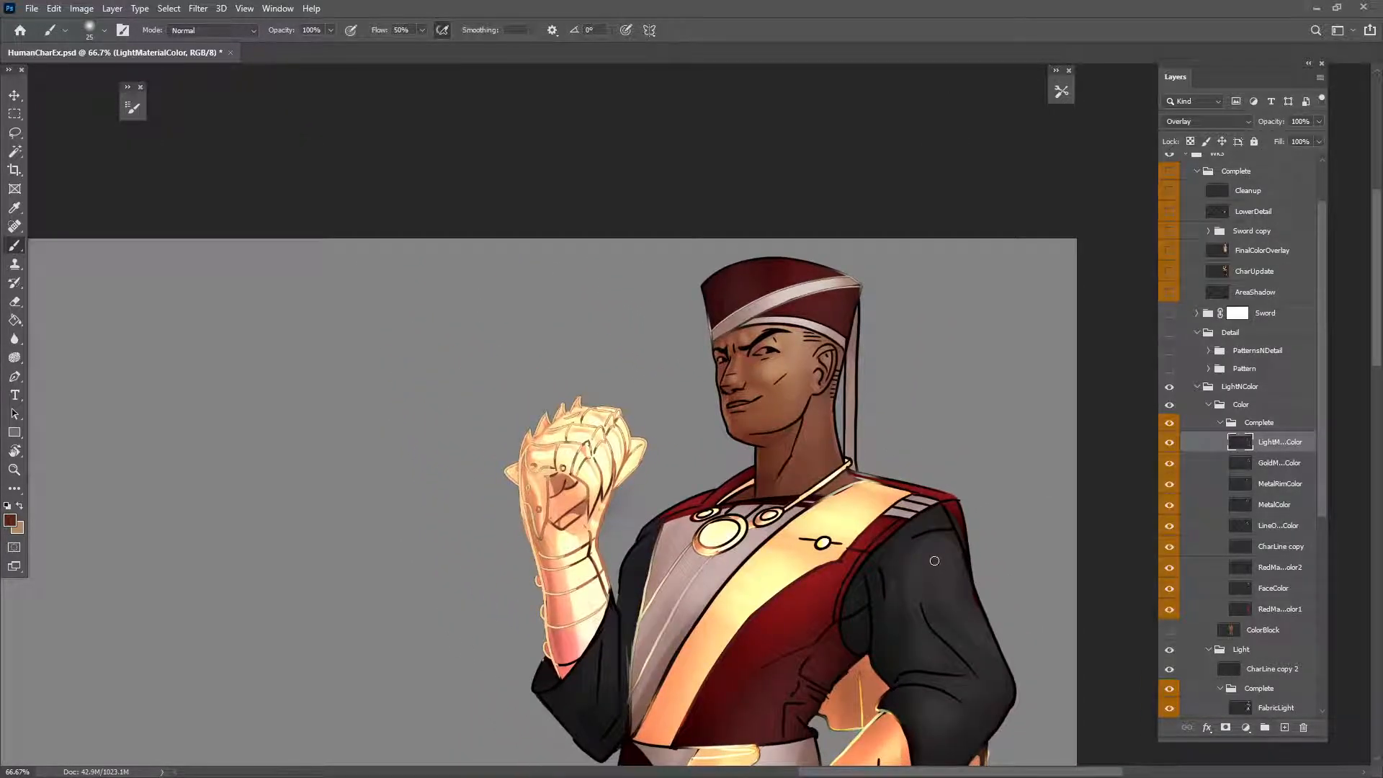
Step: Load CharLine copy 2 as a selection and brush dark red-brown over the jaw, neck and ear lines on a new layer
key("ctrl+plus")
key("ctrl+plus")
left_click_drag(900, 596, 729, 531)
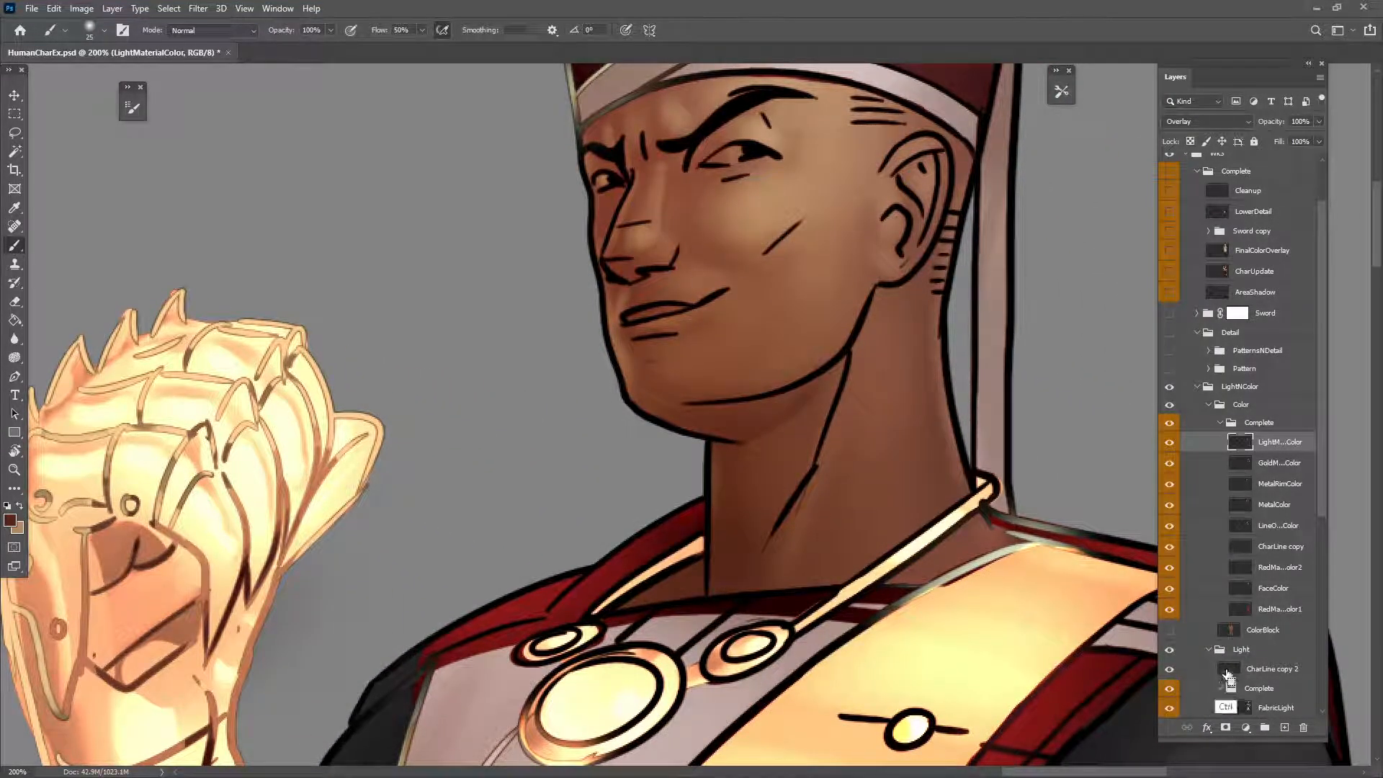
left_click(1240, 708, "ctrl")
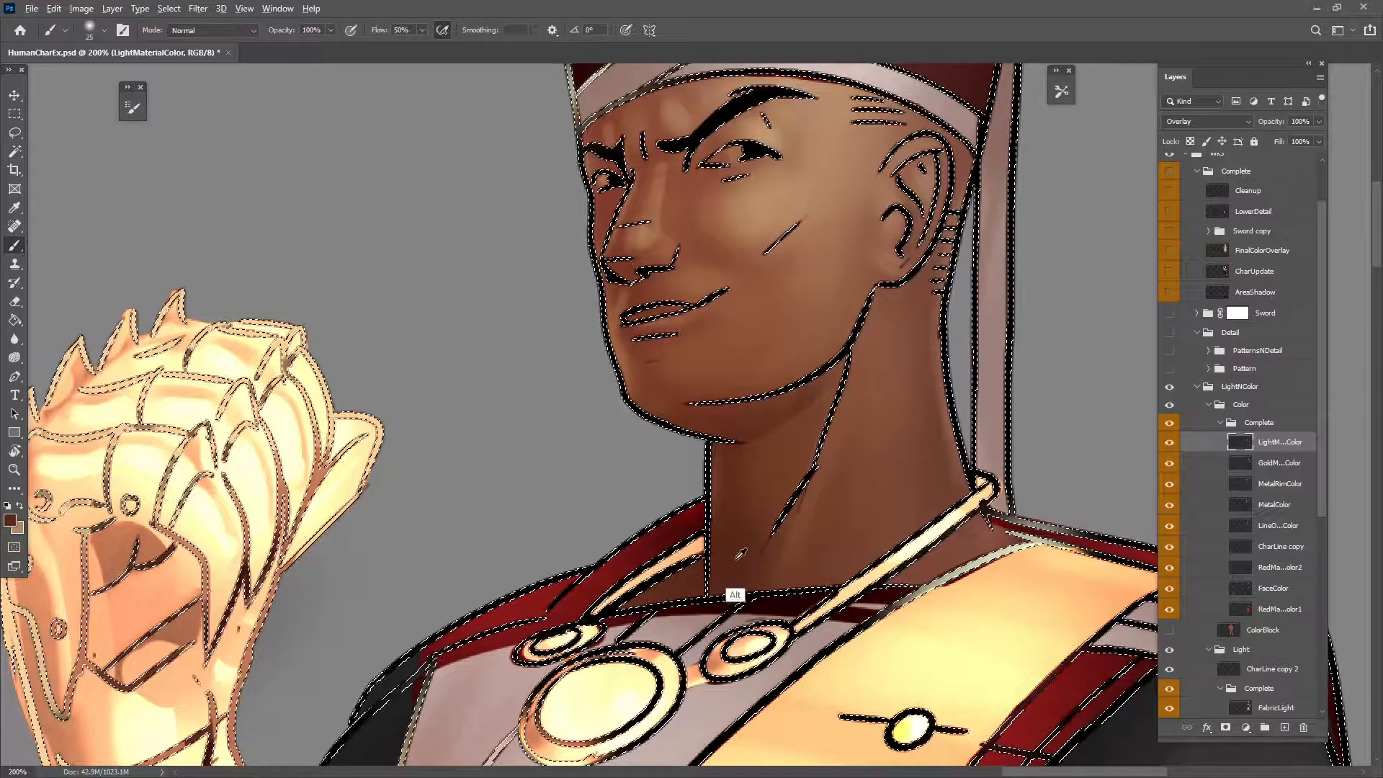
key("ctrl+shift+alt+n")
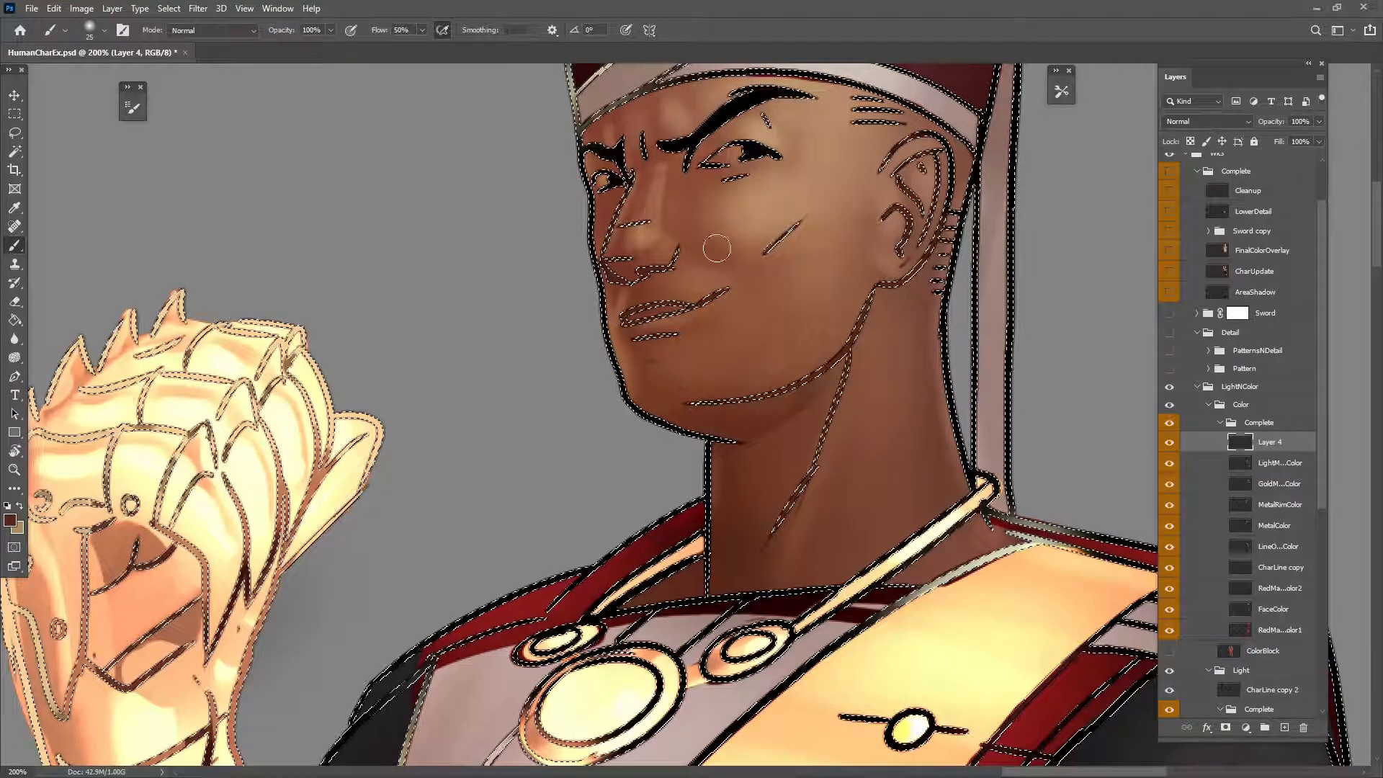
Step: Sample cream, yellow and light orange tones from the gauntlet and brush them along the front contour of the face and chin
left_click(308, 507, "alt")
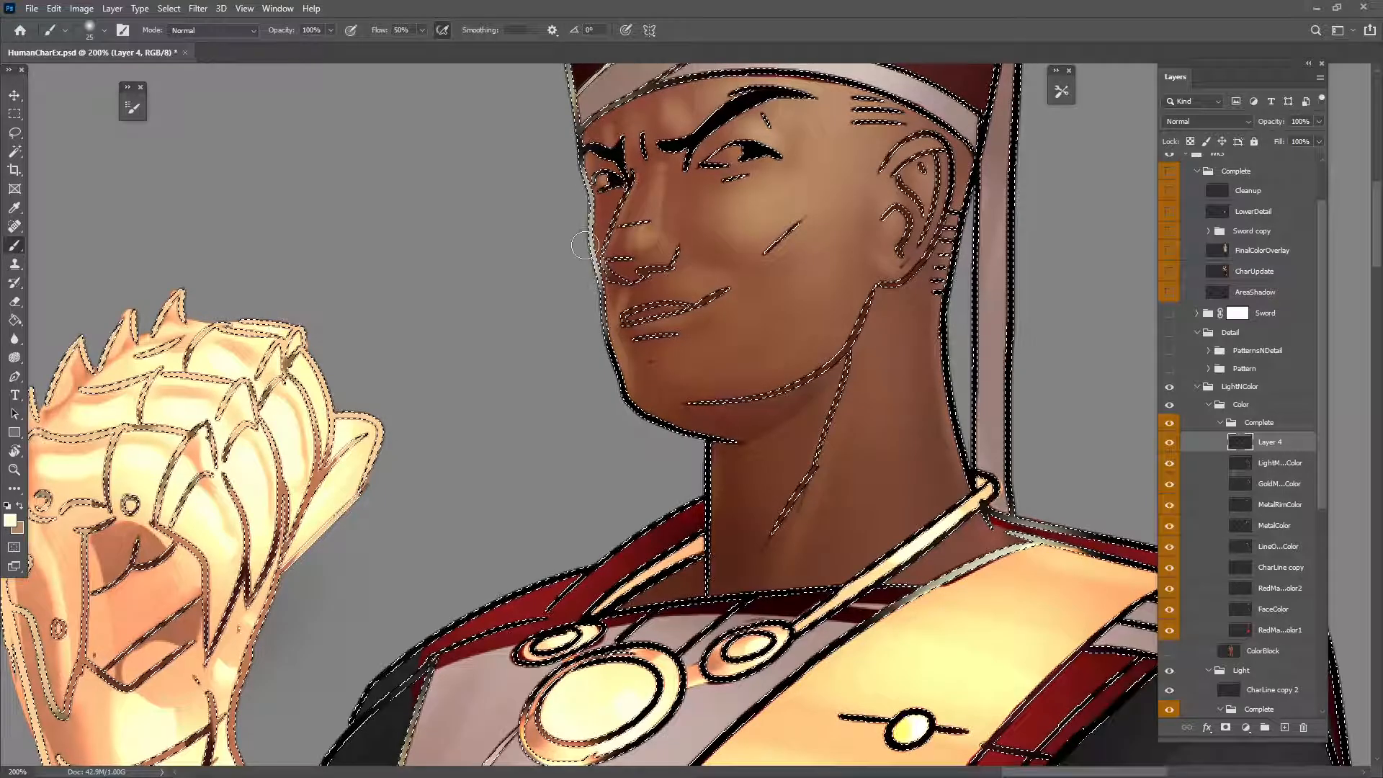
left_click_drag(585, 246, 628, 408)
left_click(350, 431, "alt")
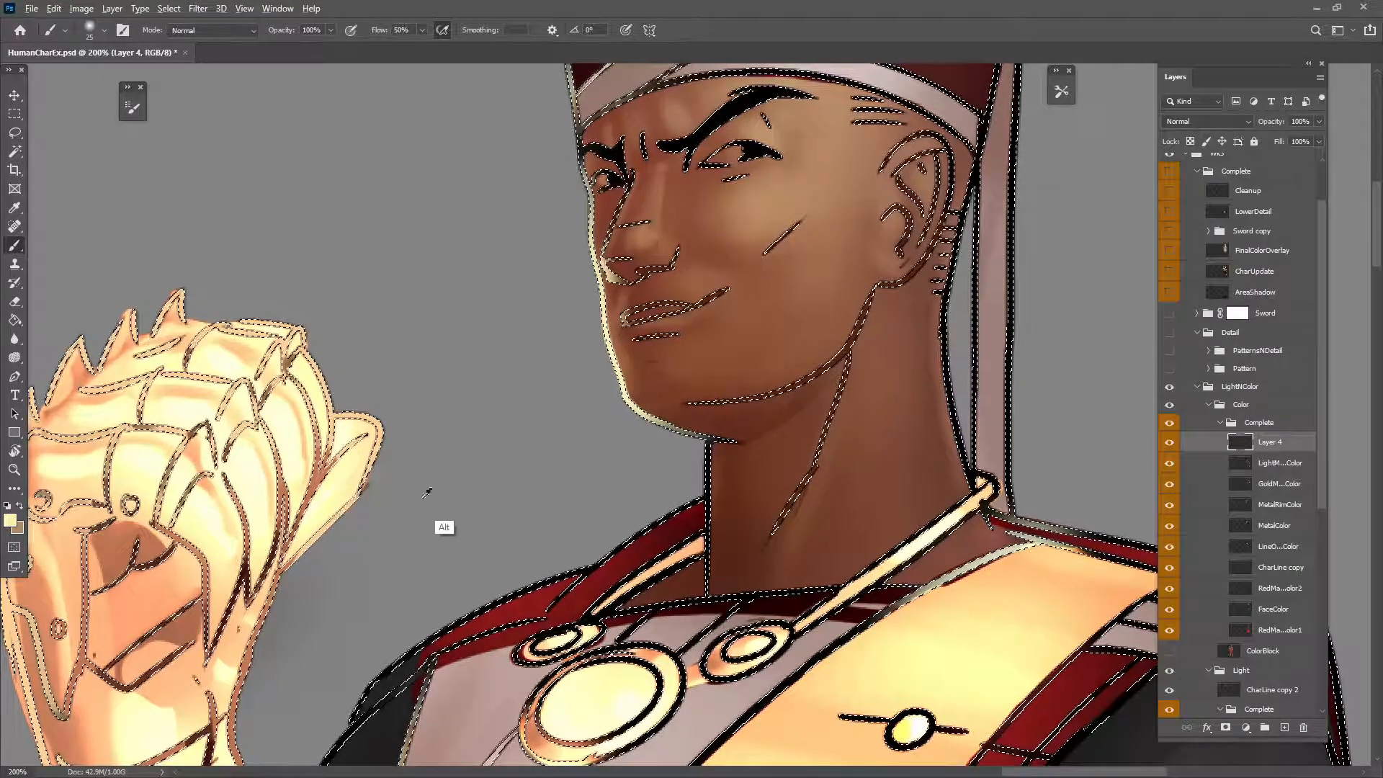
left_click(96, 563, "alt")
left_click(108, 612, "alt")
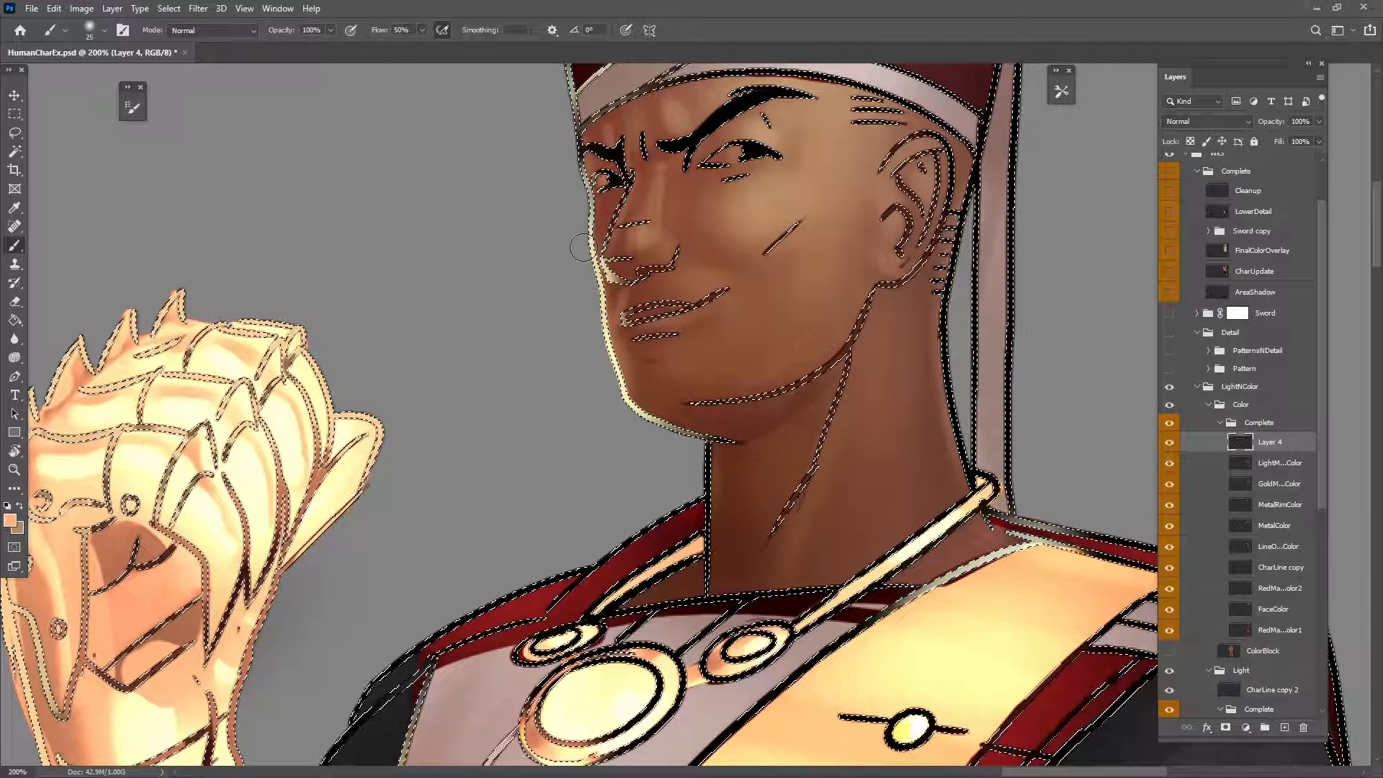
mouse_move(603, 278)
left_mouse_down()
mouse_move(650, 382)
mouse_move(696, 432)
left_mouse_up()
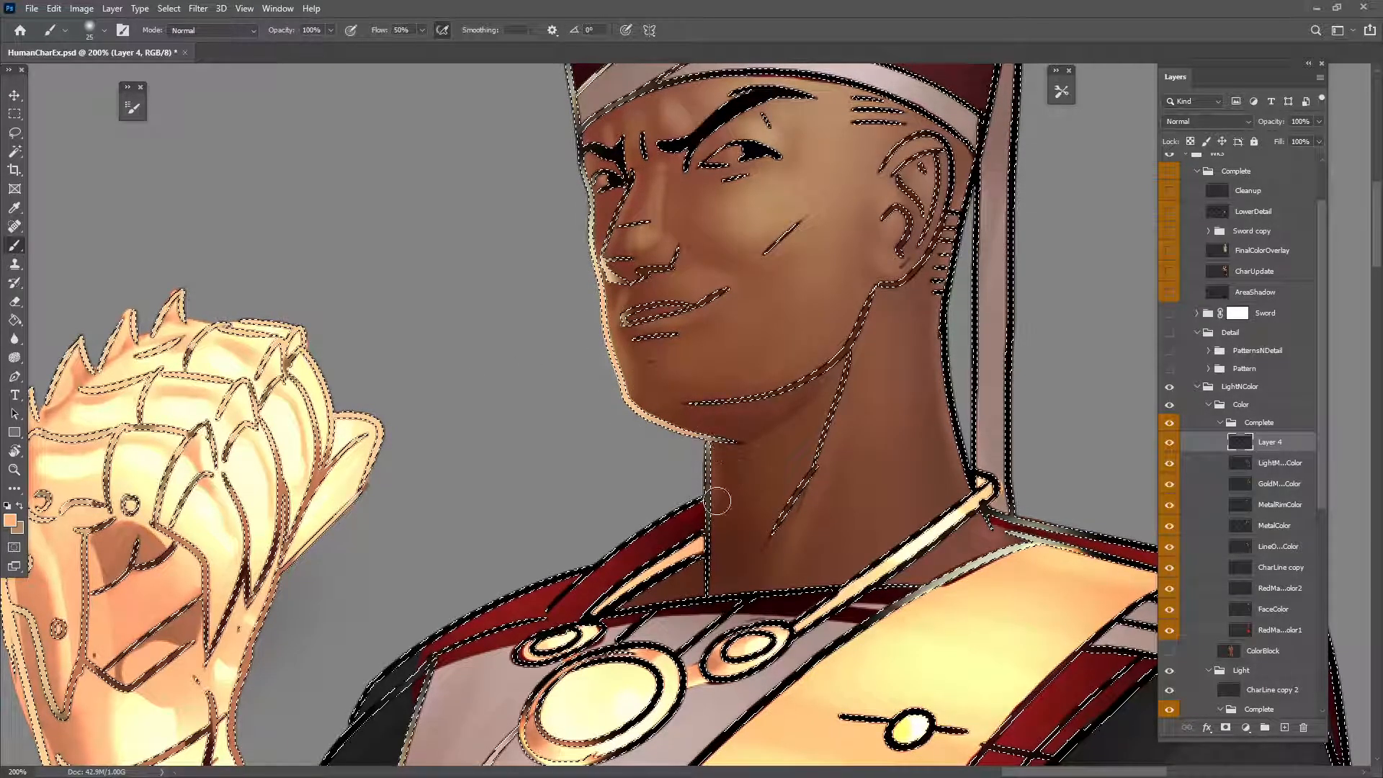
Step: Recolor the lines under the nose with a sampled dark red-brown and the nose bridge line with a light tan
left_click_drag(750, 457, 775, 541)
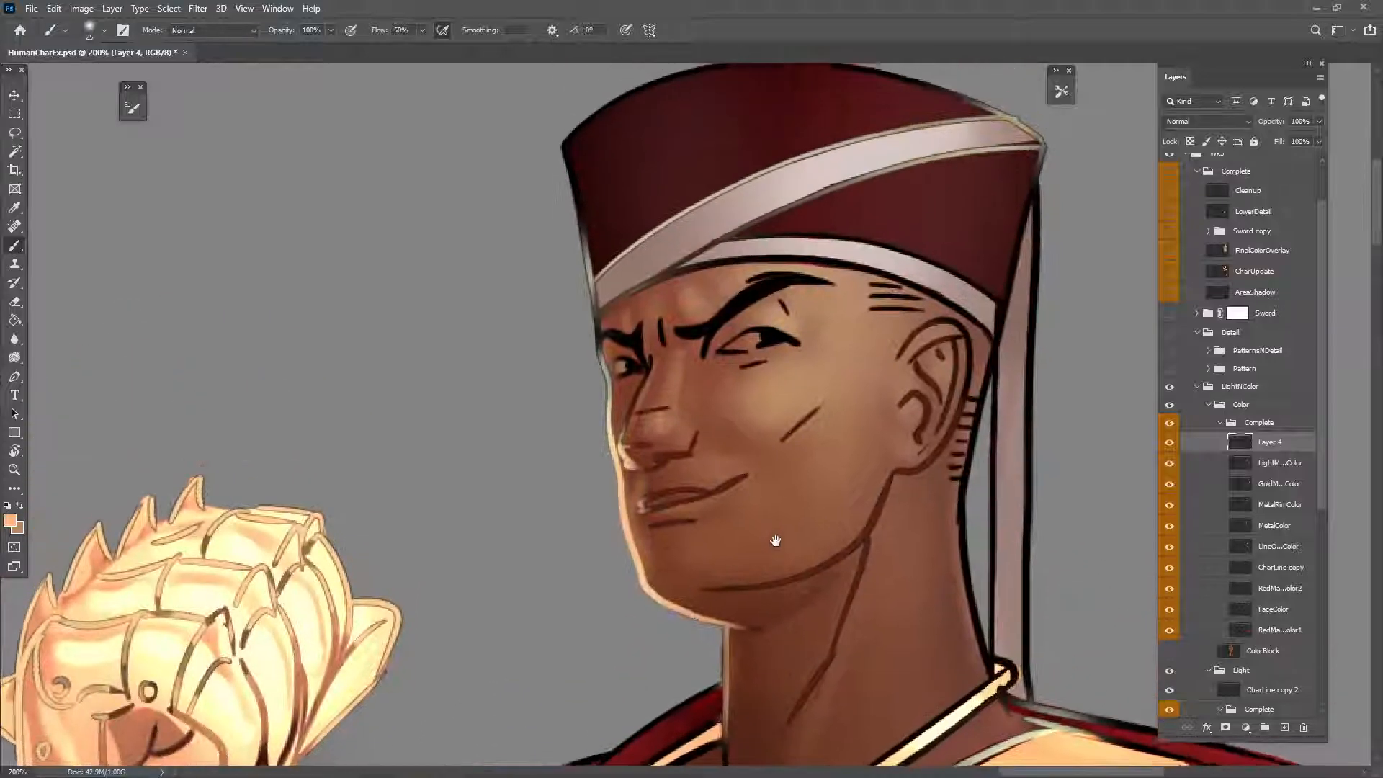
left_click(669, 472, "alt")
mouse_move(651, 473)
left_mouse_down()
mouse_move(630, 463)
mouse_move(638, 497)
left_mouse_up()
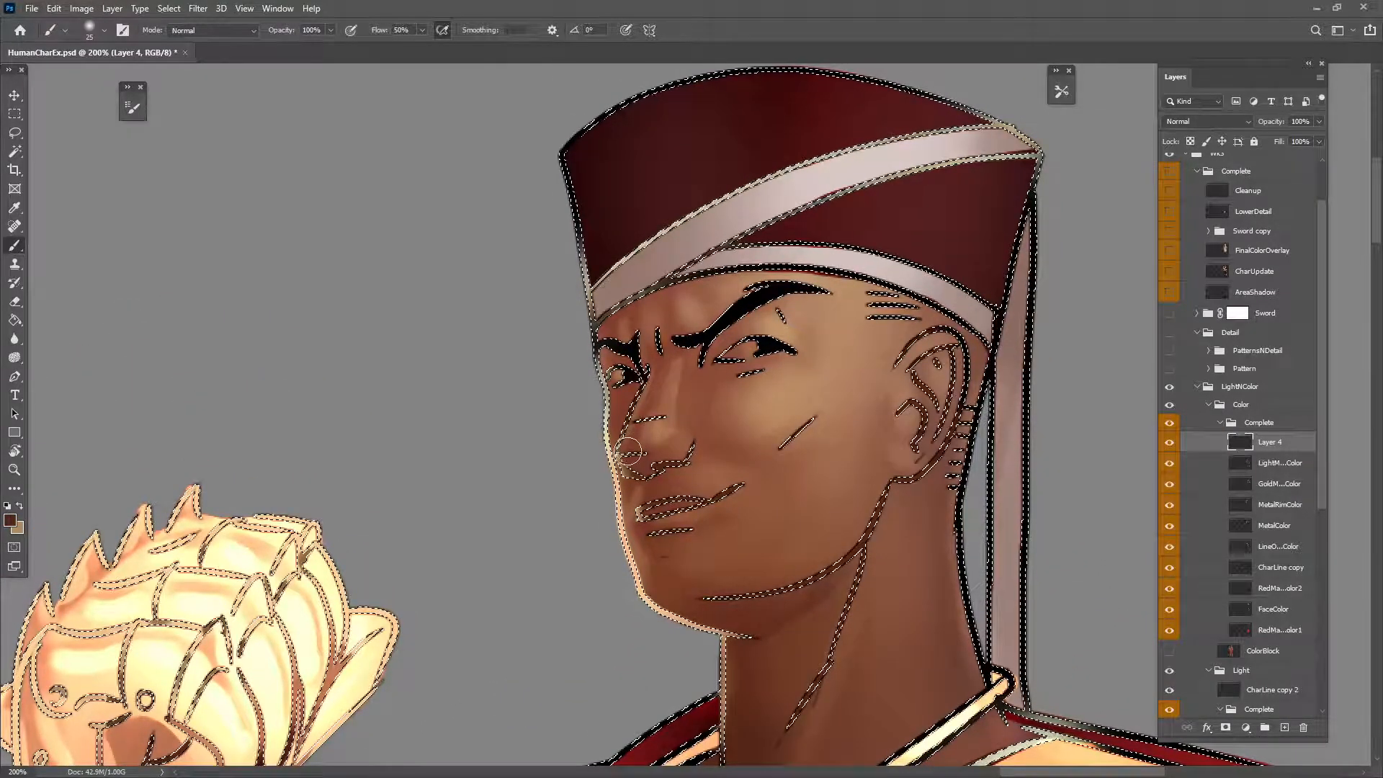
left_click(620, 193, "alt")
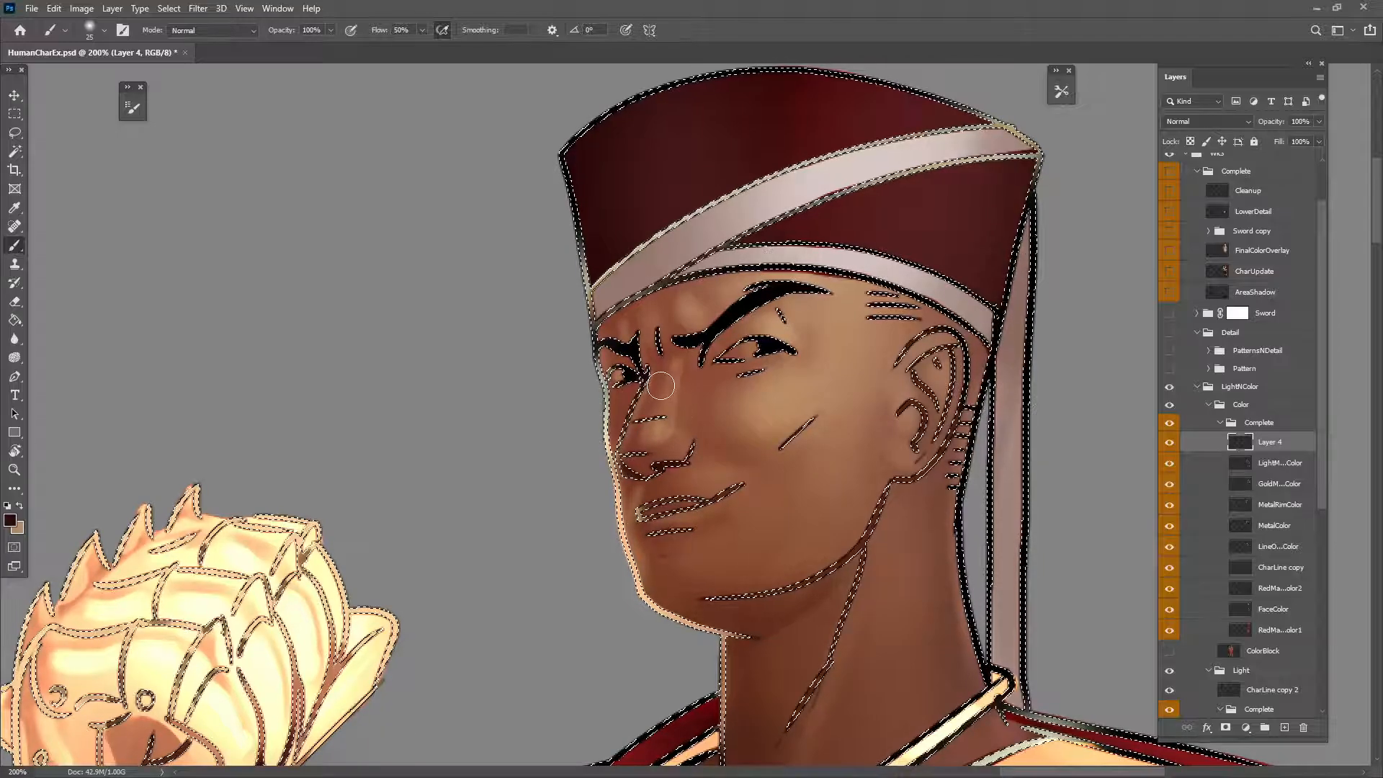
left_click(614, 443, "alt")
mouse_move(622, 436)
left_mouse_down()
mouse_move(640, 391)
mouse_move(633, 401)
left_mouse_up()
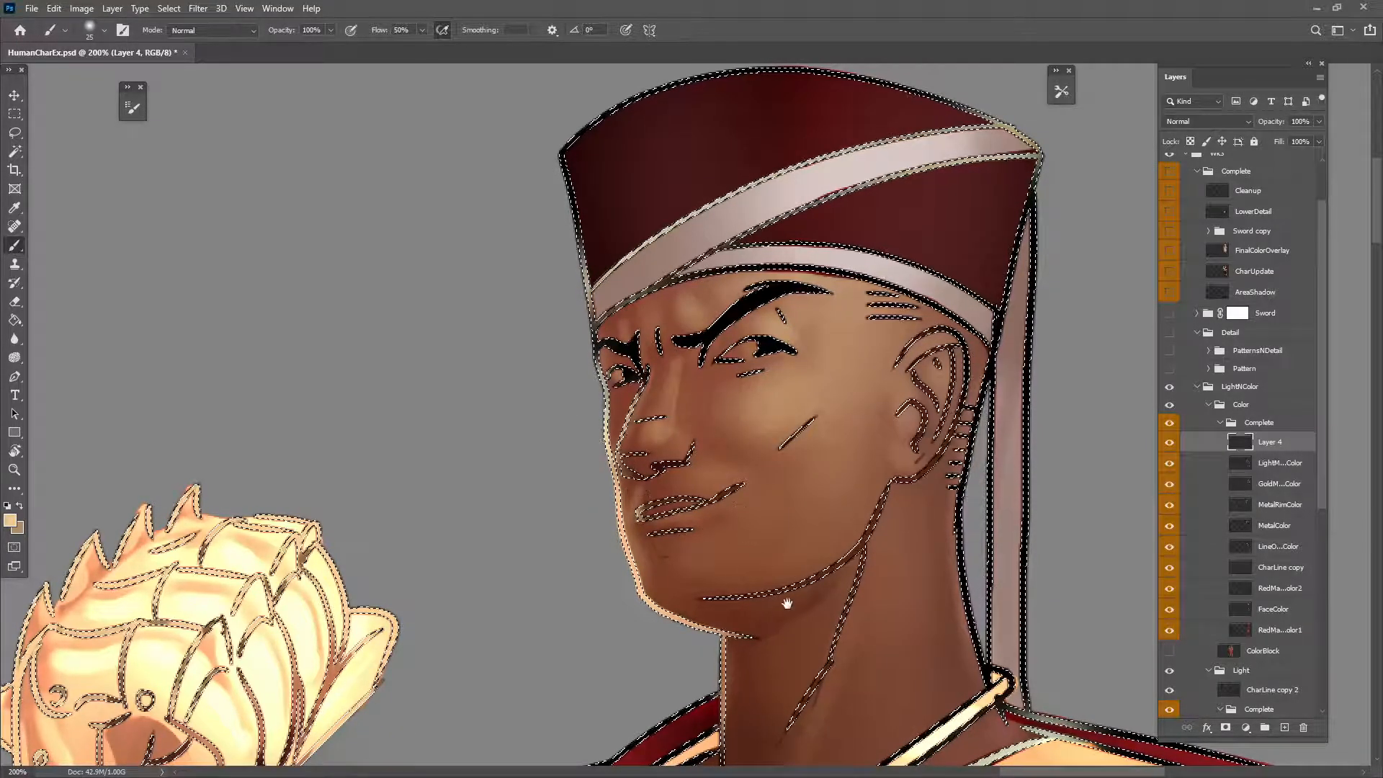
Step: Sample a dark maroon at the ear for touching up its lines and clear the line art selection
scroll(763, 583, "down", 2)
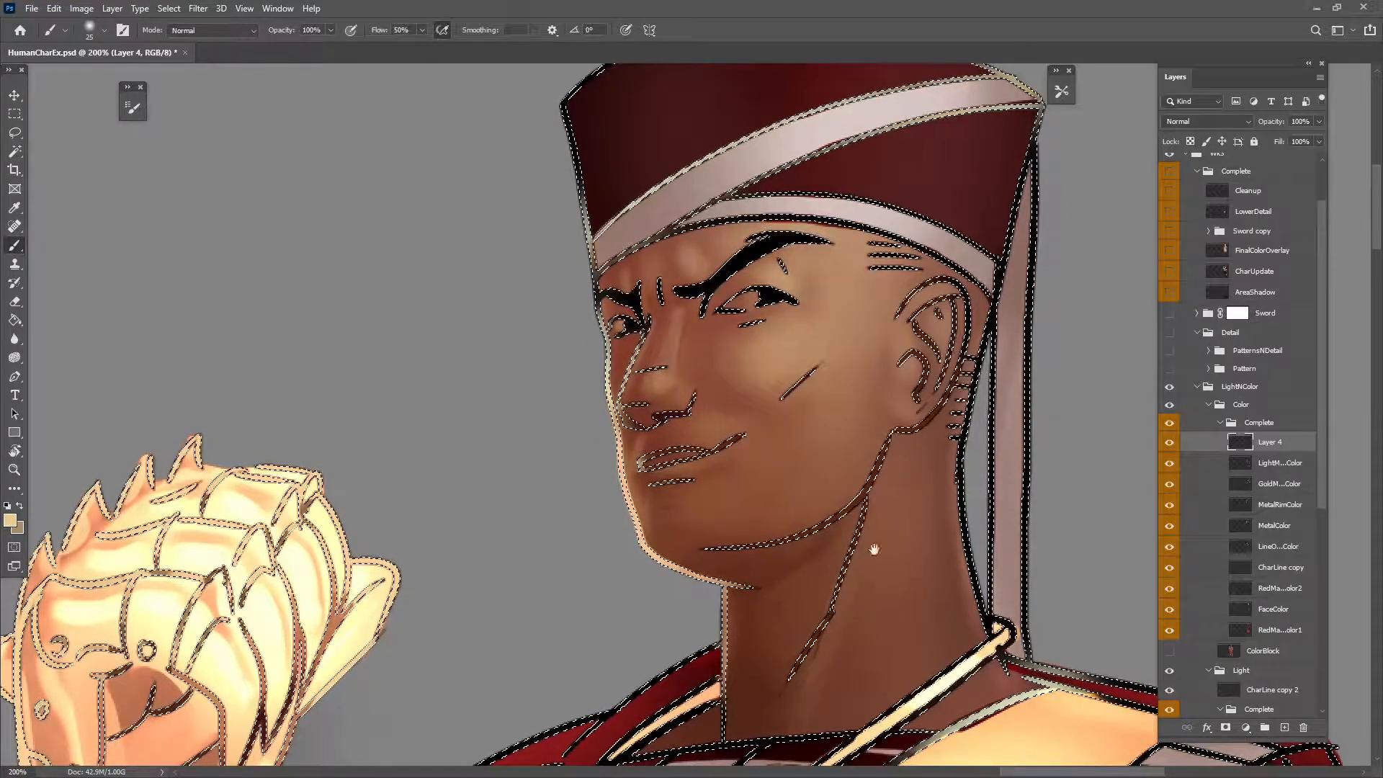
left_click_drag(874, 550, 852, 591)
left_click(946, 305, "alt")
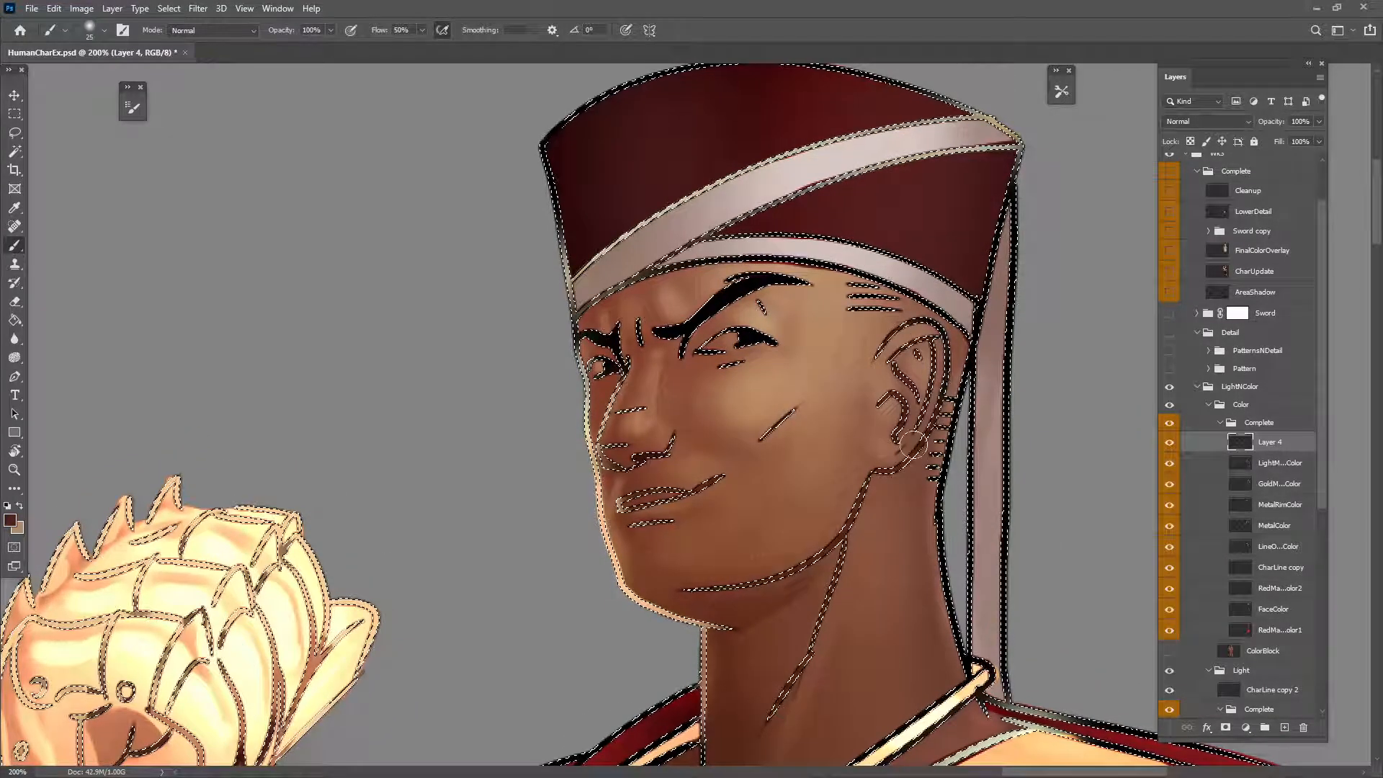
key("ctrl+d")
scroll(941, 629, "down", 4)
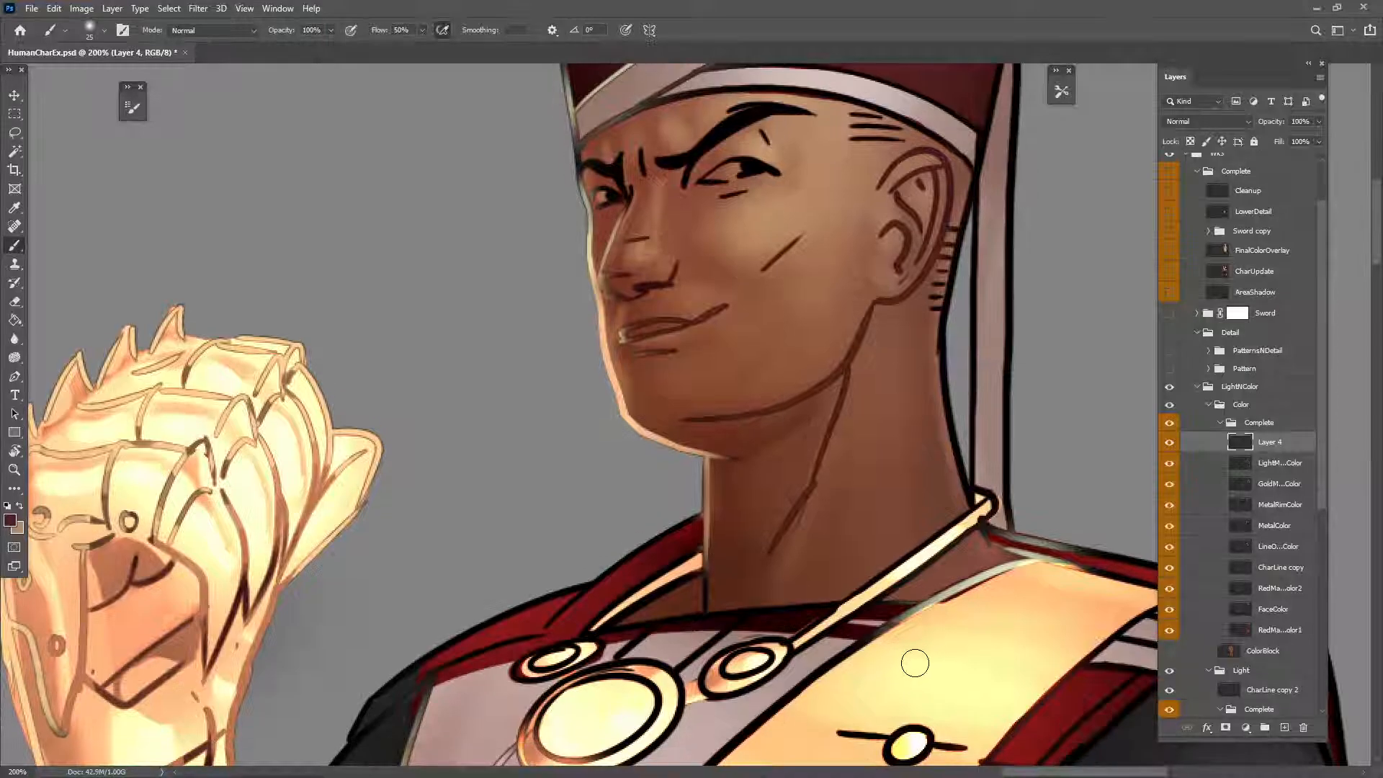
Step: Add a new empty layer above Layer 4 in the Complete group
key("ctrl+minus")
key("ctrl+minus")
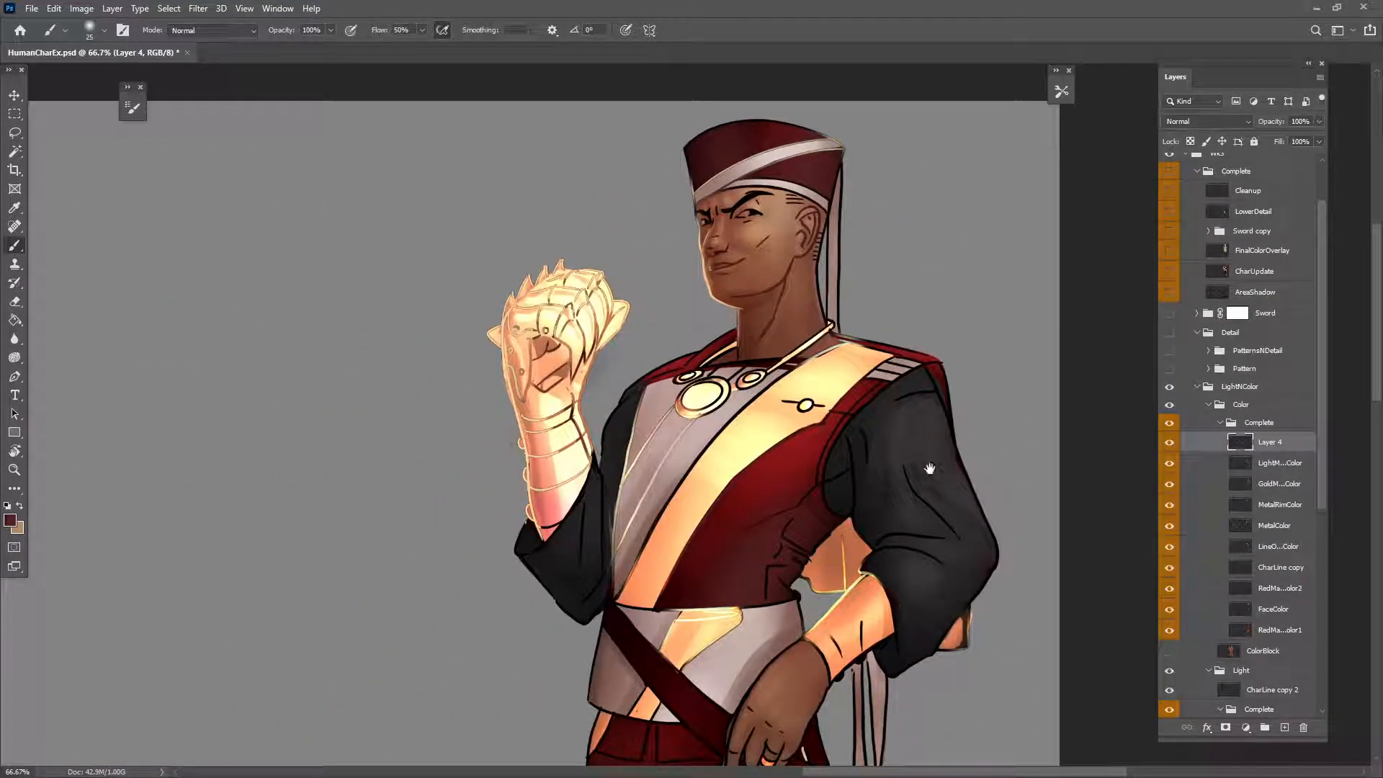
left_click_drag(930, 469, 941, 650)
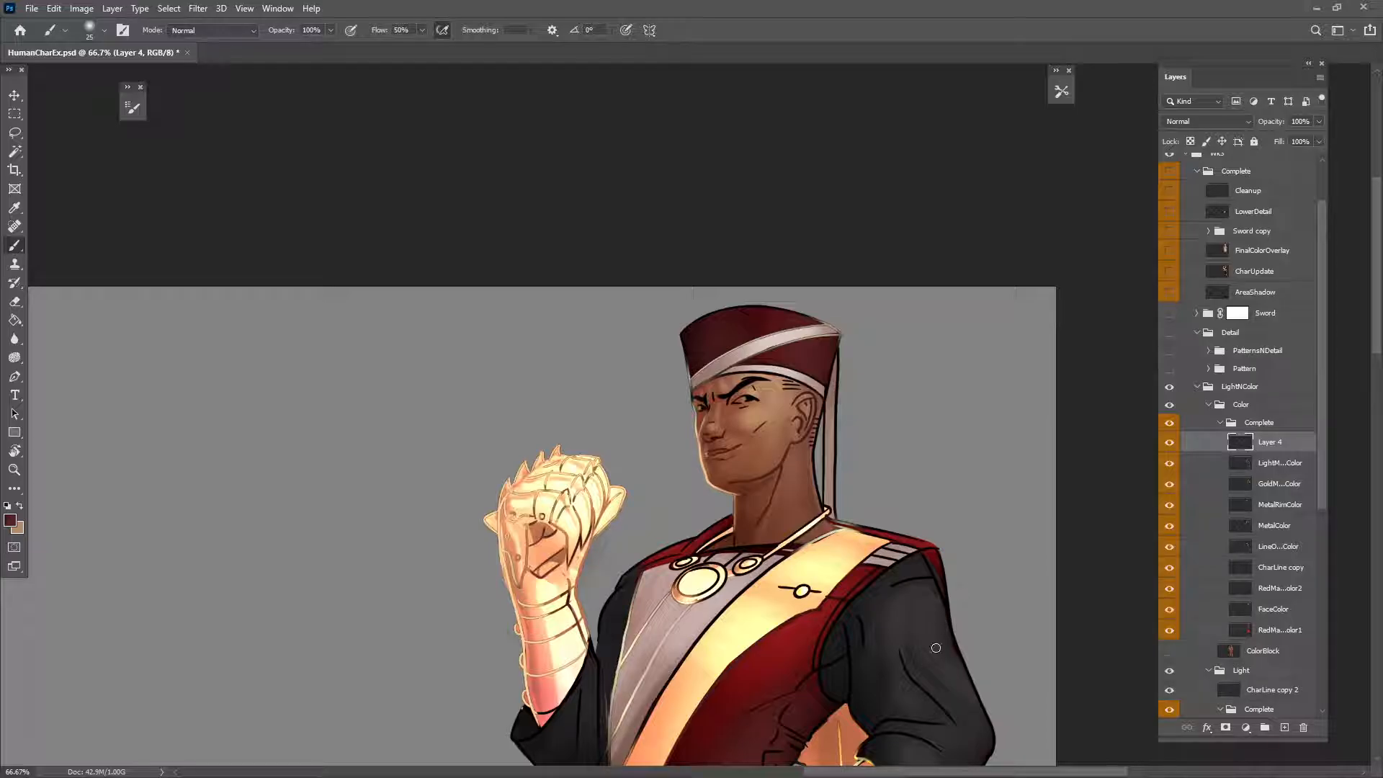
key("ctrl+plus")
key("ctrl+plus")
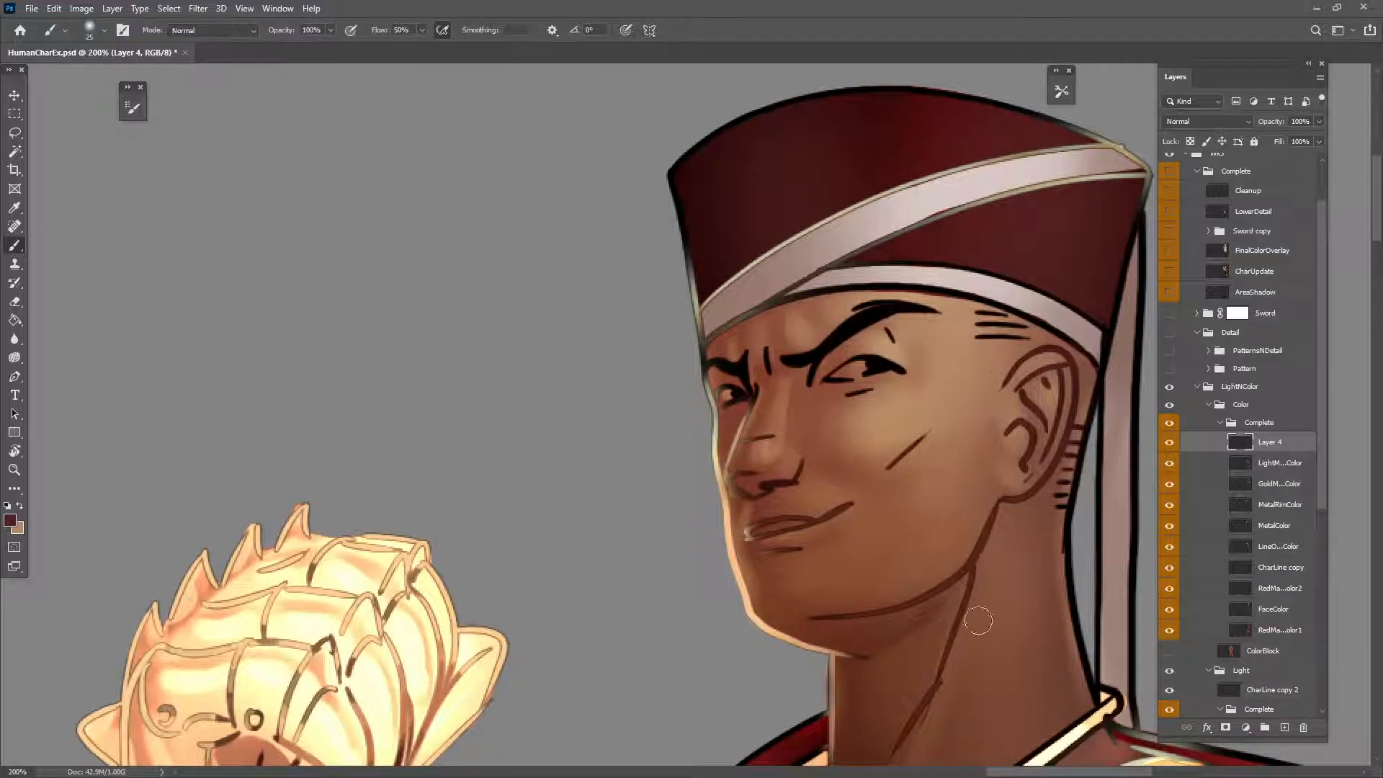
mouse_move(976, 618)
left_mouse_down()
mouse_move(919, 633)
mouse_move(920, 587)
mouse_move(958, 586)
mouse_move(910, 645)
left_mouse_up()
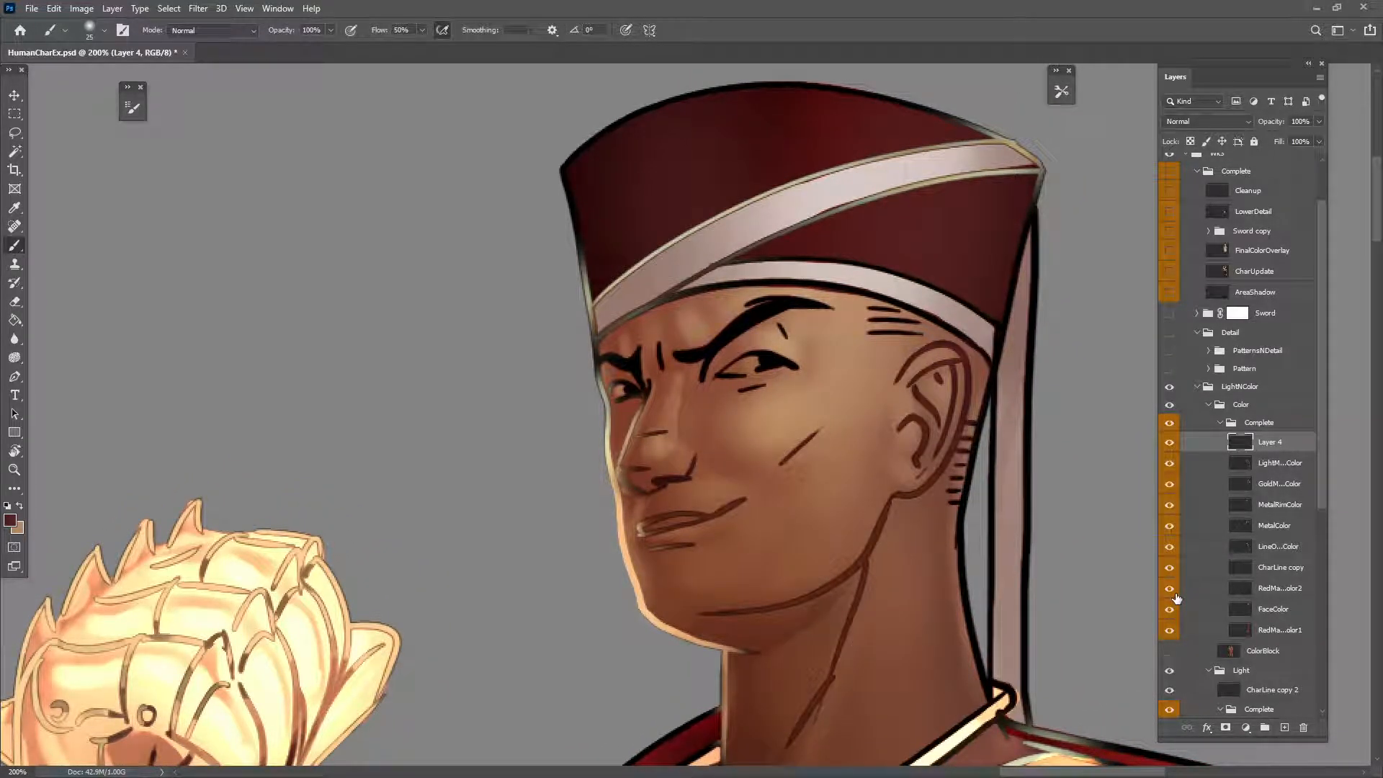
left_click(1284, 728)
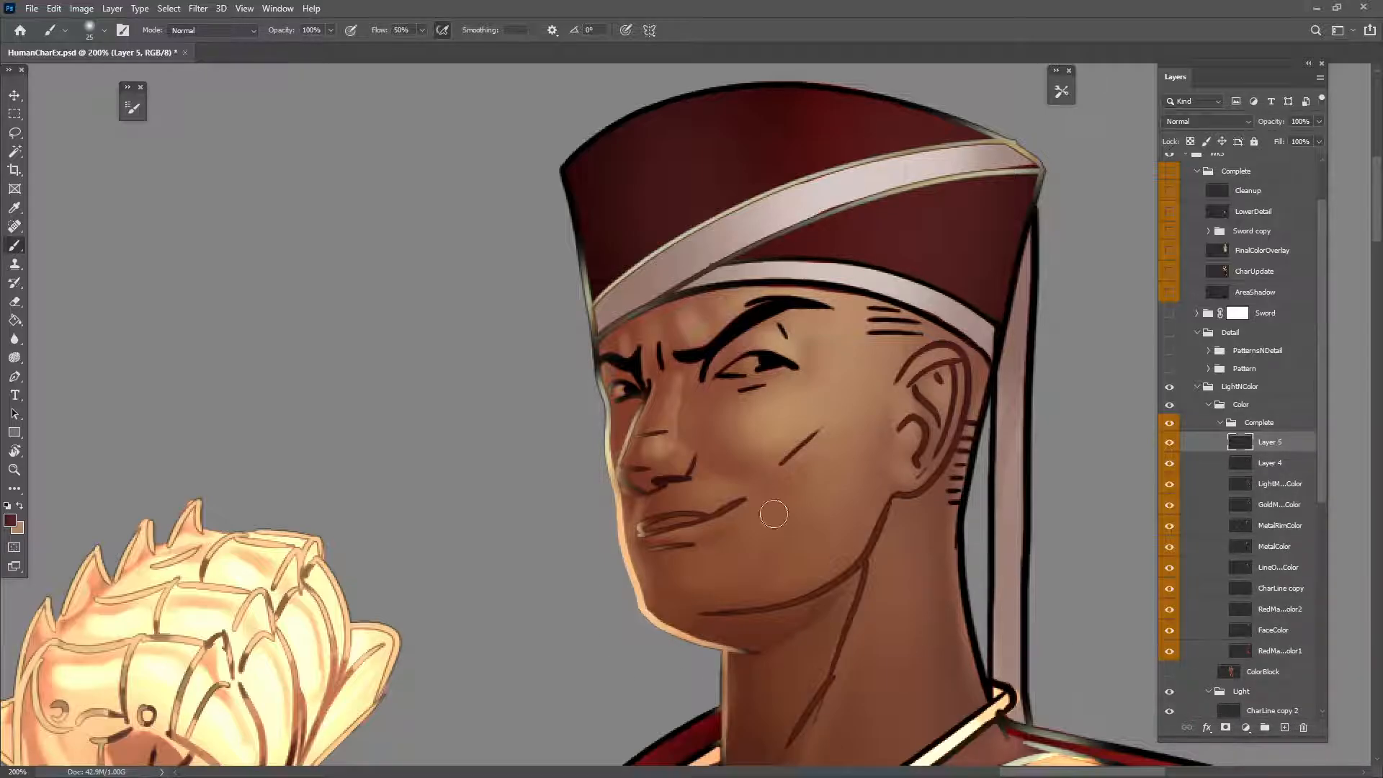
left_click_drag(886, 640, 963, 581)
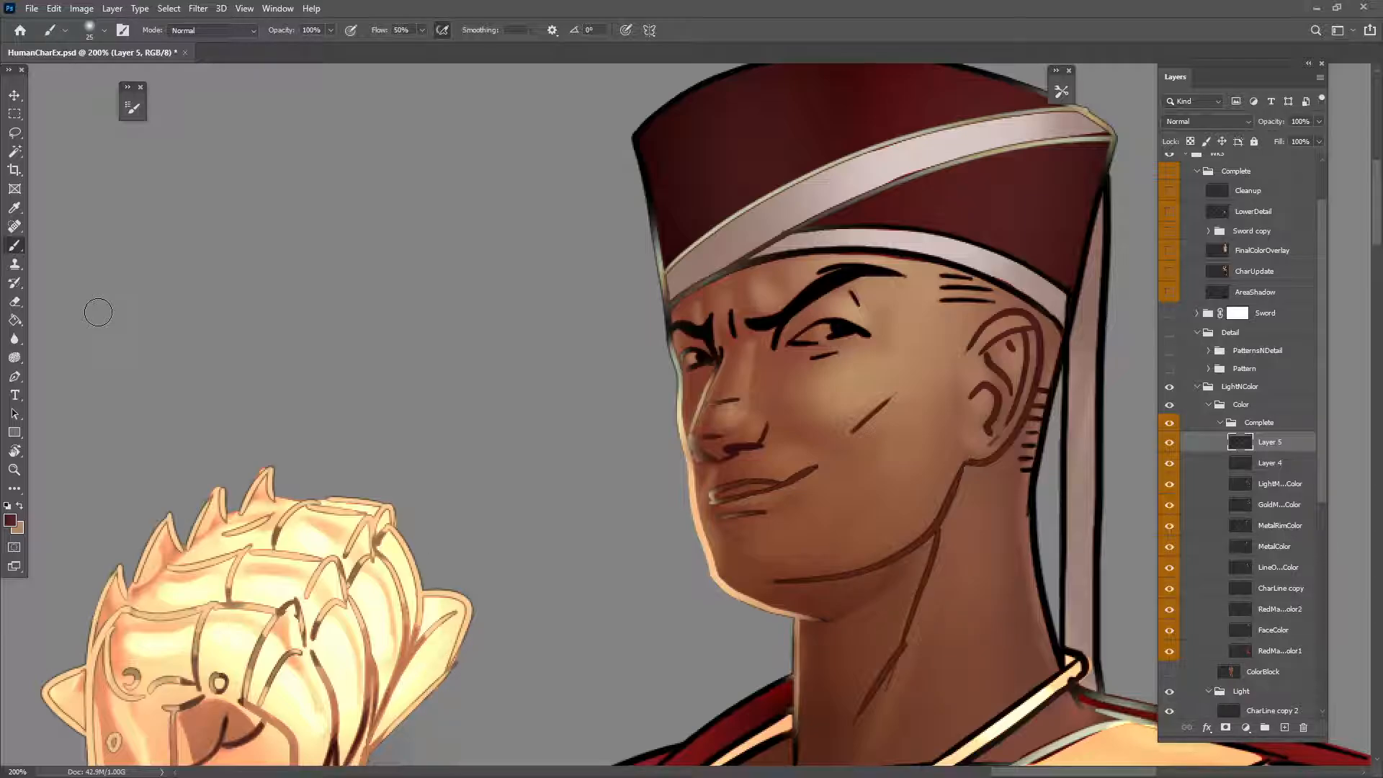
Step: Switch to the Mixer Brush with the Oil Pastel-Soft Opaque preset and reduce its brush size
right_click(18, 247)
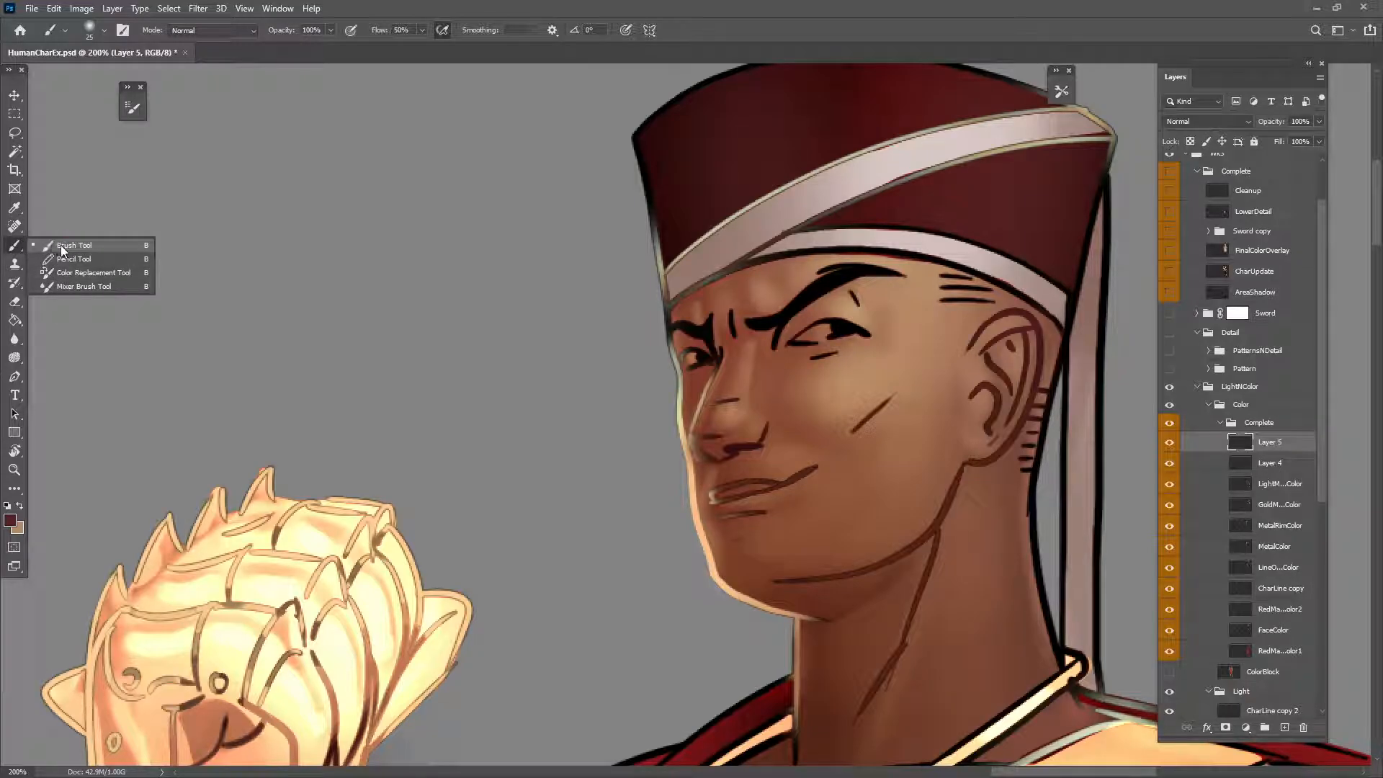
left_click(85, 287)
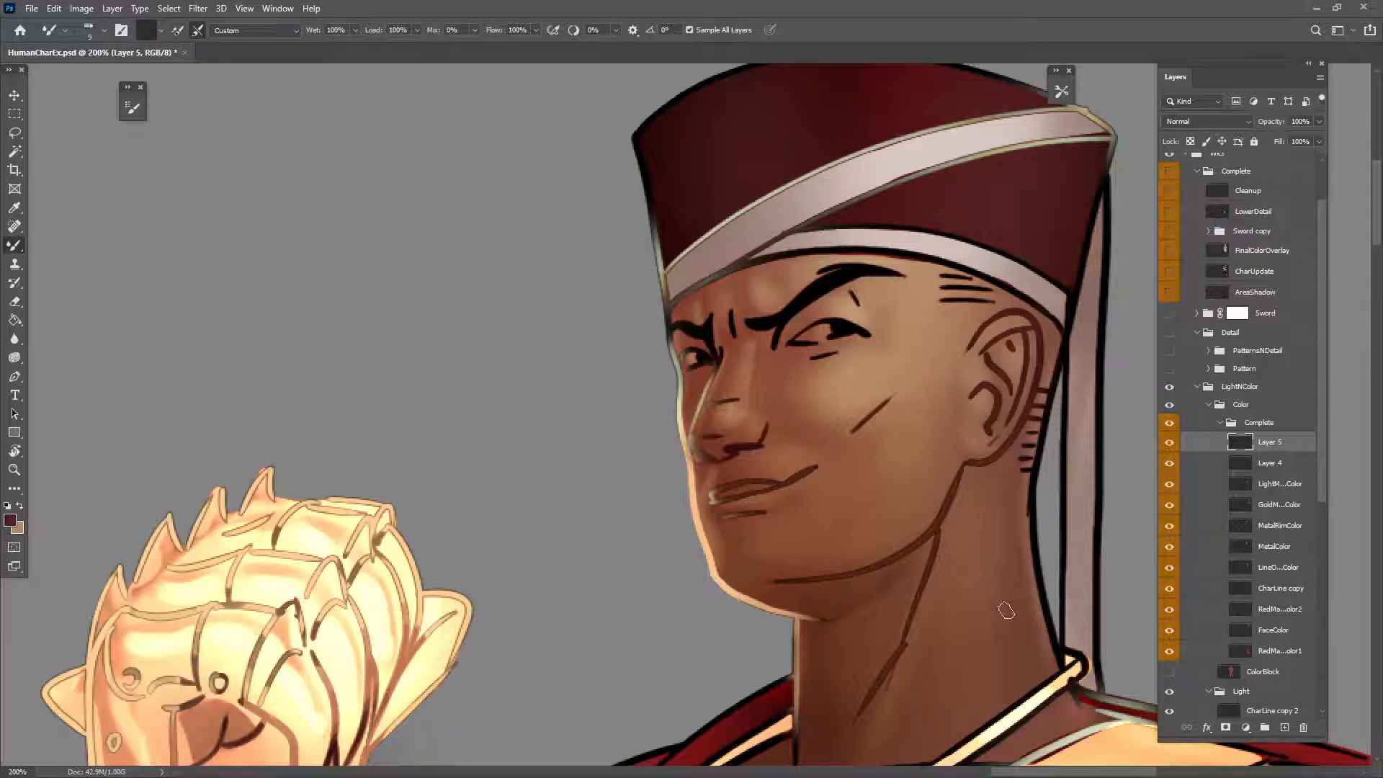
key("bracketleft")
key("bracketleft")
left_click_drag(1043, 569, 915, 629)
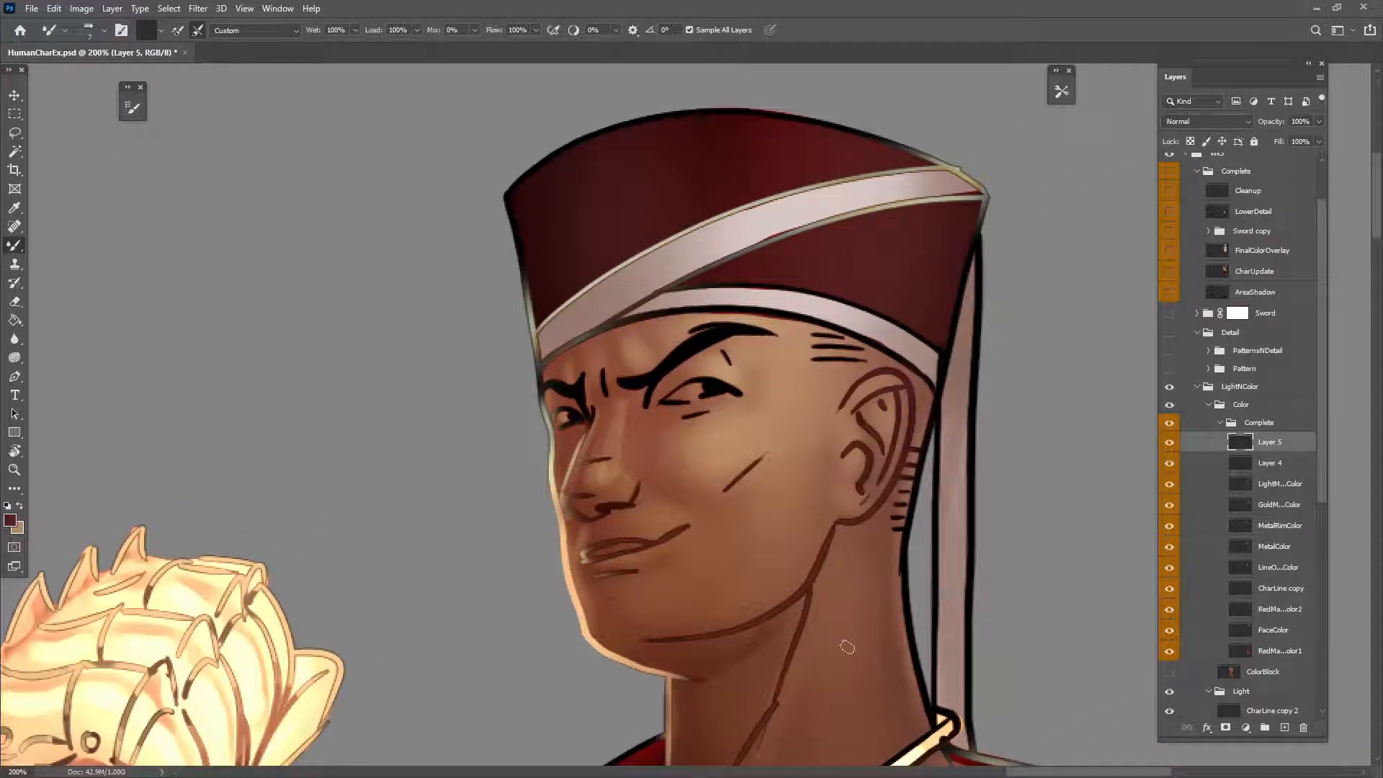
left_click(1060, 105)
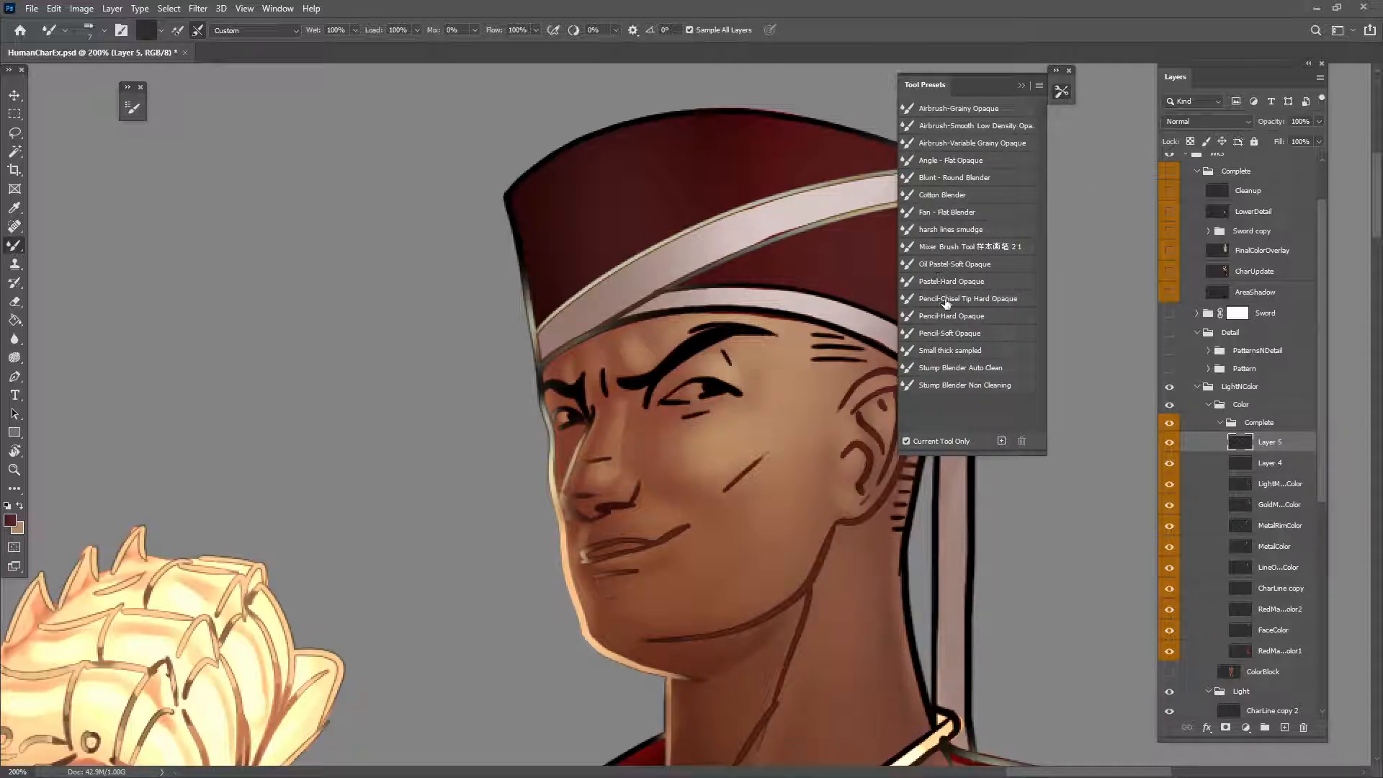
left_click(981, 268)
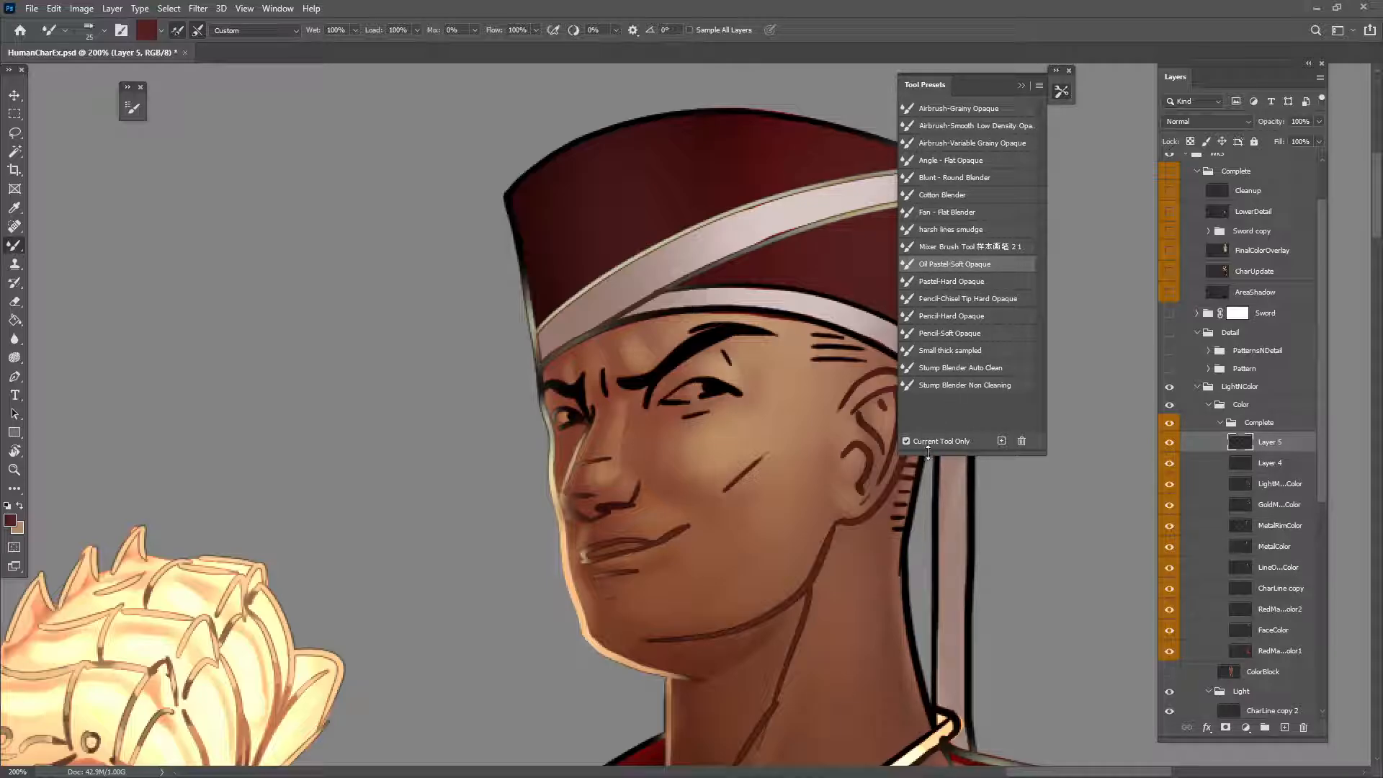
left_click(1060, 91)
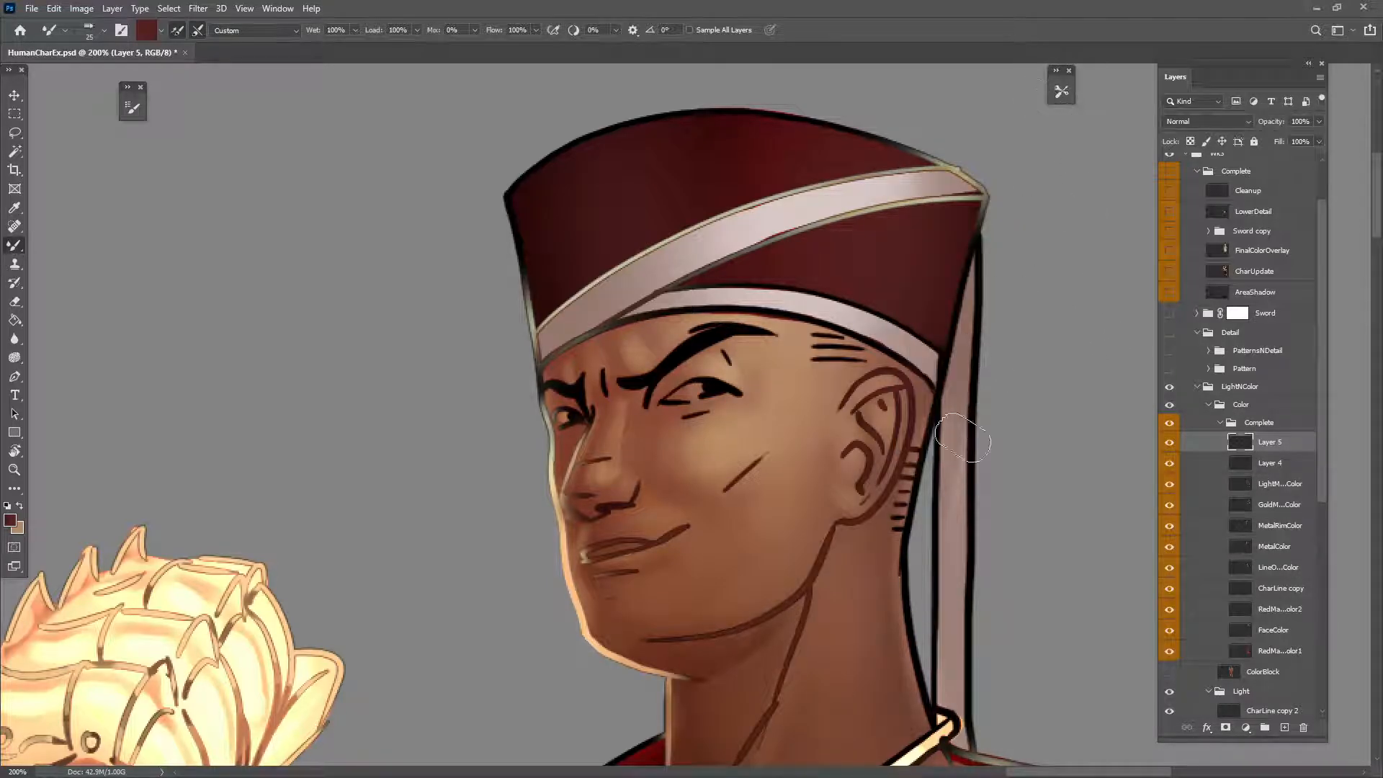
key("bracketleft")
key("bracketleft")
key("bracketleft")
Step: Test the mixer brush with a maroon zigzag scribble on the gray background and undo it
left_click_drag(897, 563, 1002, 556)
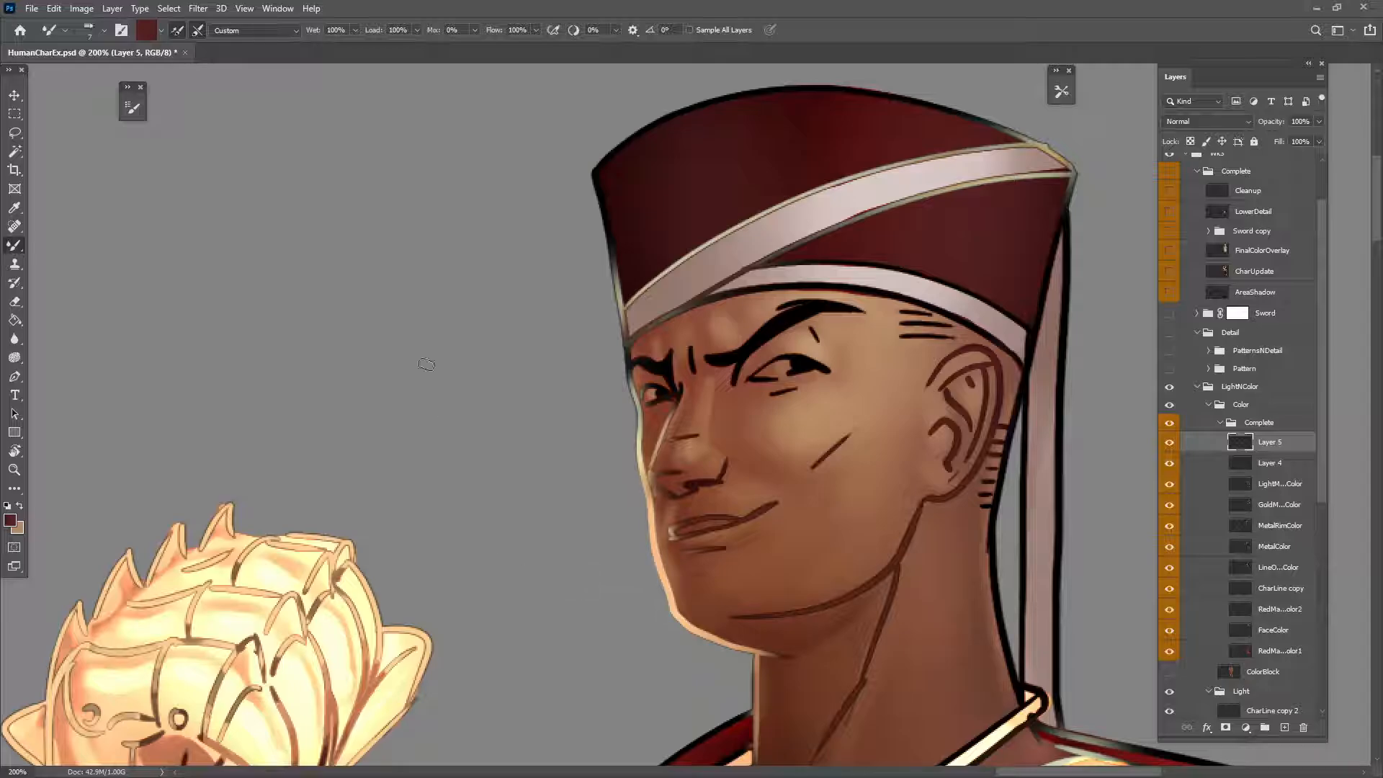
mouse_move(401, 142)
left_mouse_down()
mouse_move(381, 175)
mouse_move(415, 270)
mouse_move(414, 414)
mouse_move(517, 515)
mouse_move(562, 666)
left_mouse_up()
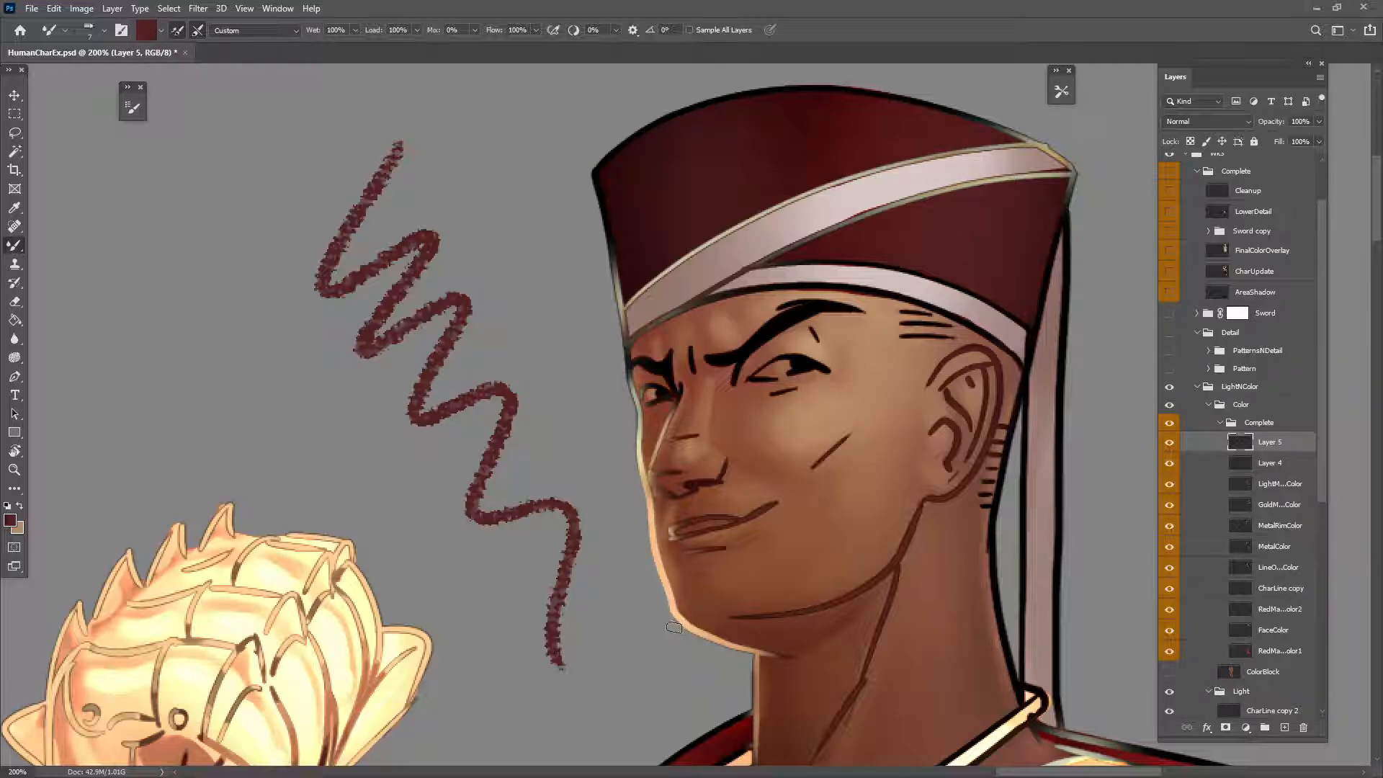
key("ctrl+z")
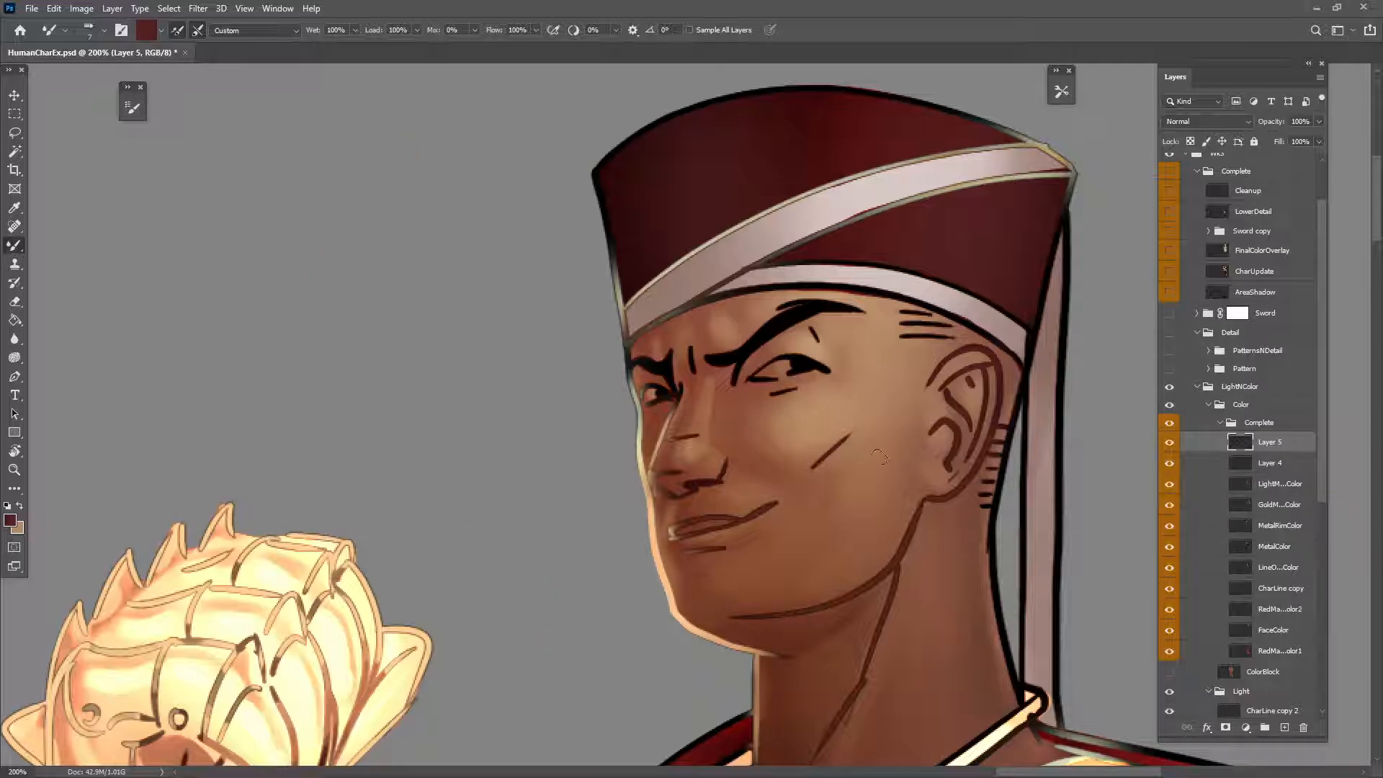
Step: Enable sampling of all layers and test the brush with colors picked up from the lips, undoing the test scribble
left_click(808, 432, "alt")
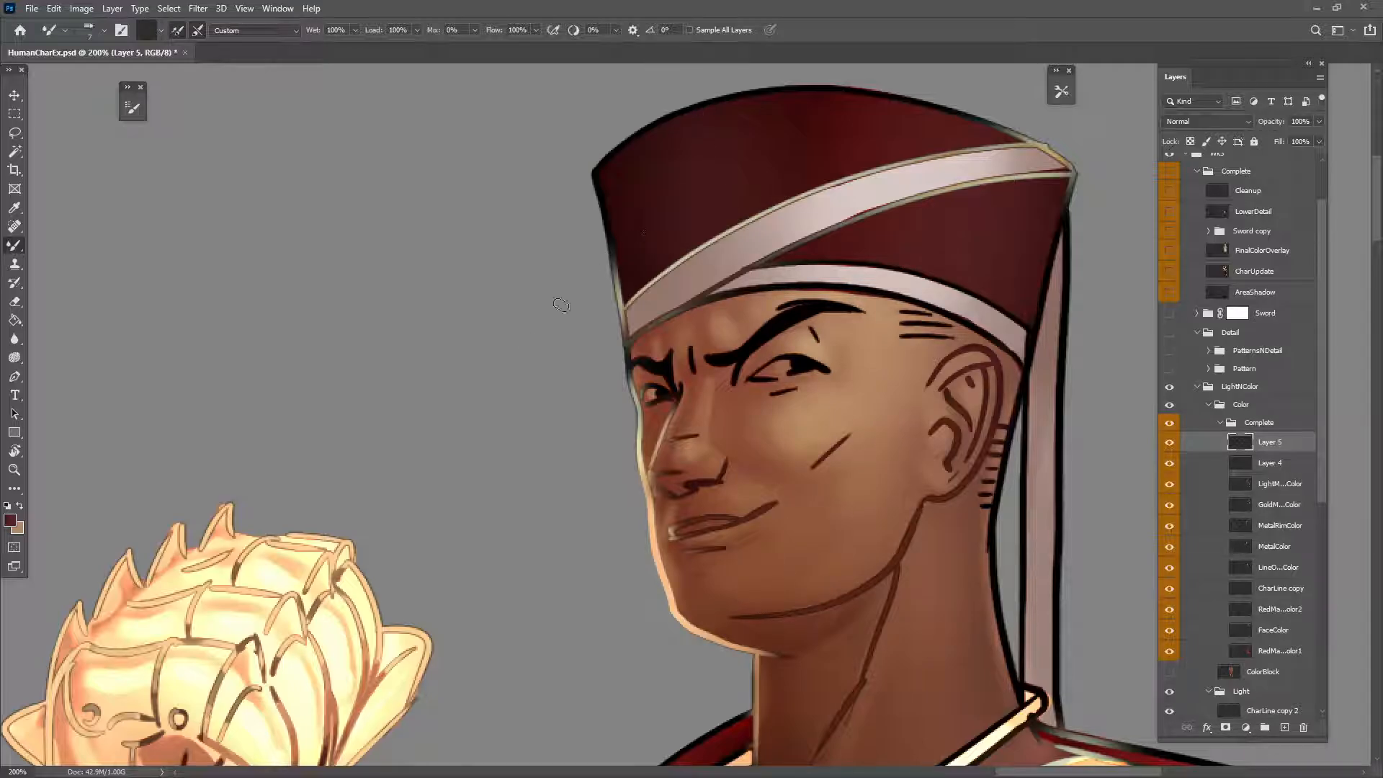
left_click(691, 31)
left_click_drag(773, 361, 754, 374)
left_click(703, 502, "alt")
left_click(693, 508, "alt")
mouse_move(393, 265)
left_mouse_down()
mouse_move(374, 336)
mouse_move(449, 336)
mouse_move(410, 403)
mouse_move(452, 382)
mouse_move(477, 403)
mouse_move(438, 452)
mouse_move(483, 448)
left_mouse_up()
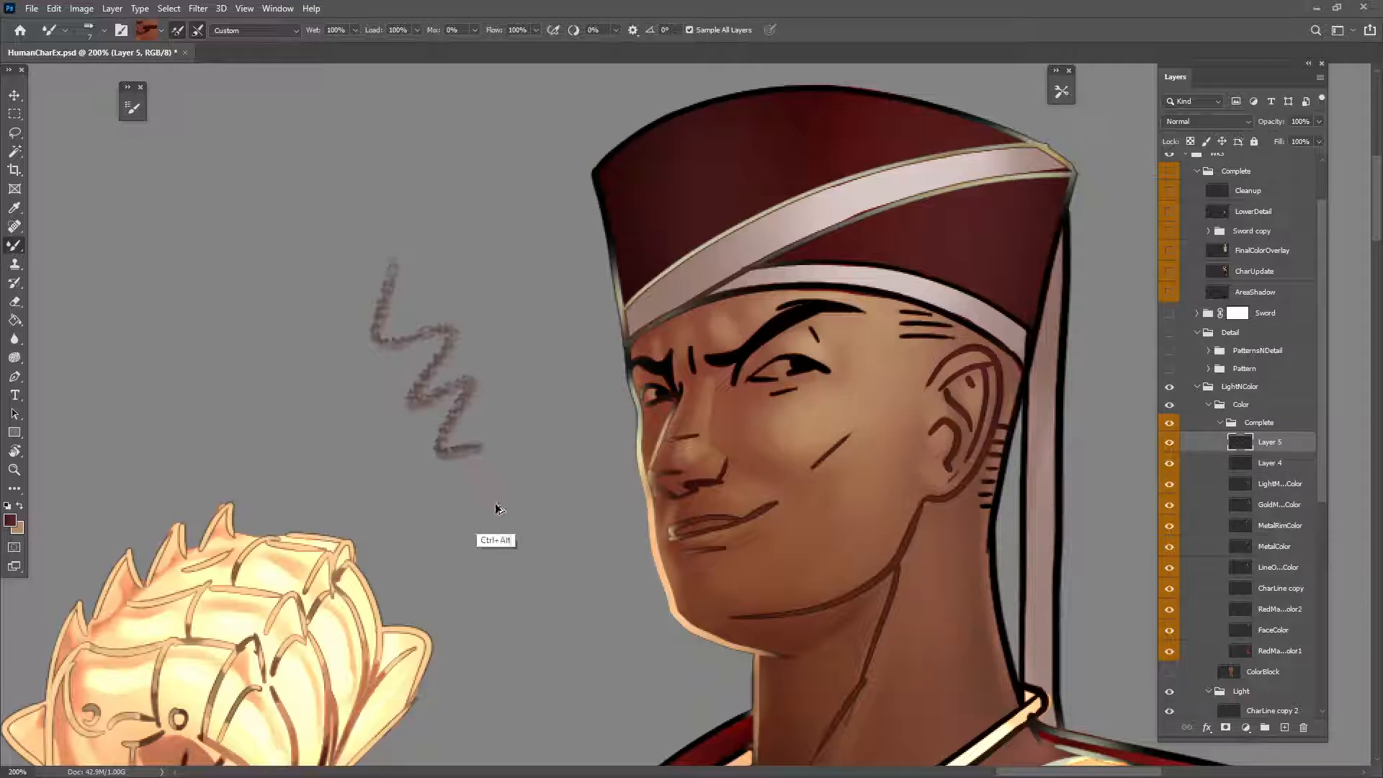
key("ctrl+z")
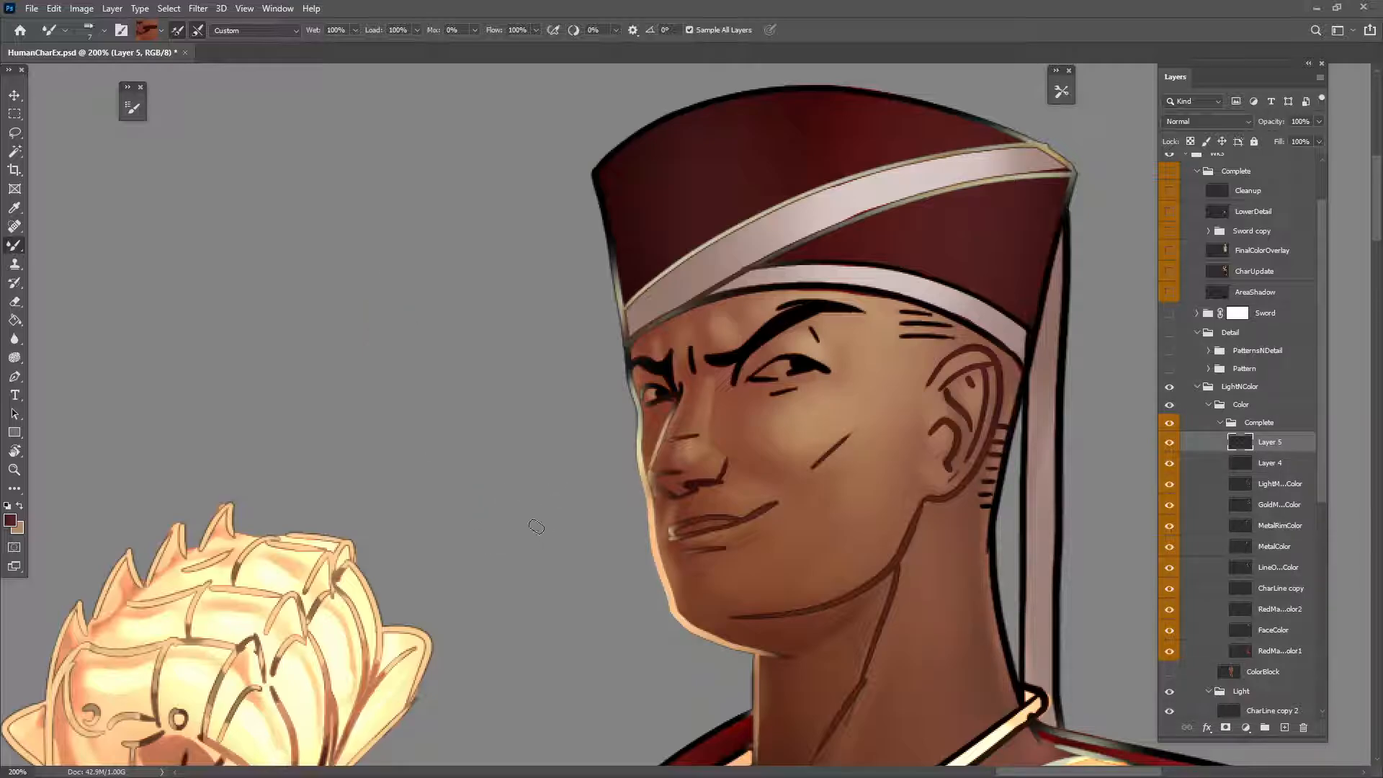
Step: Turn off automatic brush loading after each stroke and set the mixer brush's mix to 11%
left_click(180, 31)
left_click(177, 30)
left_click_drag(377, 31, 309, 33)
left_click_drag(307, 36, 339, 34)
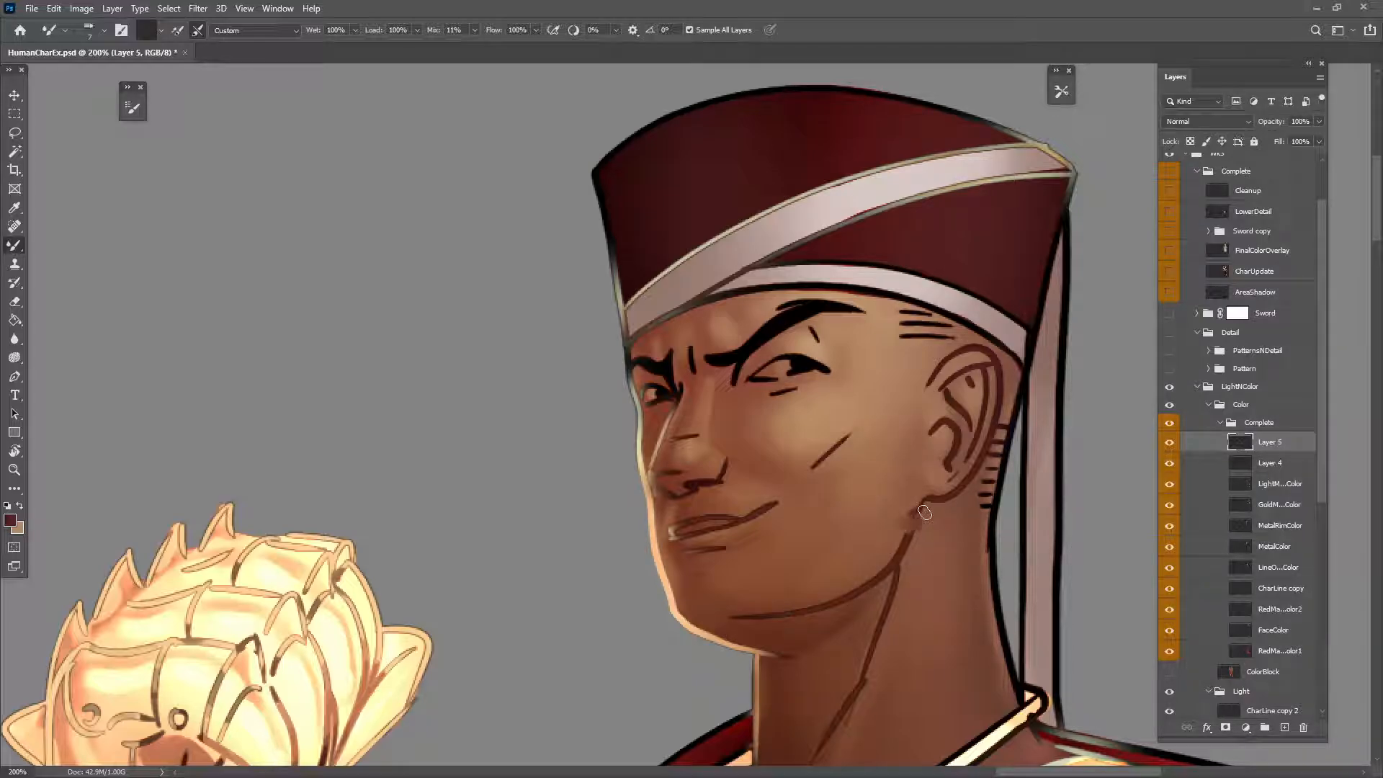
Step: Try smudging the jawline below the earlobe, and replace the test layer with a new empty one above Layer 4
mouse_move(925, 512)
left_mouse_down()
mouse_move(899, 592)
mouse_move(928, 496)
mouse_move(905, 554)
left_mouse_up()
mouse_move(914, 530)
left_mouse_down()
mouse_move(912, 541)
mouse_move(927, 524)
left_mouse_up()
left_click_drag(1249, 455, 1303, 728)
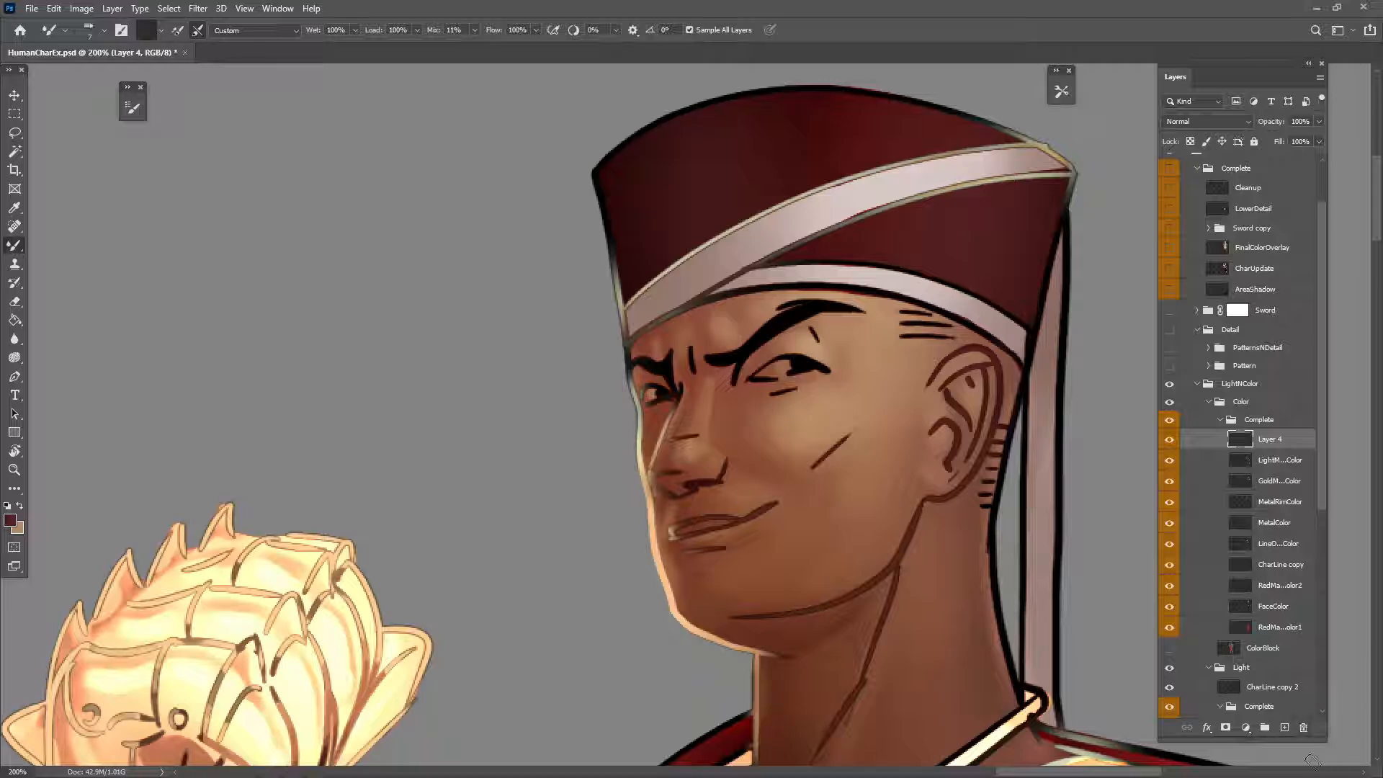
left_click(1284, 728)
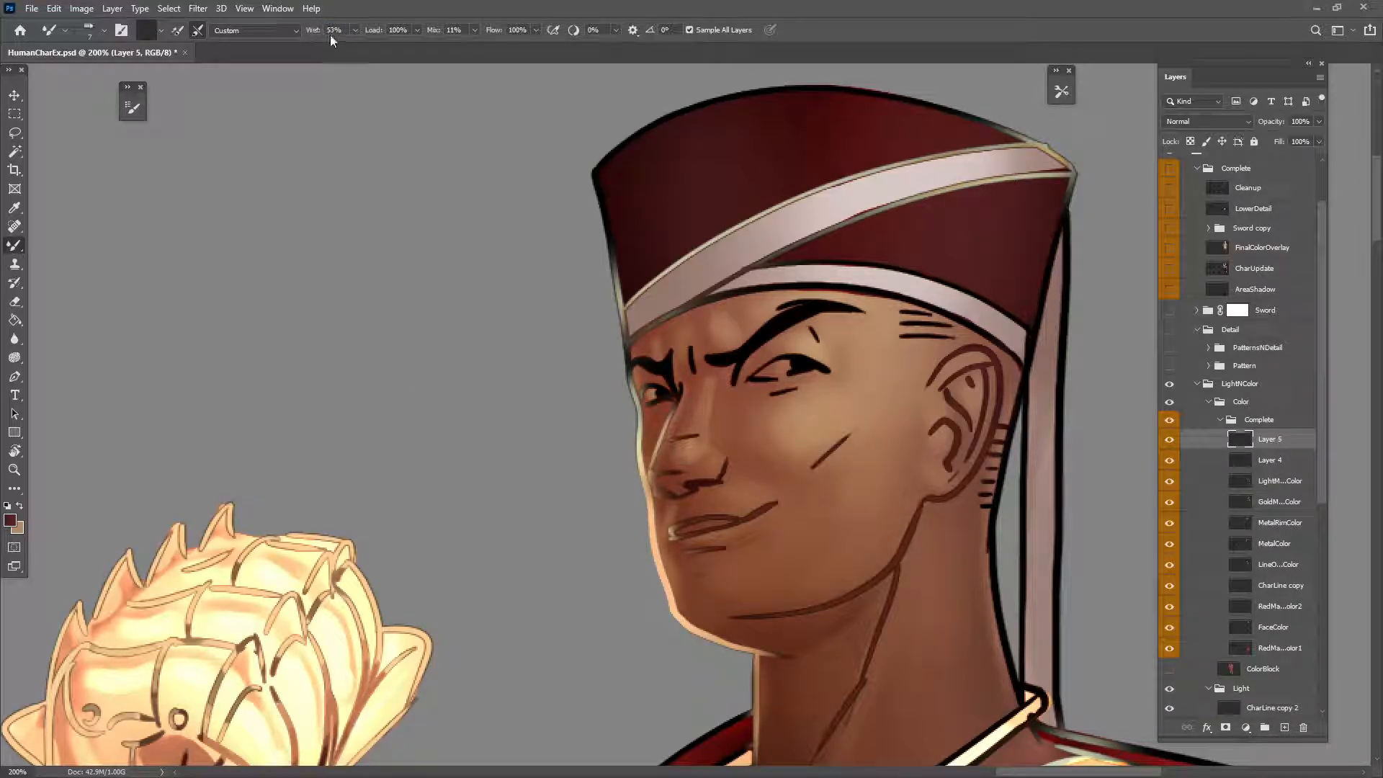
Step: Set the mixer brush's wetness to 55%
left_click_drag(325, 24, 288, 25)
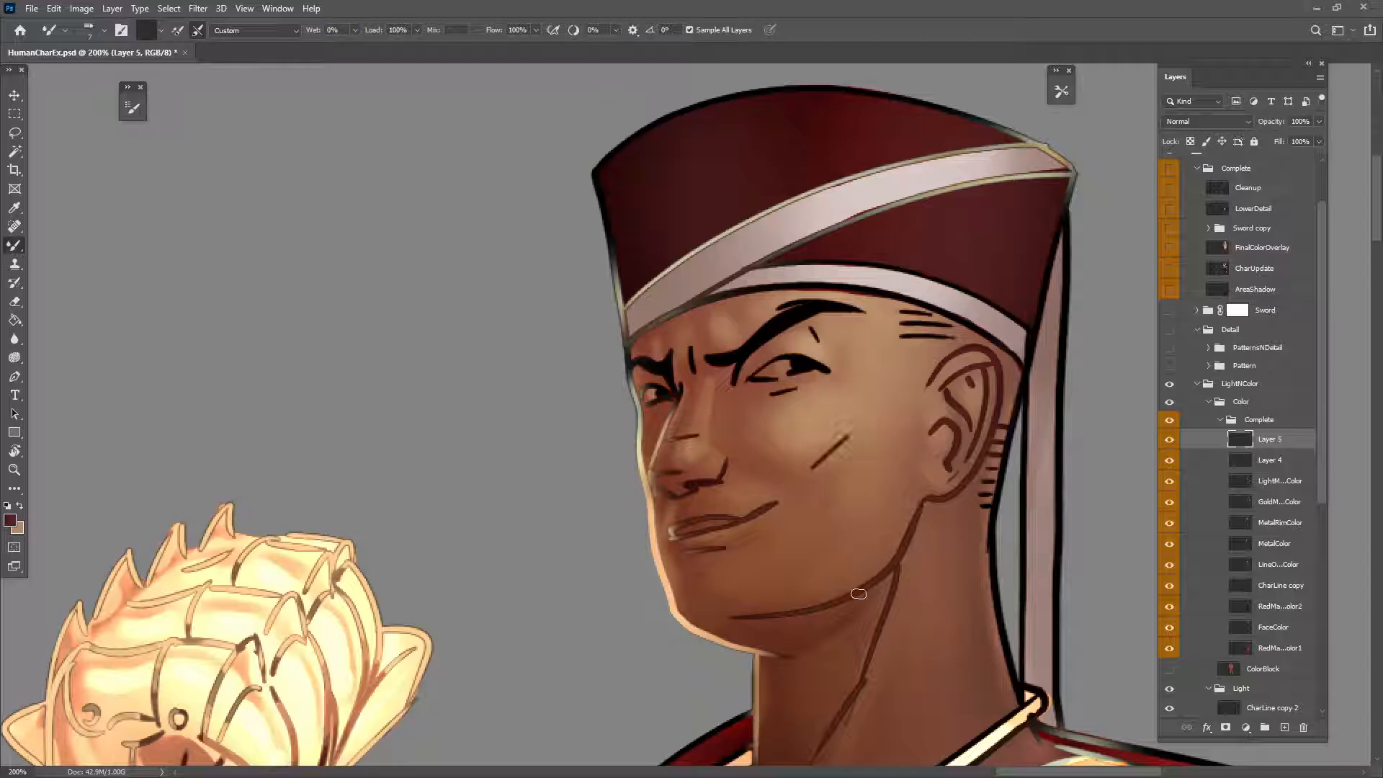
left_click(354, 31)
left_click_drag(389, 46, 392, 46)
Step: Smudge the diagonal cheekbone line into a soft shadow on the cheek
key("ctrl+plus")
key("ctrl+plus")
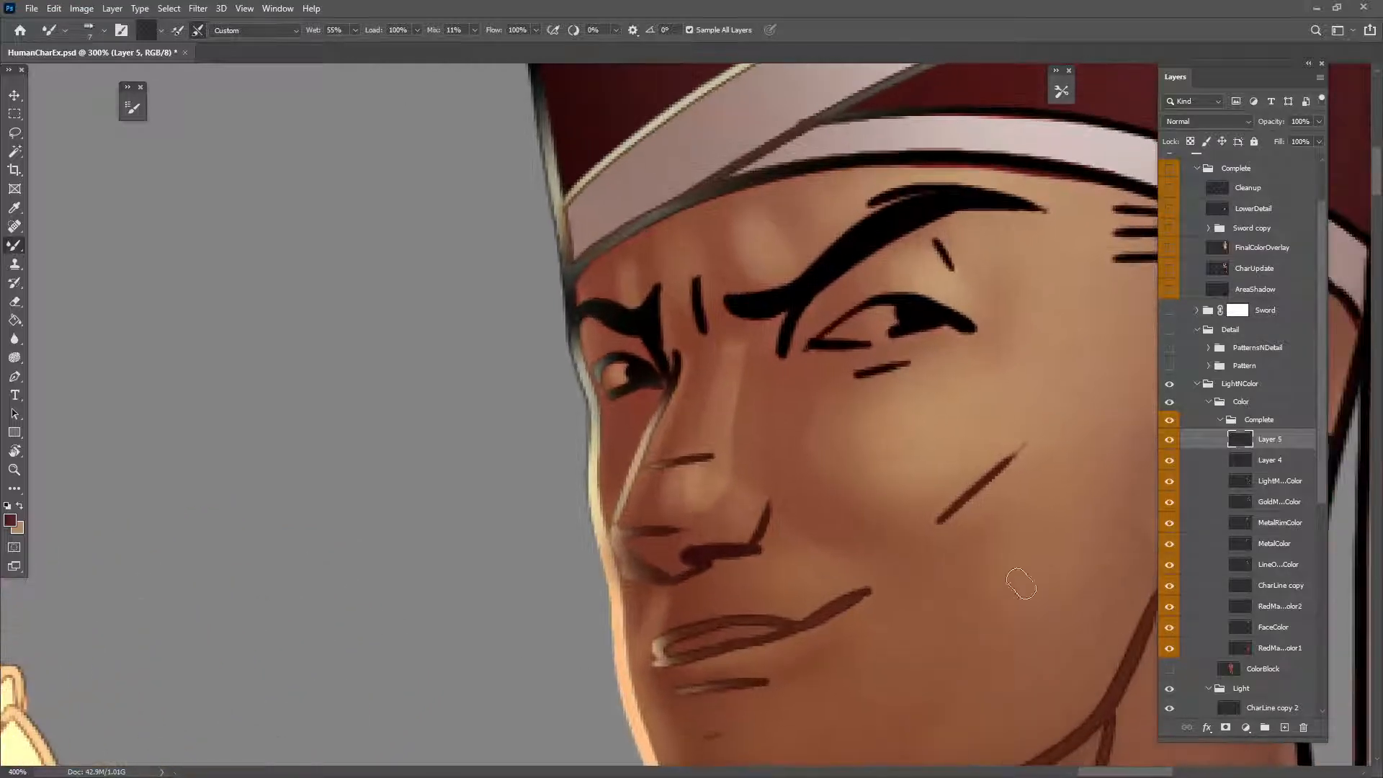
left_click_drag(945, 592, 836, 599)
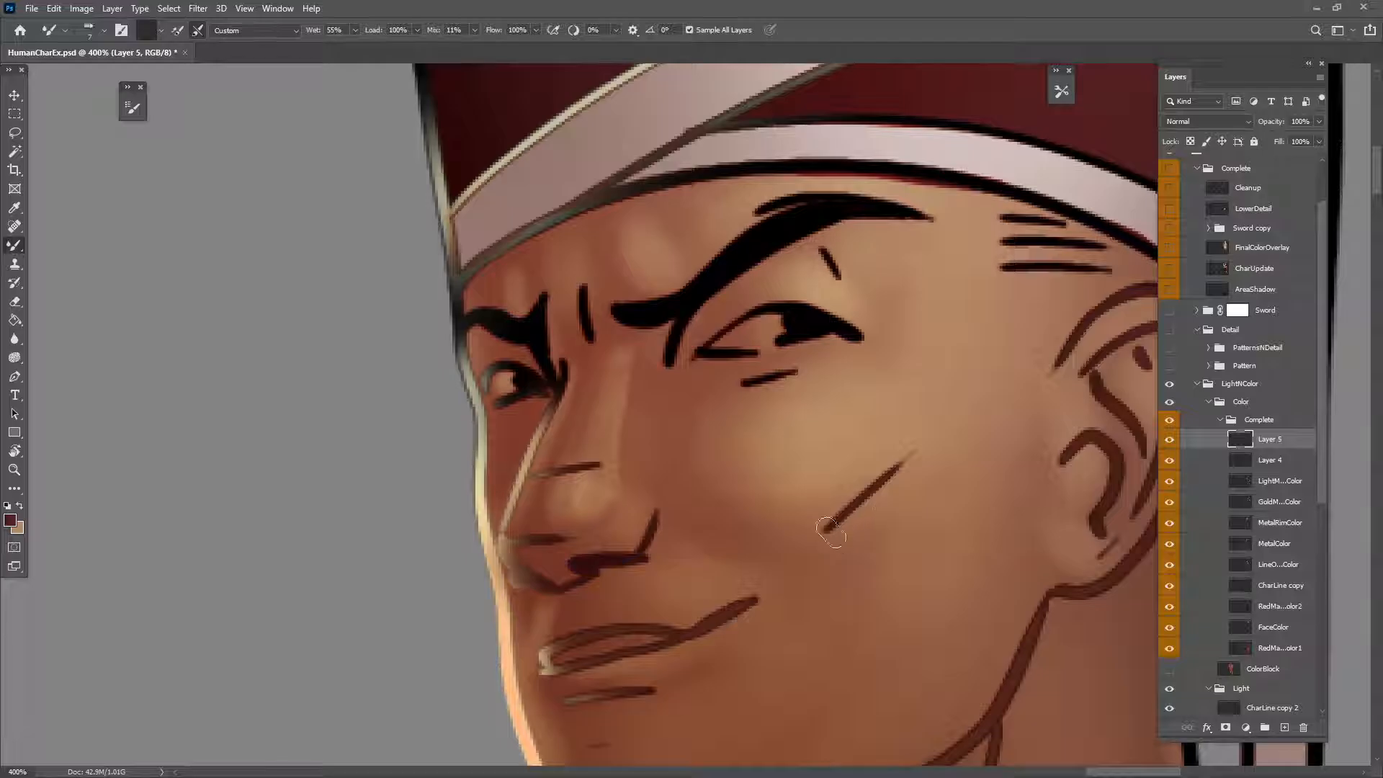
left_click_drag(832, 532, 936, 436)
left_click_drag(895, 479, 850, 504)
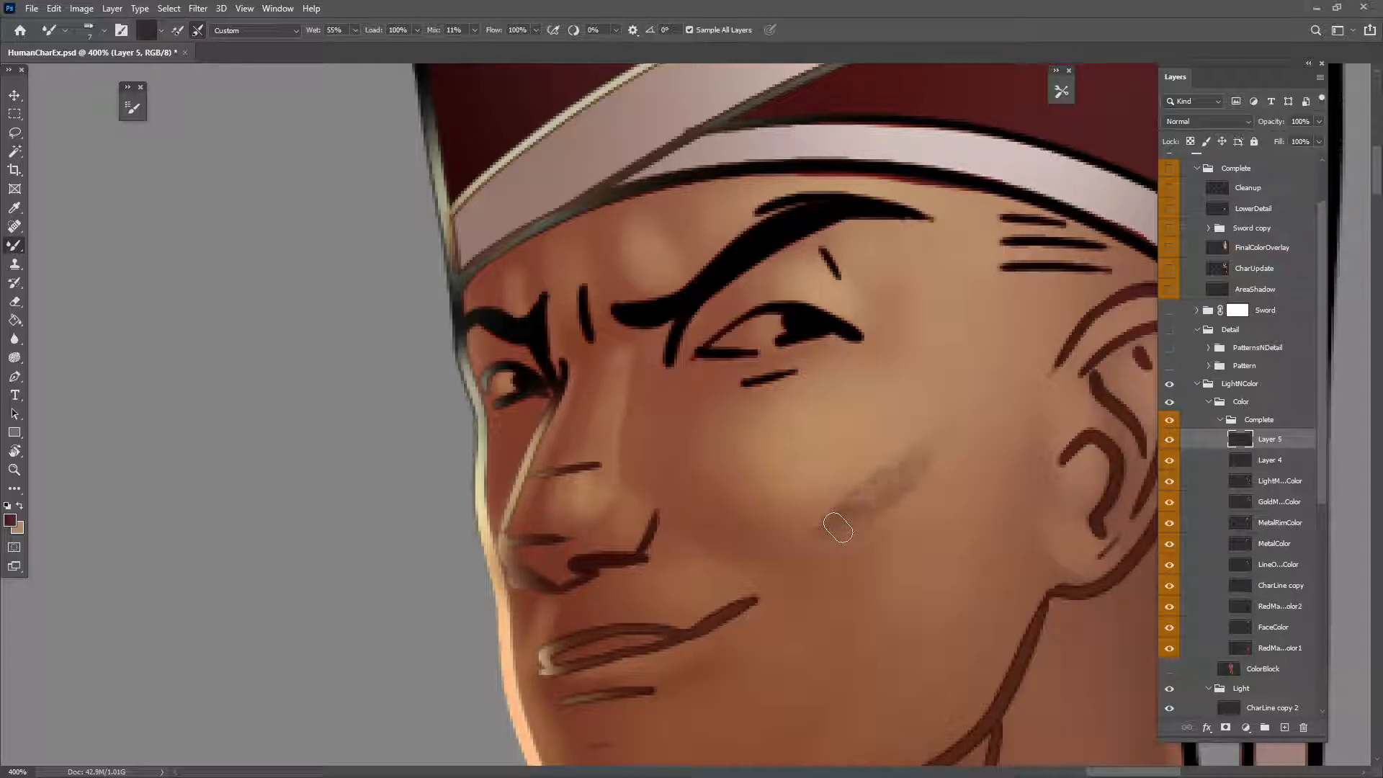
Step: Blend the line at the smiling mouth corner into the skin and smudge the lip lines together into a solid lip tone
left_click_drag(913, 664, 949, 536)
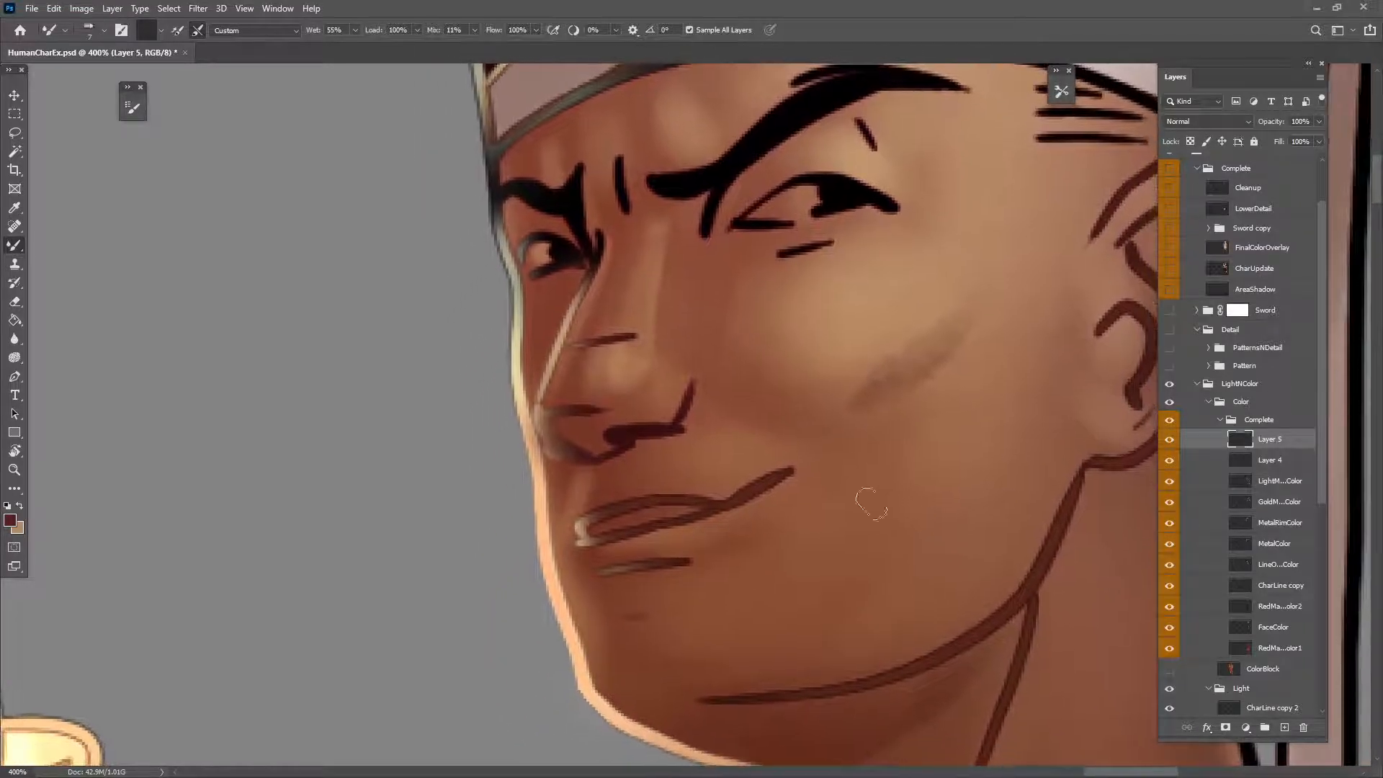
left_click_drag(729, 497, 827, 460)
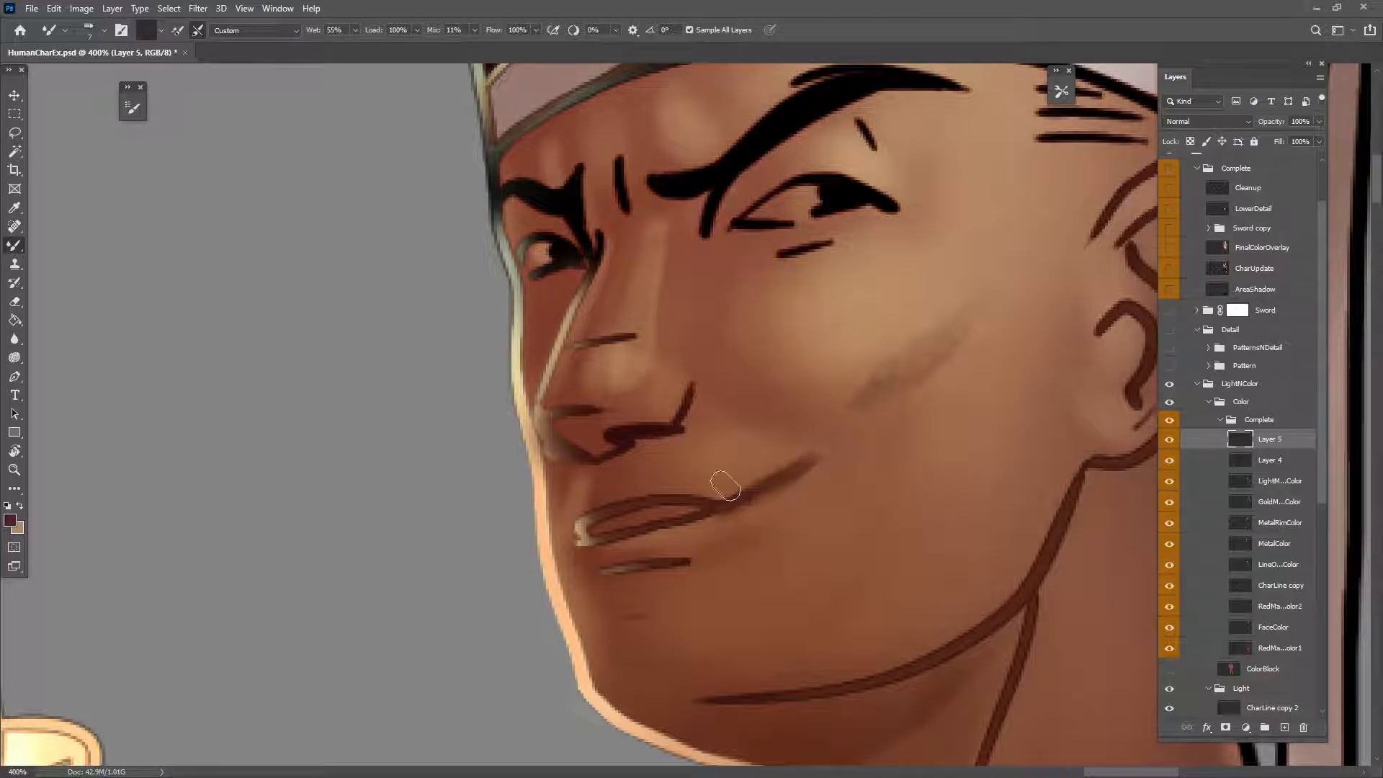
key("space")
left_click_drag(838, 571, 837, 596)
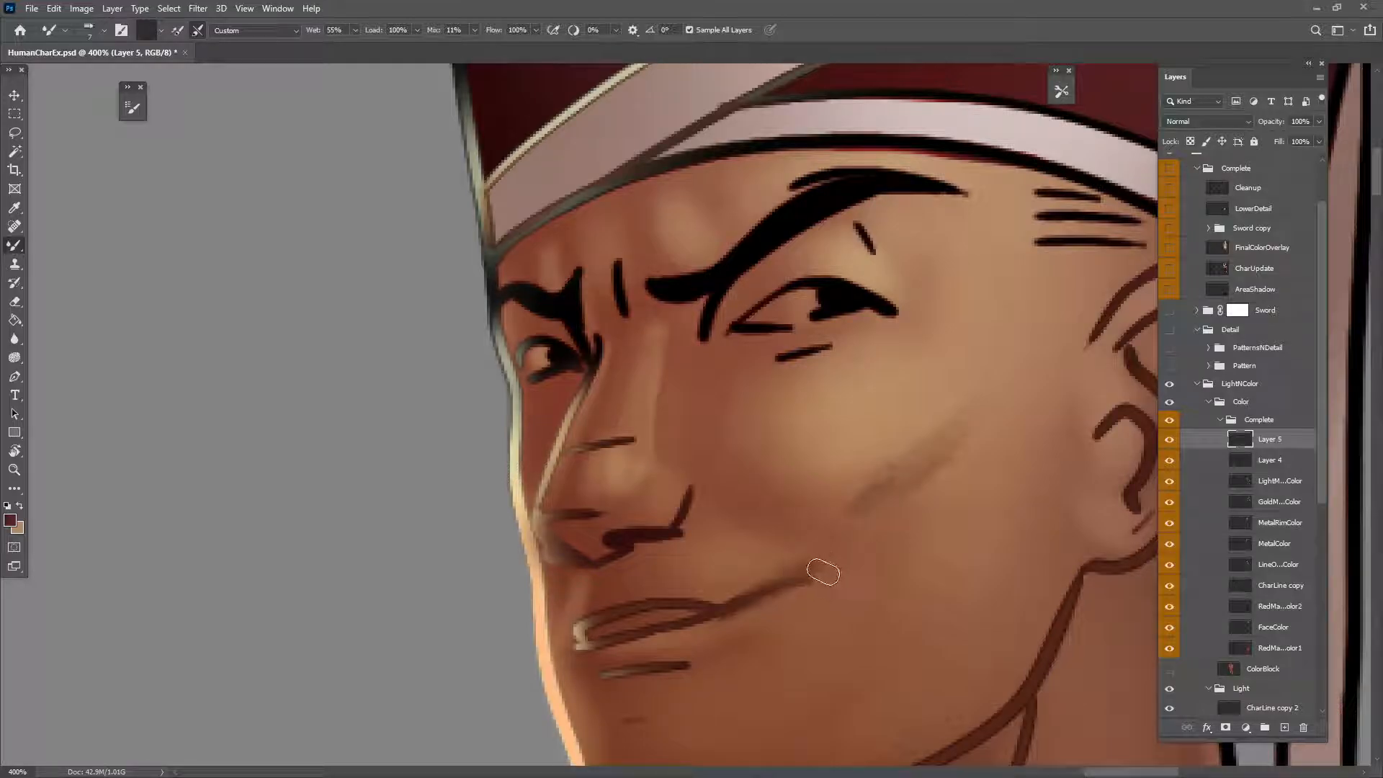
mouse_move(813, 563)
left_mouse_down()
mouse_move(734, 591)
mouse_move(725, 600)
mouse_move(804, 562)
mouse_move(733, 623)
mouse_move(595, 632)
left_mouse_up()
left_click_drag(663, 617, 614, 624)
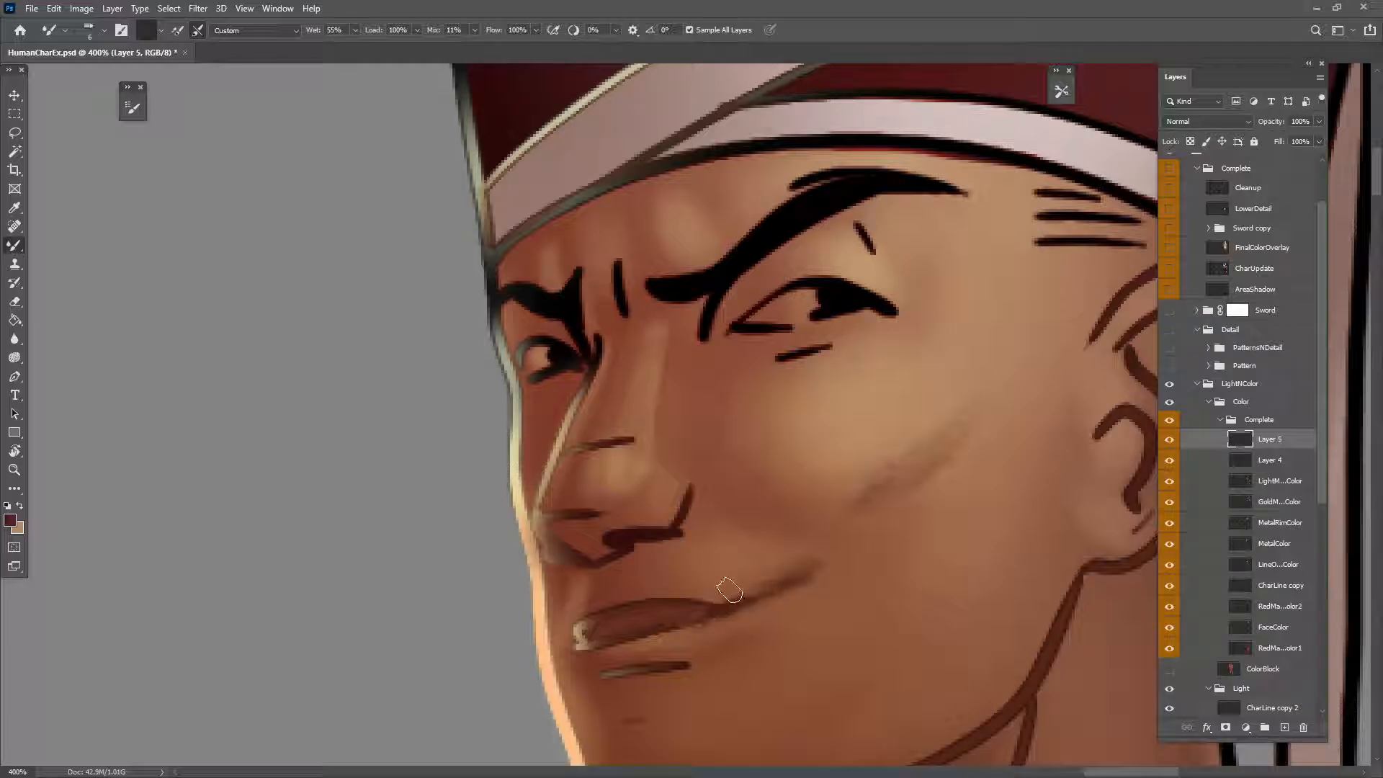
mouse_move(779, 585)
left_mouse_down()
mouse_move(815, 562)
mouse_move(829, 579)
mouse_move(816, 560)
mouse_move(820, 575)
left_mouse_up()
mouse_move(713, 601)
left_mouse_down()
mouse_move(791, 600)
mouse_move(760, 591)
mouse_move(793, 578)
mouse_move(814, 674)
left_mouse_up()
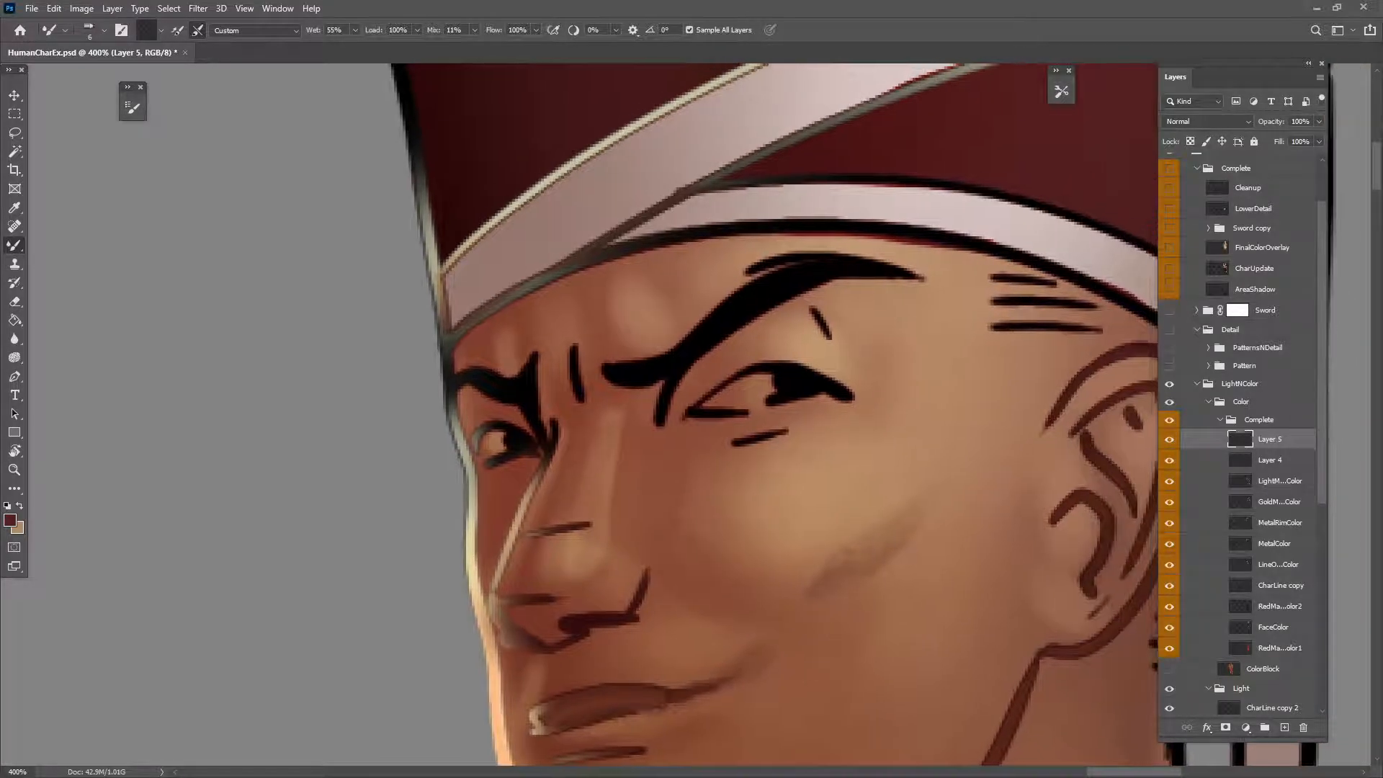
Step: Soften the crease under the near eye and blend the nostril and nose bridge lines into the skin
mouse_move(767, 437)
left_mouse_down()
mouse_move(717, 447)
mouse_move(836, 425)
mouse_move(721, 445)
left_mouse_up()
scroll(807, 558, "down", 2)
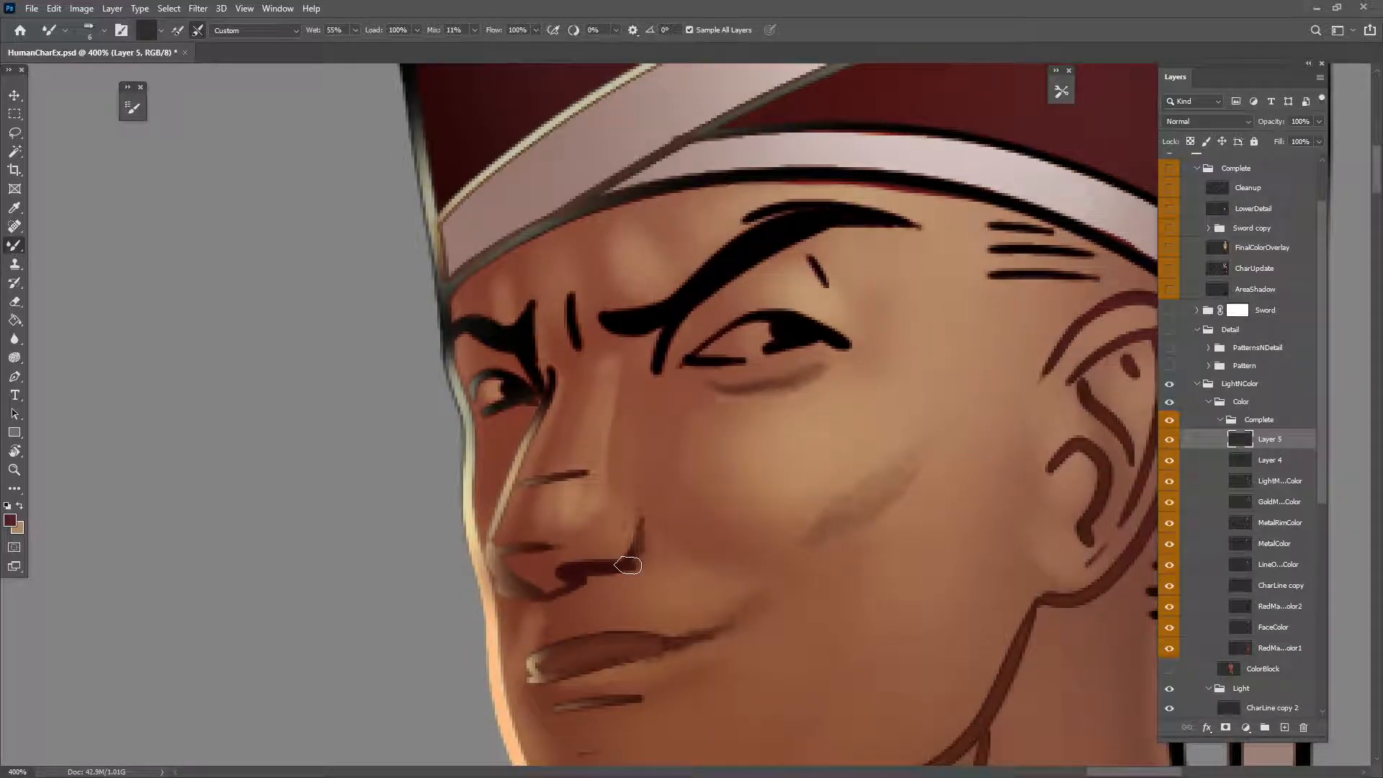
mouse_move(628, 566)
left_mouse_down()
mouse_move(630, 501)
mouse_move(626, 563)
mouse_move(667, 543)
mouse_move(583, 565)
mouse_move(532, 550)
left_mouse_up()
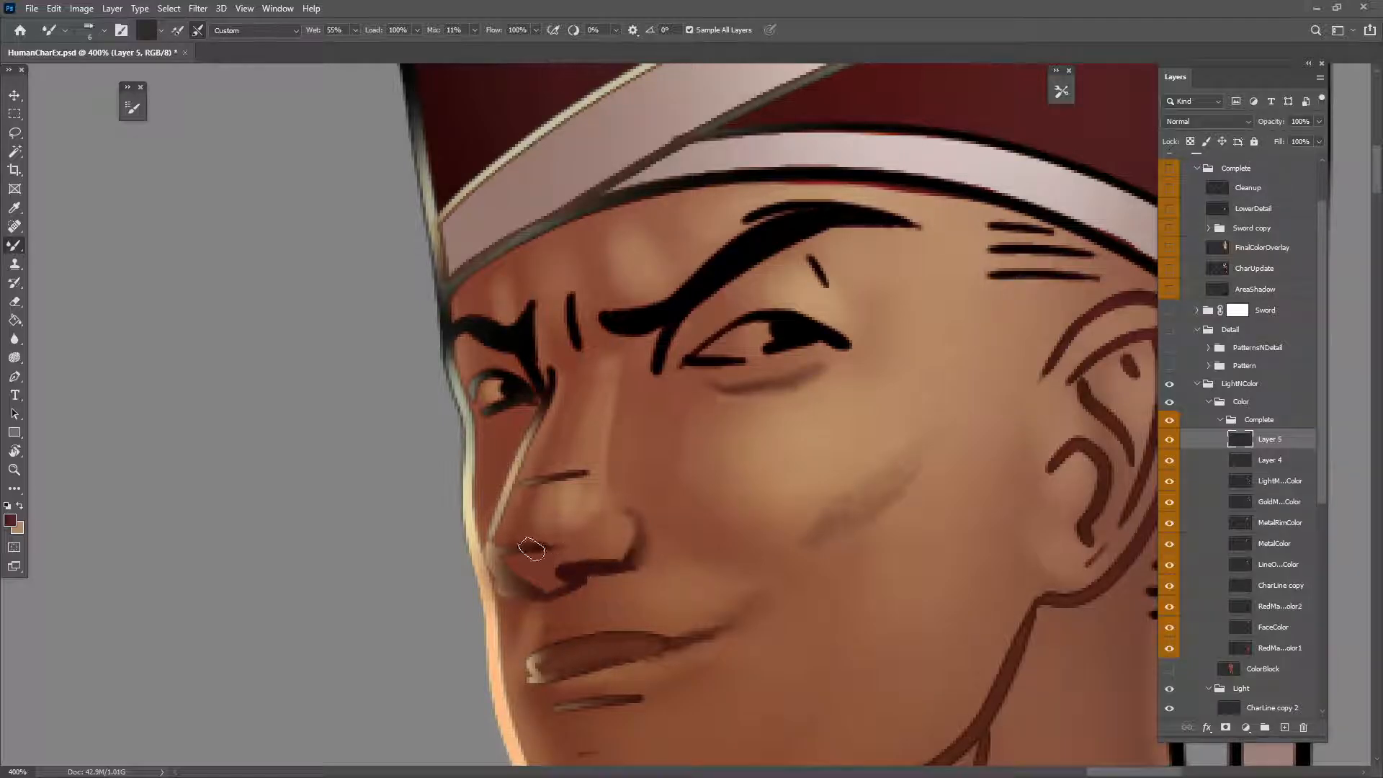
mouse_move(543, 478)
left_mouse_down()
mouse_move(590, 459)
mouse_move(566, 475)
mouse_move(562, 494)
mouse_move(583, 476)
mouse_move(576, 501)
mouse_move(584, 461)
mouse_move(568, 483)
left_mouse_up()
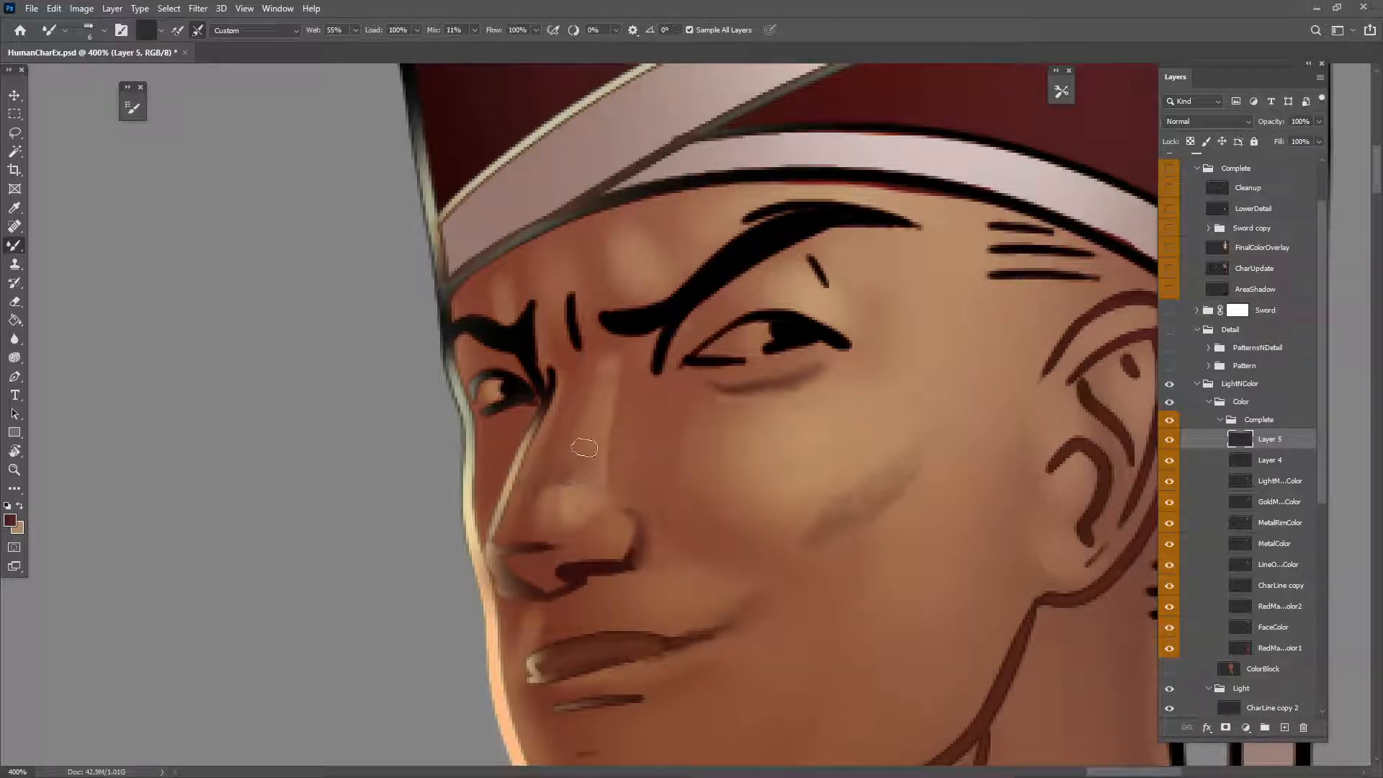
Step: Smudge the front ends of the ear's outer rim and inner curve lines into the surrounding skin
left_click_drag(821, 630, 797, 505)
left_click_drag(905, 586, 819, 640)
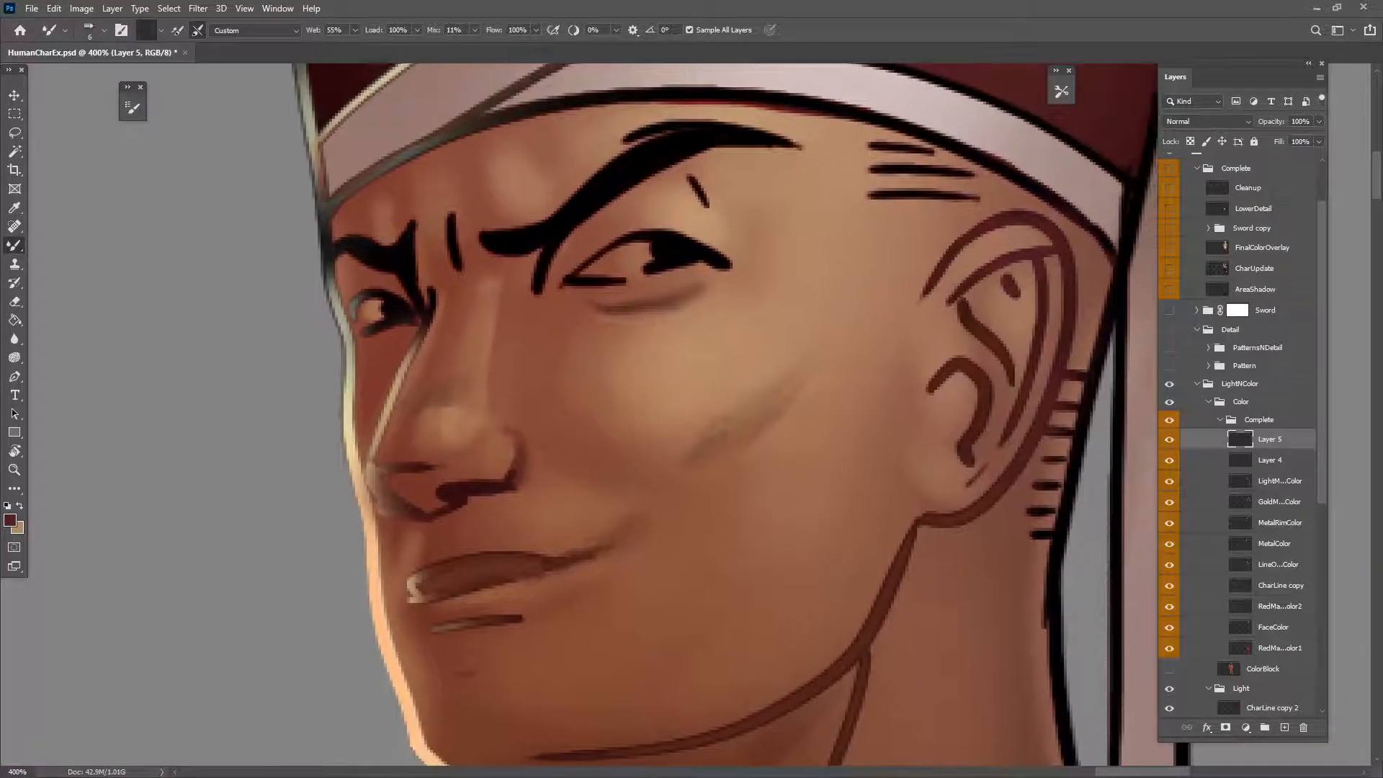
mouse_move(931, 399)
left_mouse_down()
mouse_move(942, 390)
mouse_move(927, 391)
left_mouse_up()
mouse_move(930, 292)
left_mouse_down()
mouse_move(933, 306)
mouse_move(959, 274)
mouse_move(912, 313)
left_mouse_up()
left_click_drag(854, 445, 871, 531)
Step: Smooth the cheek shadow and mouth corner into the skin, enlarging the mixer brush for broader blending
left_click_drag(718, 514, 696, 553)
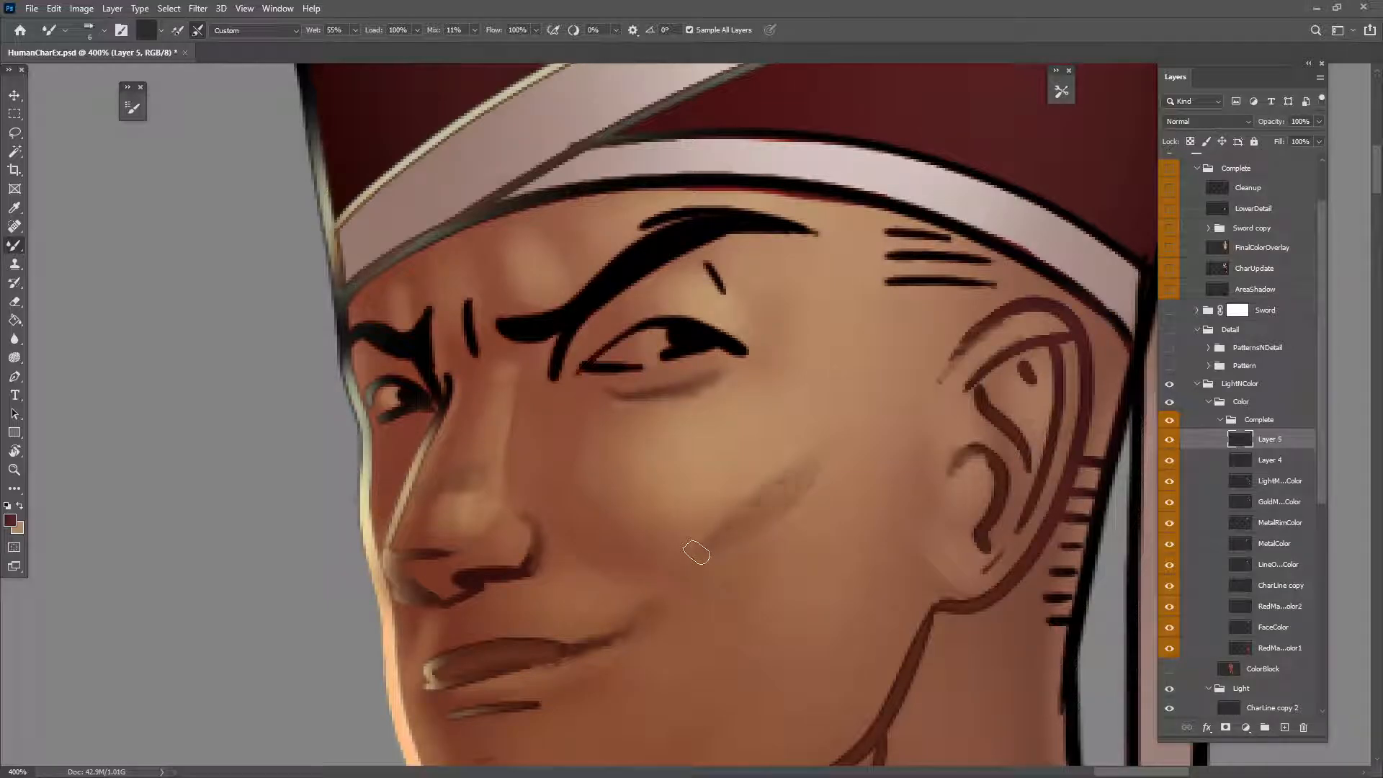
mouse_move(807, 464)
left_mouse_down()
mouse_move(756, 502)
mouse_move(747, 492)
mouse_move(675, 557)
left_mouse_up()
key("bracketright")
key("bracketright")
key("bracketright")
mouse_move(748, 491)
left_mouse_down()
mouse_move(630, 608)
mouse_move(641, 580)
mouse_move(684, 575)
mouse_move(606, 473)
mouse_move(674, 655)
mouse_move(643, 600)
mouse_move(640, 617)
mouse_move(688, 655)
left_mouse_up()
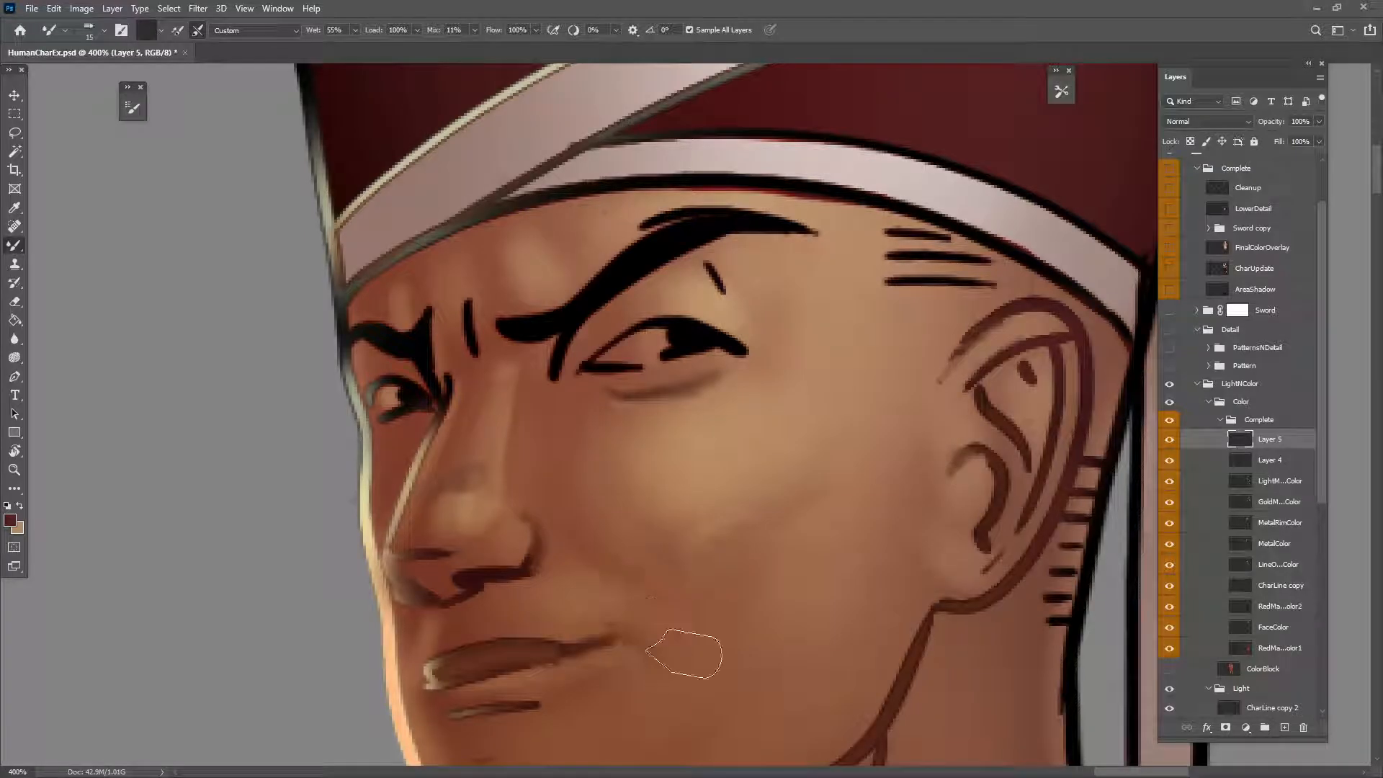
Step: Blend the under-eye crease further into the cheek and soften the outer corner of the near eye
left_click_drag(778, 593, 790, 652)
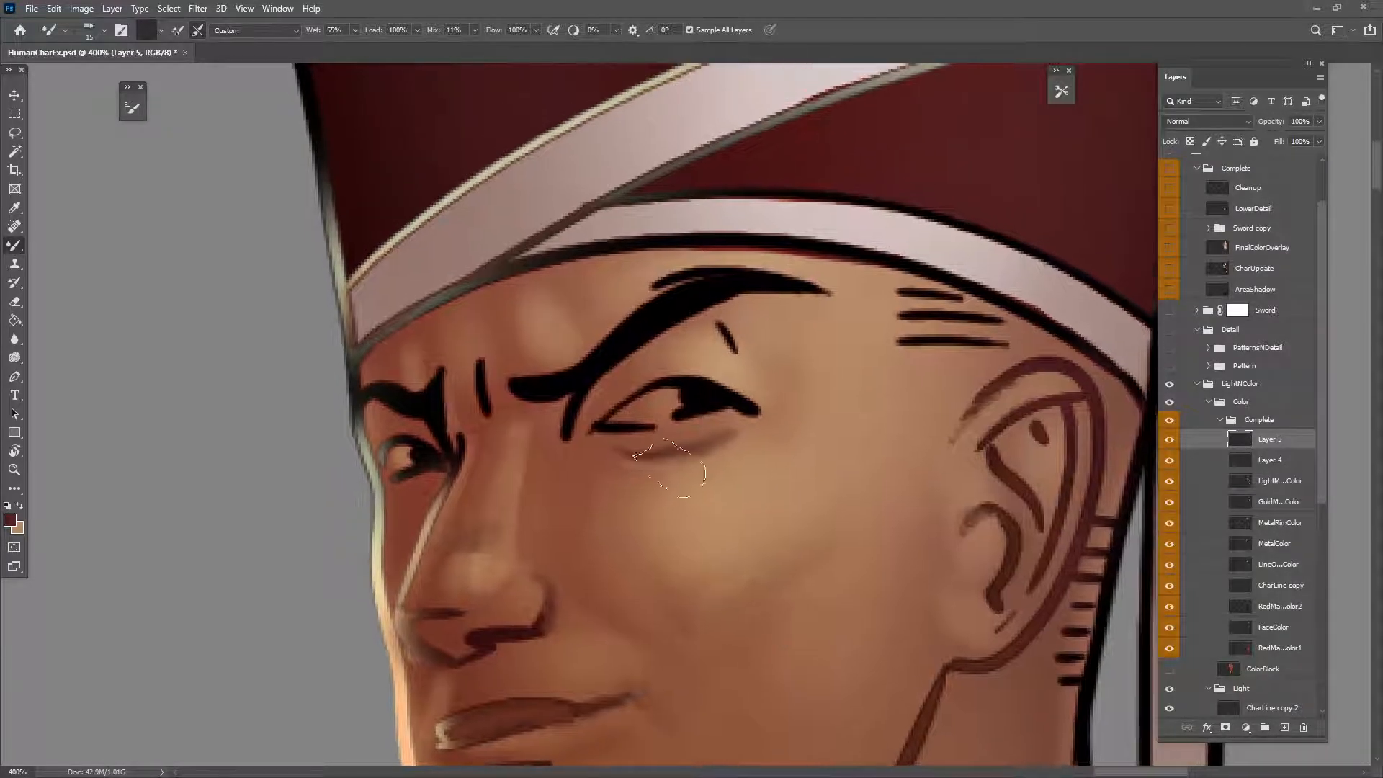
mouse_move(649, 461)
left_mouse_down()
mouse_move(627, 477)
mouse_move(765, 435)
left_mouse_up()
left_click_drag(730, 393, 771, 415)
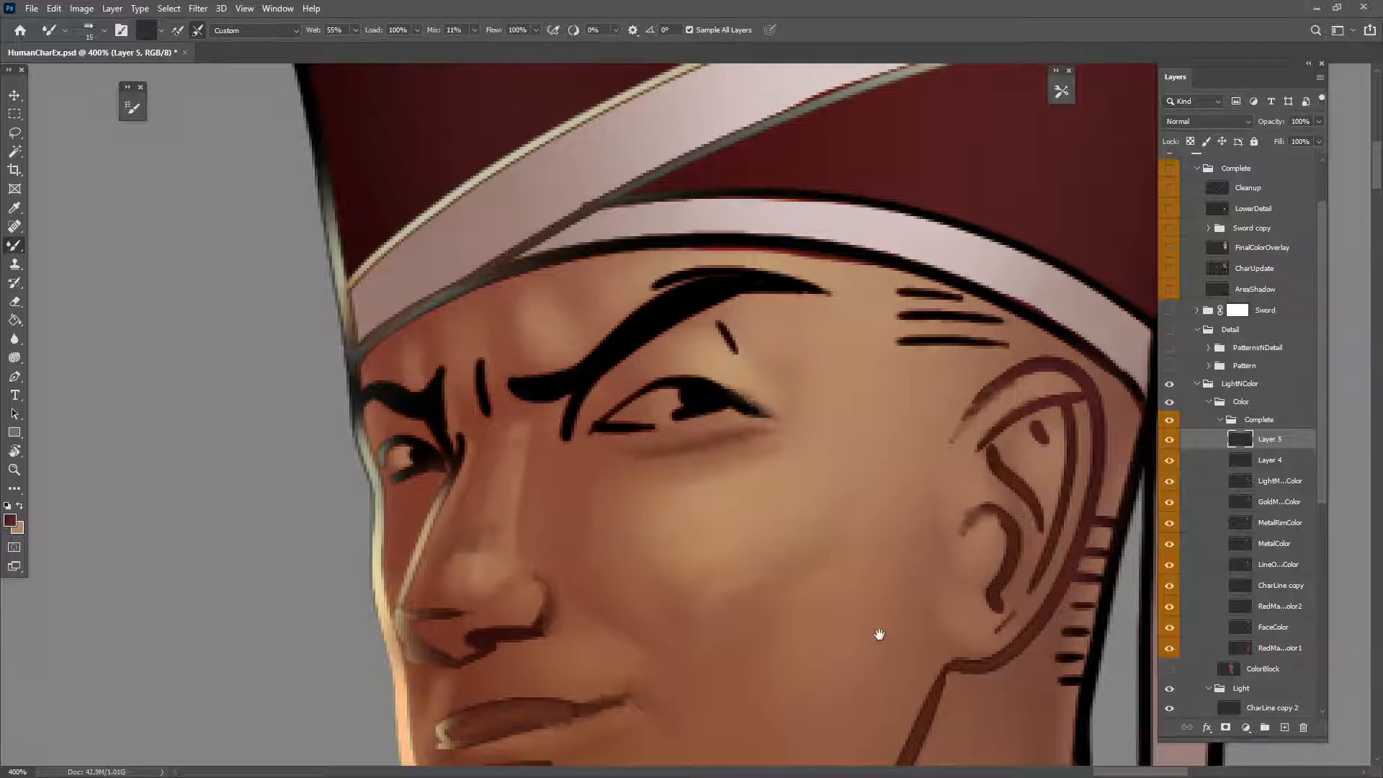
Step: Review the blended facial lines against the rest of the character
left_click_drag(880, 635, 905, 574)
key("ctrl+minus")
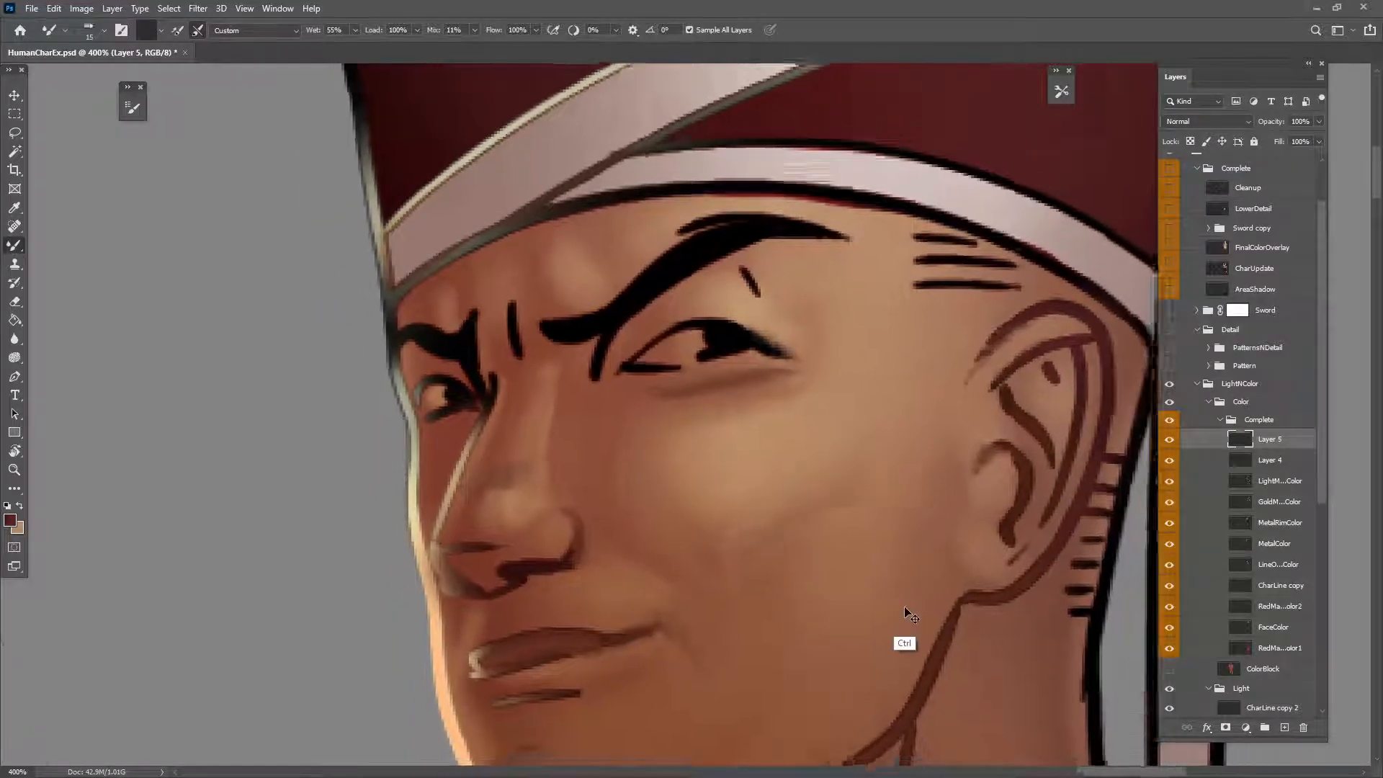
key("ctrl+minus")
key("ctrl+minus")
key("ctrl+minus")
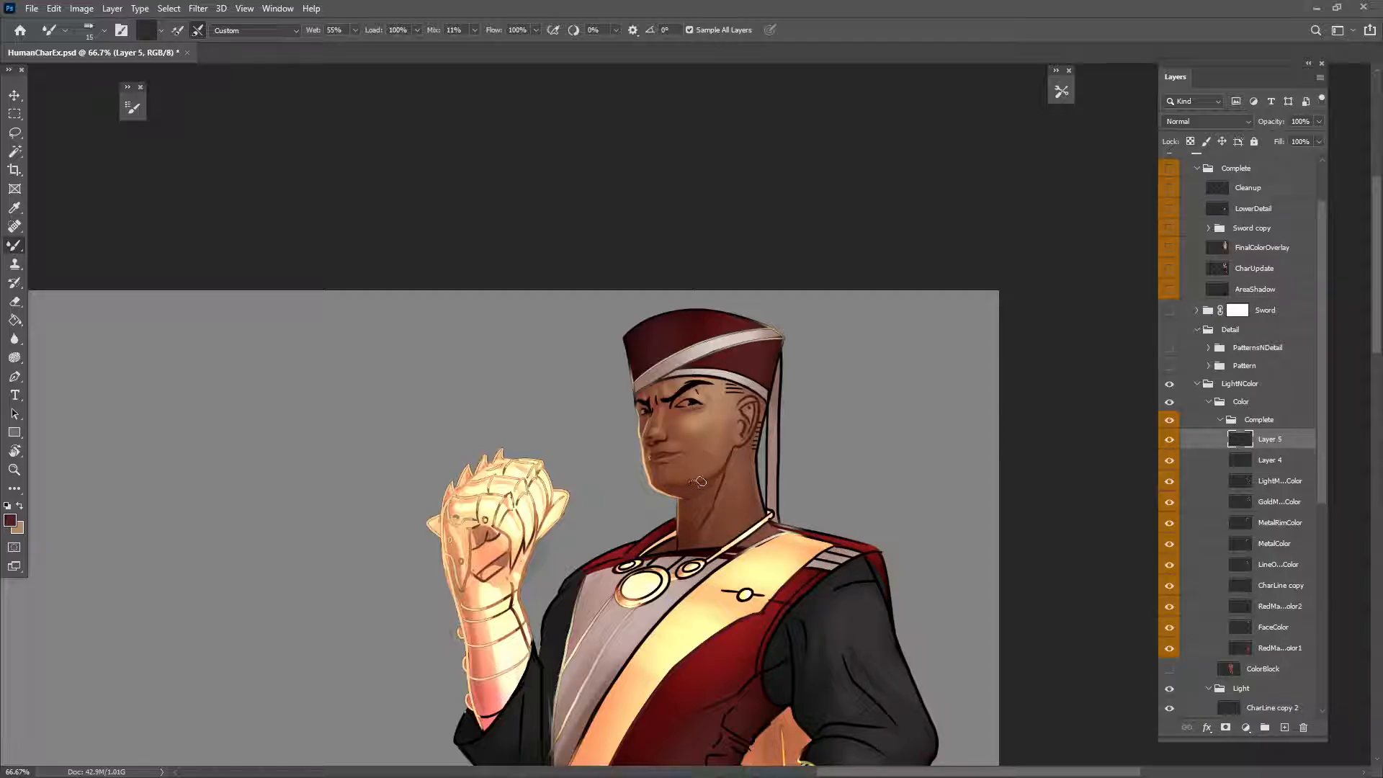
key("ctrl+plus")
key("ctrl+plus")
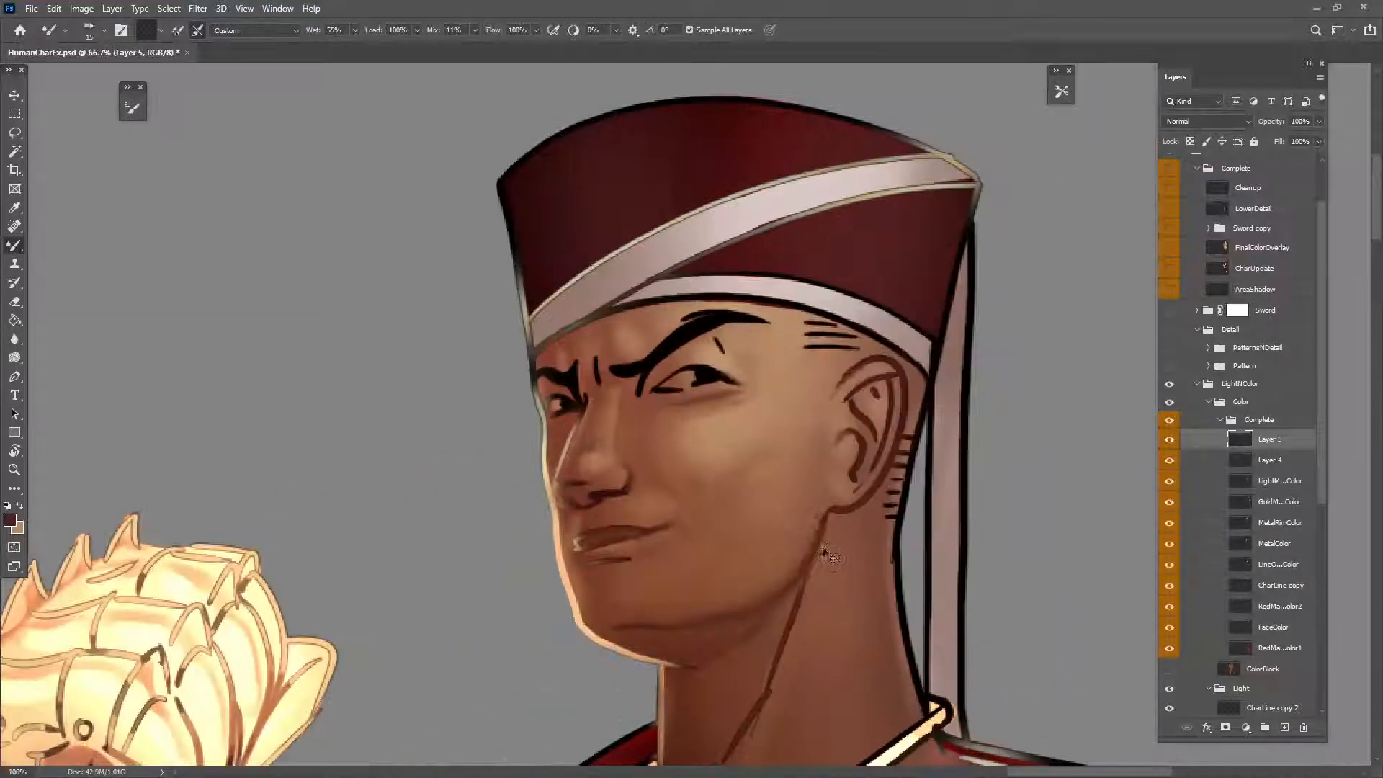
Step: Delete Layer 5 and Layer 4, and show the FaceBlend layer inside the PatternsNDetail group's Complete folder instead
left_click(1270, 461, "ctrl")
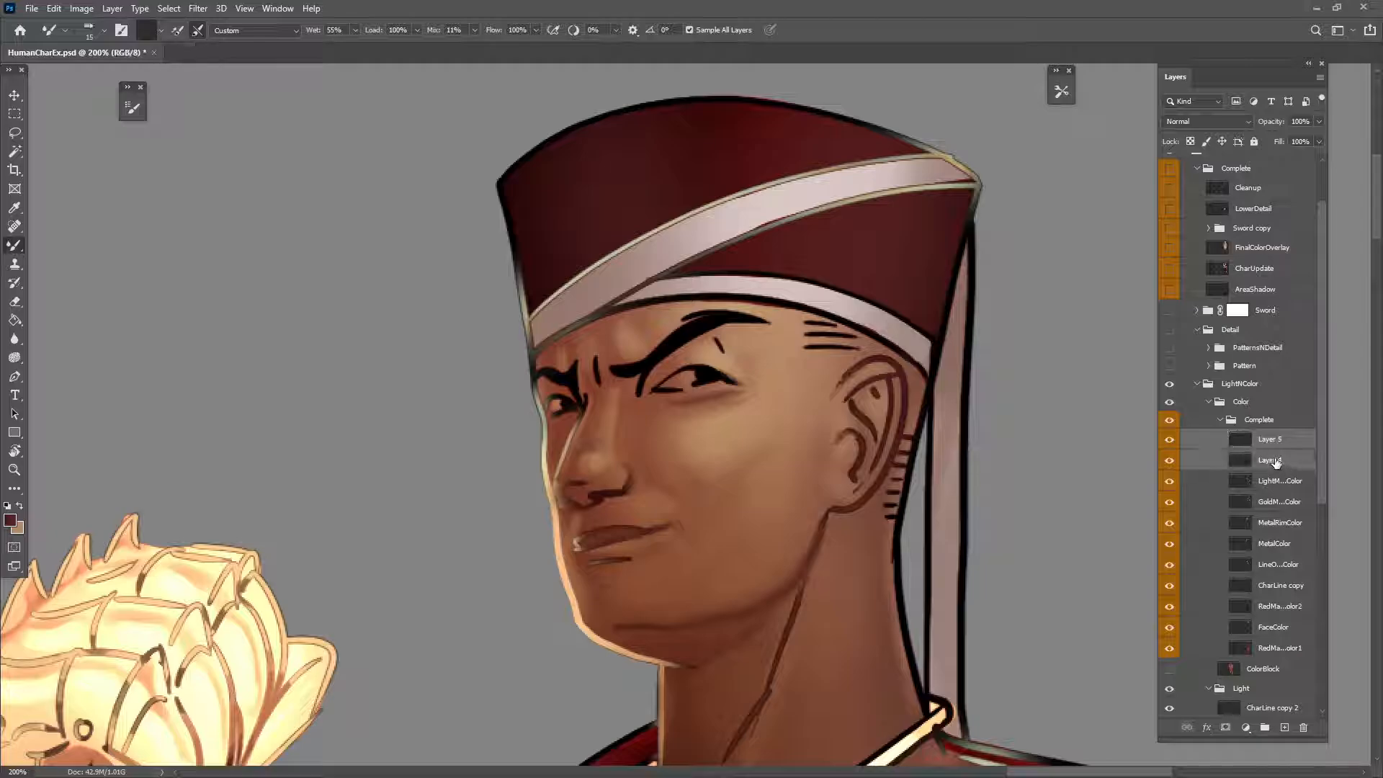
left_click_drag(1269, 461, 1283, 710)
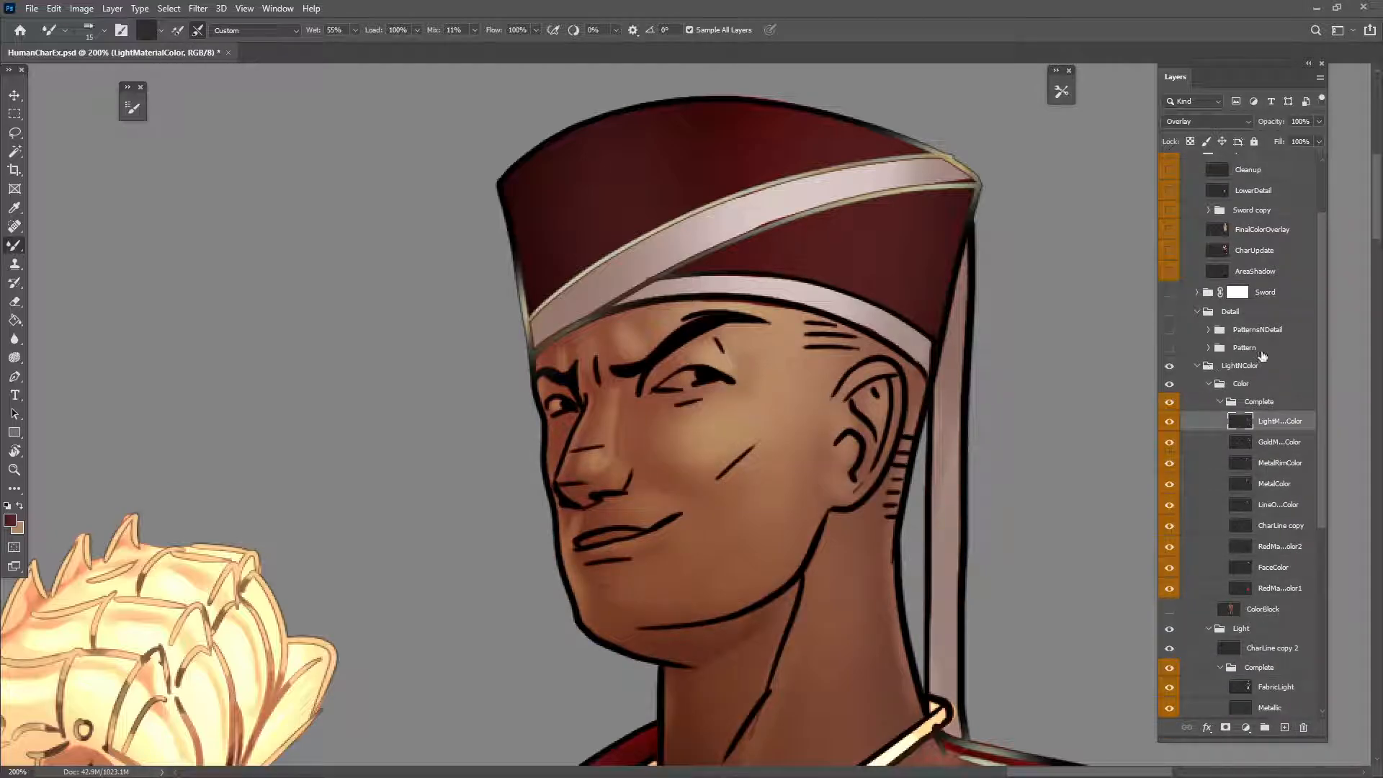
scroll(1262, 356, "up", 2)
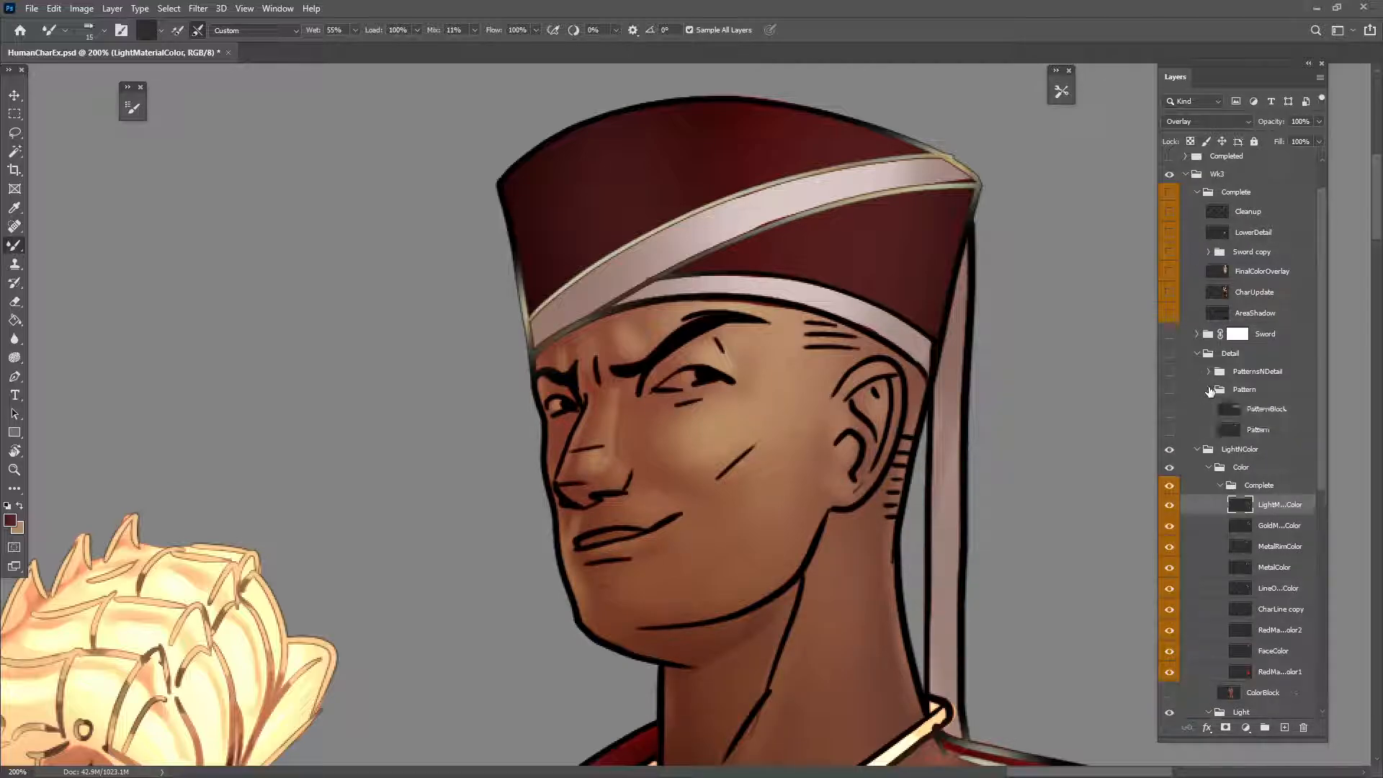
left_click(1209, 390)
left_click(1210, 372)
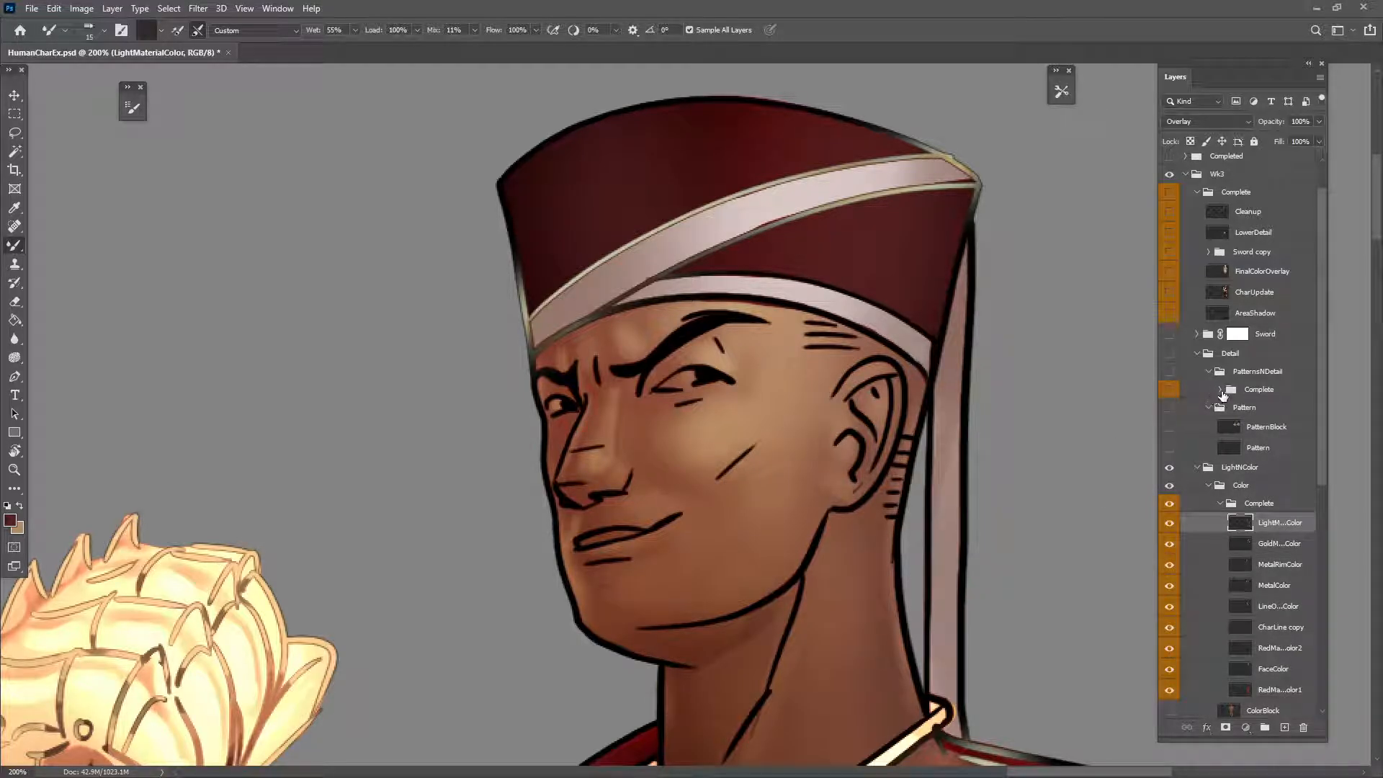
left_click(1219, 390)
left_click(1171, 391)
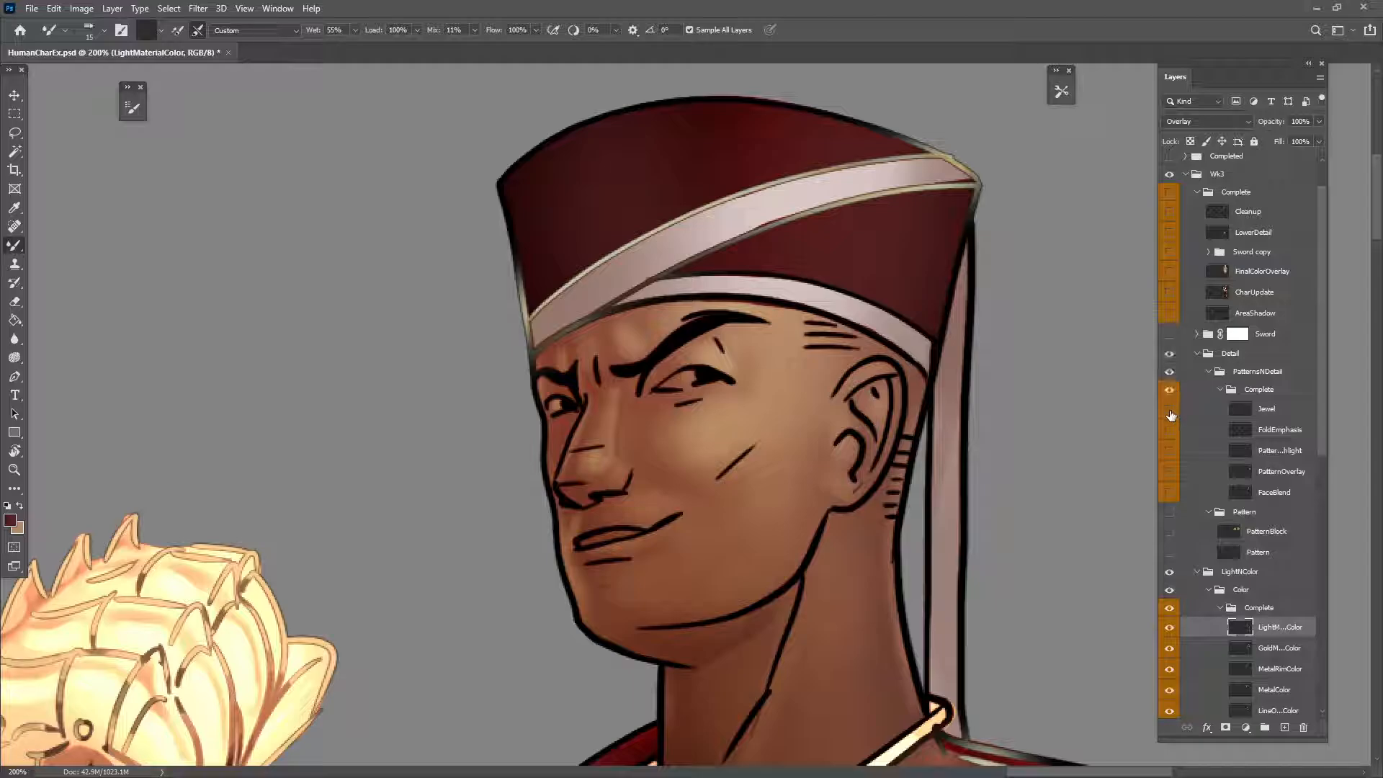
left_click_drag(1172, 413, 1169, 492)
left_click(1170, 493)
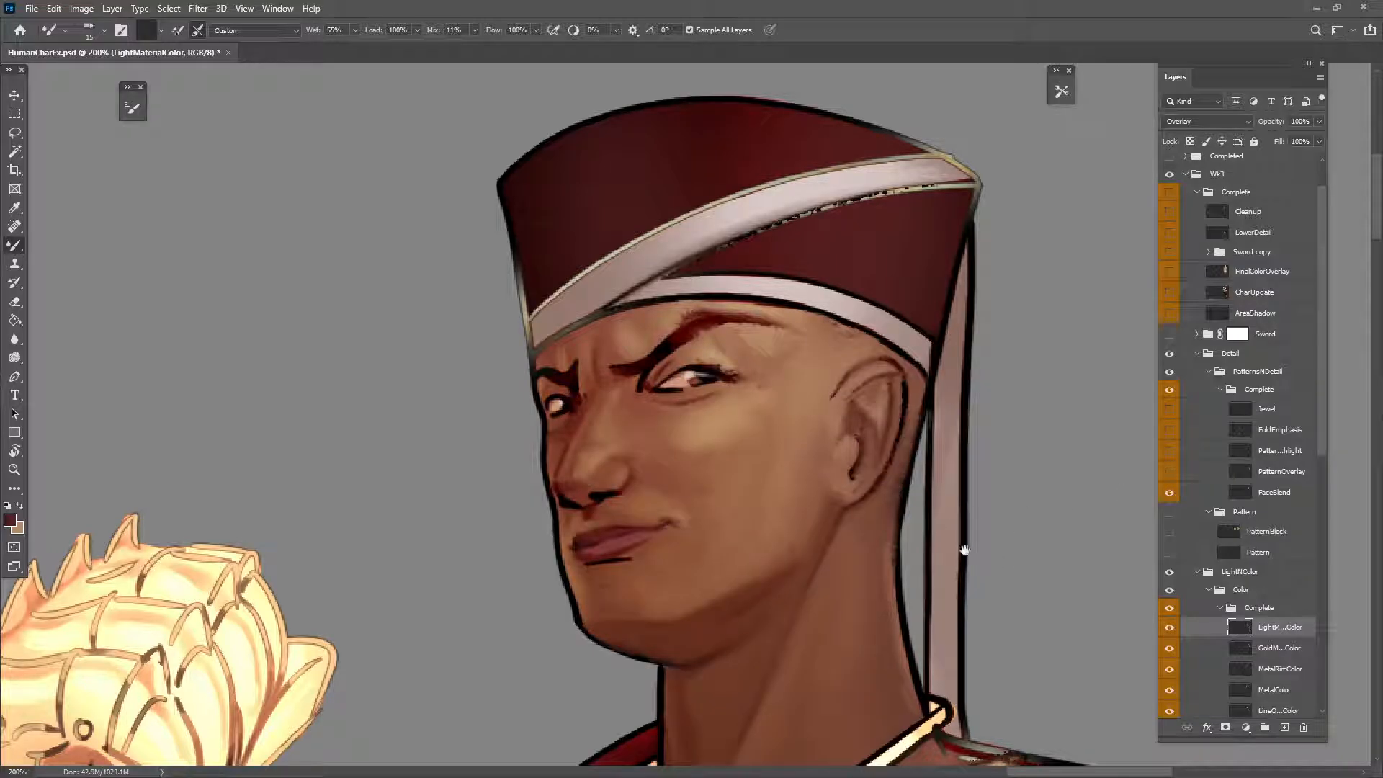
Step: Examine the FaceBlend version of the face up close and against the rest of the figure
left_click_drag(965, 551, 962, 495)
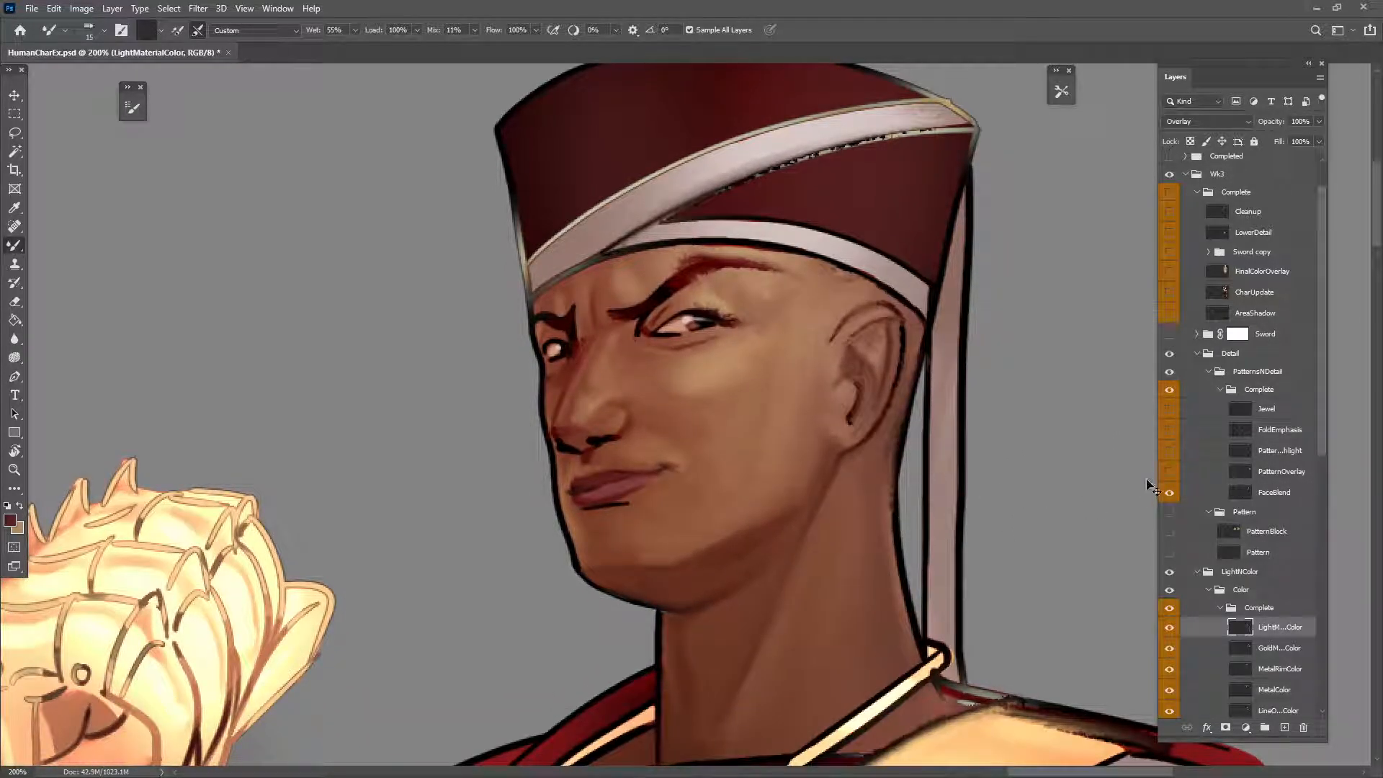
key("ctrl+minus")
key("ctrl+minus")
left_click_drag(658, 629, 643, 587)
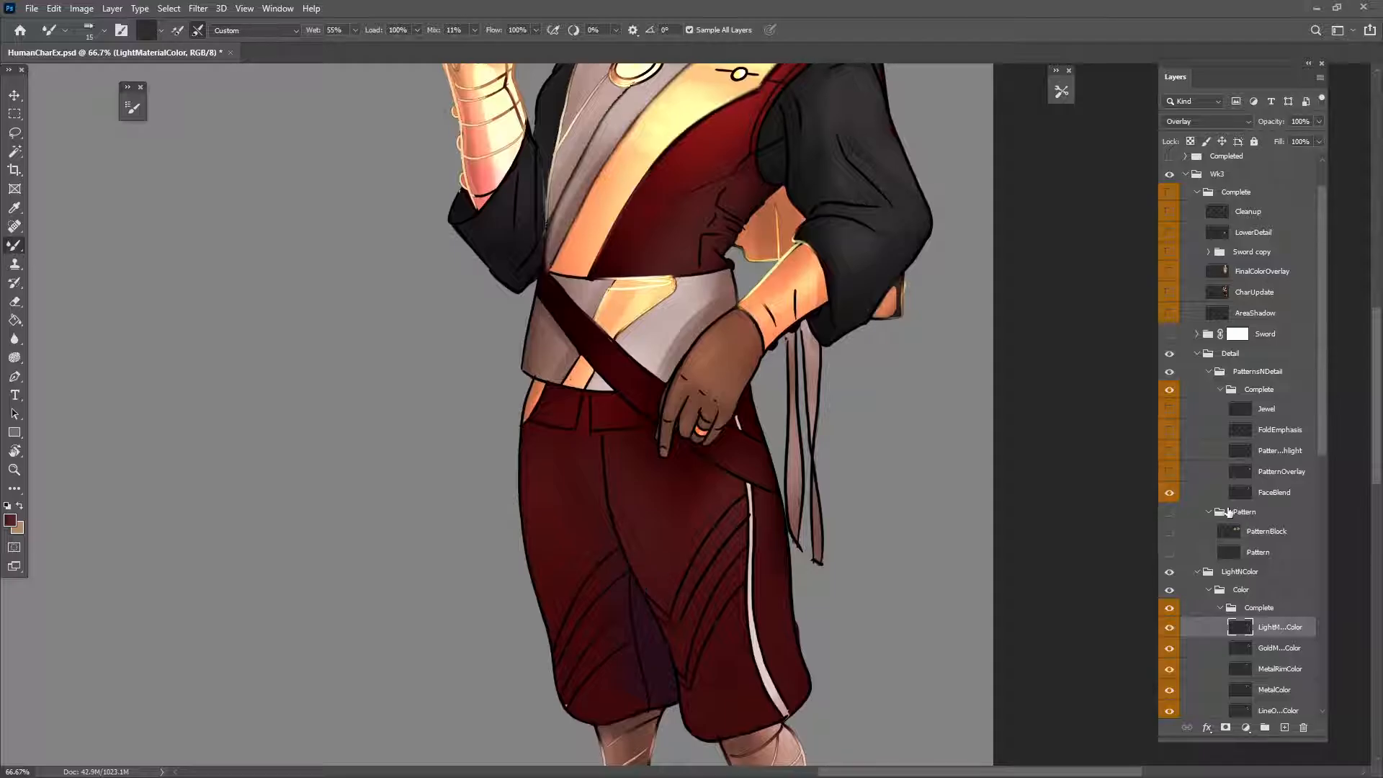
left_click_drag(862, 433, 876, 702)
mouse_move(626, 476)
left_mouse_down()
mouse_move(714, 503)
mouse_move(701, 549)
left_mouse_up()
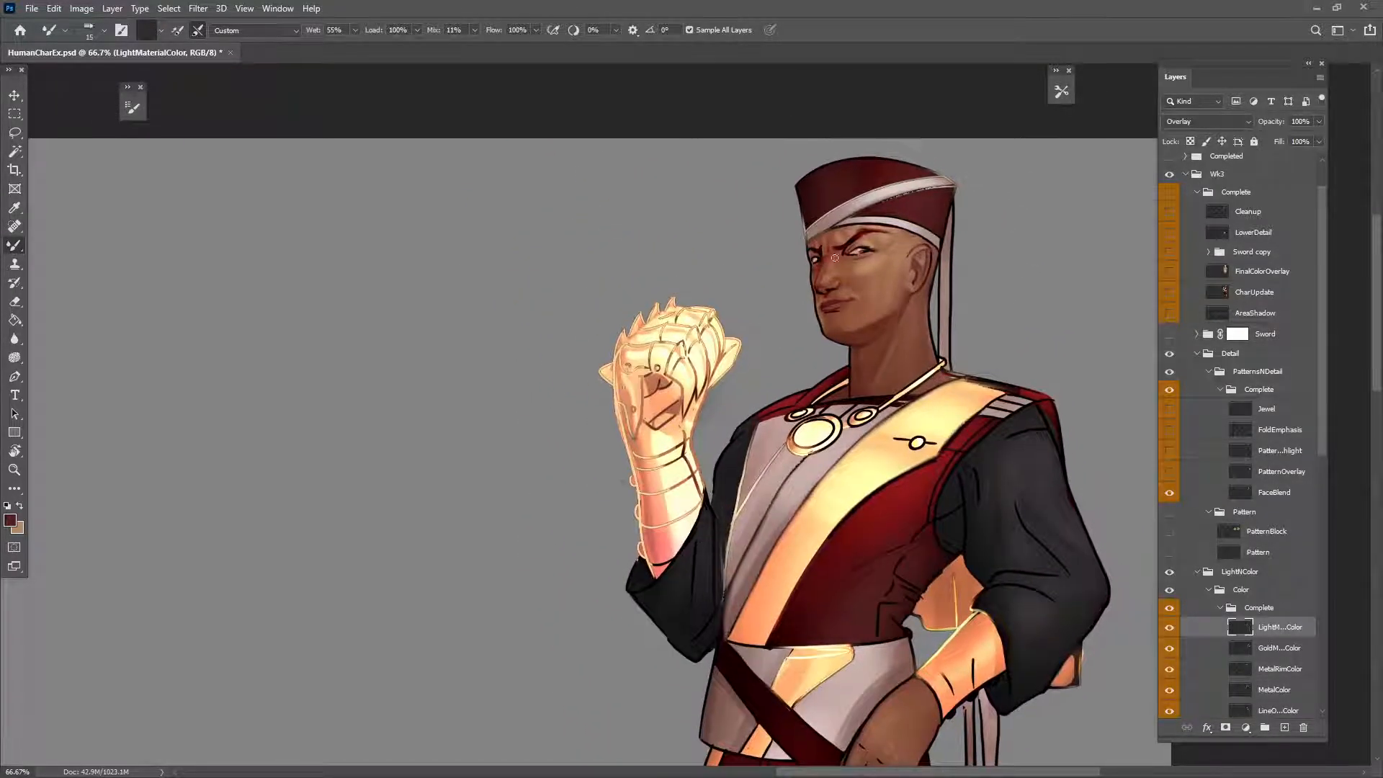
left_click_drag(420, 483, 522, 478)
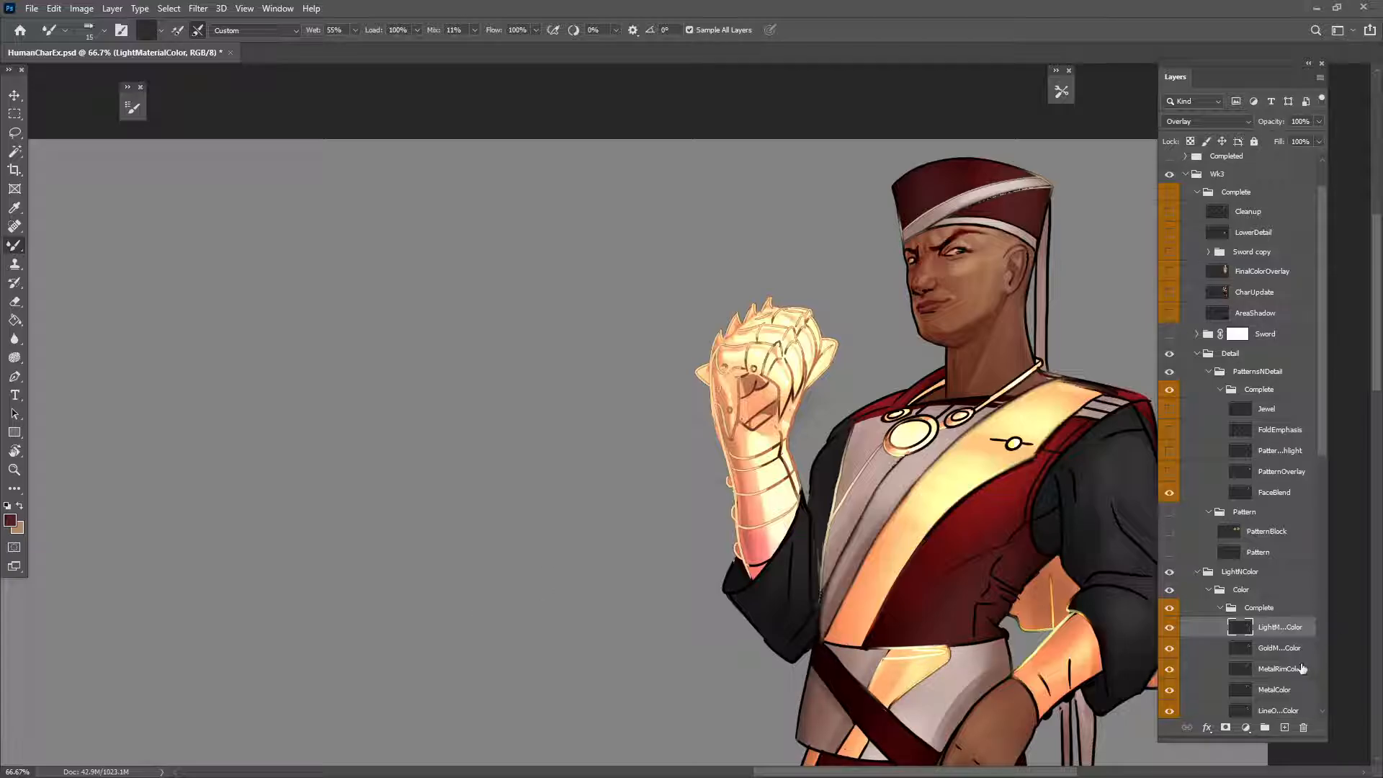
Step: Add a new layer above LightMaterialColor and choose the AAA_drawer brush preset
left_click(1286, 728)
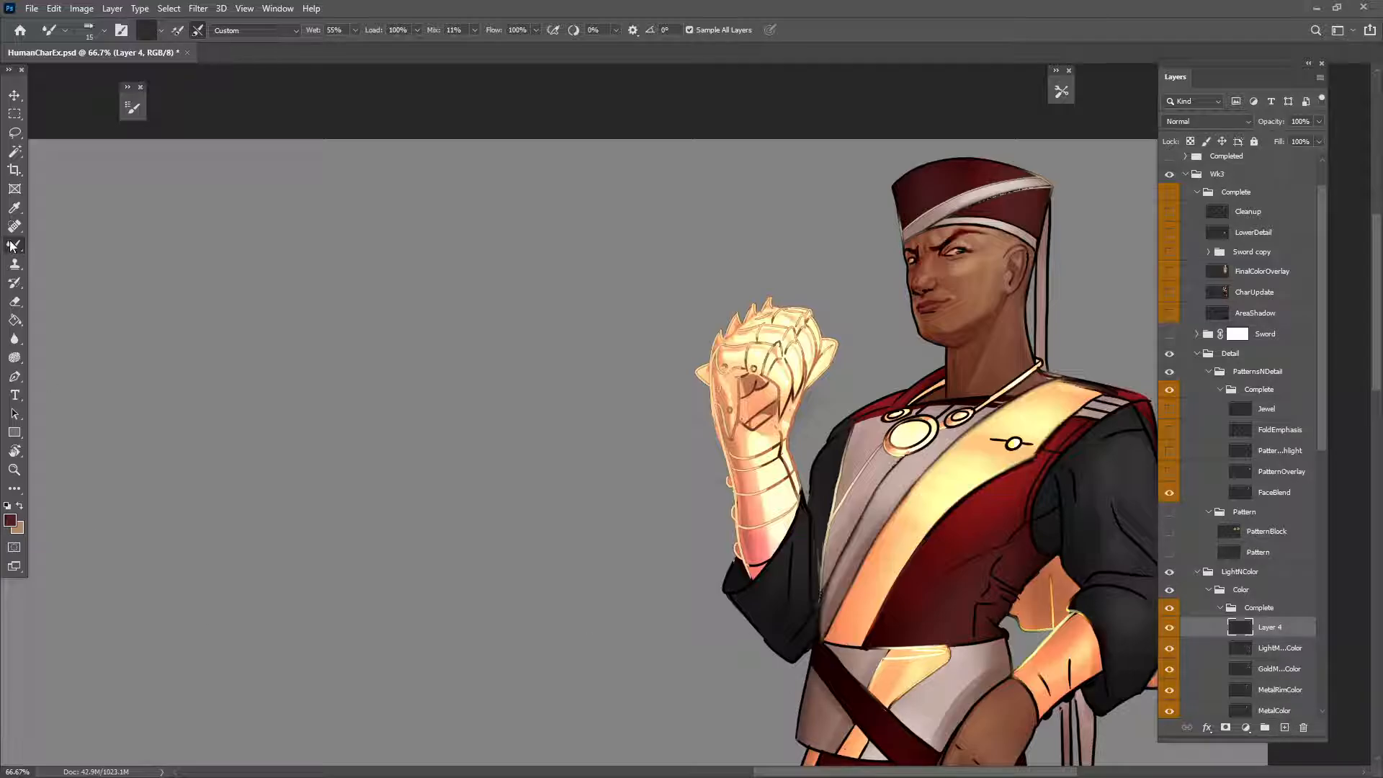
left_click_drag(12, 246, 61, 243)
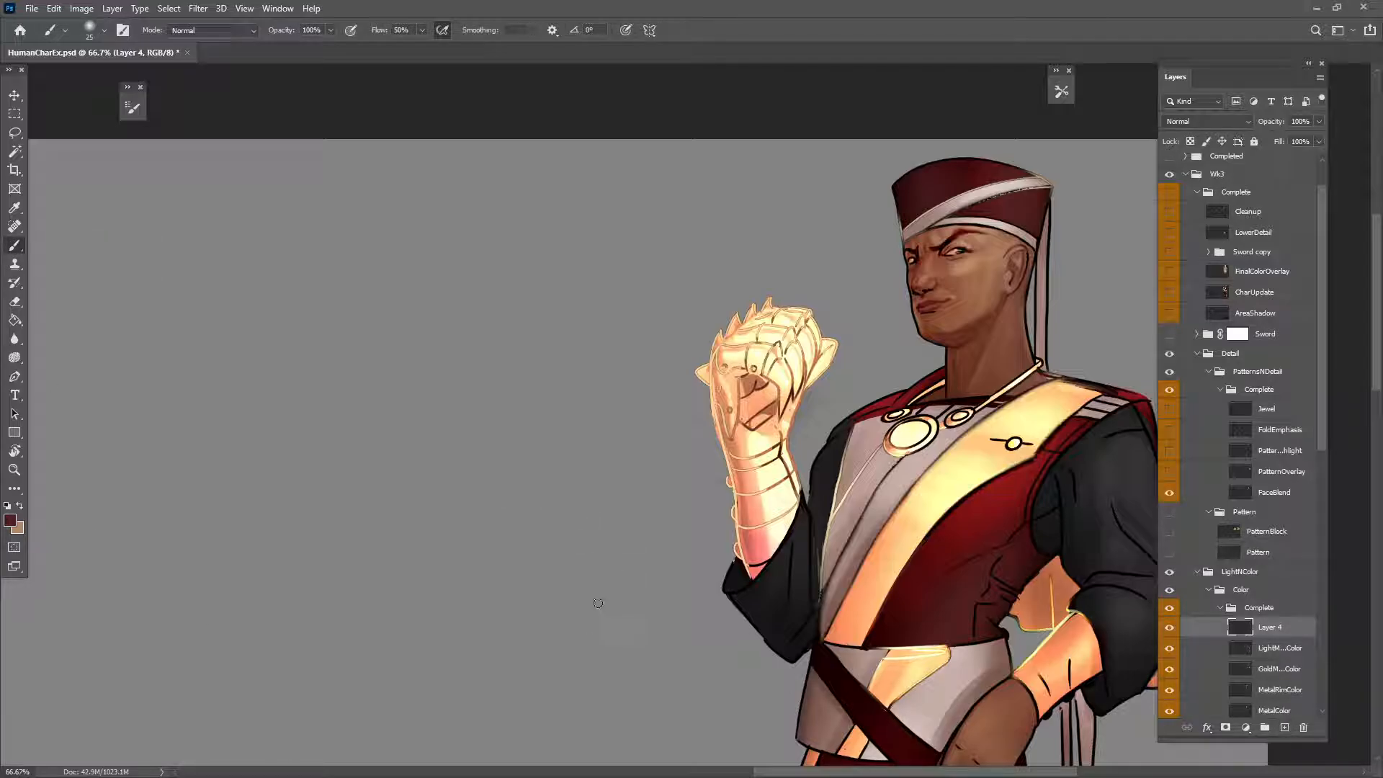
left_click(1063, 96)
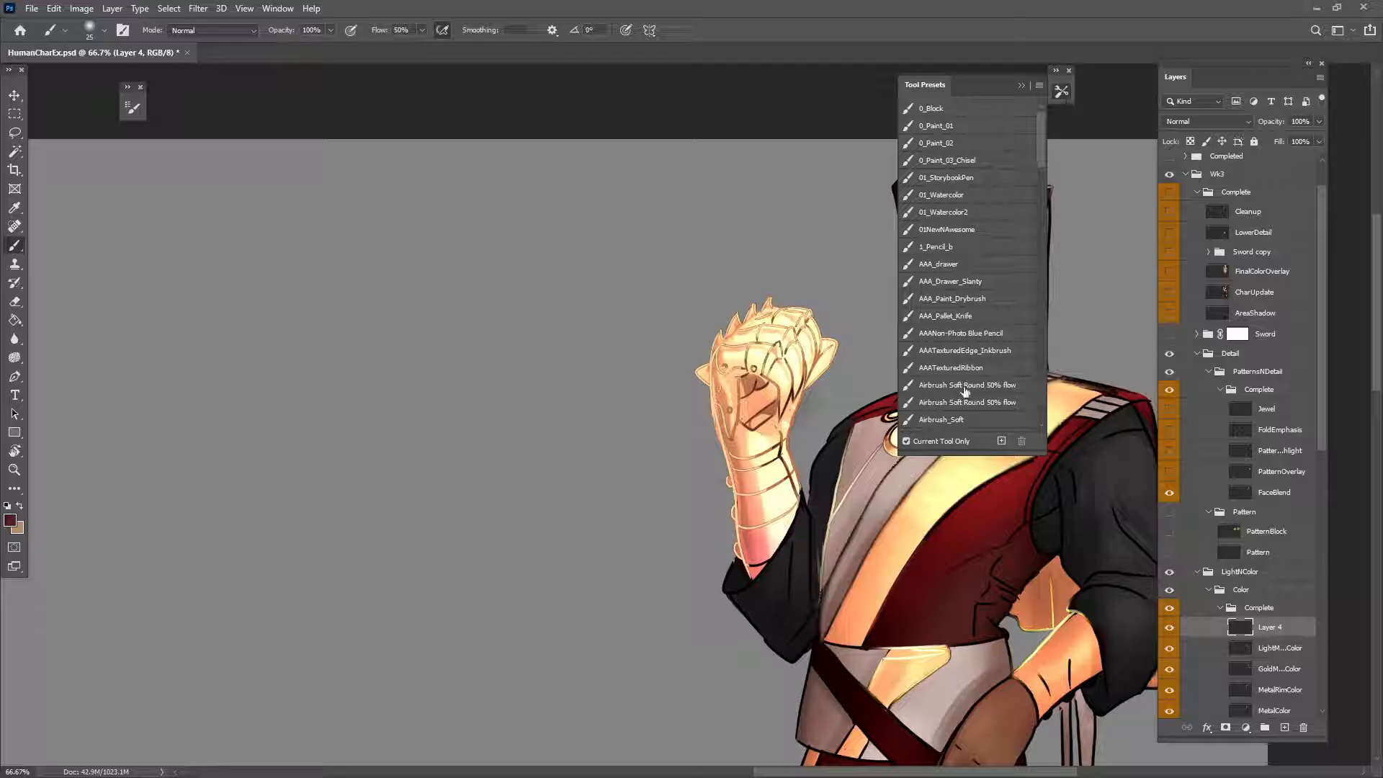
left_click(944, 264)
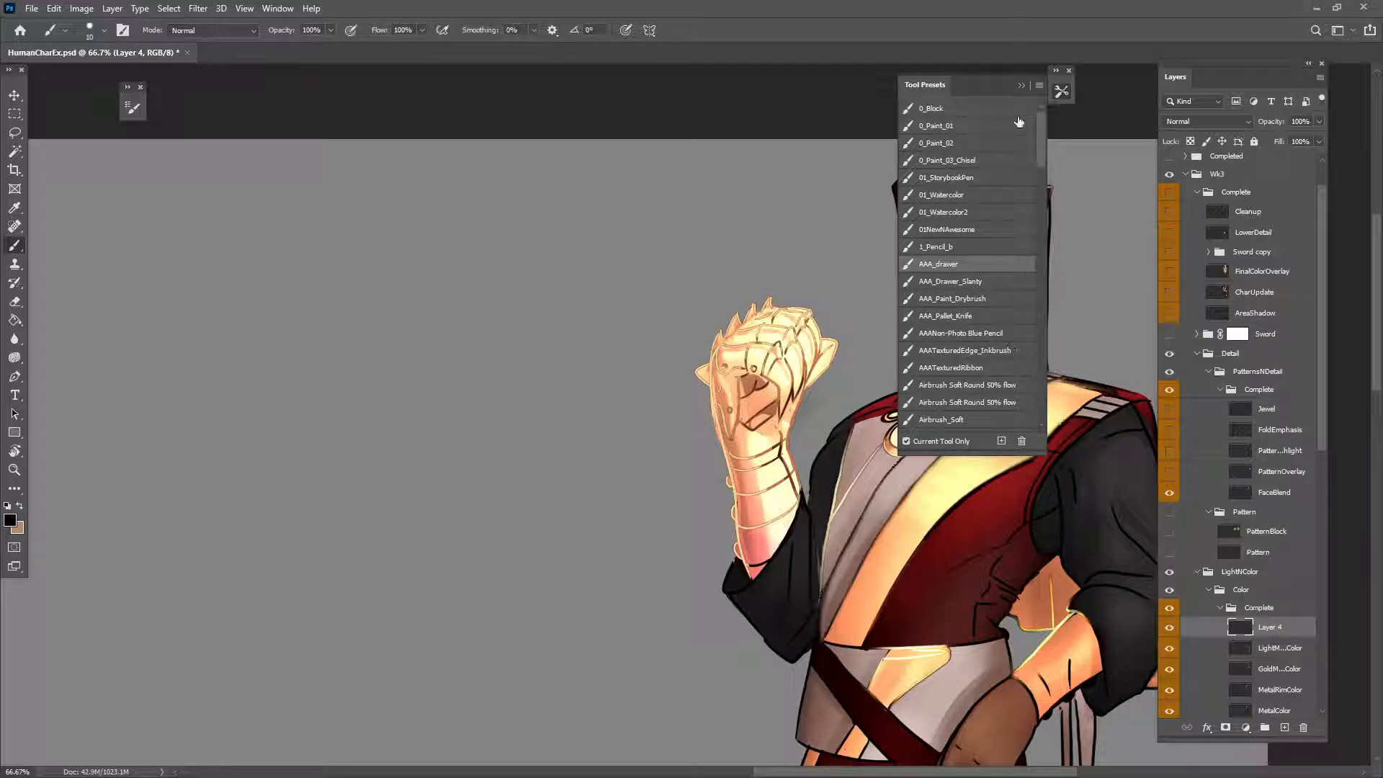
left_click(1026, 94)
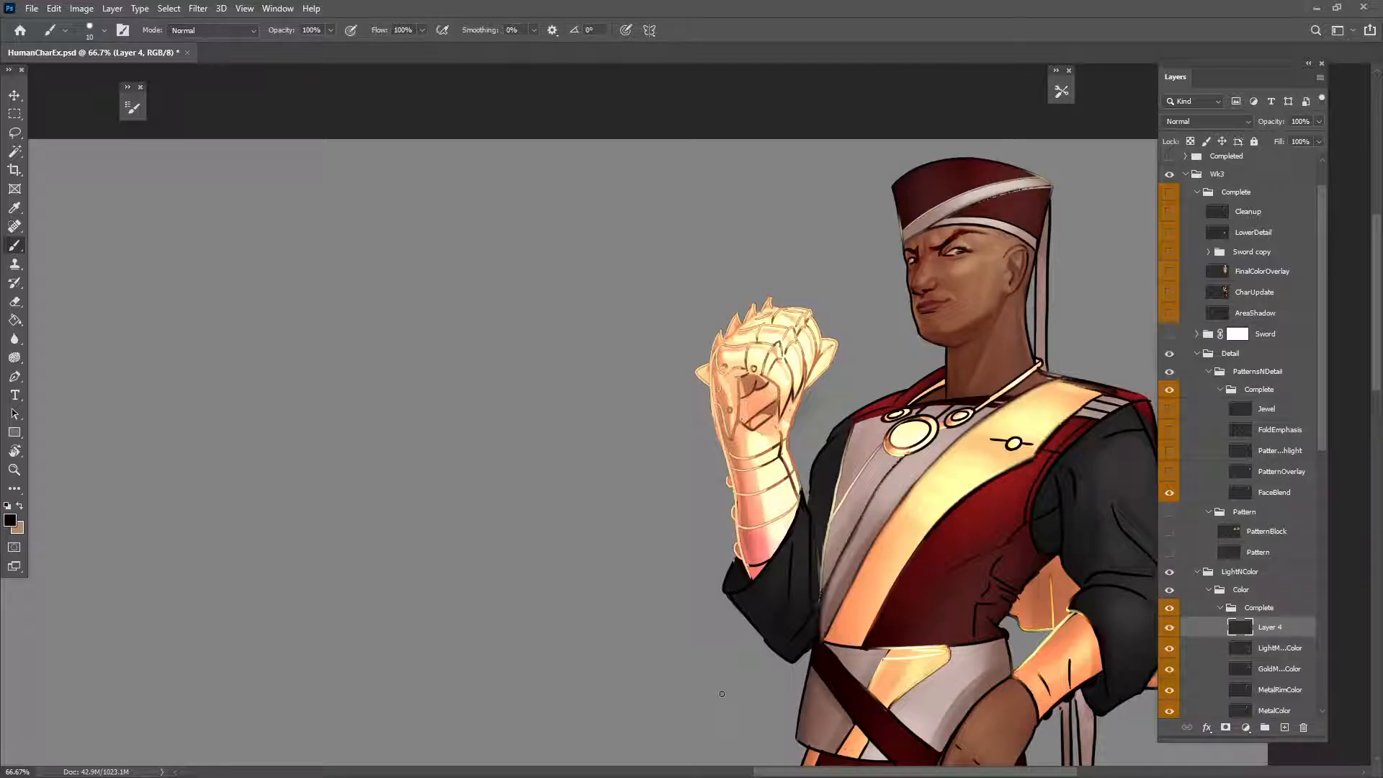
Step: Stamp a large black dot on the empty canvas beside the character, with a smaller dot directly below it
left_click_drag(621, 575, 742, 424)
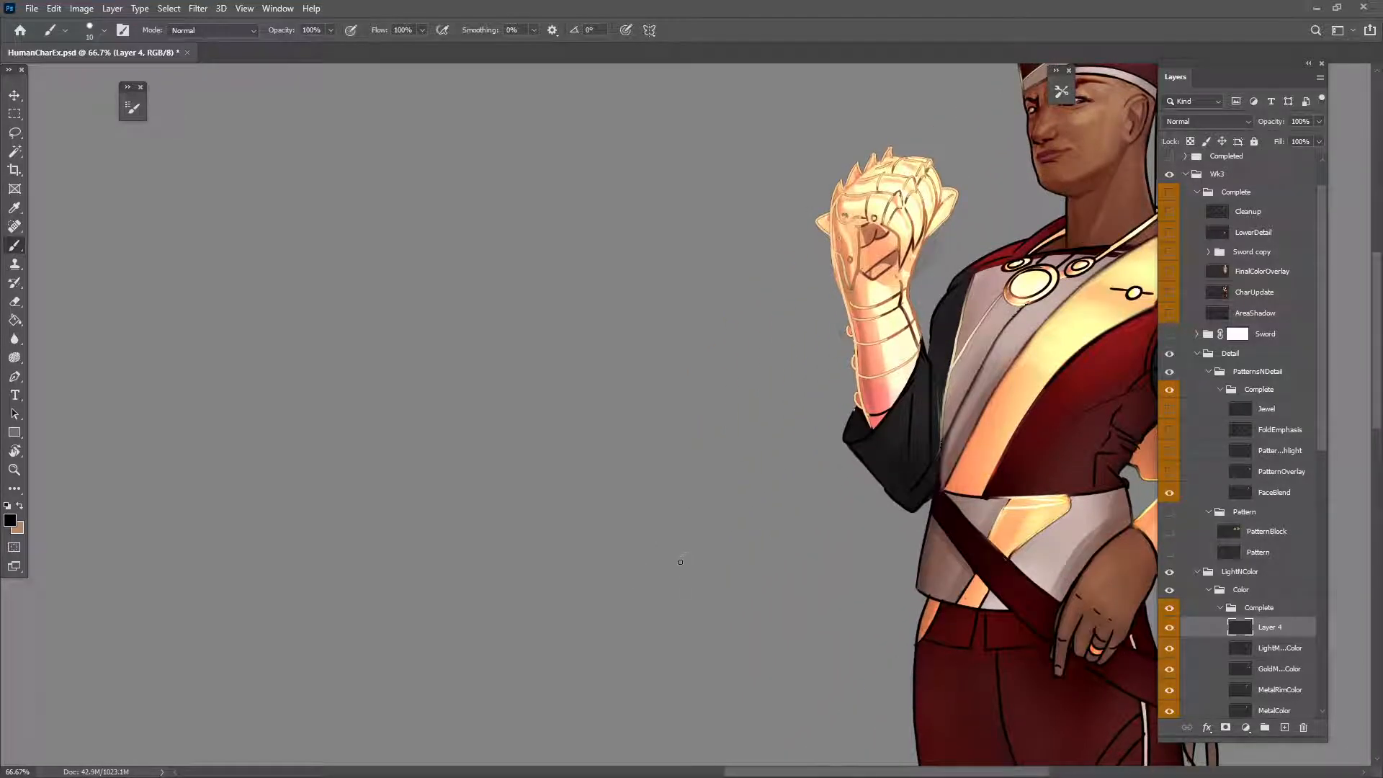
scroll(680, 562, "down", 2)
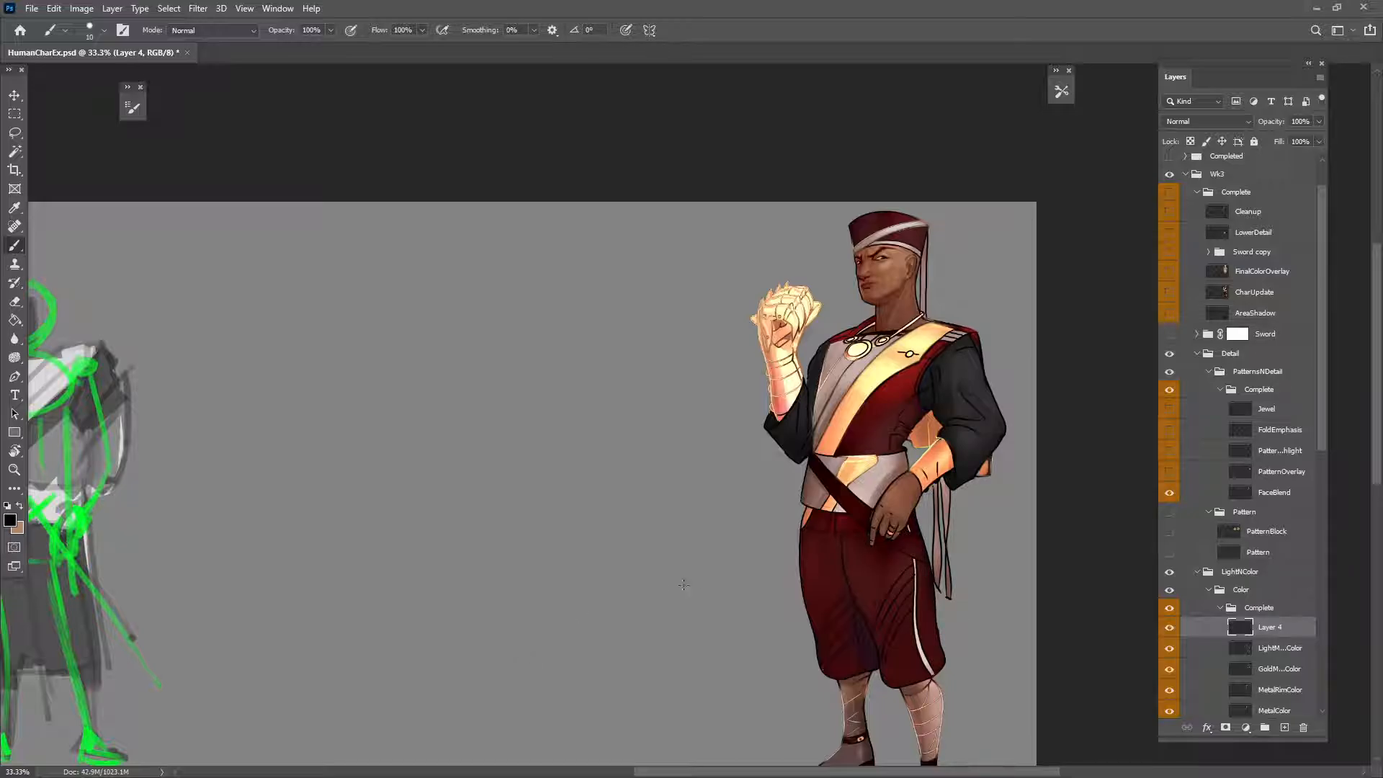
scroll(684, 585, "up", 1)
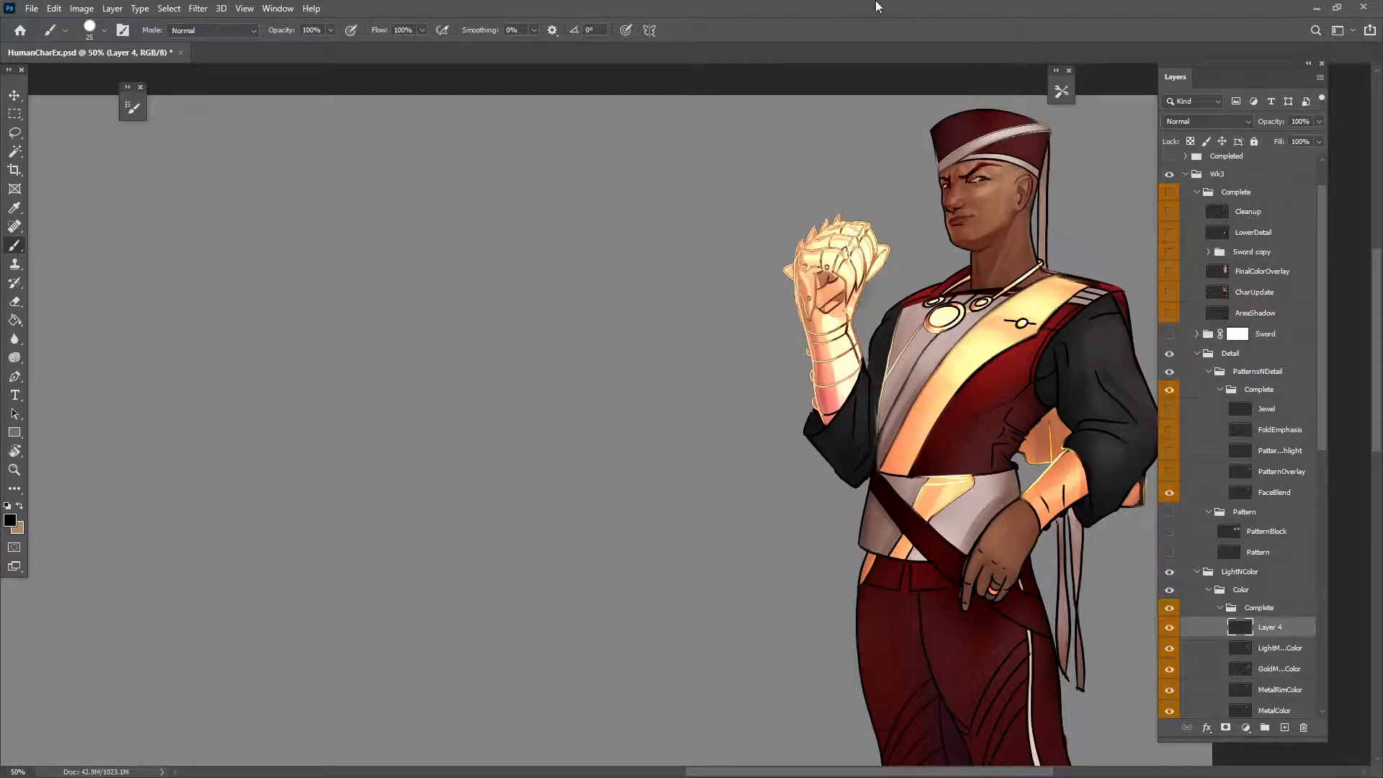
key("bracketright")
key("bracketright")
key("bracketright")
key("bracketright")
key("bracketright")
key("bracketright")
key("bracketright")
key("bracketright")
left_click(402, 309)
key("bracketleft")
key("bracketleft")
key("bracketleft")
key("bracketleft")
key("bracketleft")
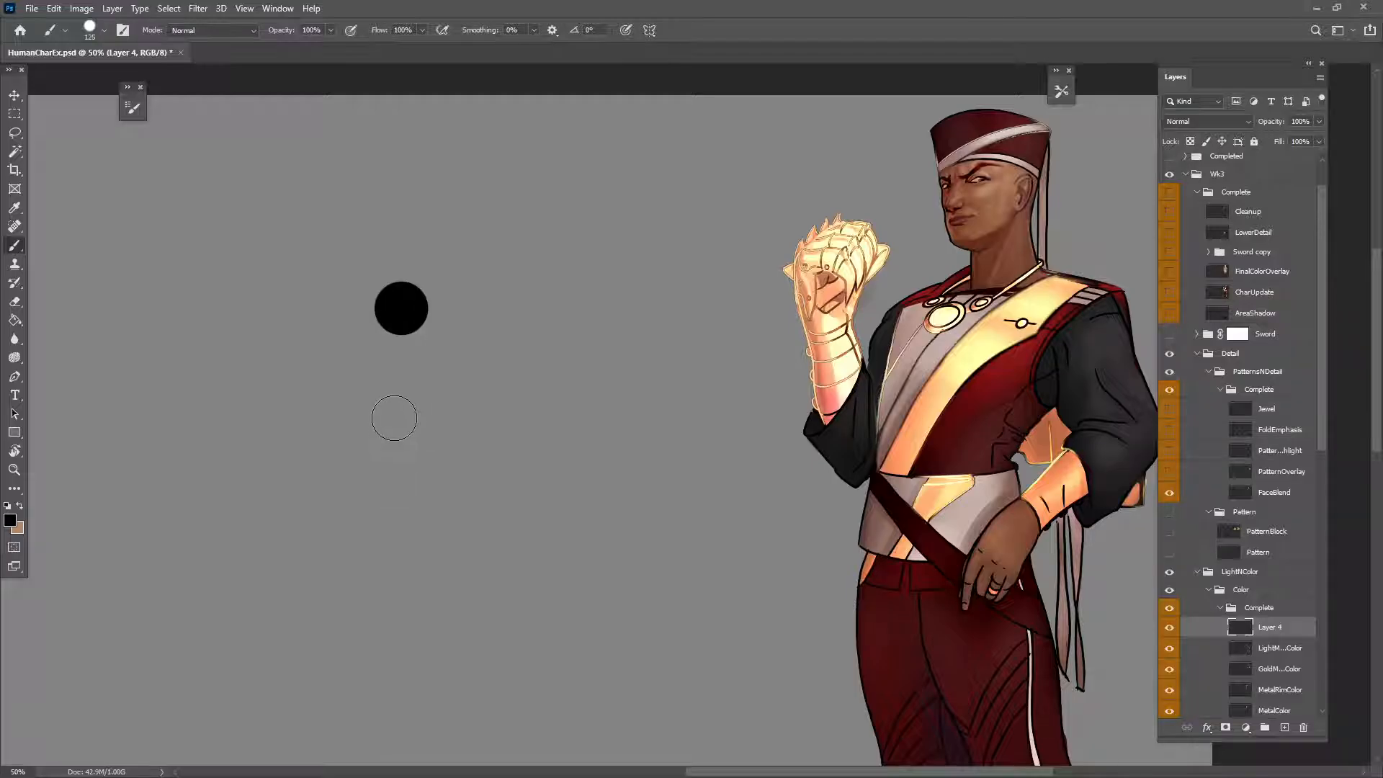
left_click(397, 394)
Step: Duplicate the two dots, rotate the copy 180 degrees so a large dot sits on each side of the small one, and merge the layers
left_click(16, 96)
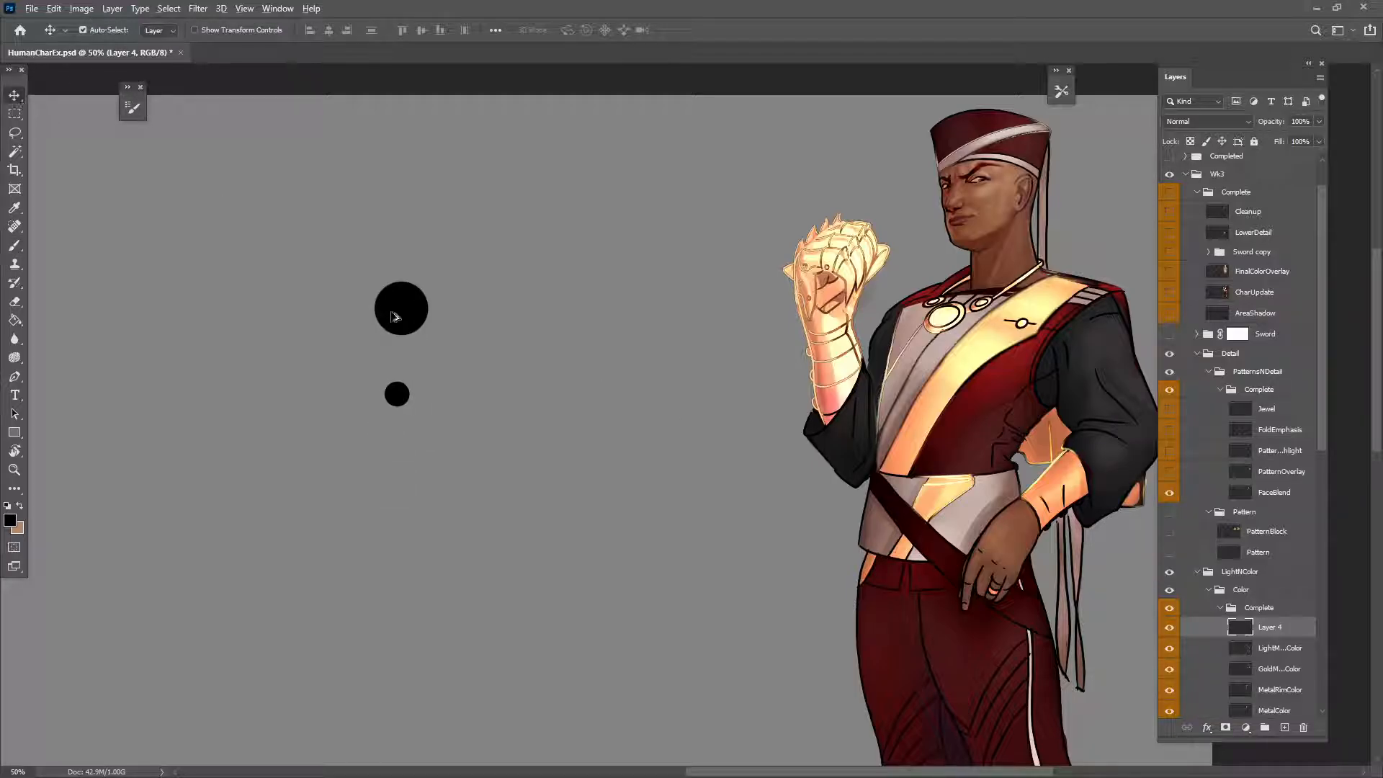
left_click_drag(395, 317, 461, 373)
key("ctrl+t")
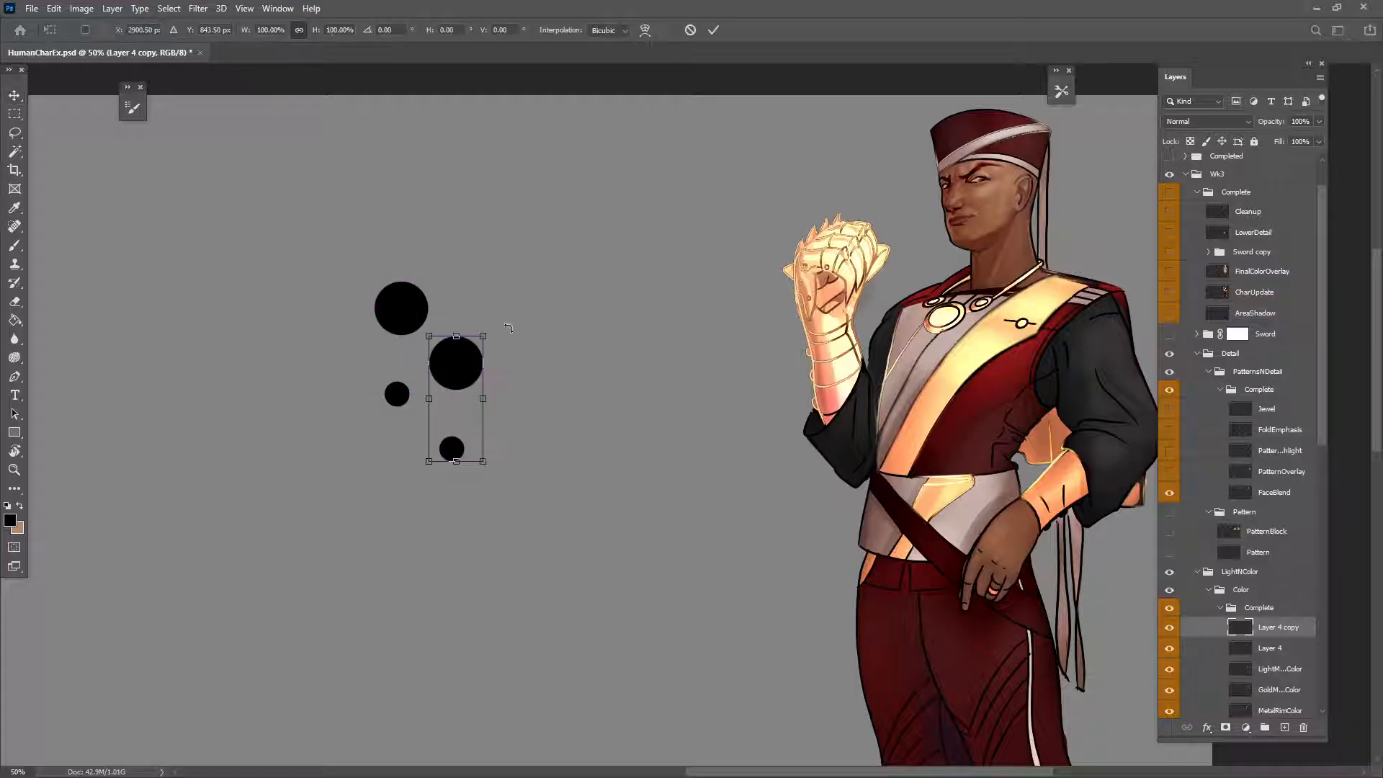
left_click_drag(533, 301, 401, 531)
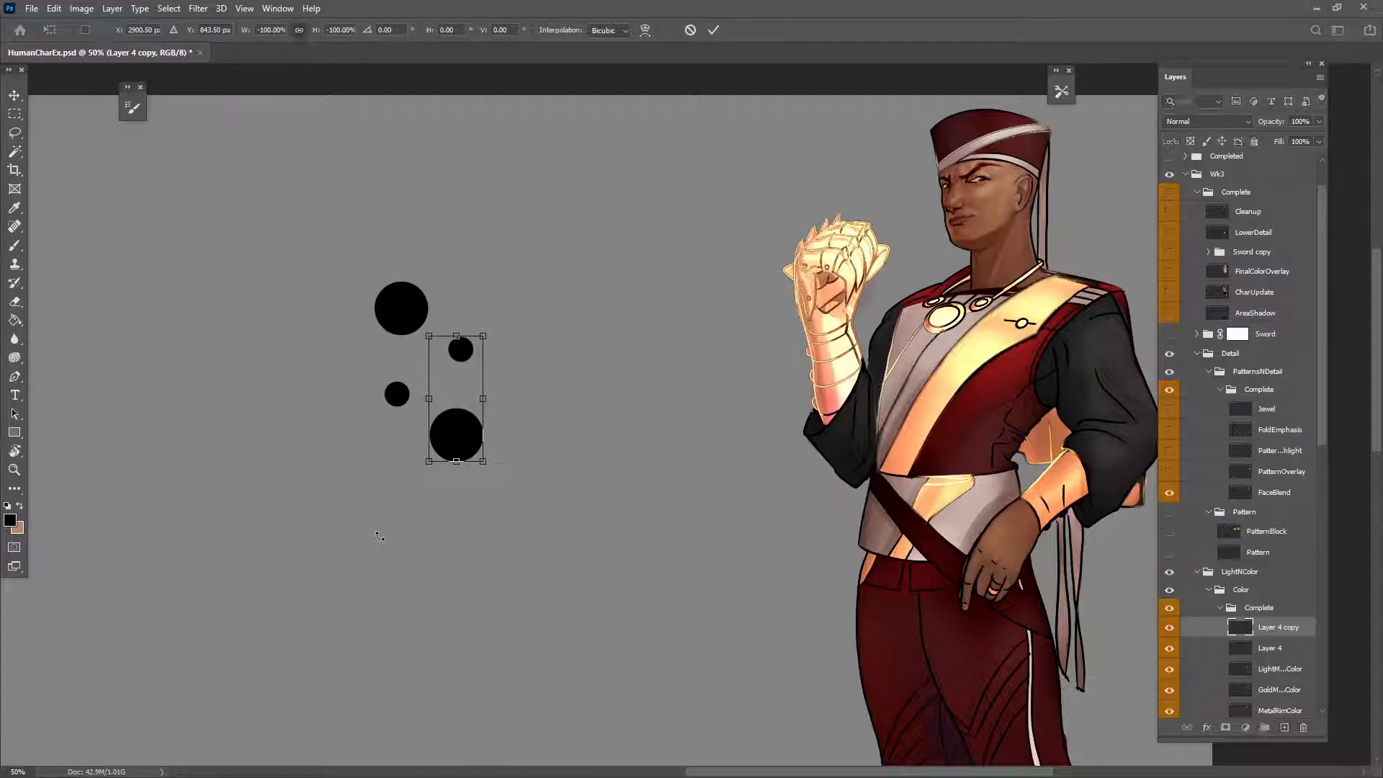
key("Return")
left_click_drag(458, 452, 395, 493)
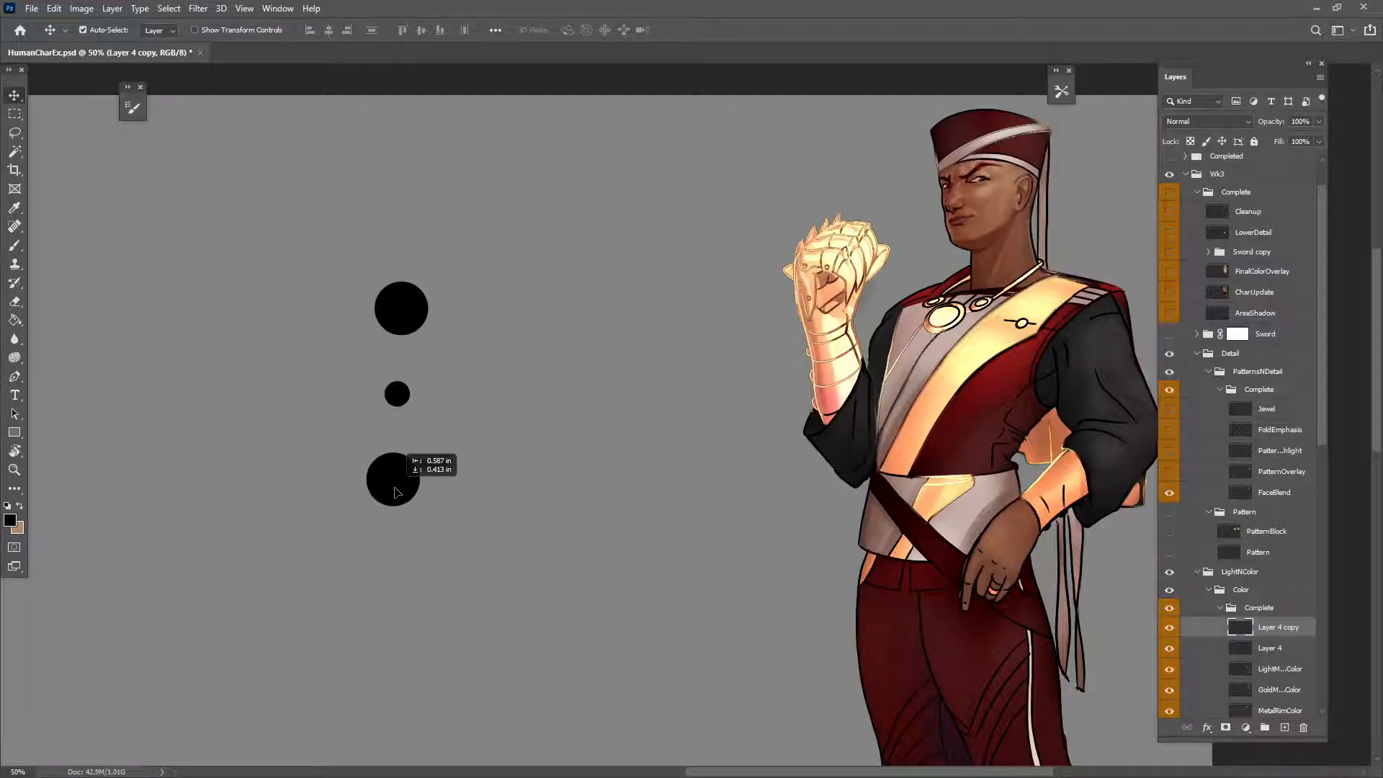
left_click(401, 309, "shift")
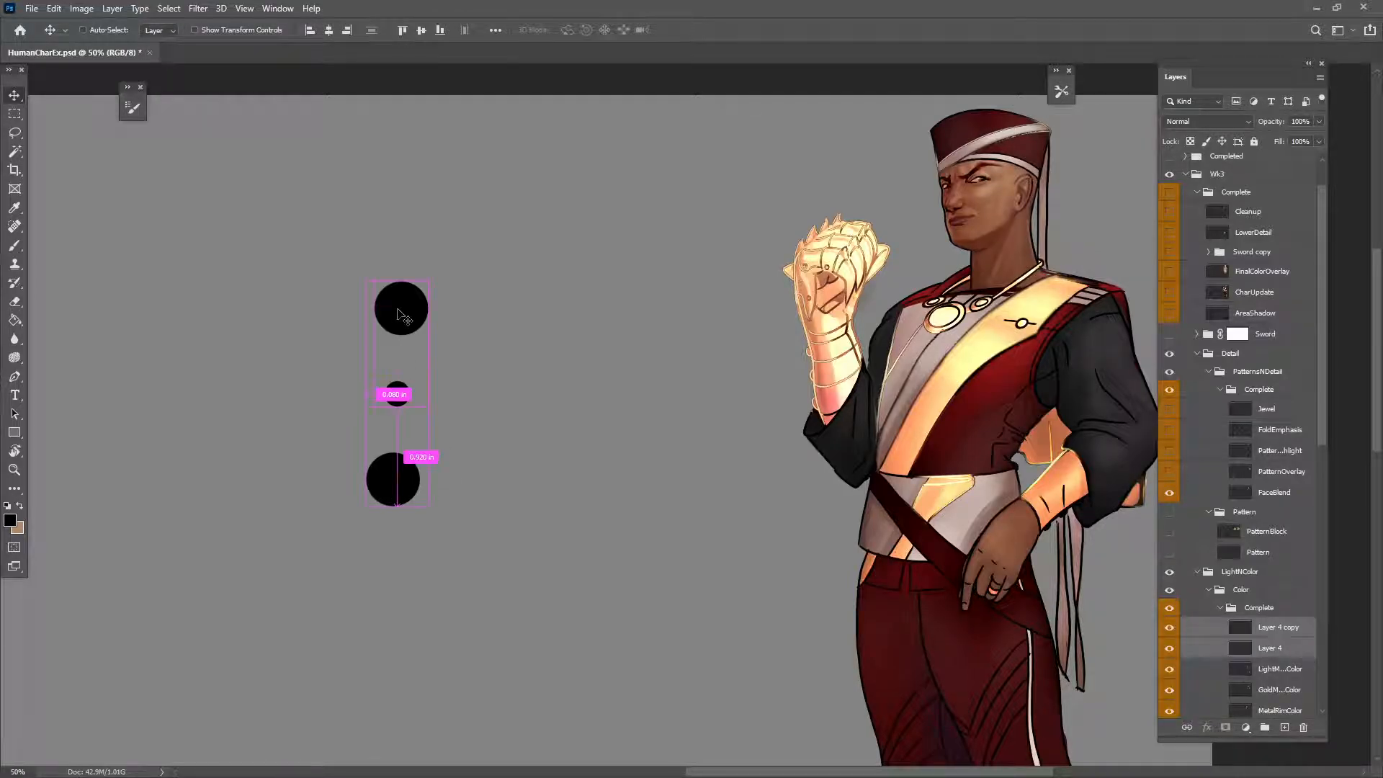
key("ctrl+e")
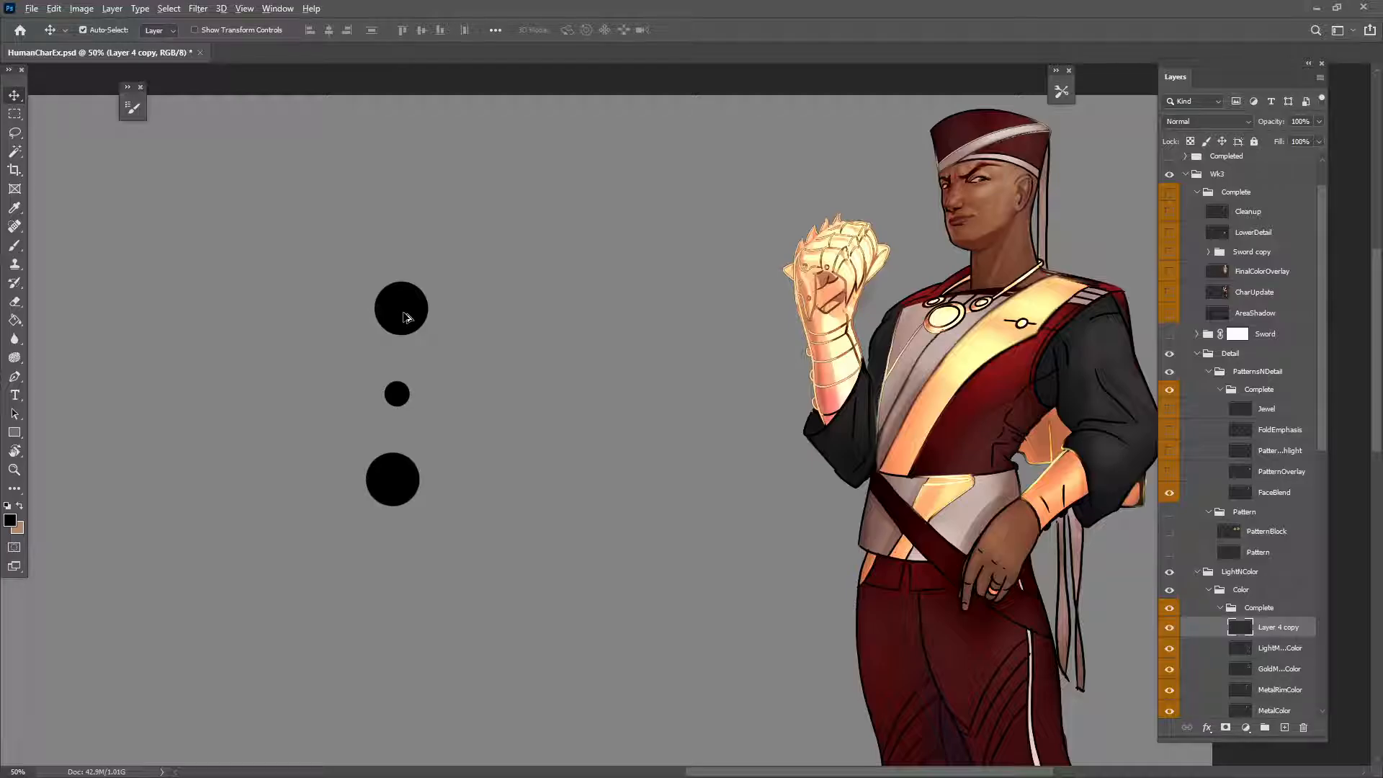
Step: Duplicate the dot column, rotate the copy 90 degrees, centre it on the small dot to form a cross, and merge the layers
left_click_drag(402, 315, 504, 417)
key("ctrl+r")
key("ctrl+t")
key("Return")
left_click_drag(403, 489, 367, 396)
key("ctrl+e")
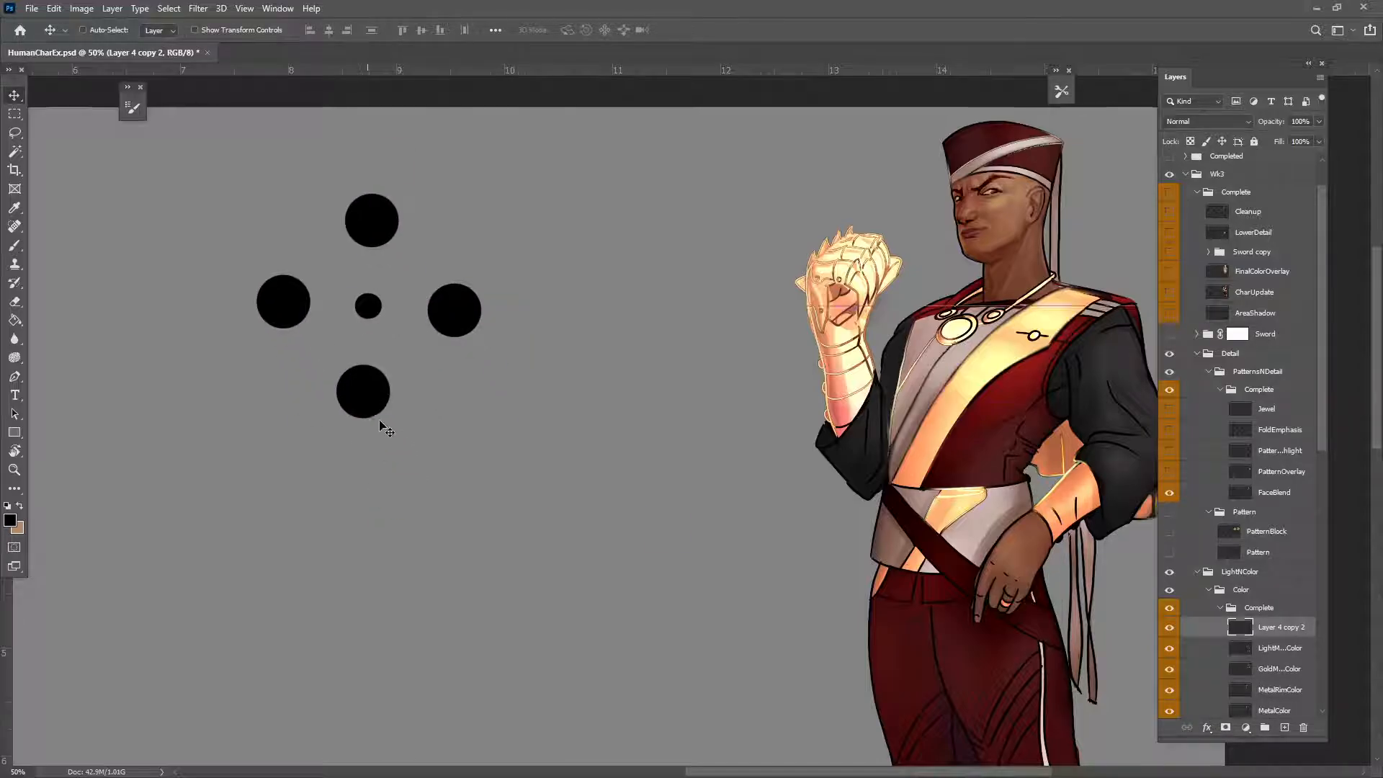
Step: Duplicate the dot cross into a grid two crosses wide and four high, and merge the copies
key("ctrl+minus")
key("ctrl+minus")
left_click_drag(710, 296, 656, 448)
key("ctrl+t")
key("Return")
key("ctrl+e")
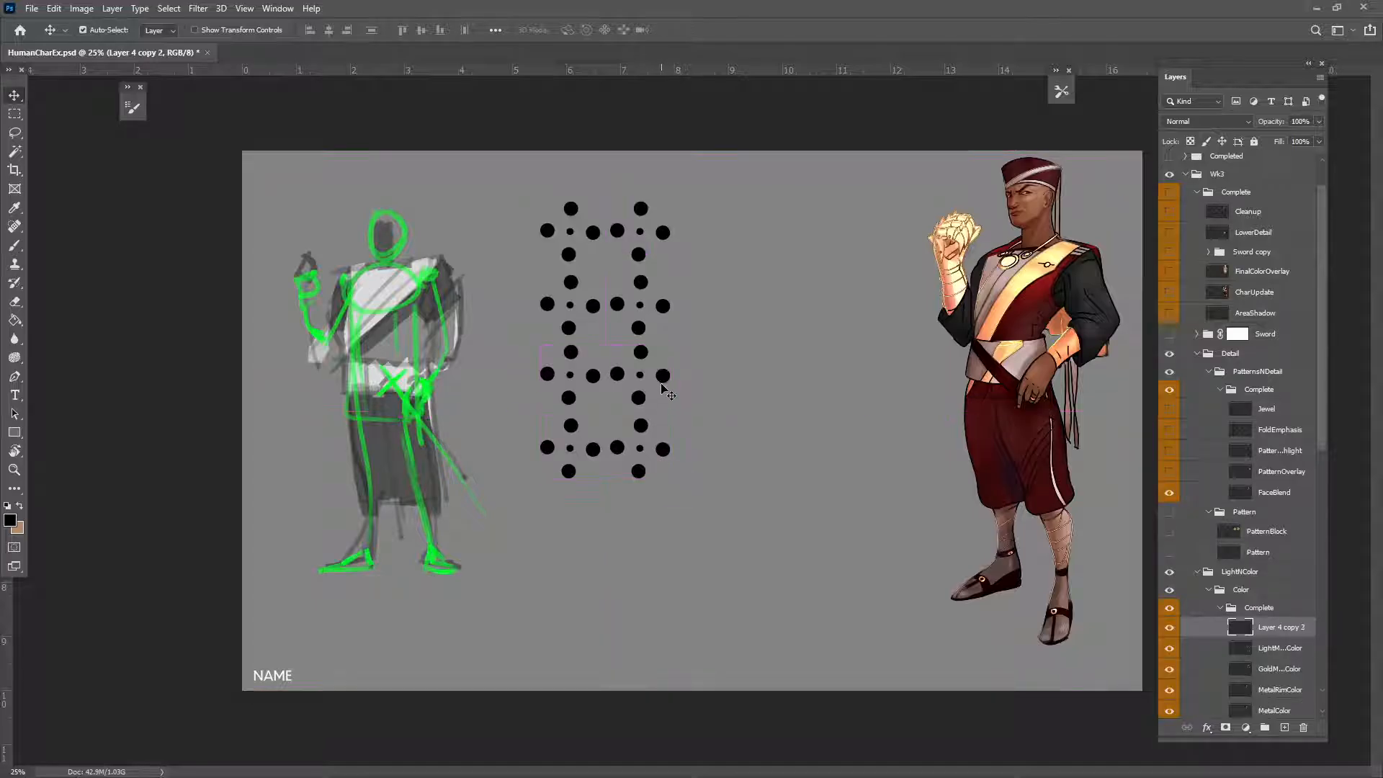
Step: Tile copies of the dot grid to four crosses wide down the canvas's full height, and merge them into one layer
left_click_drag(662, 377, 754, 661)
key("ctrl+e")
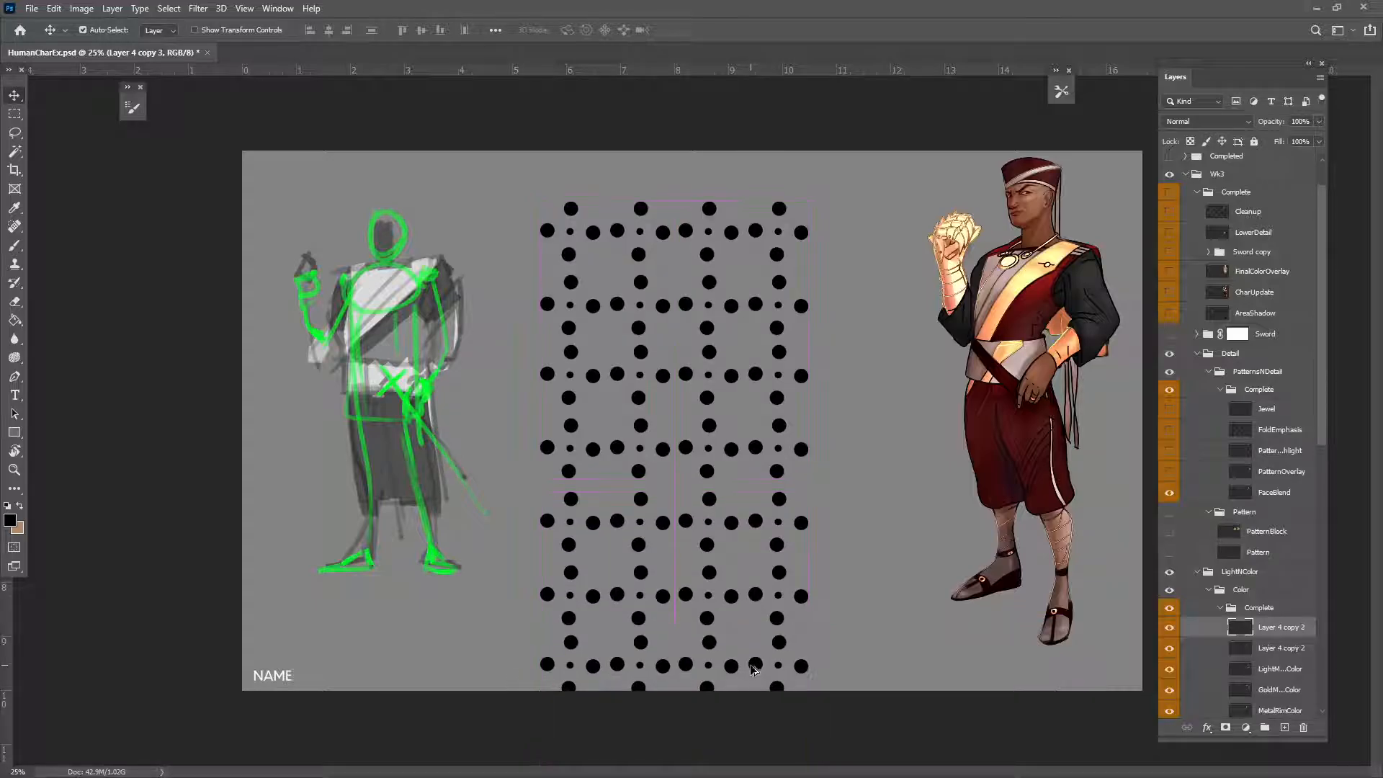
key("ctrl+e")
Step: Scale the dot pattern down to 24.80% and place it on the empty canvas next to the green sketch figure
key("ctrl+t")
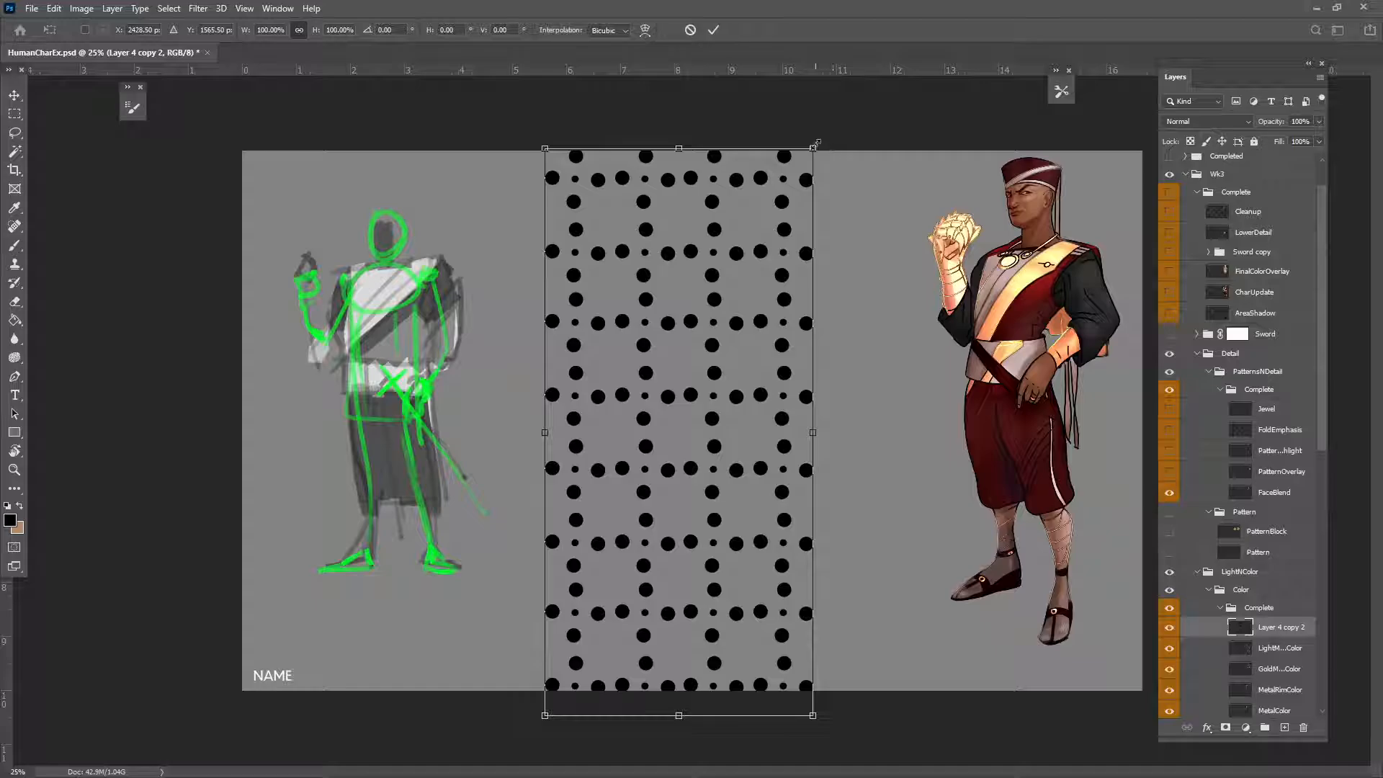
left_click_drag(817, 142, 611, 575)
left_click_drag(595, 640, 613, 368)
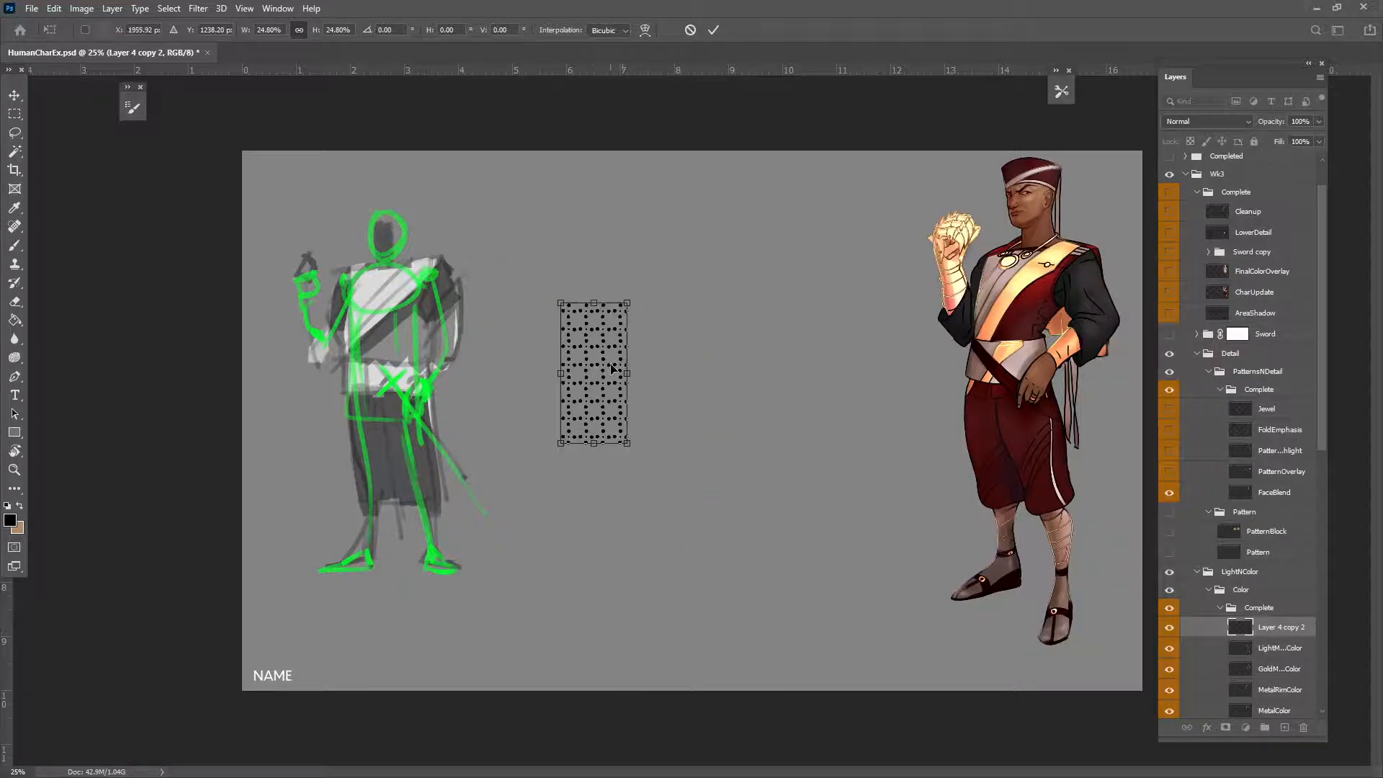
key("Return")
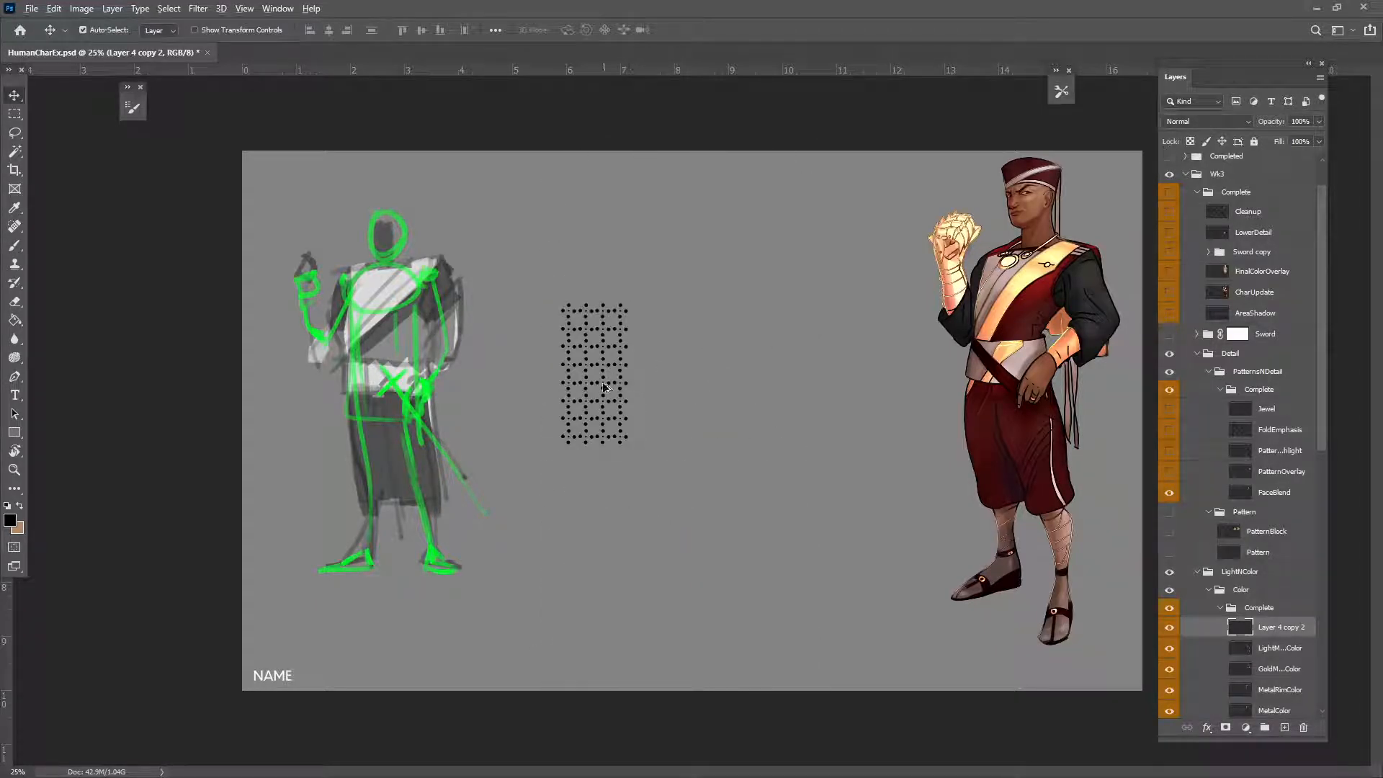
Step: Double the scaled pattern's width with a merged copy, and stack a duplicate beneath it between the two figures
left_click_drag(610, 389, 1109, 328)
key("ctrl+e")
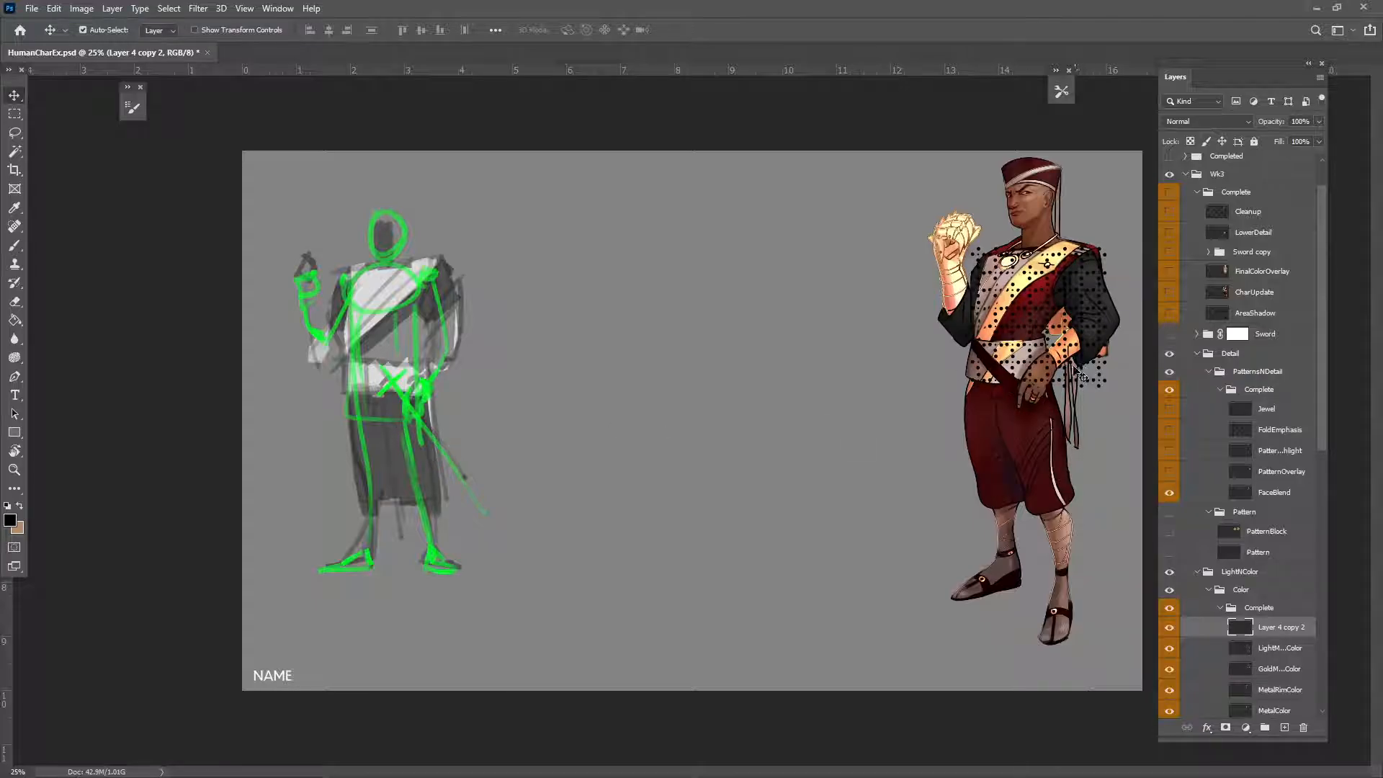
left_click_drag(1069, 366, 722, 572)
key("ctrl+z")
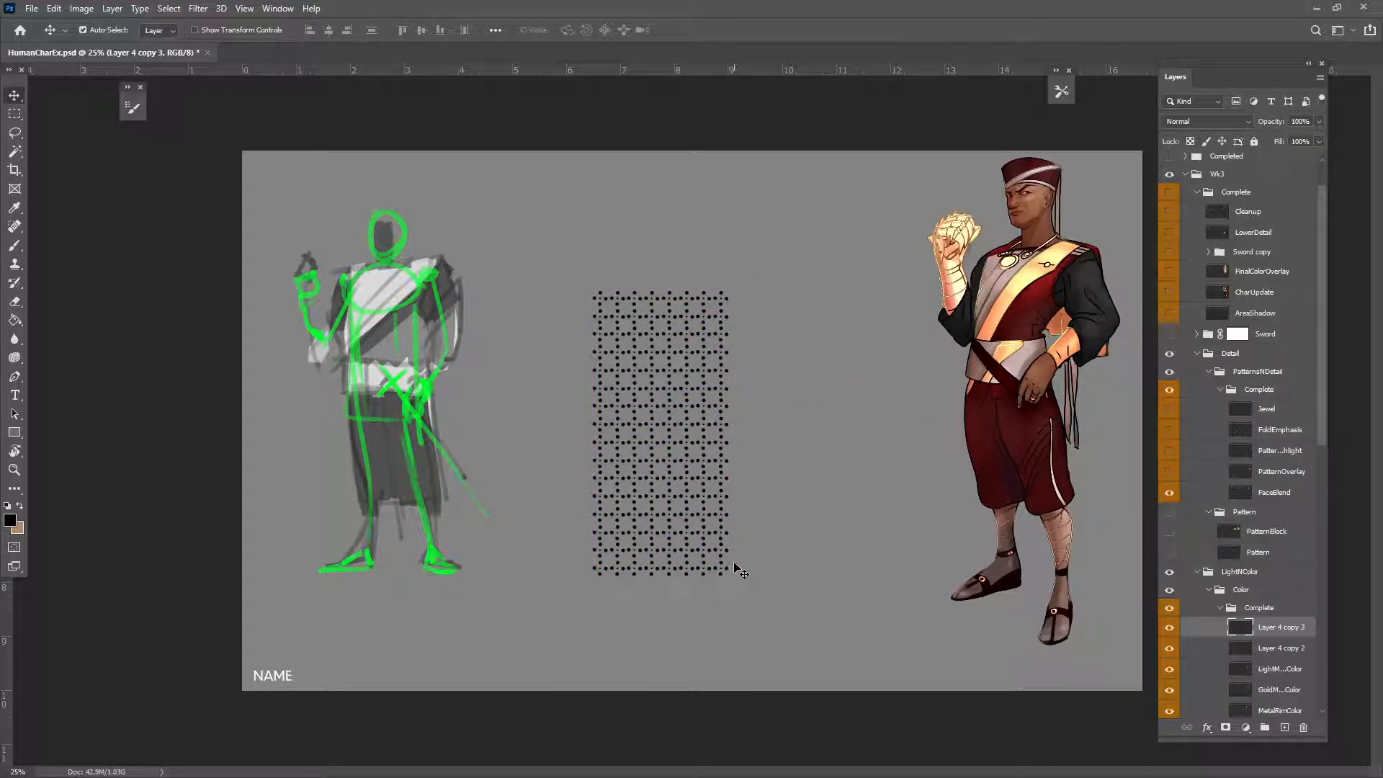
key("ctrl+t")
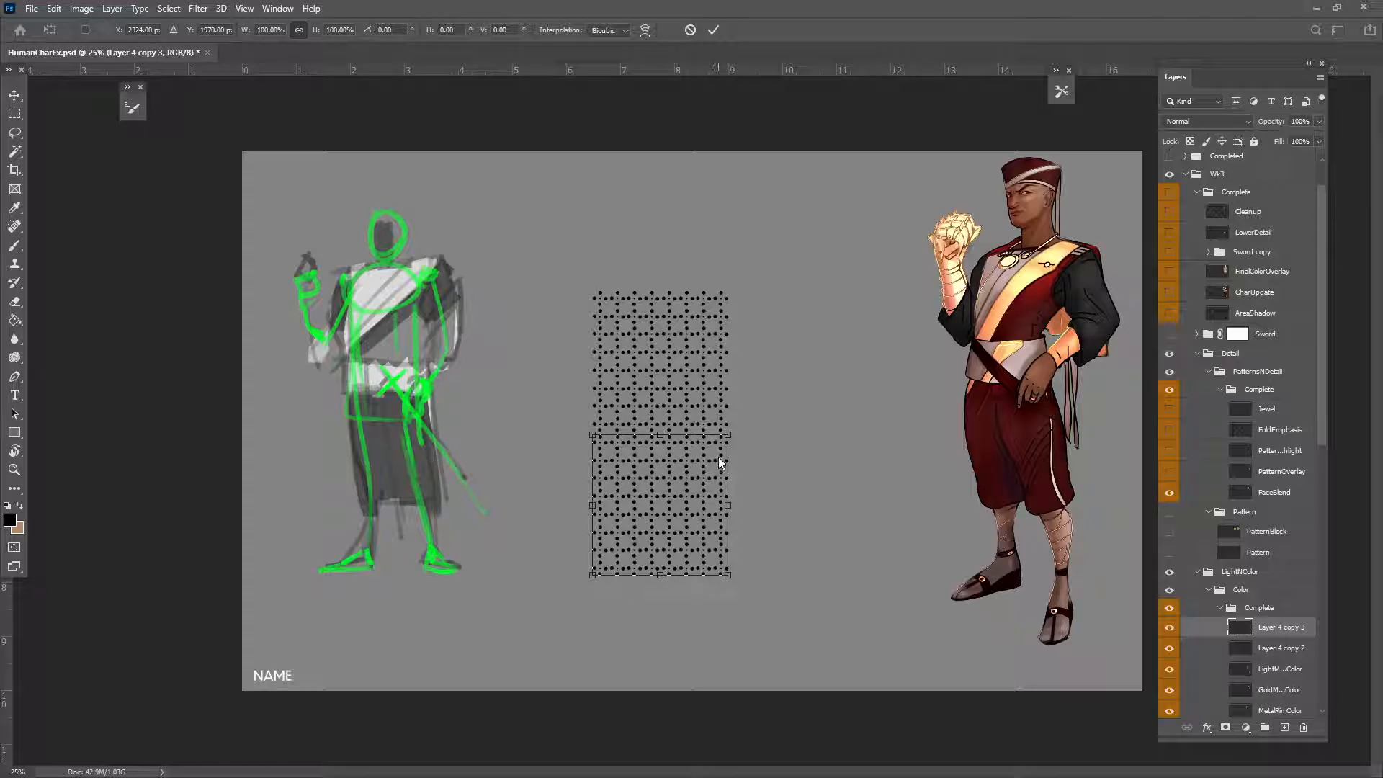
key("alt+space")
key("Escape")
key("Return")
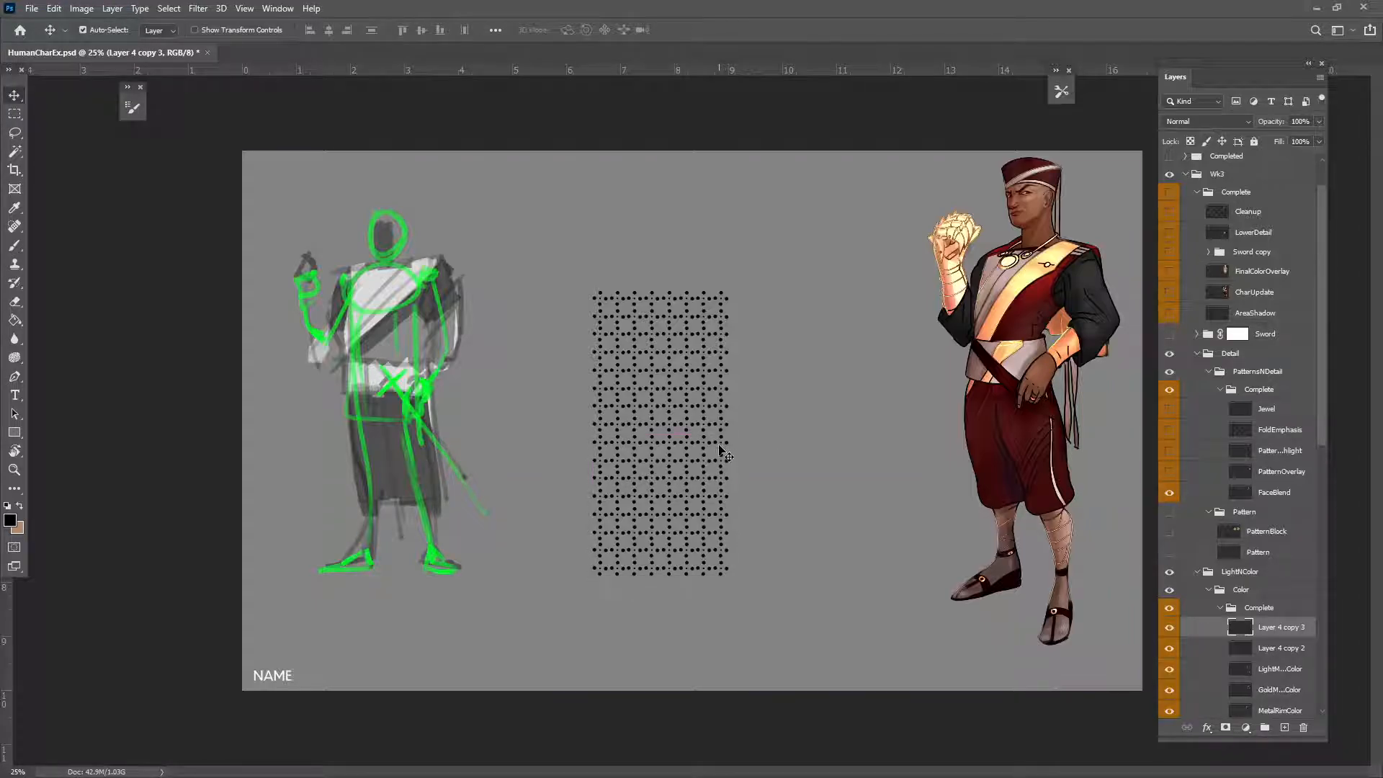
Step: Merge the stacked pattern copies, double the block's width with a merged duplicate, and shift the block up toward the green sketch figure
key("Delete")
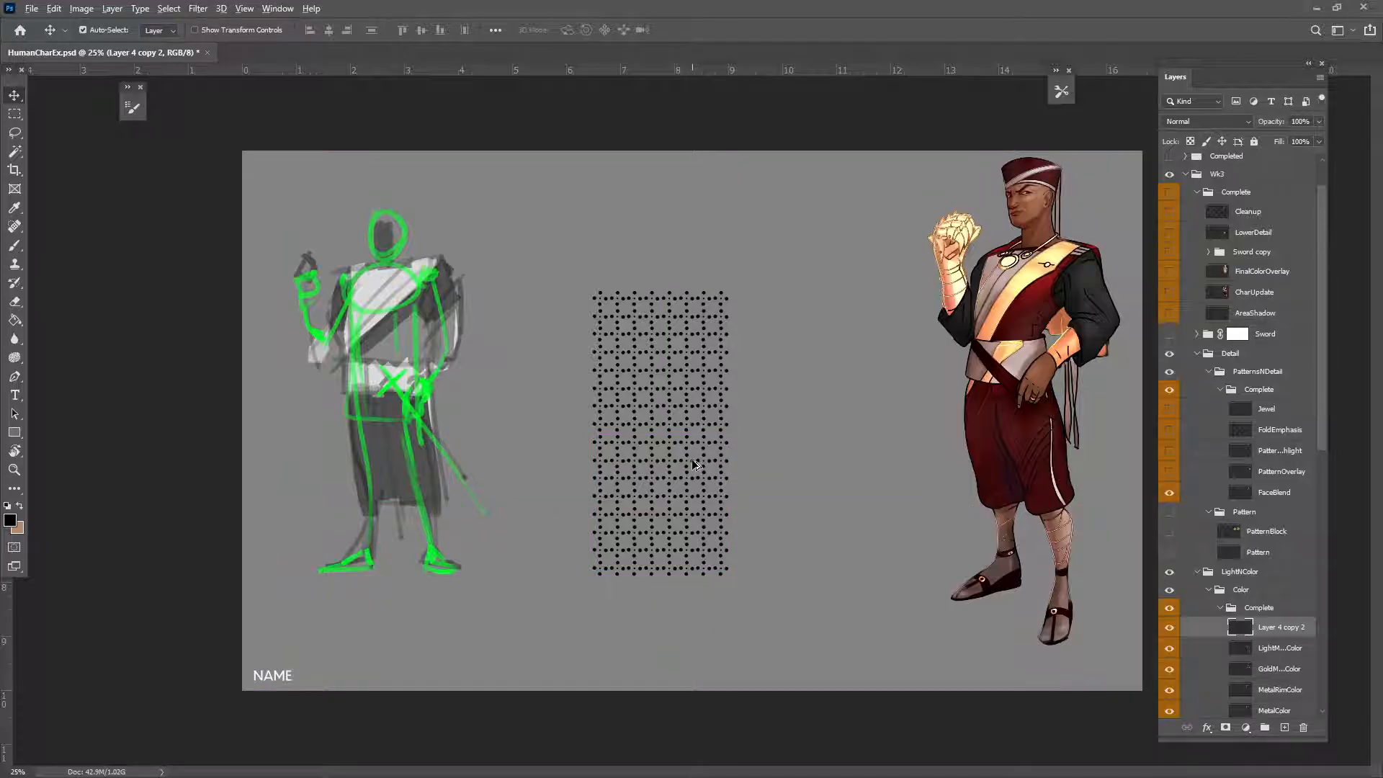
left_click_drag(696, 465, 835, 472)
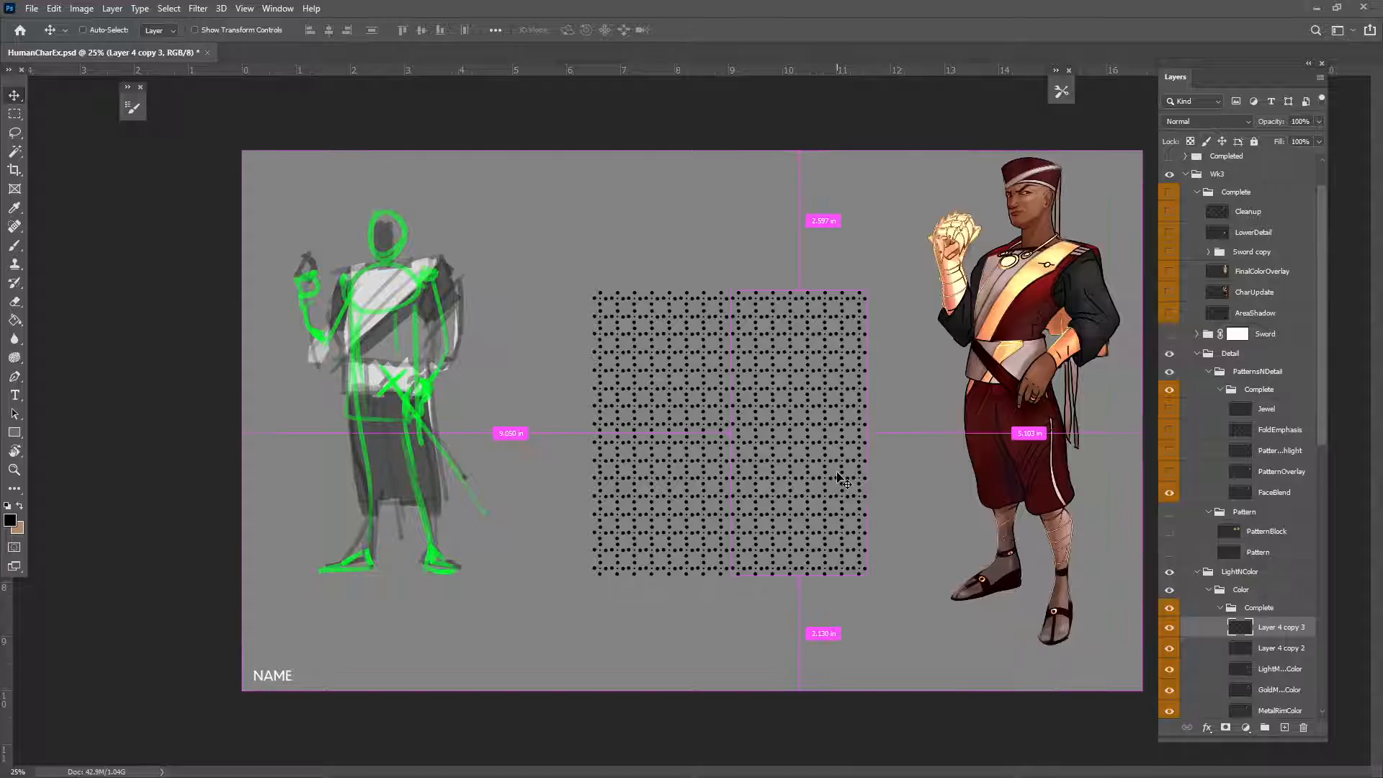
key("Delete")
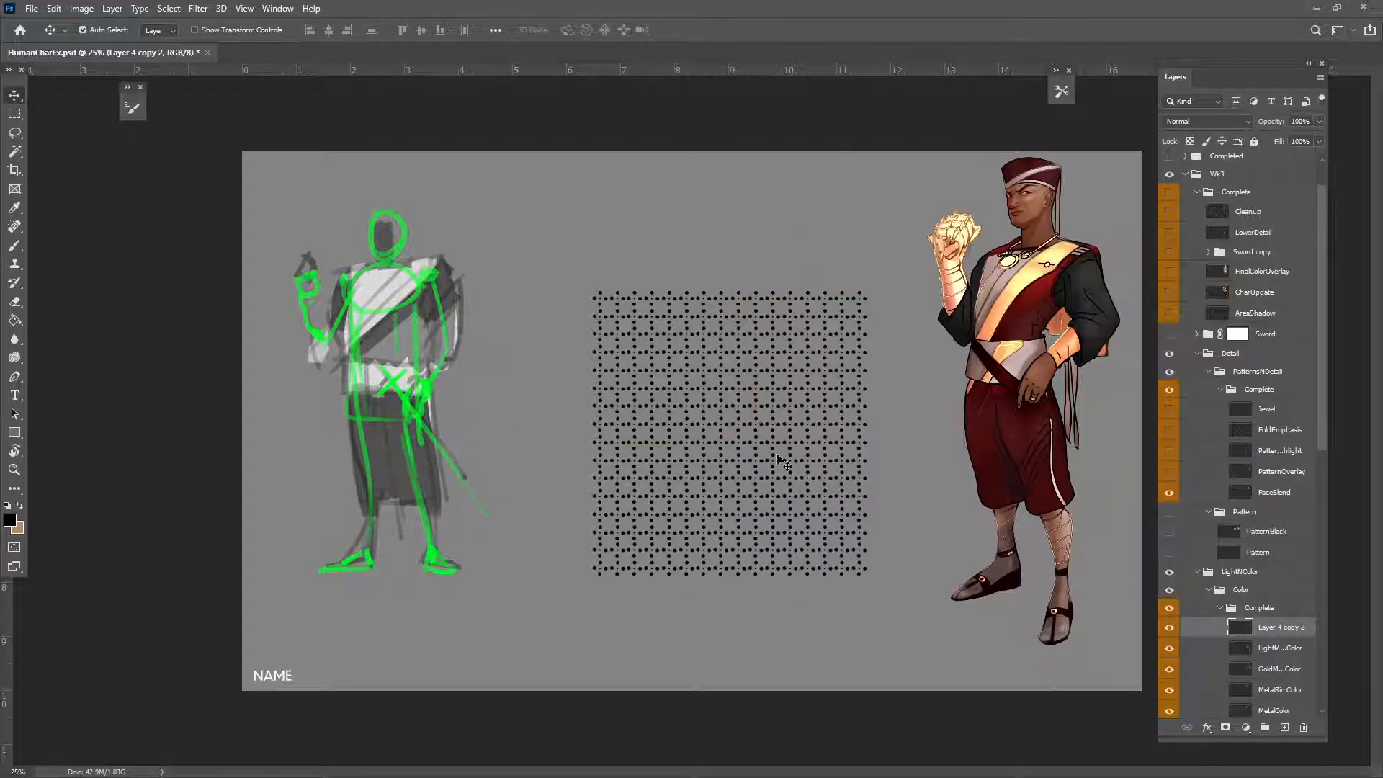
left_click_drag(776, 459, 727, 382)
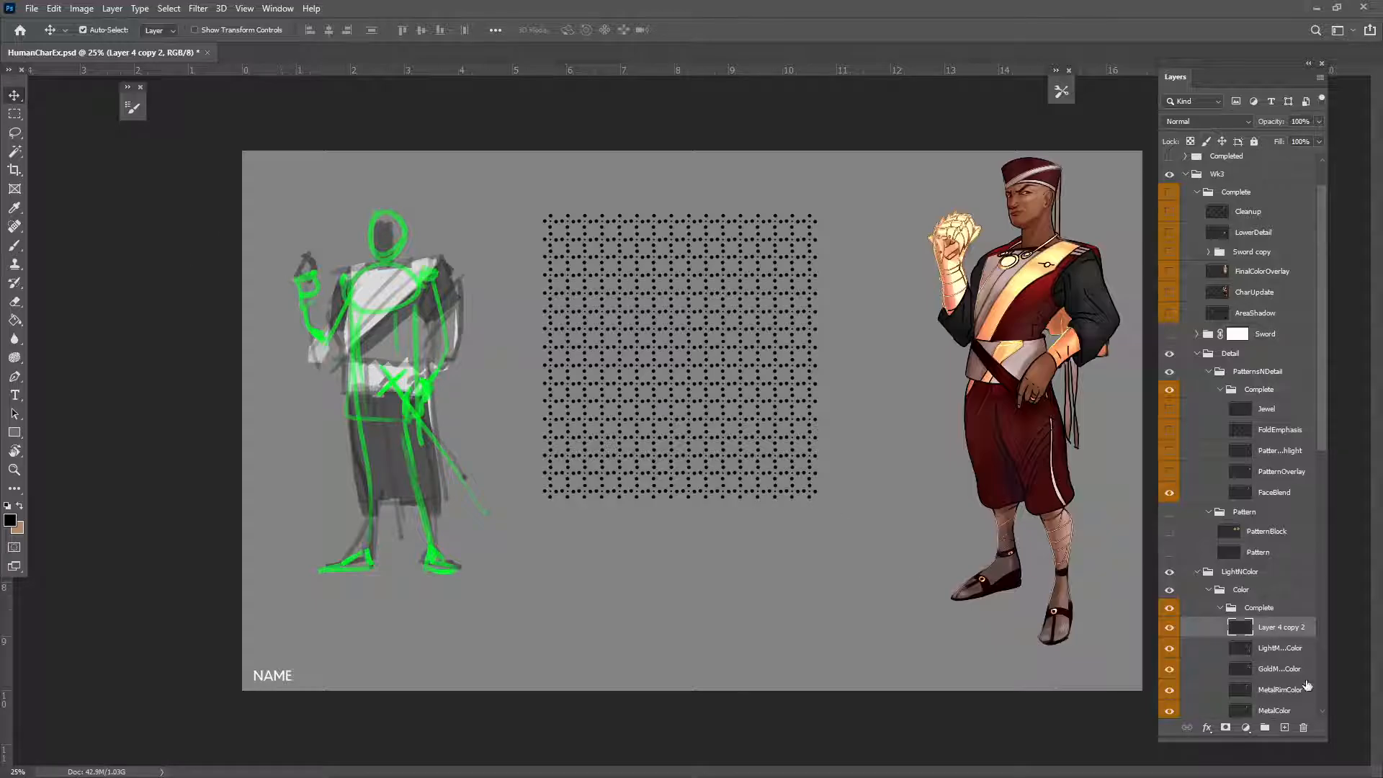
Step: Duplicate the merged dot pattern layer, hide the original Layer 4 copy 2, and move the copy over the rendered character
left_click_drag(1278, 632, 1285, 727)
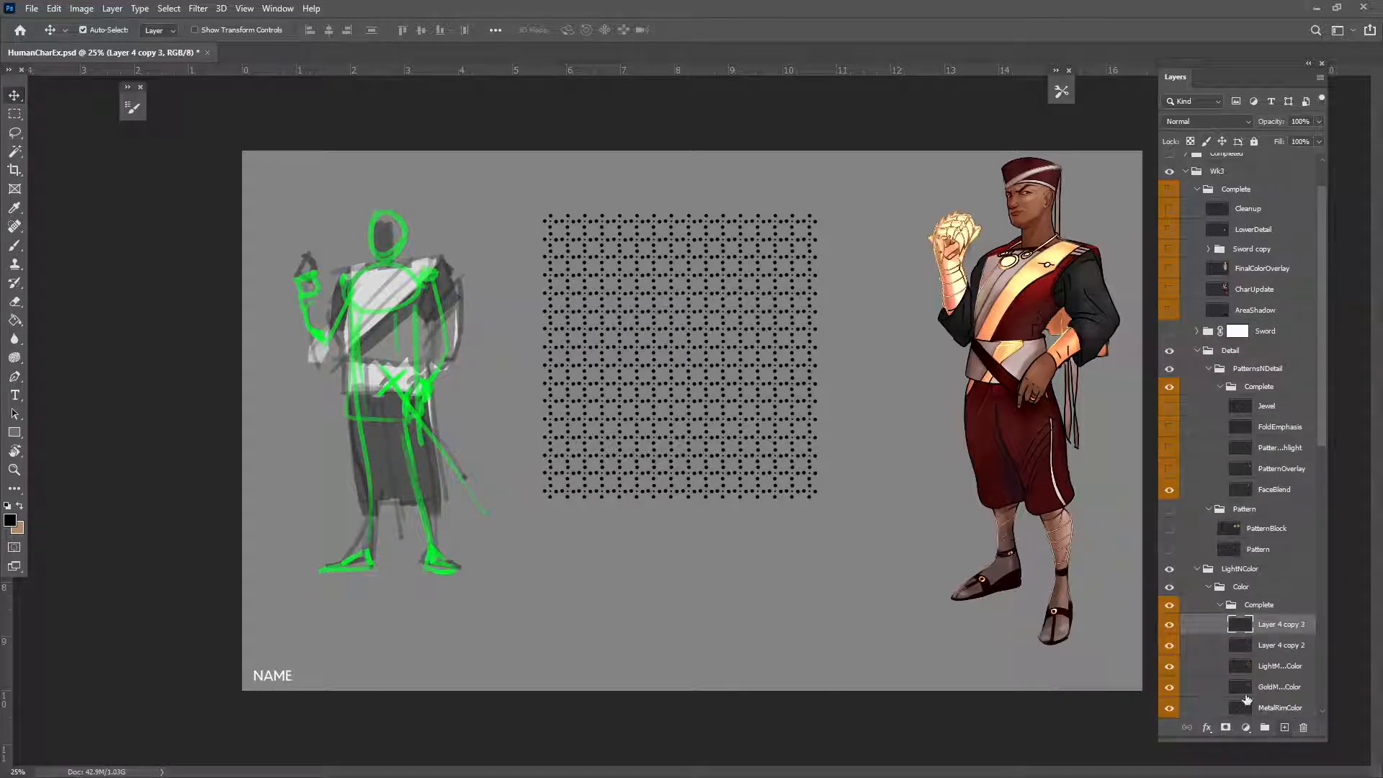
left_click(1168, 646)
key("ctrl+plus")
key("ctrl+plus")
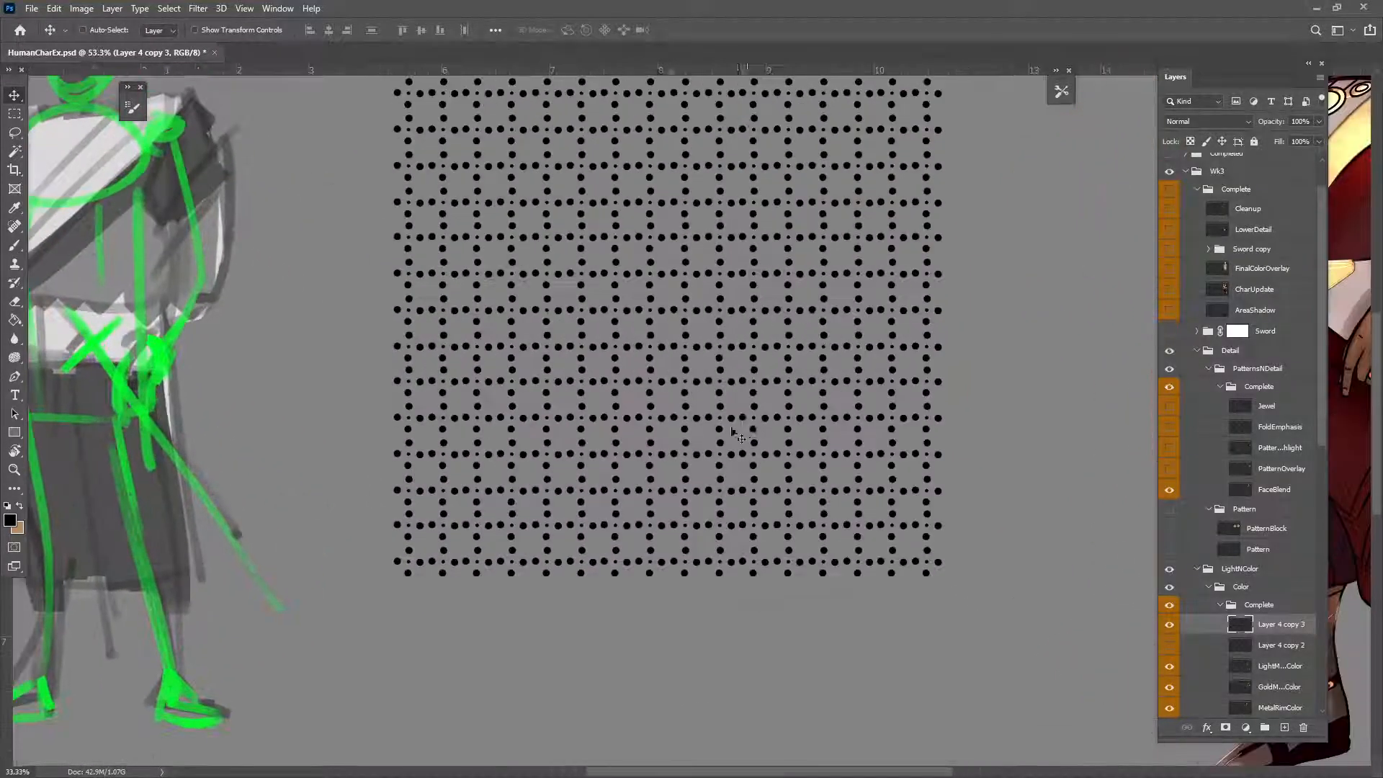
left_click_drag(757, 380, 953, 426)
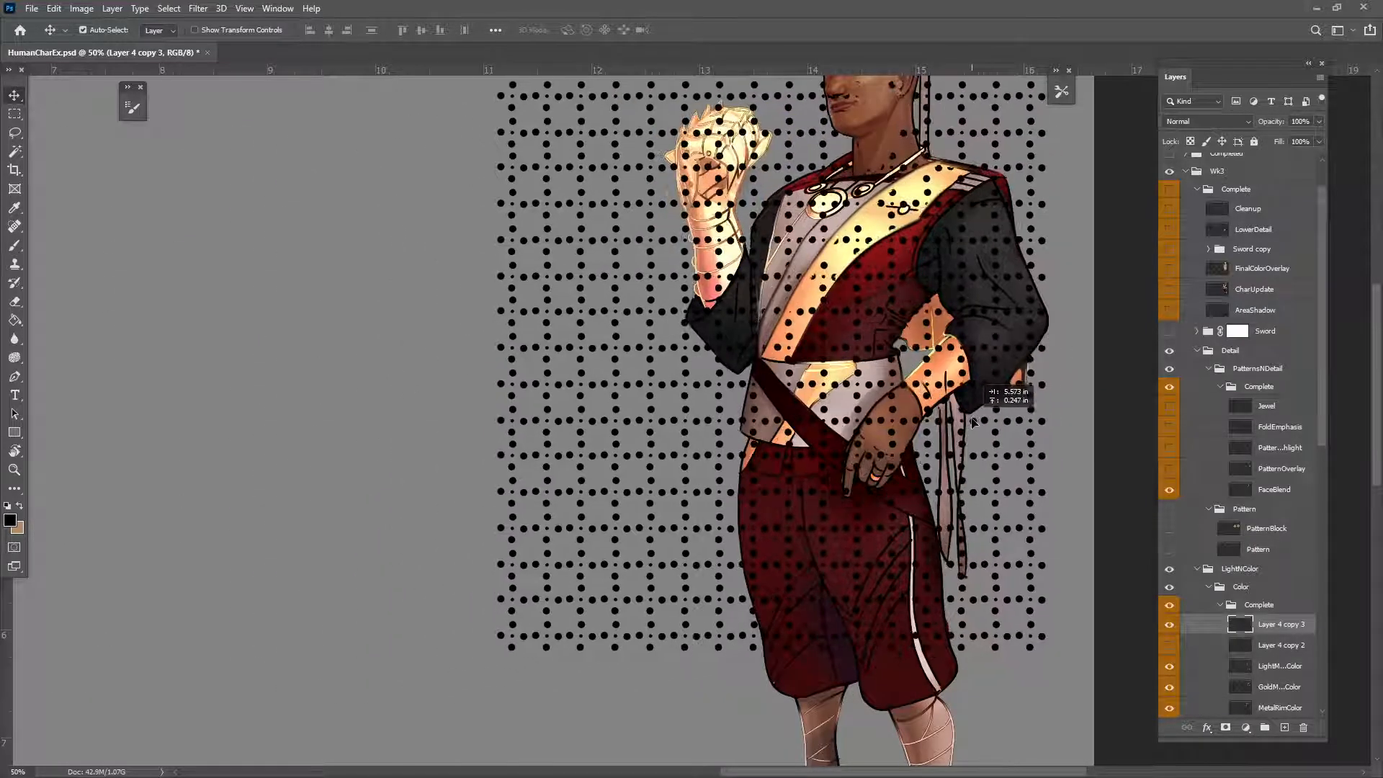
Step: Scale the dot pattern copy to about 68% and position it over the character's torso, from chin to upper trousers
key("ctrl+t")
left_click_drag(497, 645, 703, 493)
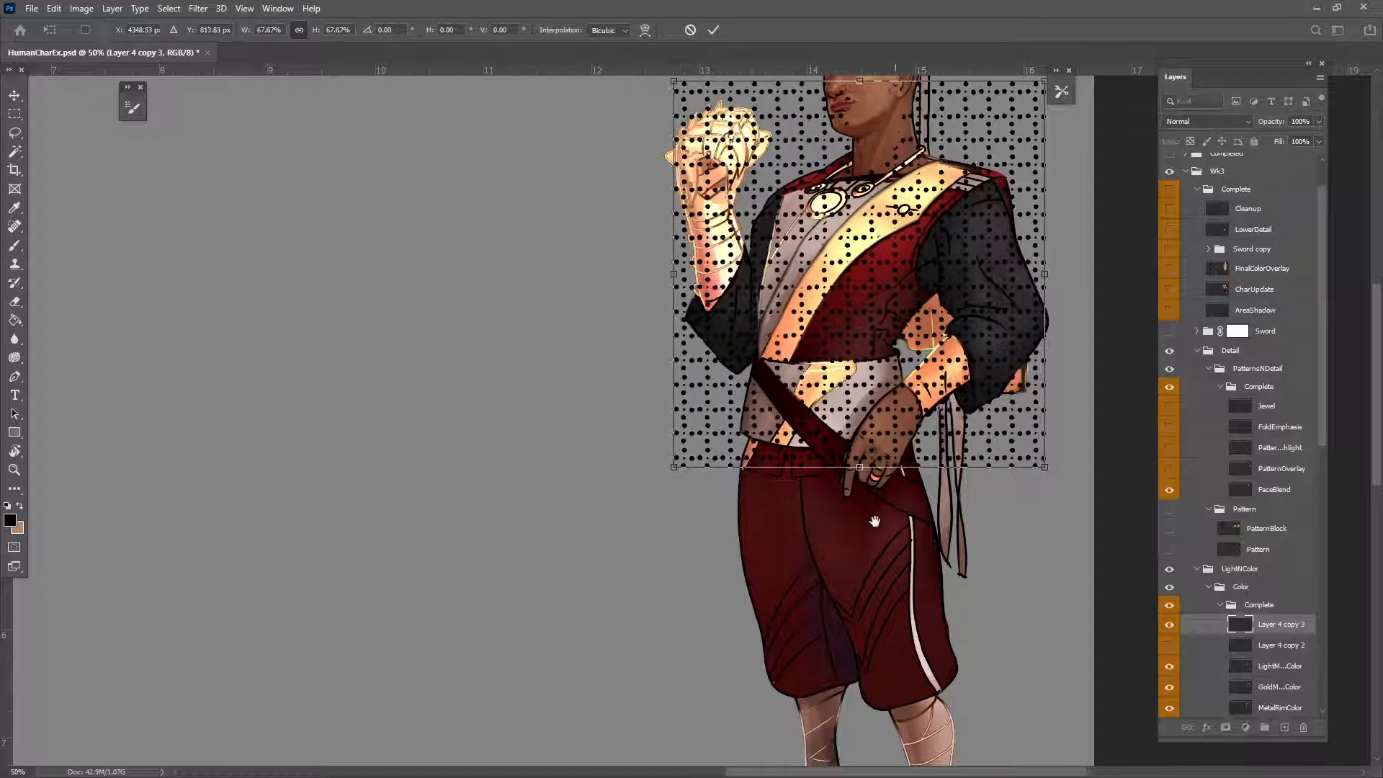
left_click_drag(874, 519, 763, 624)
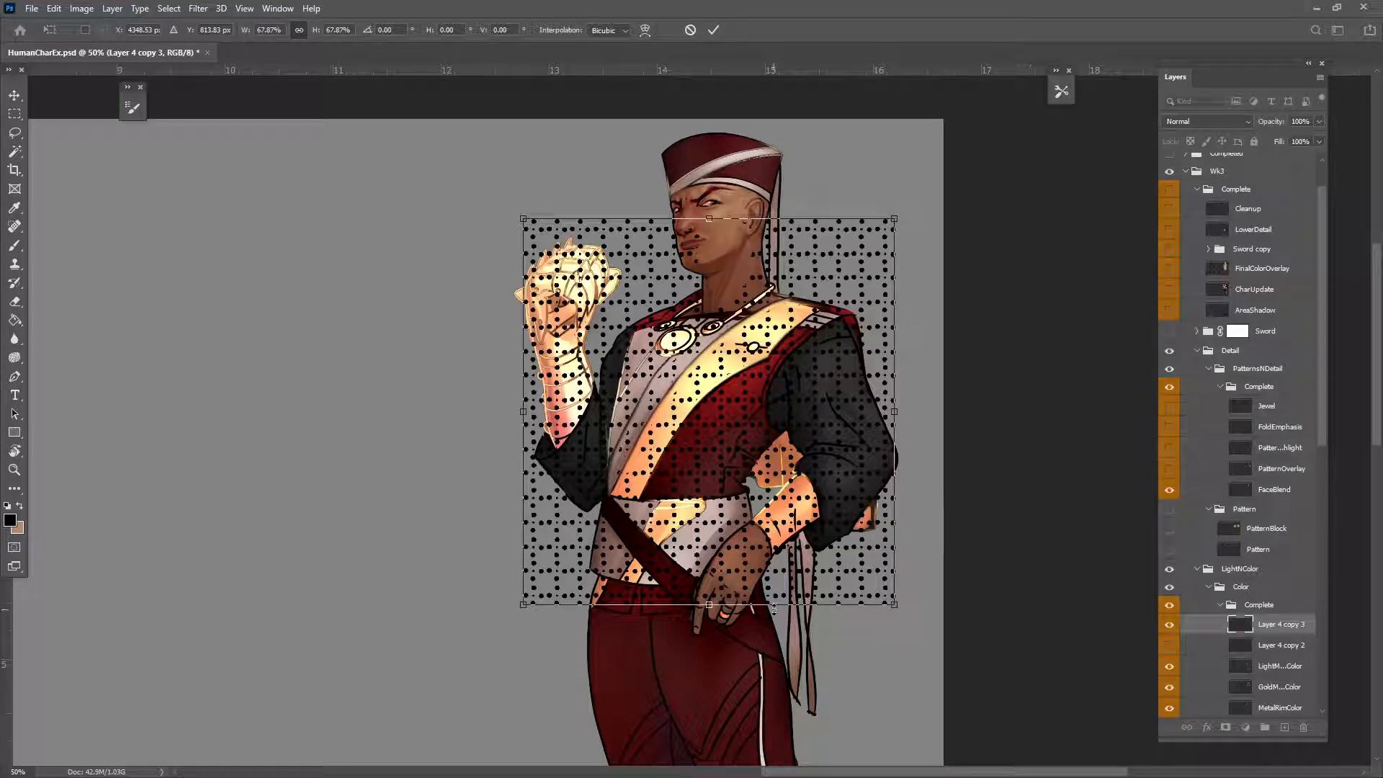
key("Return")
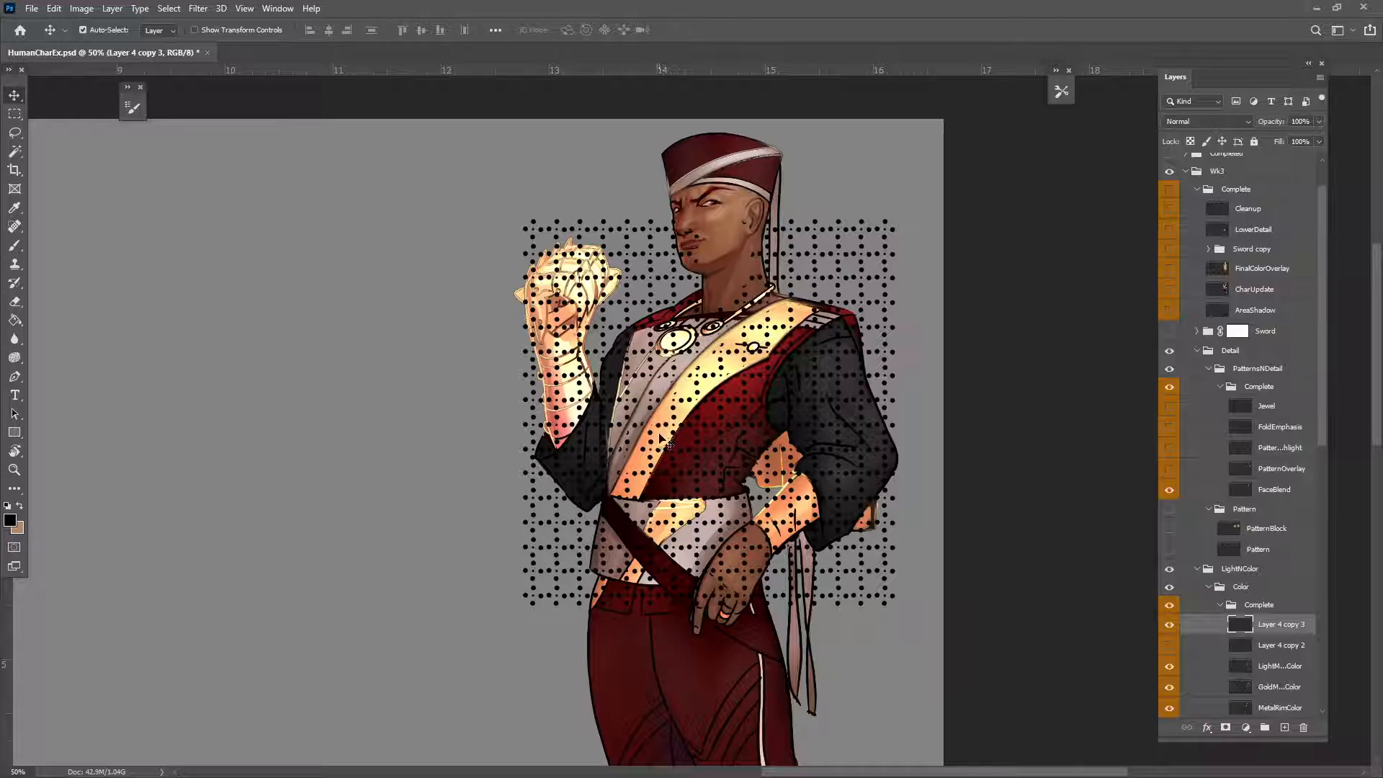
mouse_move(677, 441)
left_mouse_down()
mouse_move(564, 483)
mouse_move(399, 466)
mouse_move(663, 497)
mouse_move(656, 465)
mouse_move(673, 461)
left_mouse_up()
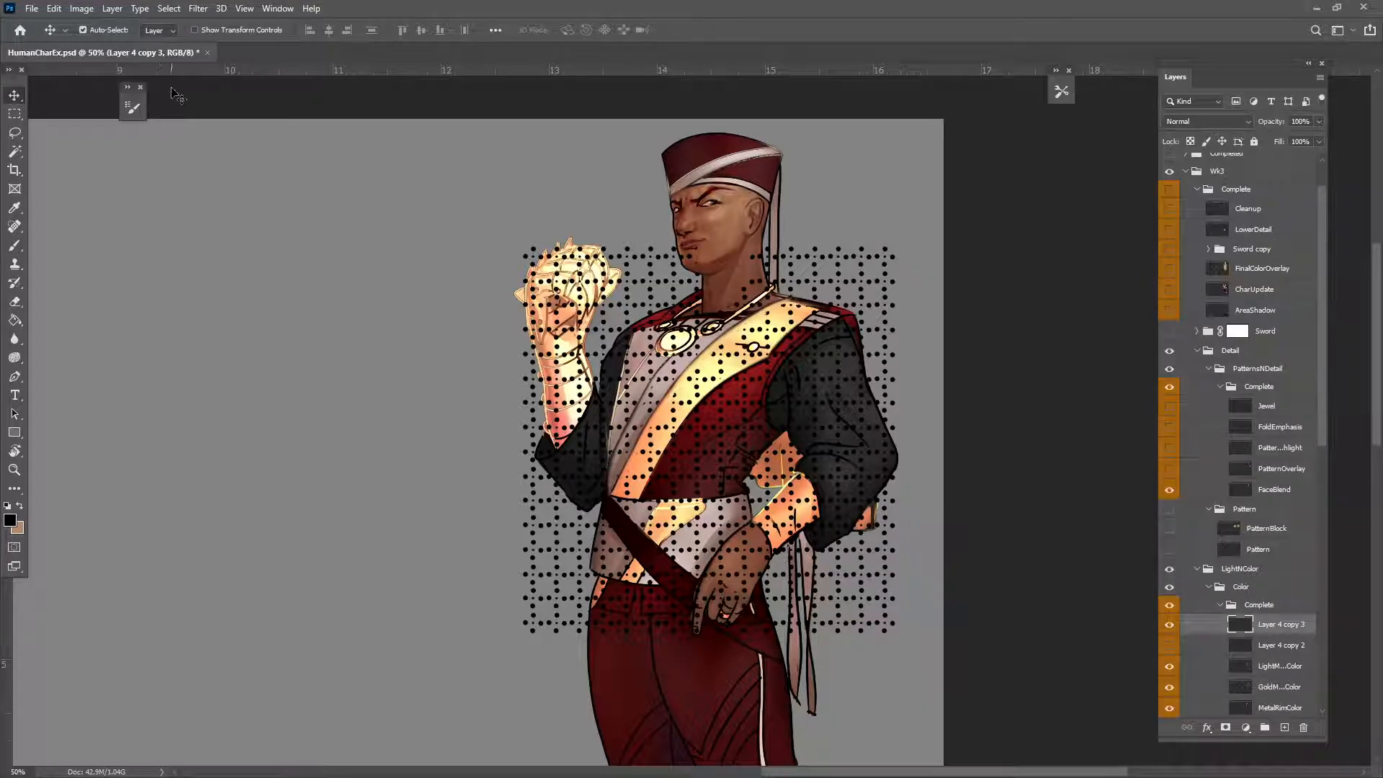
Step: Search the layer stack for the character's base fill layer, undoing any accidental shift of the BodyLight layer
scroll(1279, 677, "down", 6)
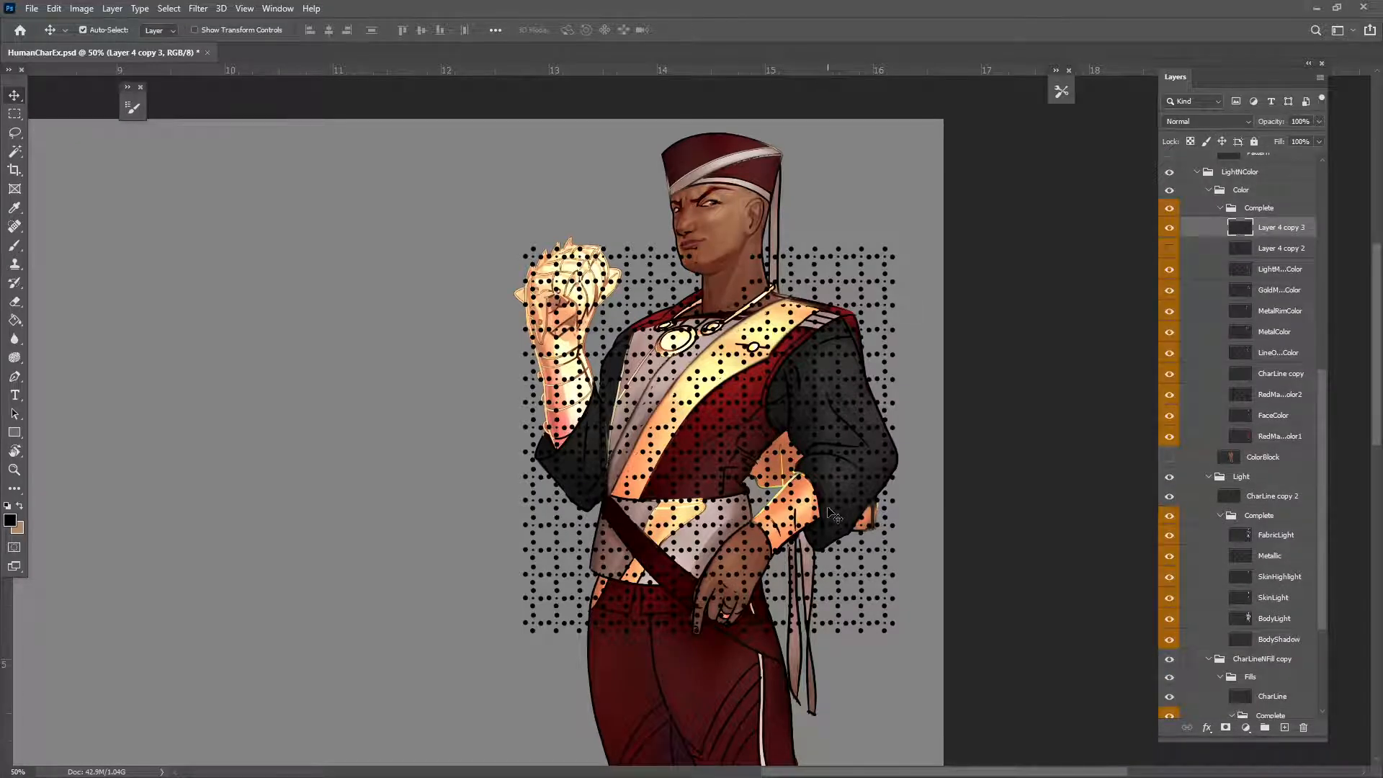
left_click(827, 546)
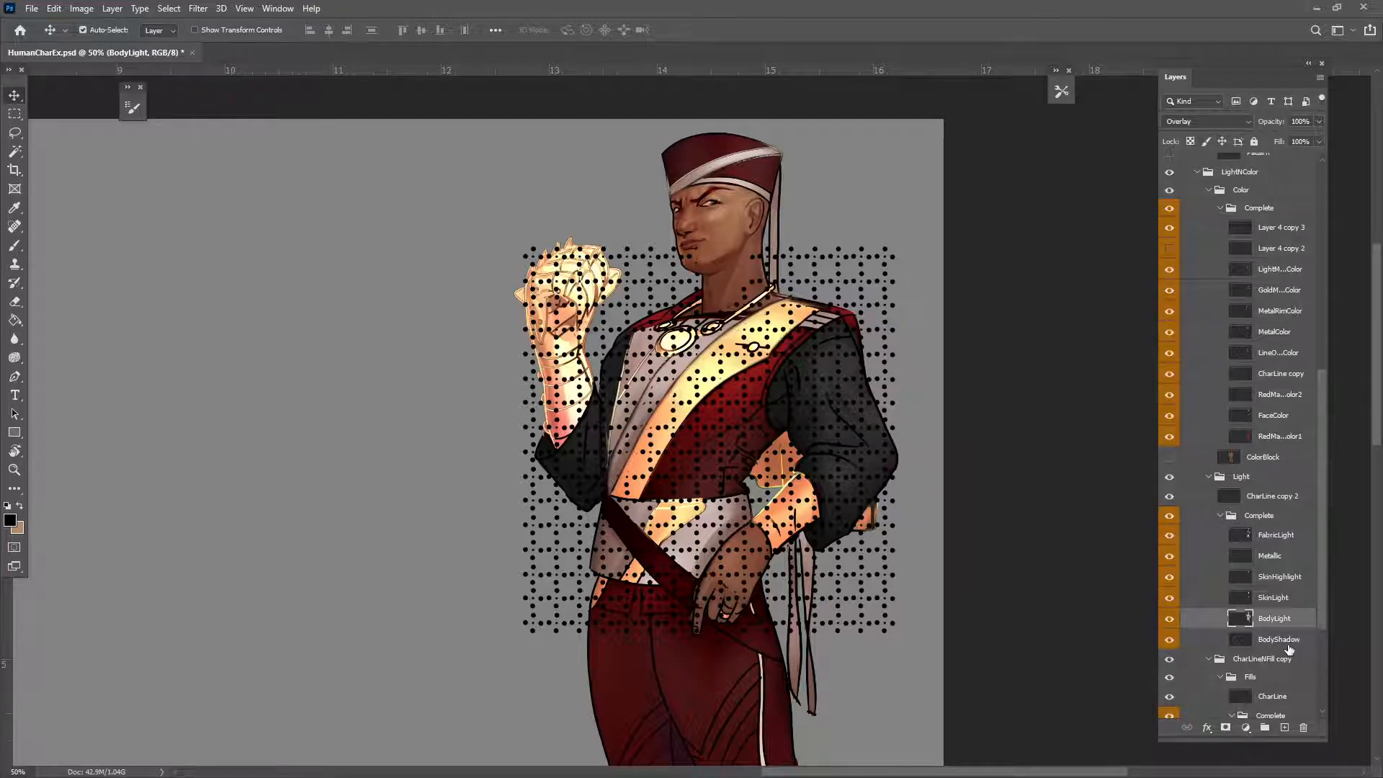
scroll(1279, 643, "down", 5)
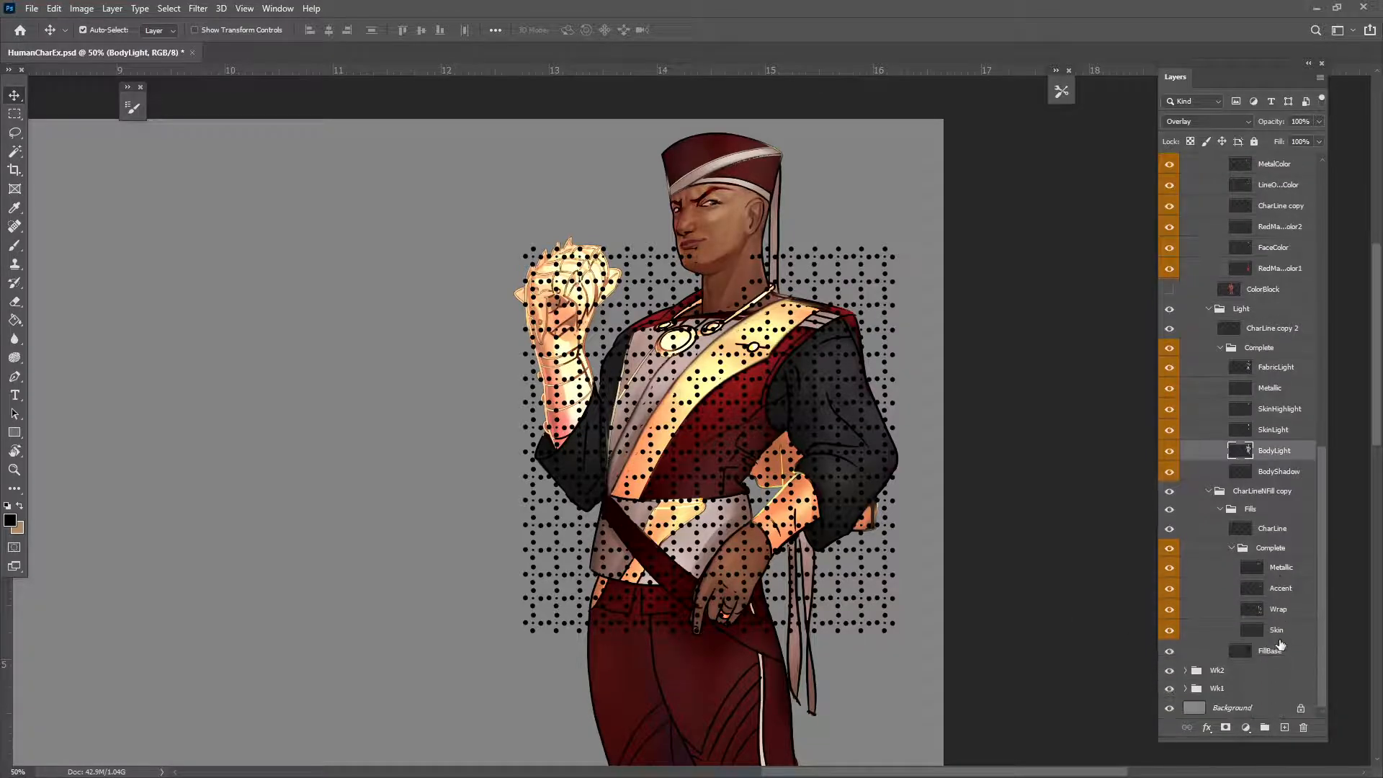
scroll(1306, 645, "up", 7)
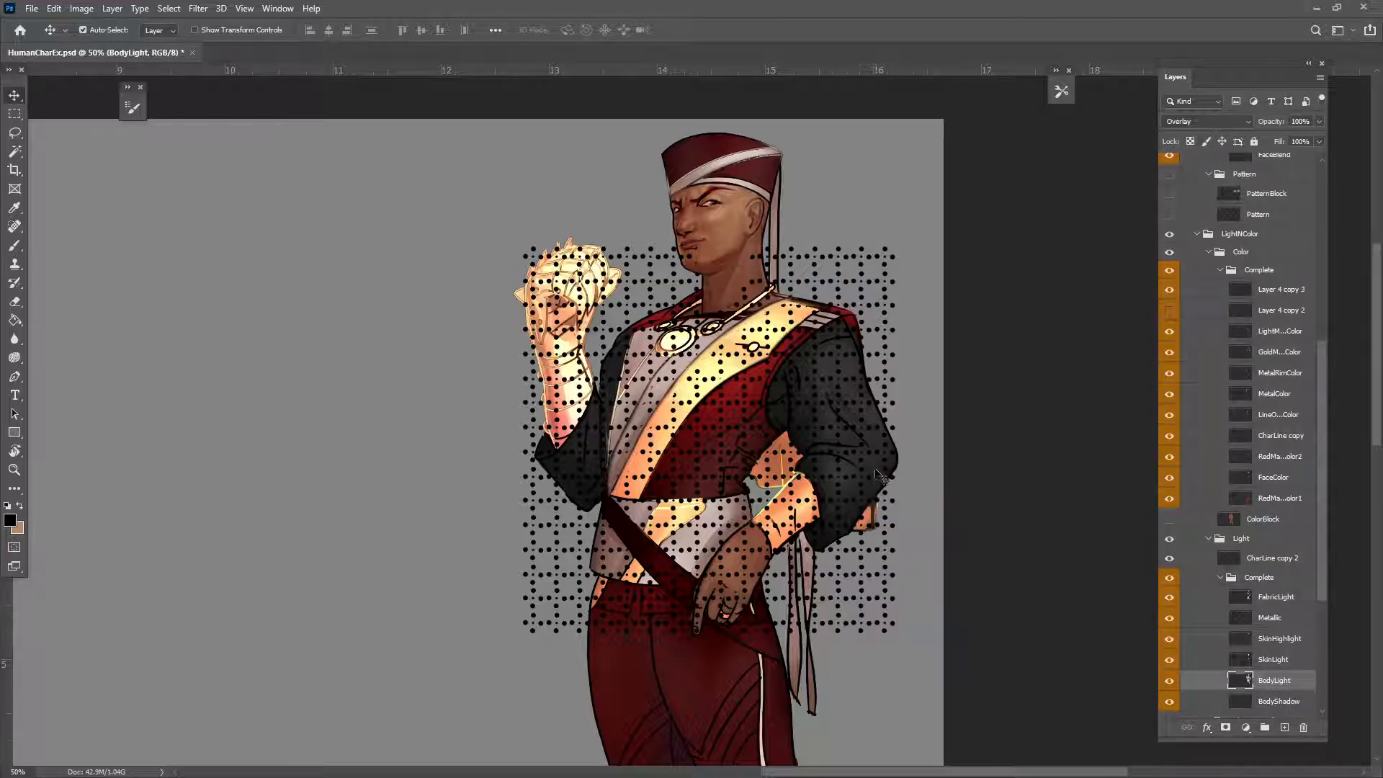
left_click_drag(875, 470, 877, 474)
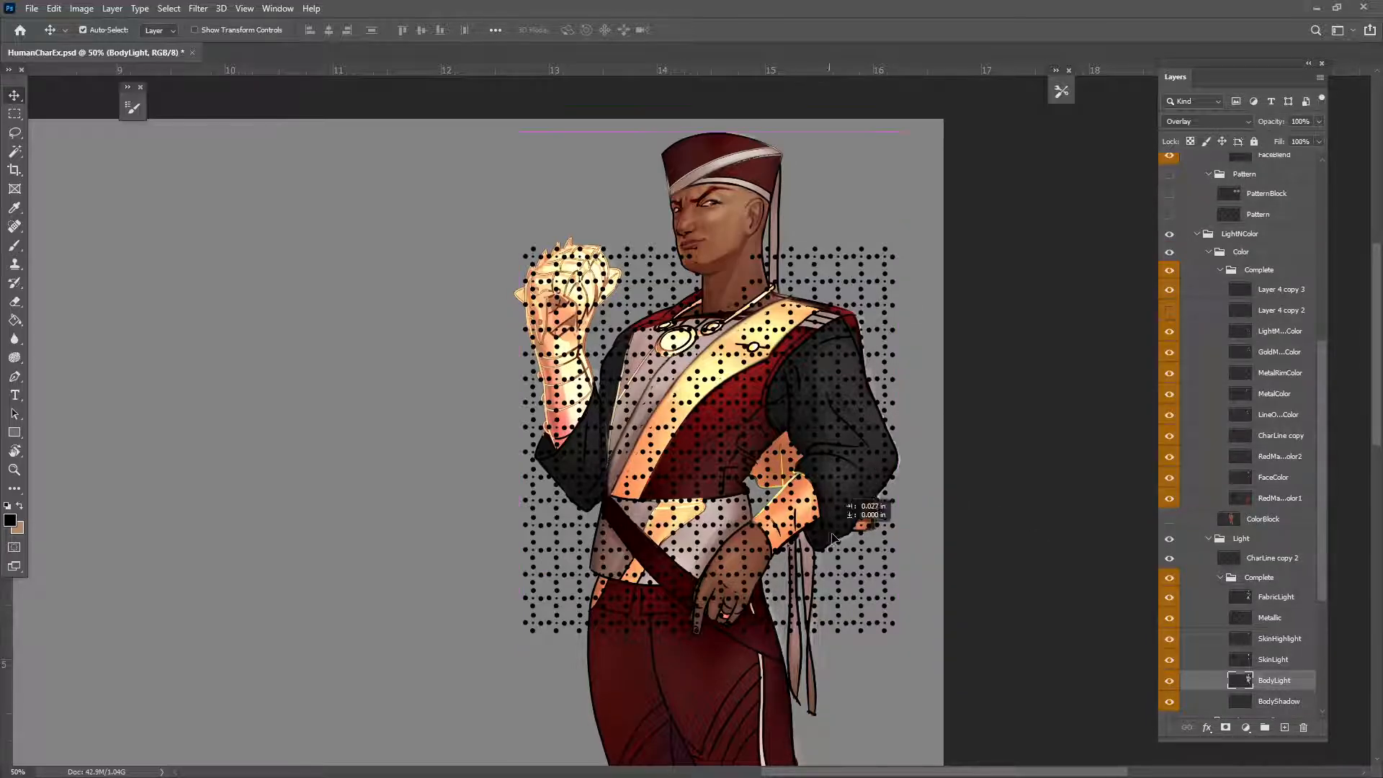
key("ctrl+z")
key("ctrl+z")
Step: Hide BodyLight, the dot pattern and the colour layers down to FaceColor, and undo the shift of FabricLight
left_click(1170, 683)
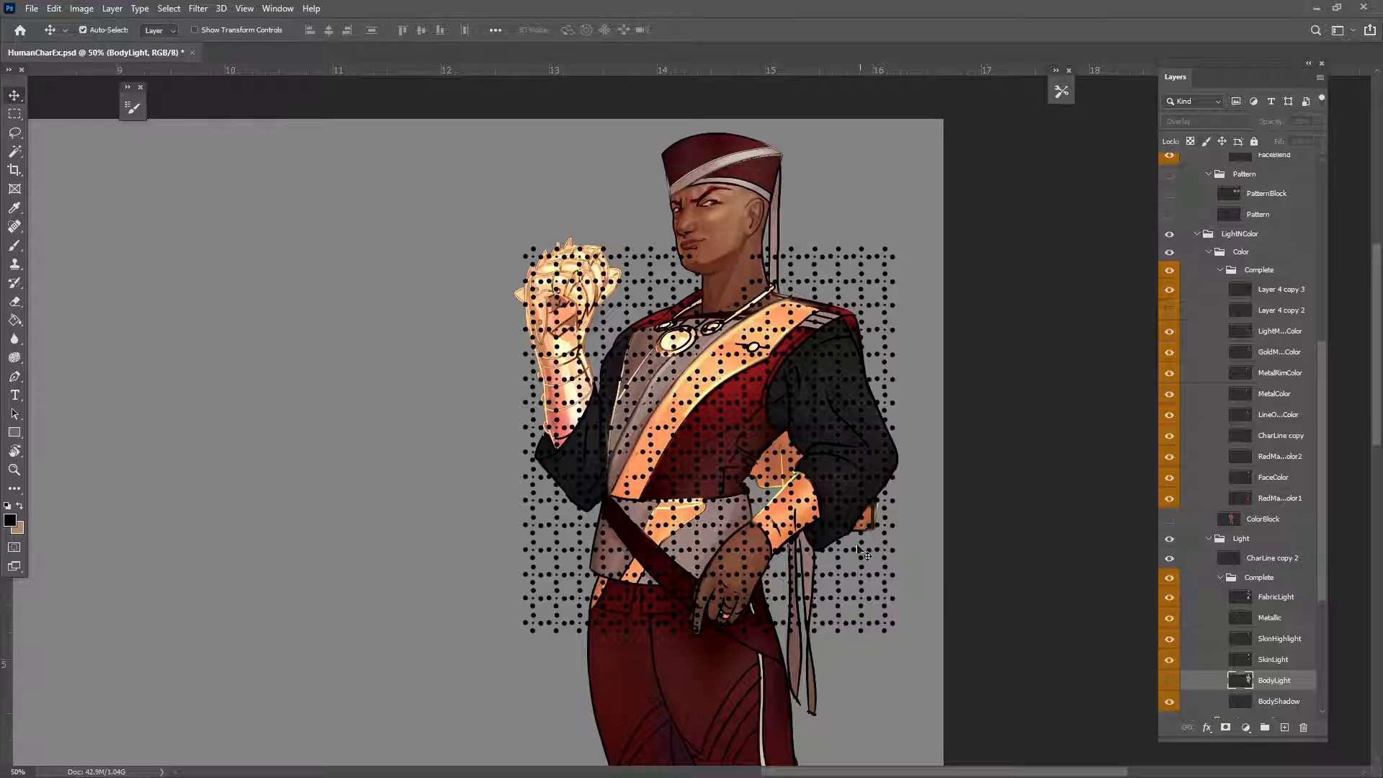
left_click(821, 541)
left_click(821, 540)
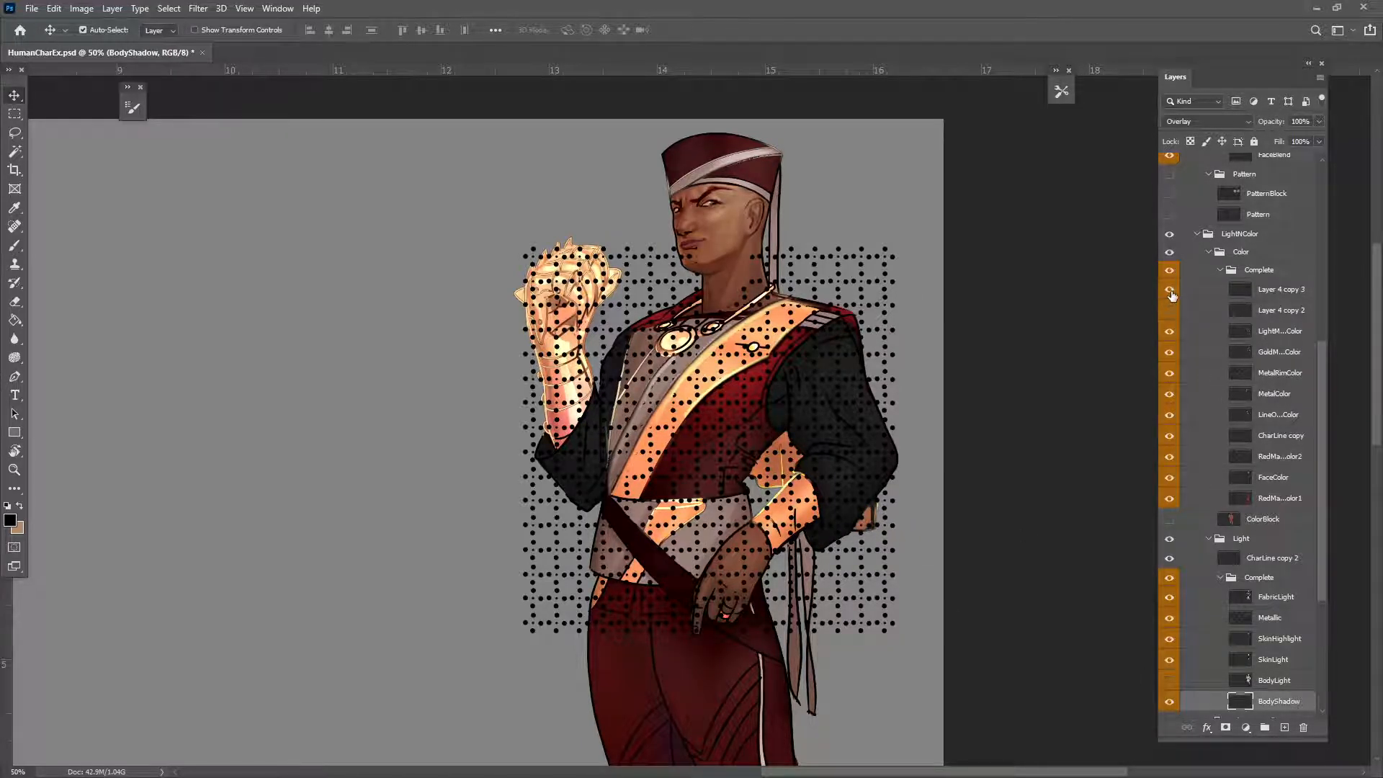
left_click_drag(1171, 292, 1170, 462)
left_click(1167, 485)
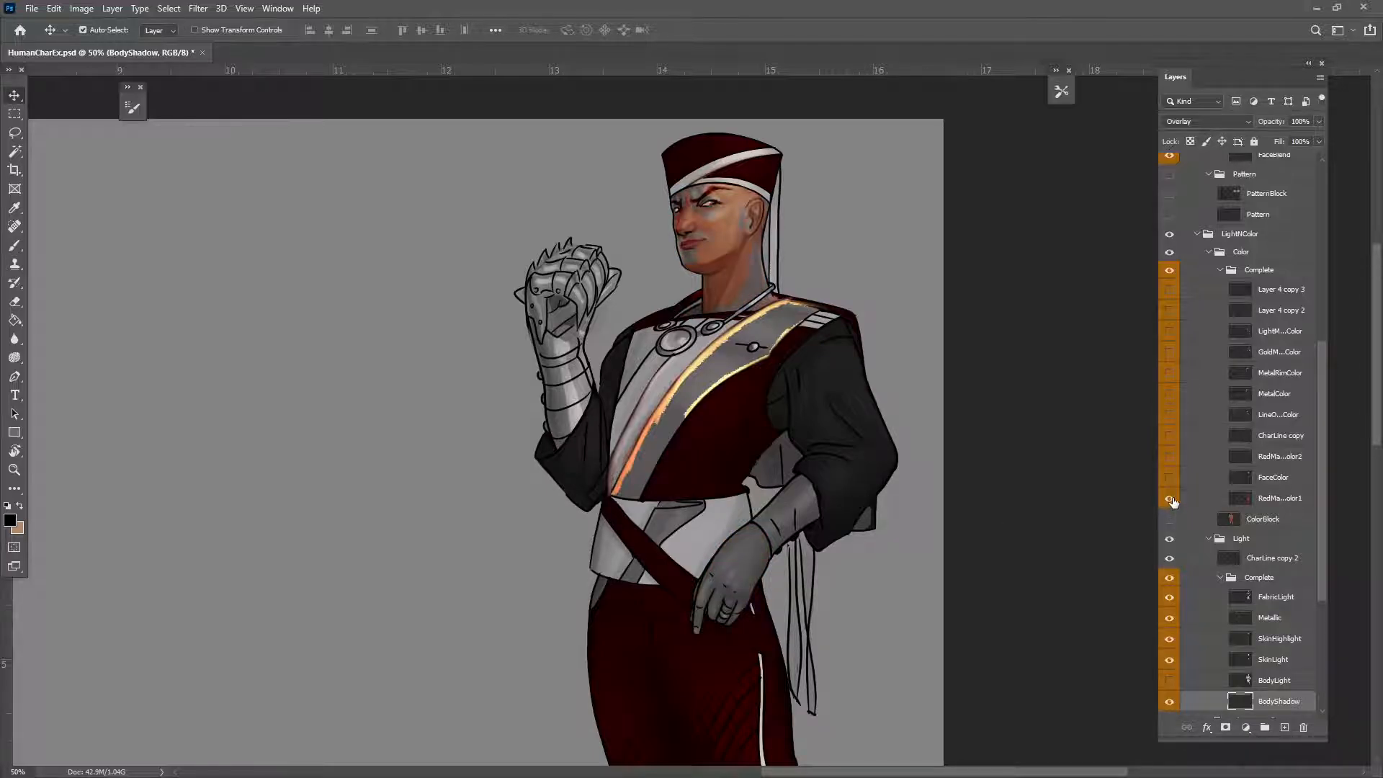
left_click_drag(828, 488, 856, 486)
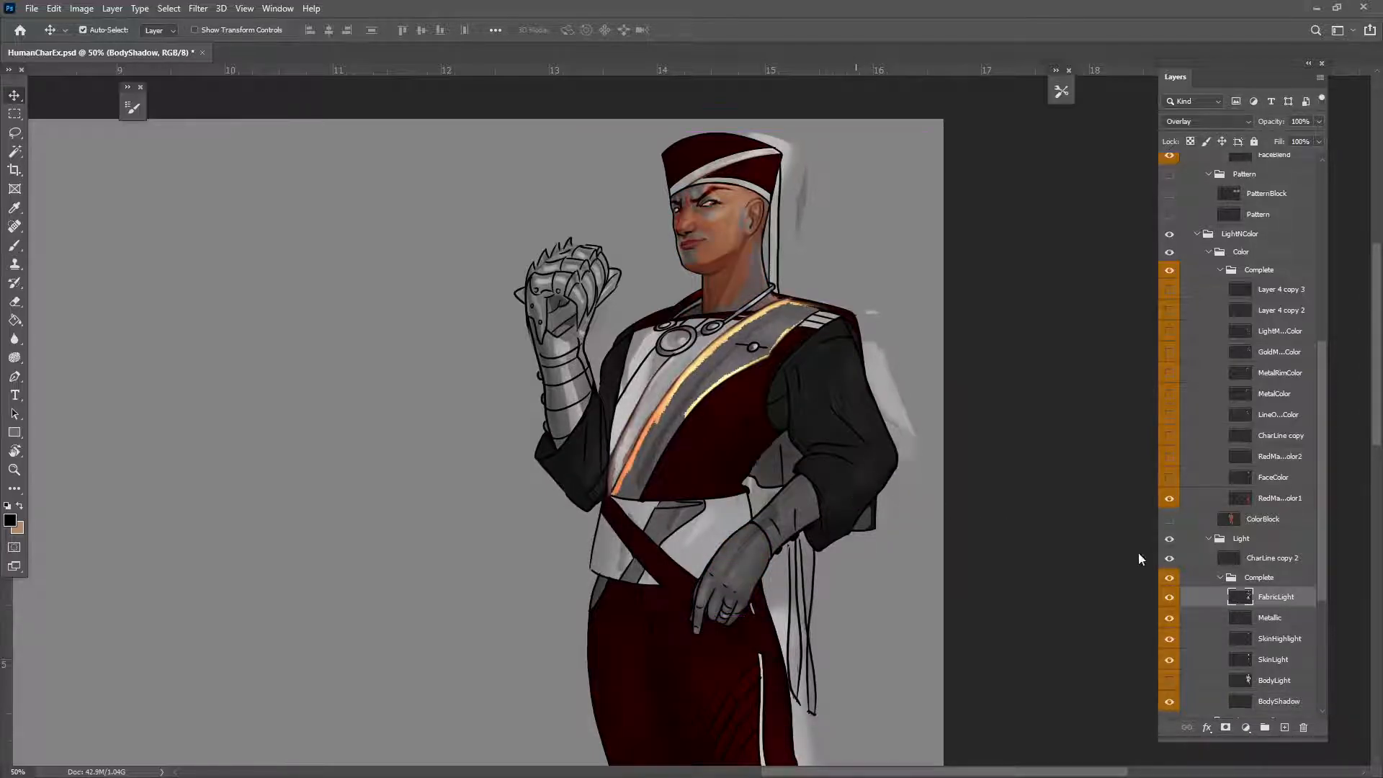
key("ctrl+z")
Step: Hide the lighting layers from FabricLight to BodyShadow, pick the FillBase layer, and test its outline as a selection
scroll(1167, 667, "down", 2)
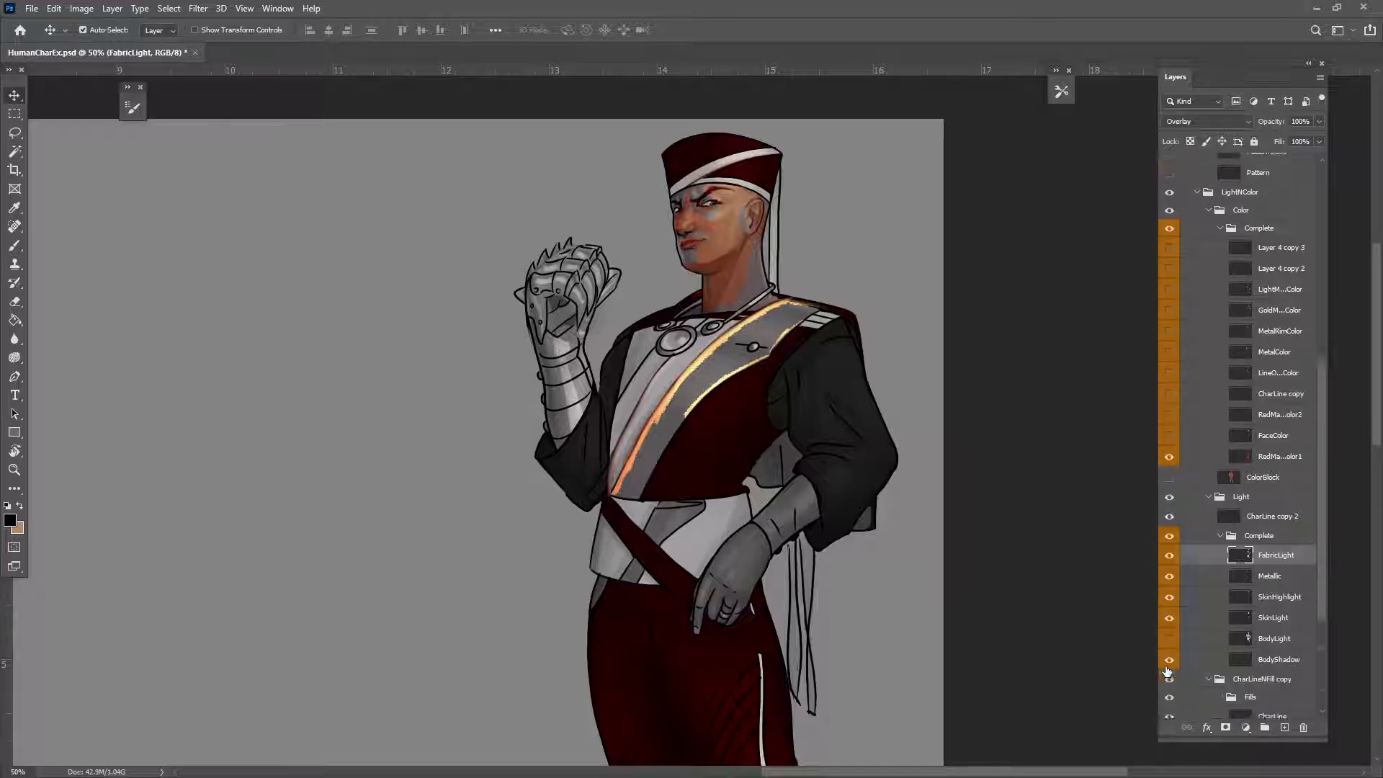
scroll(1169, 664, "down", 3)
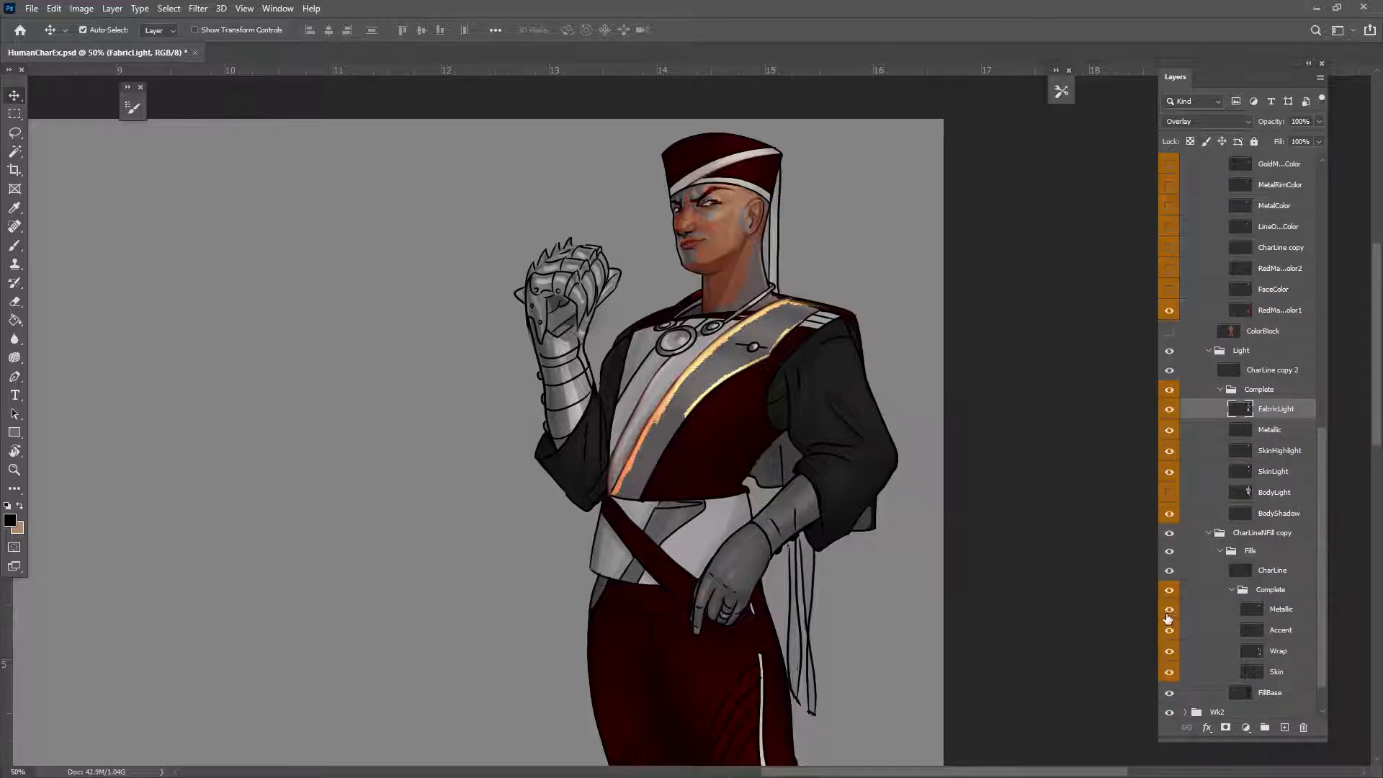
scroll(1196, 657, "down", 1)
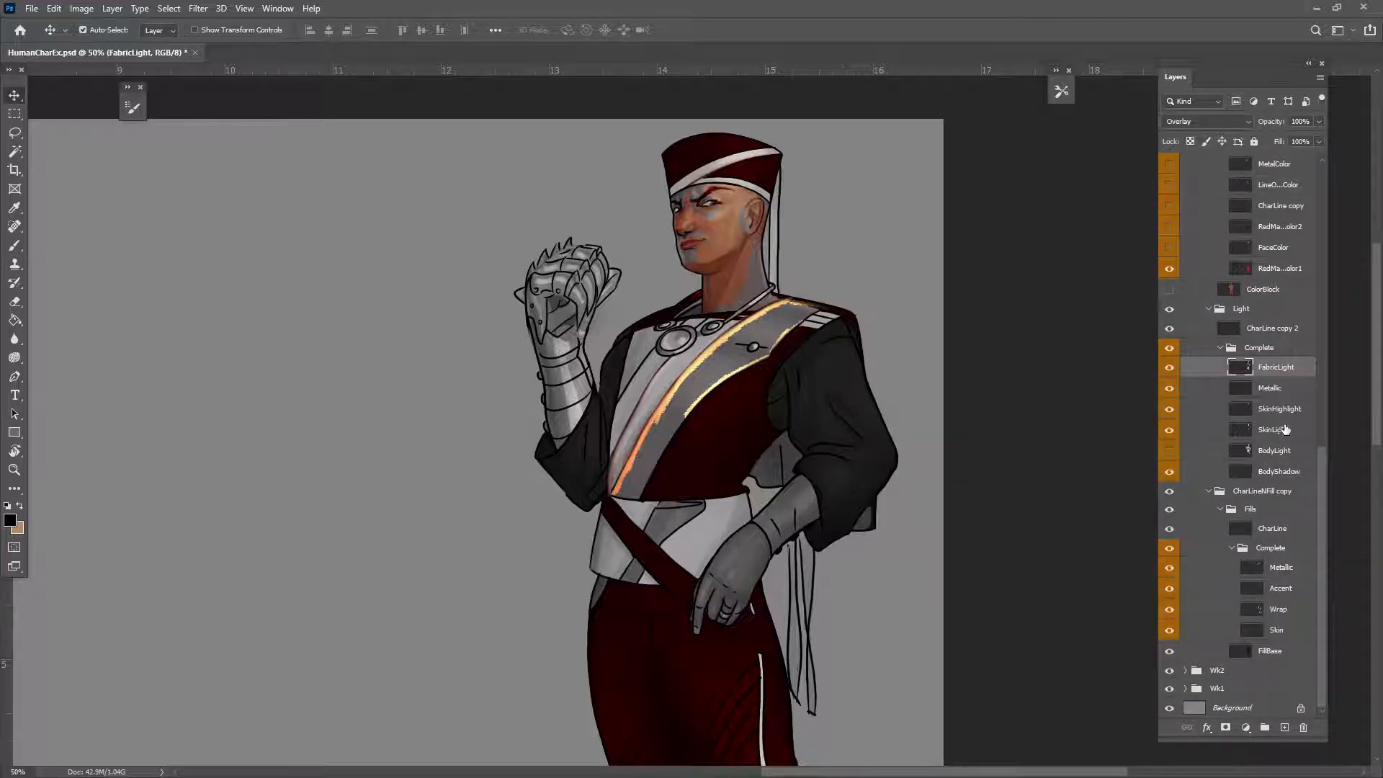
left_click_drag(1169, 373, 1170, 475)
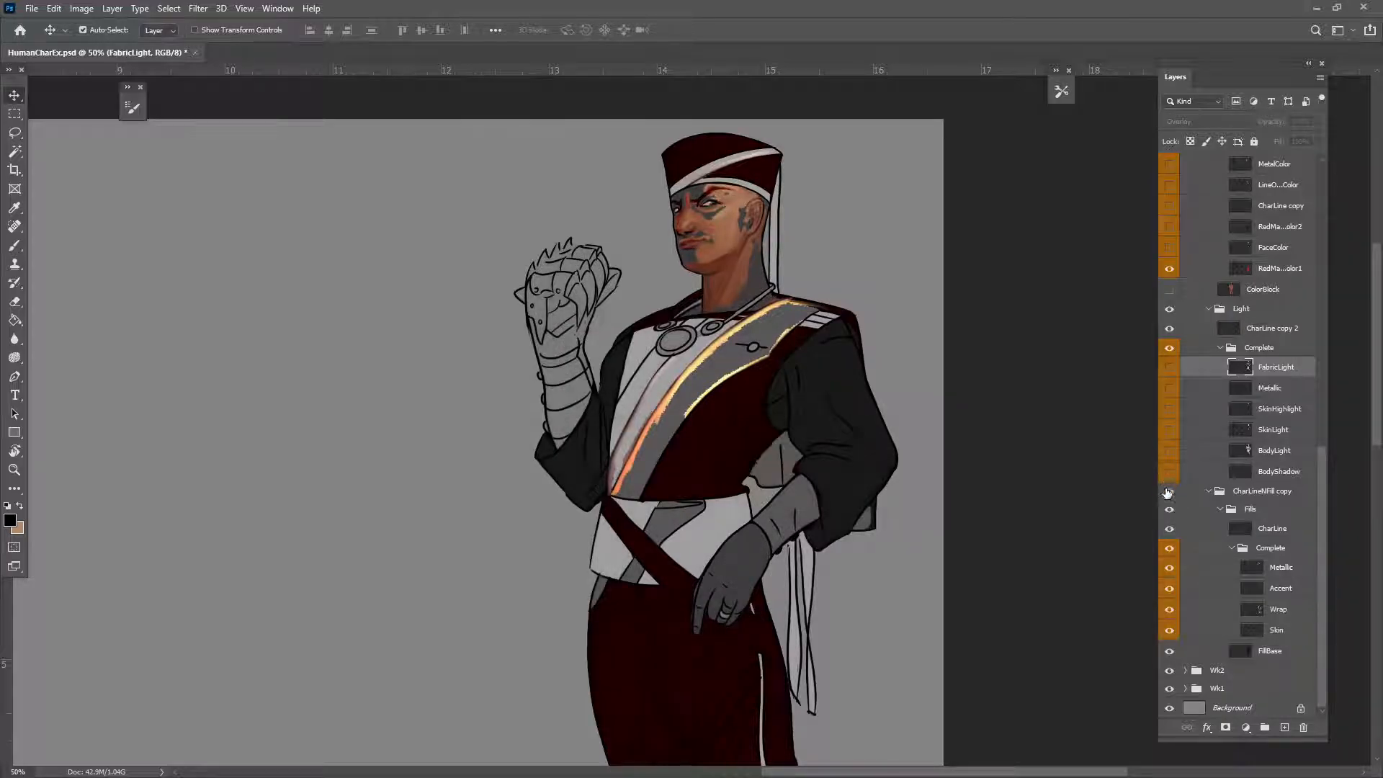
left_click(829, 505)
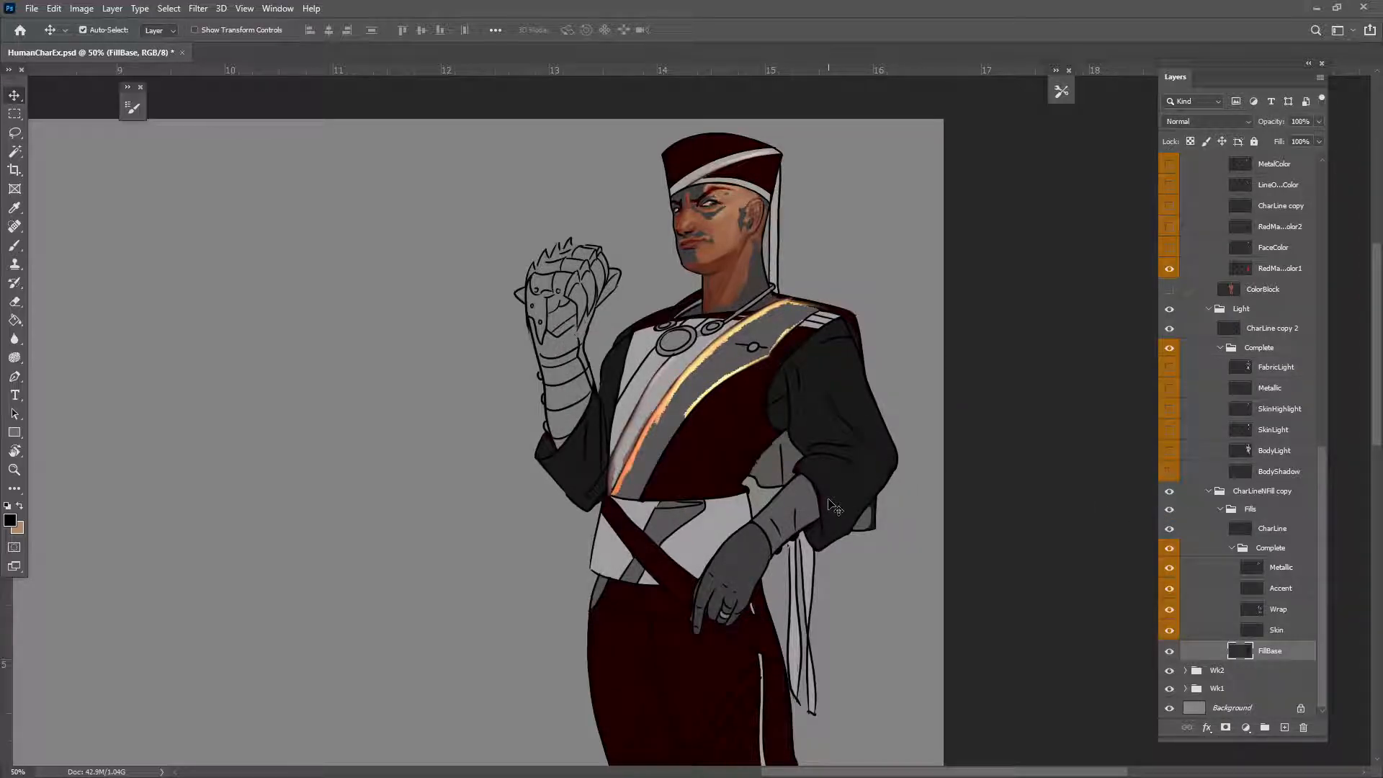
left_click(1236, 656, "ctrl")
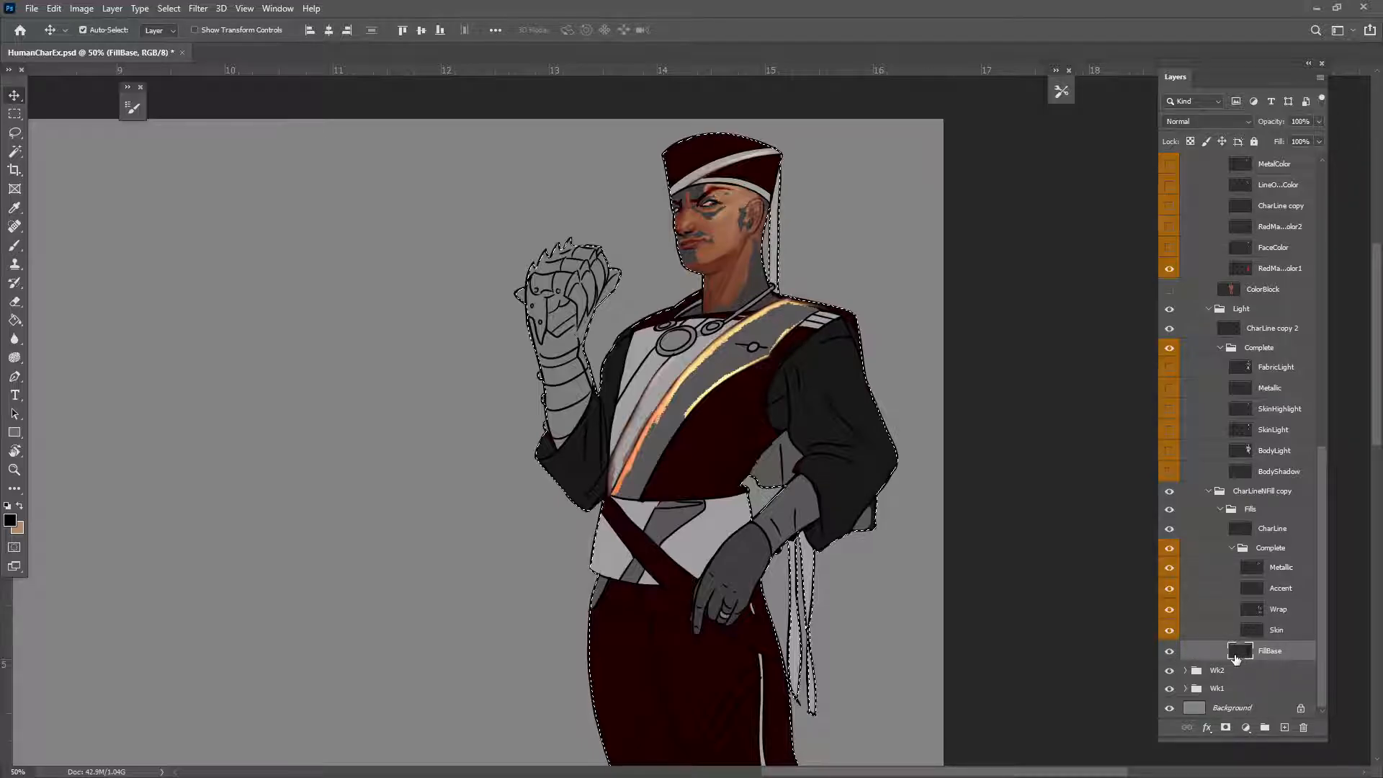
key("ctrl+d")
Step: Show the lighting layers, the colour layers and the dot pattern copy again, keeping Layer 4 copy 2 hidden
left_click_drag(1178, 480, 1169, 364)
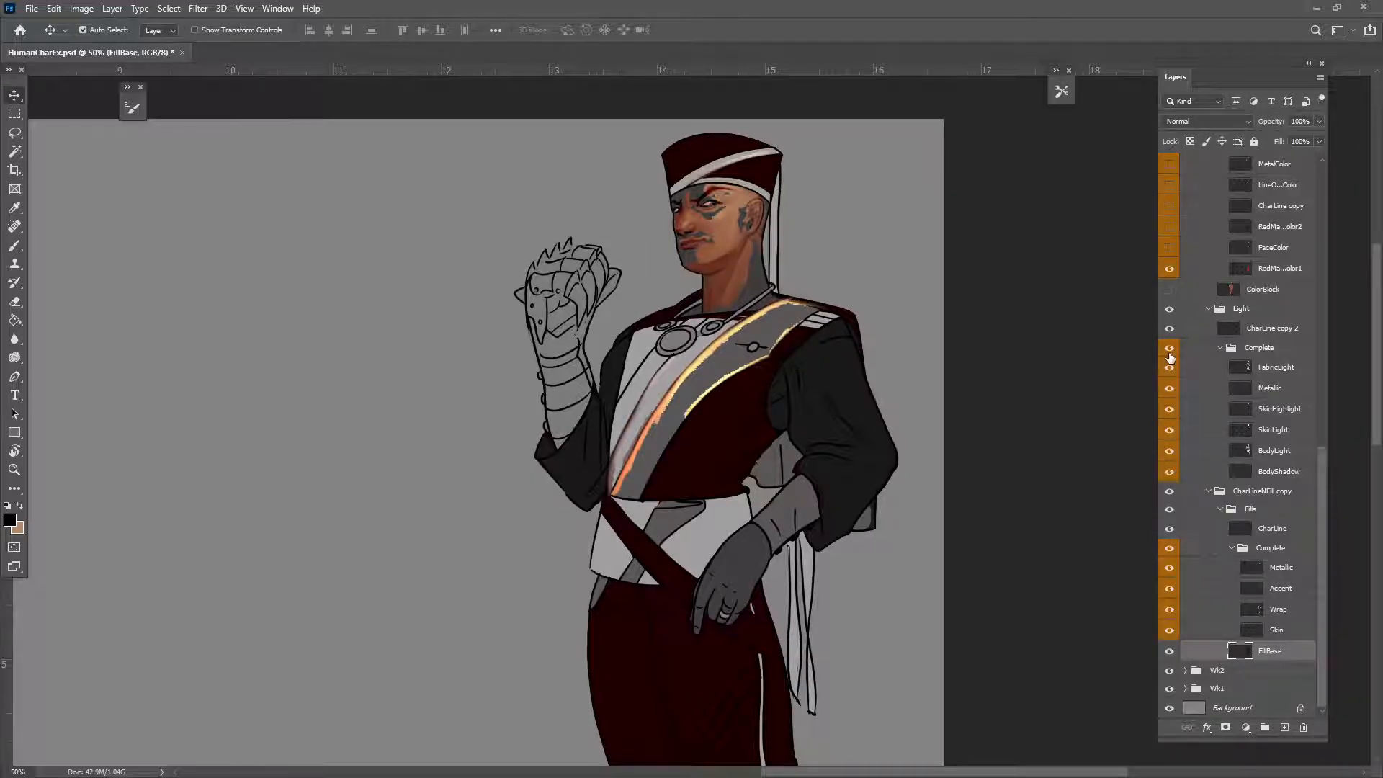
scroll(1217, 497, "up", 3)
scroll(1220, 509, "up", 1)
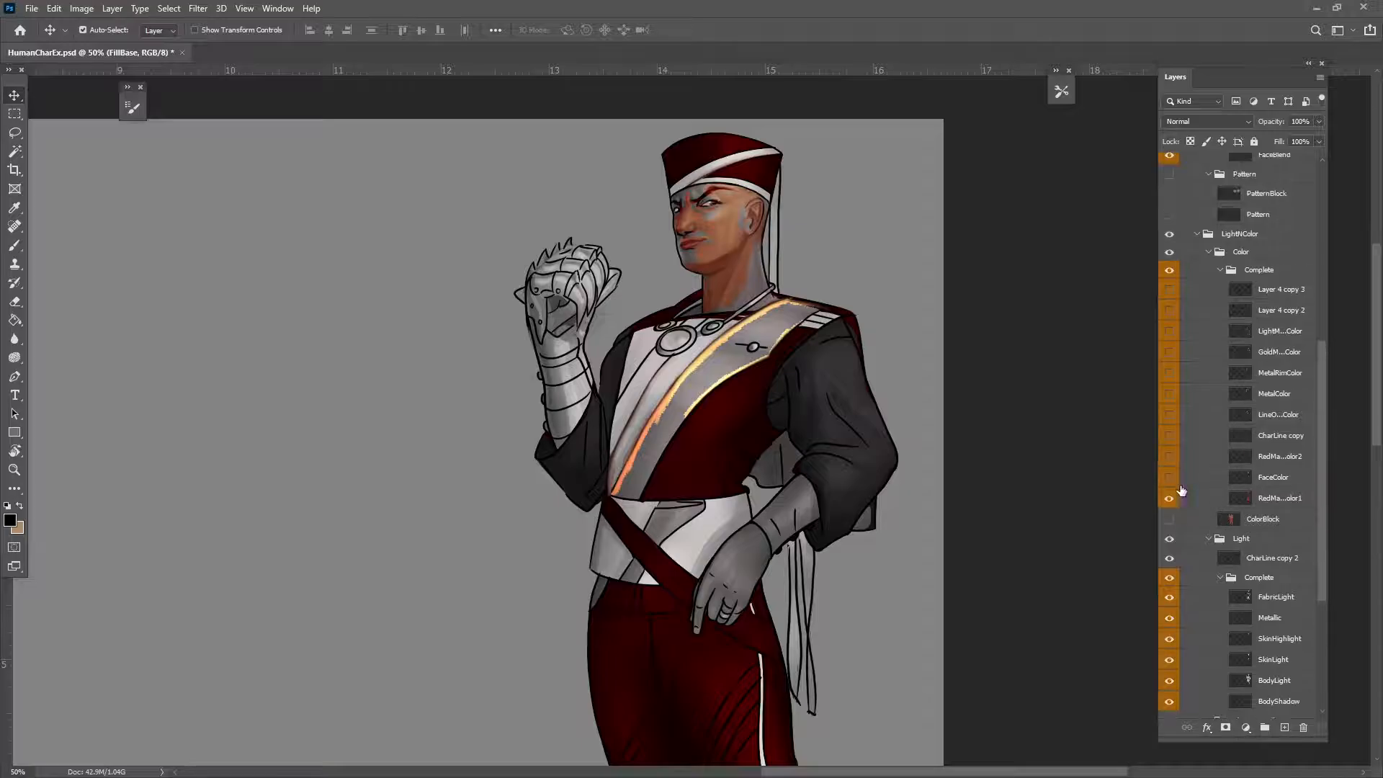
left_click_drag(1170, 479, 1173, 289)
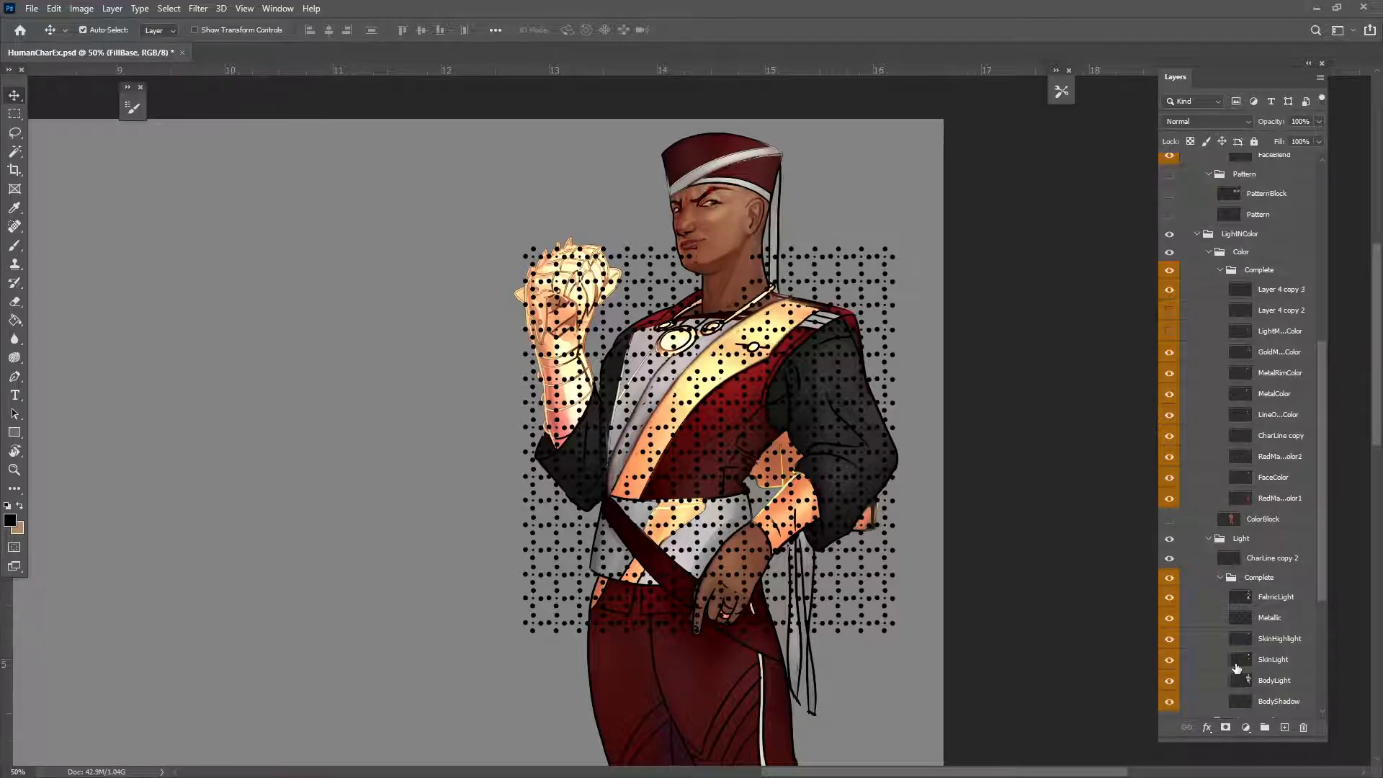
Step: Load FillBase's outline as a selection, invert it, delete the Layer 4 copy 3 dots outside the character, and deselect
scroll(1263, 717, "down", 5)
scroll(1275, 671, "down", 3)
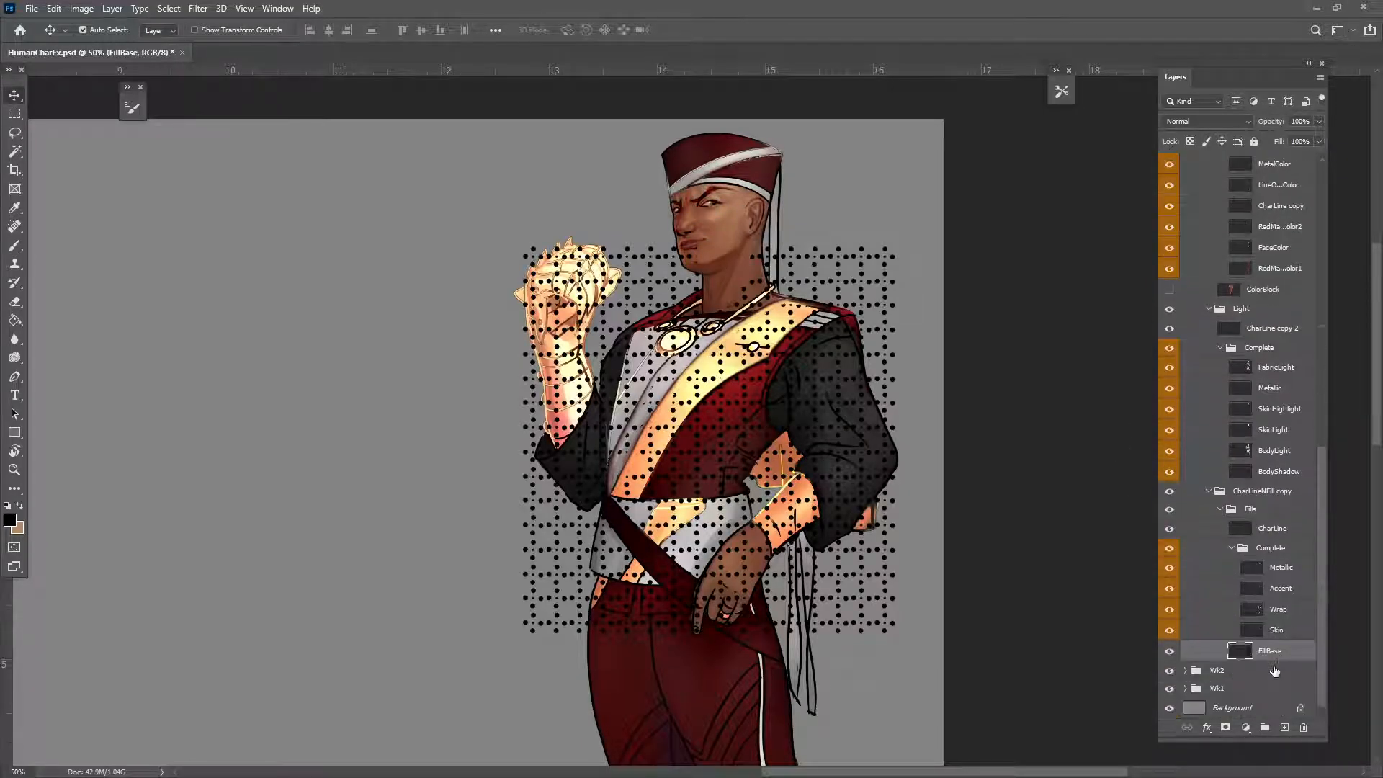
left_click(1257, 654, "ctrl")
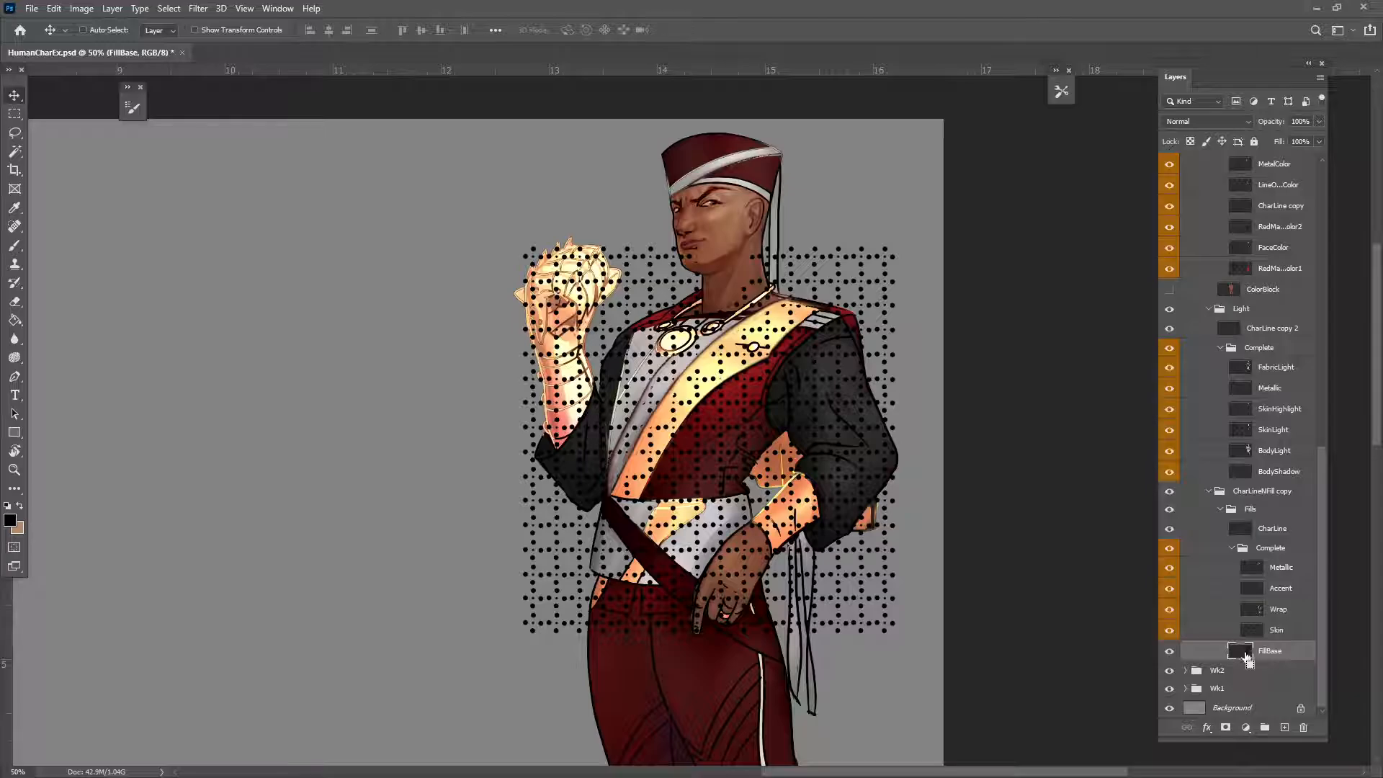
left_click(893, 355)
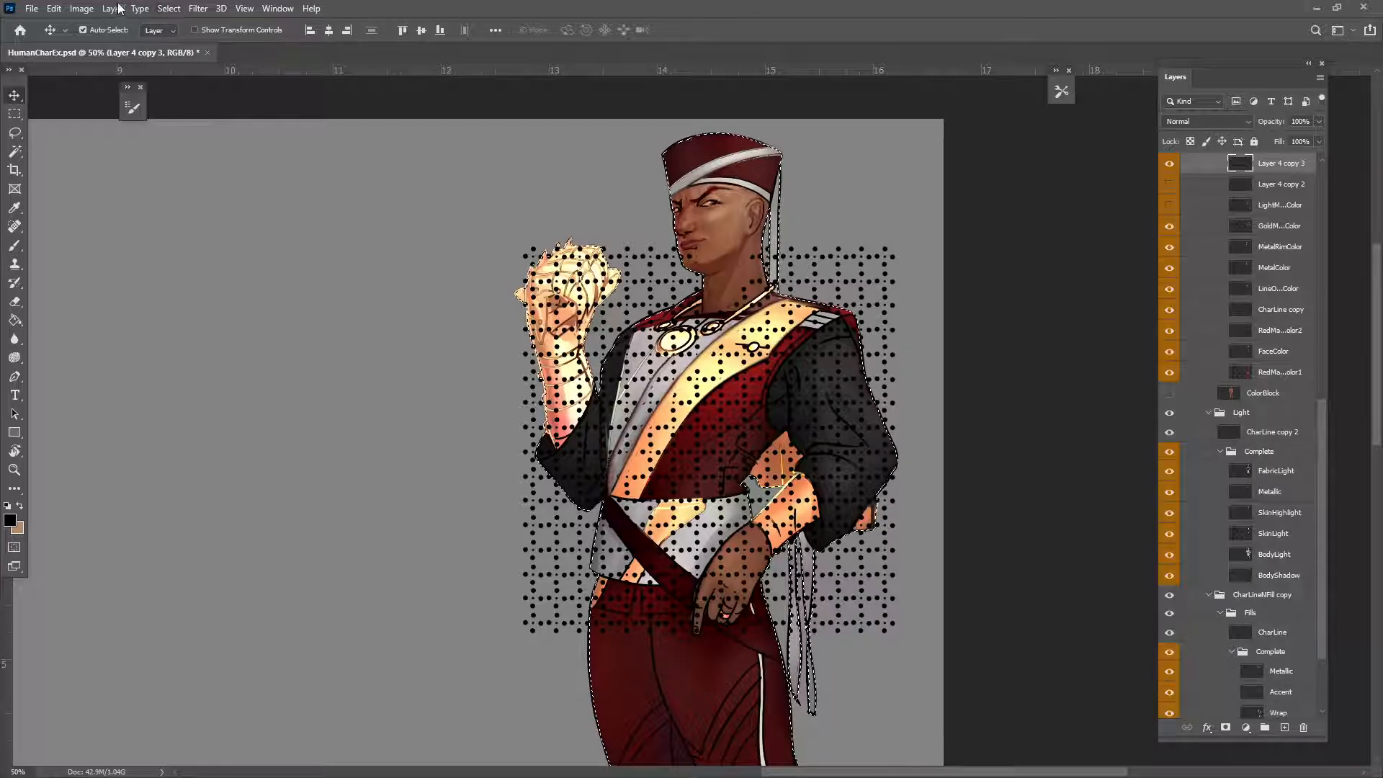
left_click(163, 10)
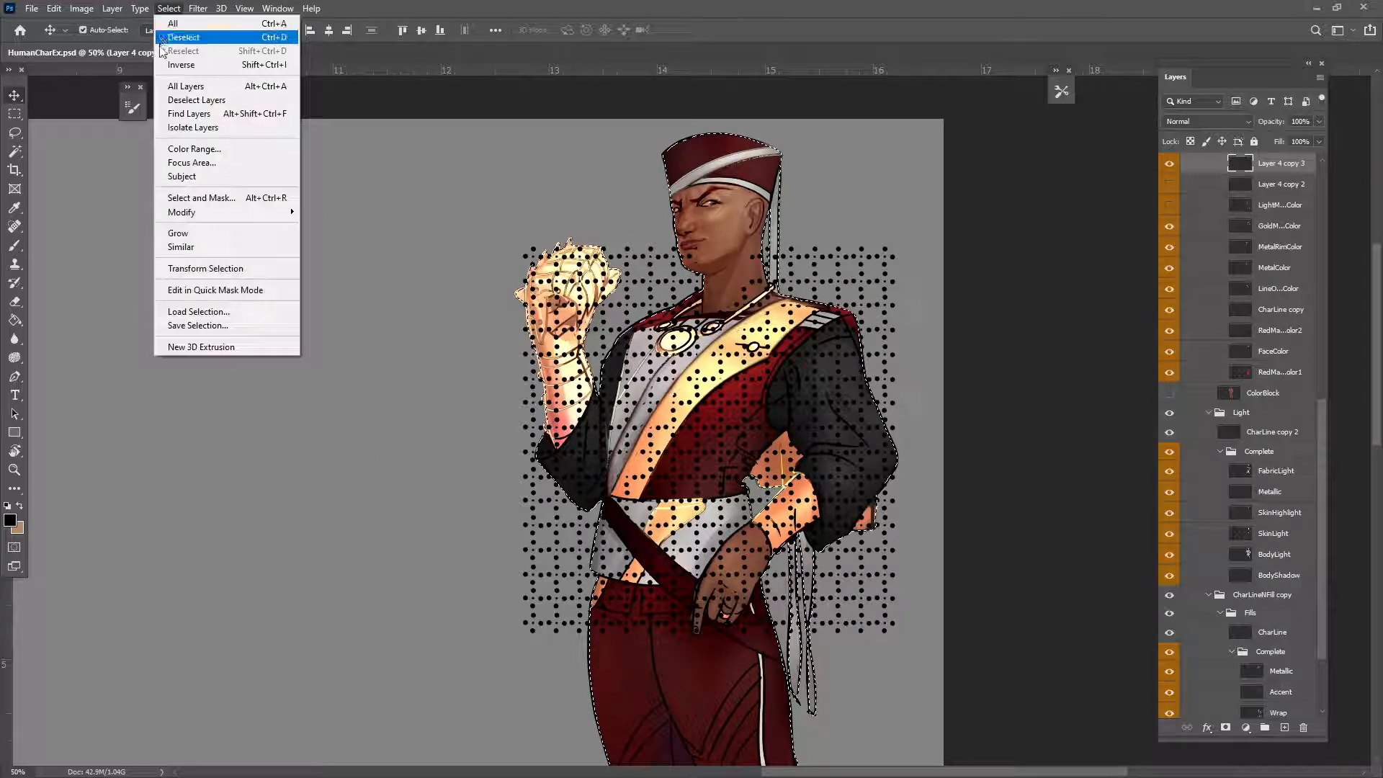
left_click(181, 65)
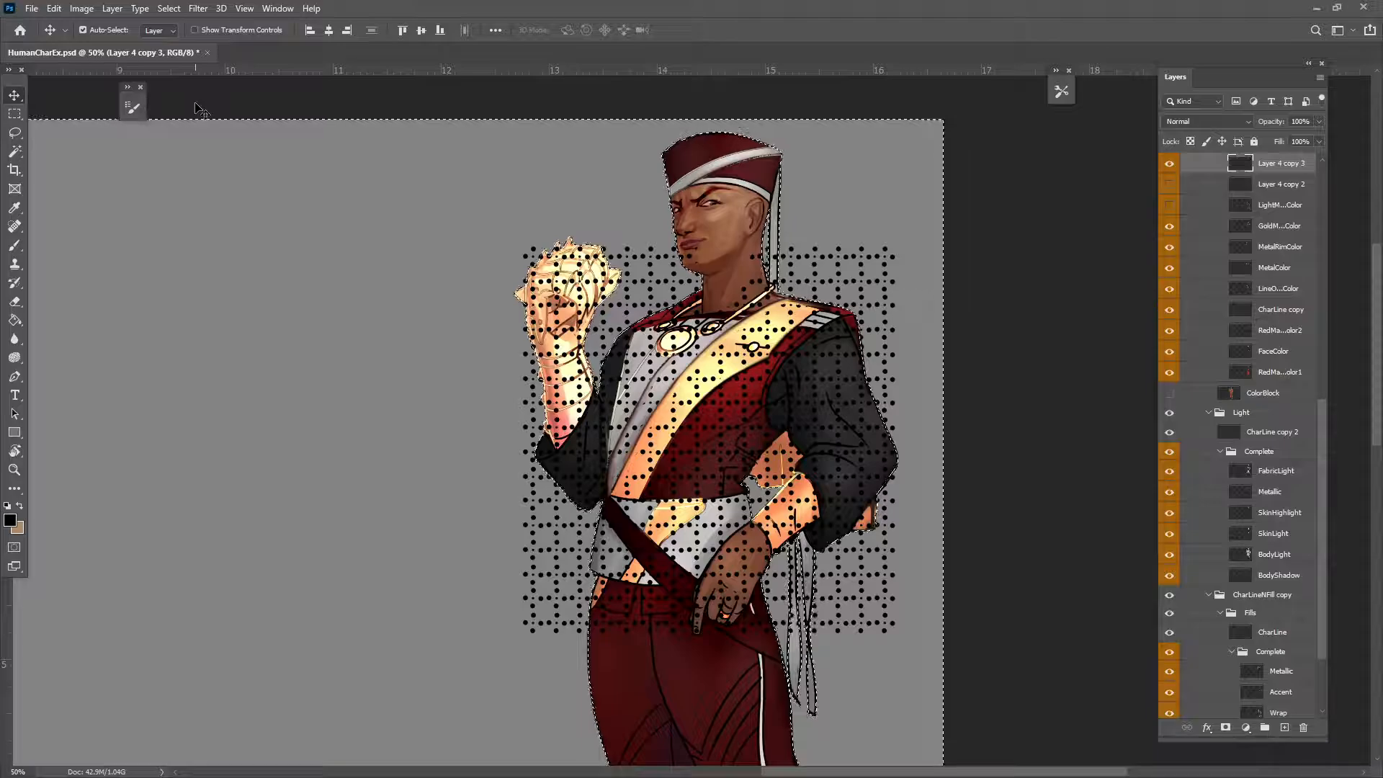
key("ctrl+d")
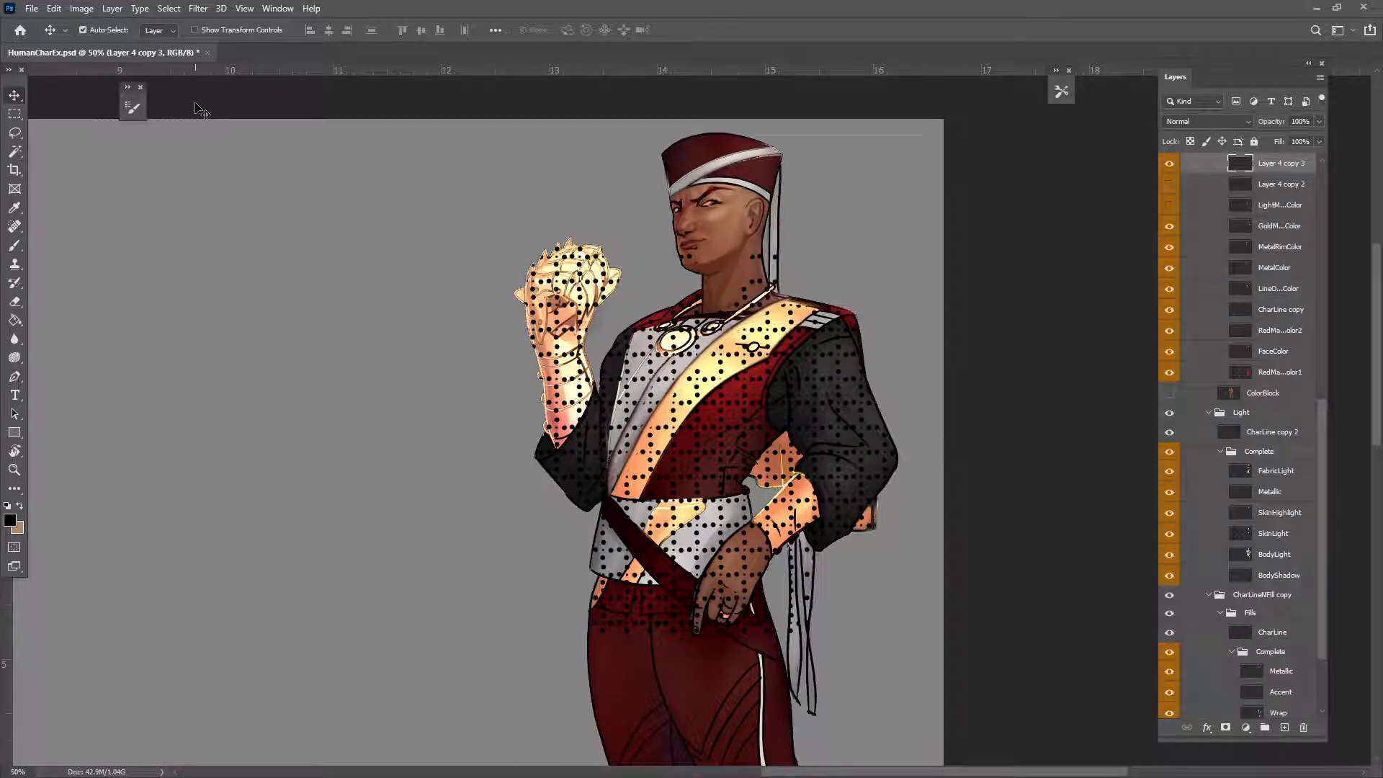
Step: Erase the Layer 4 copy 3 dots from the gauntlet, neck and upper chest with the 111_Erase preset at size 100
left_click(14, 301)
mouse_move(542, 261)
left_mouse_down()
mouse_move(538, 285)
mouse_move(617, 223)
left_mouse_up()
left_click(1062, 91)
left_click(1032, 103)
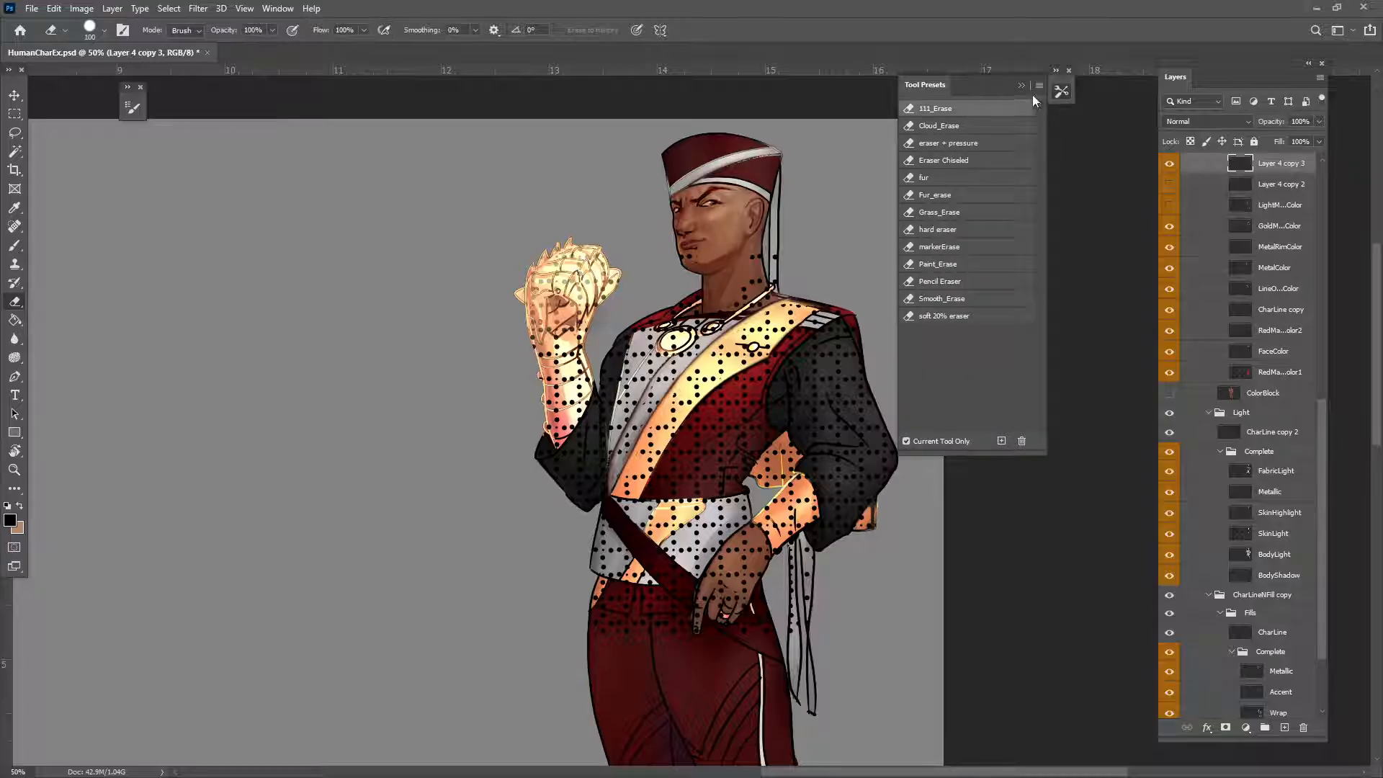
left_click(1062, 90)
left_click_drag(604, 310, 539, 267)
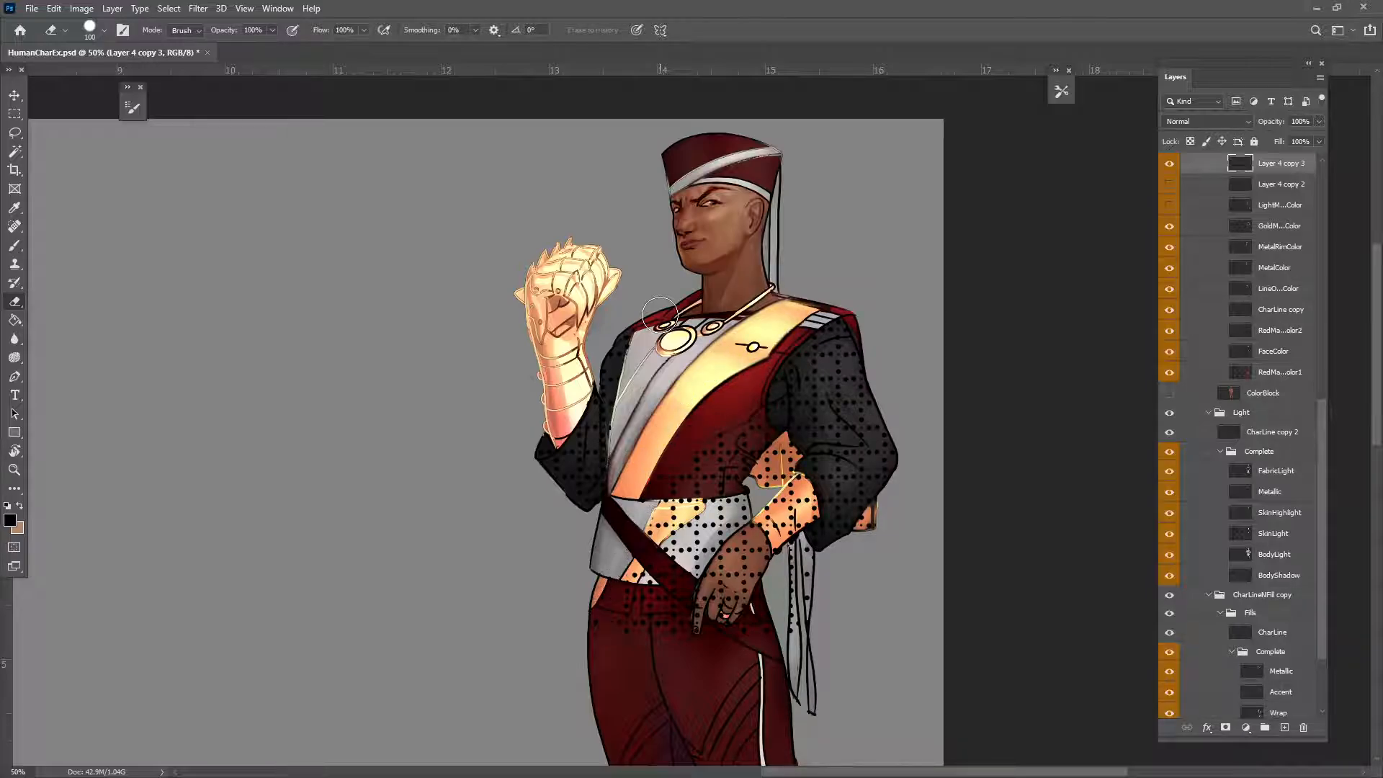
Step: Erase the dots from the waist, trousers, ribbons, lower hand, back and red torso, leaving the pattern on the black sleeves only
mouse_move(648, 605)
left_mouse_down()
mouse_move(683, 518)
mouse_move(732, 573)
mouse_move(756, 525)
mouse_move(796, 522)
mouse_move(808, 537)
mouse_move(795, 613)
mouse_move(807, 577)
left_mouse_up()
left_click_drag(872, 538, 867, 526)
left_click_drag(749, 476, 730, 444)
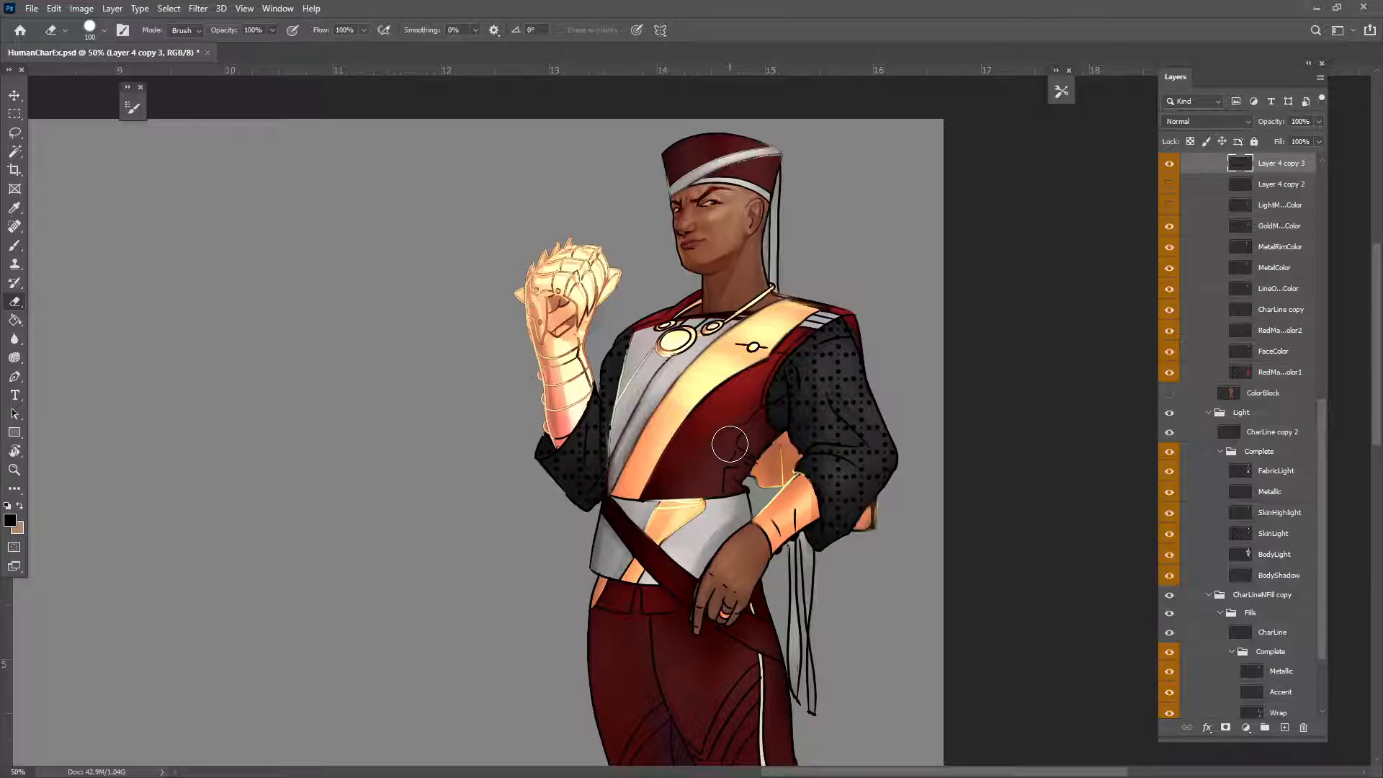
left_click_drag(757, 434, 758, 427)
left_click_drag(766, 376, 771, 389)
mouse_move(870, 592)
left_mouse_down()
mouse_move(815, 602)
mouse_move(885, 556)
left_mouse_up()
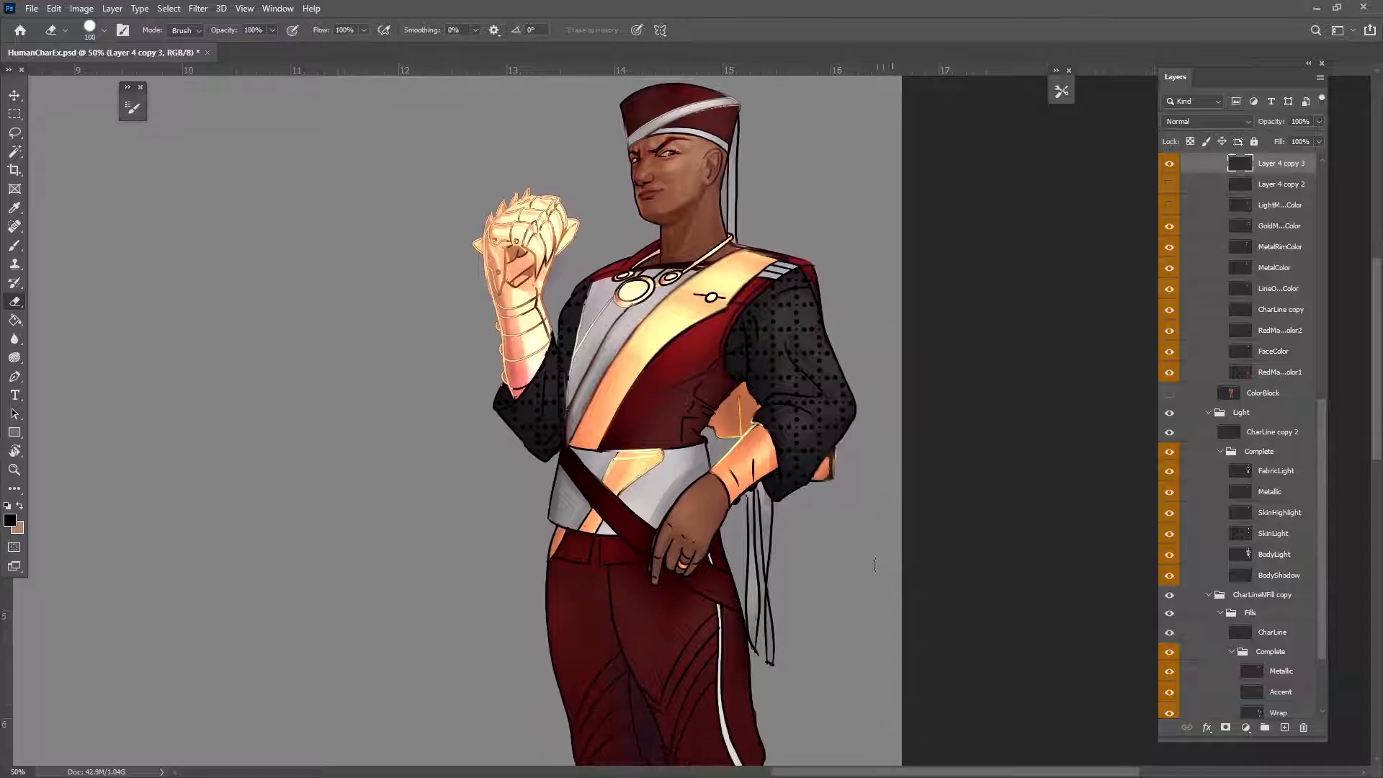
key("ctrl+minus")
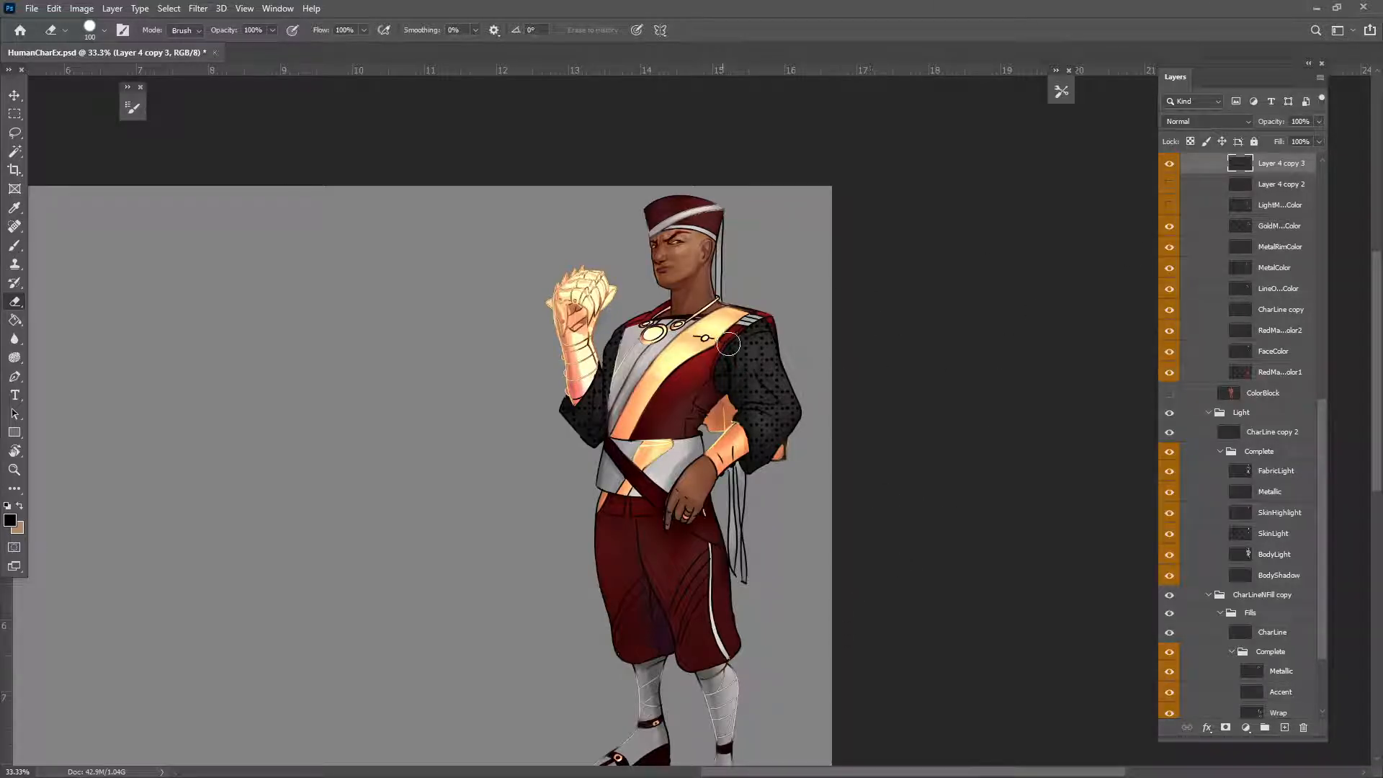
Step: Load the Layer 4 copy 3 dots as a selection, add a new layer, and choose a soft round airbrush with 50% flow
key("v")
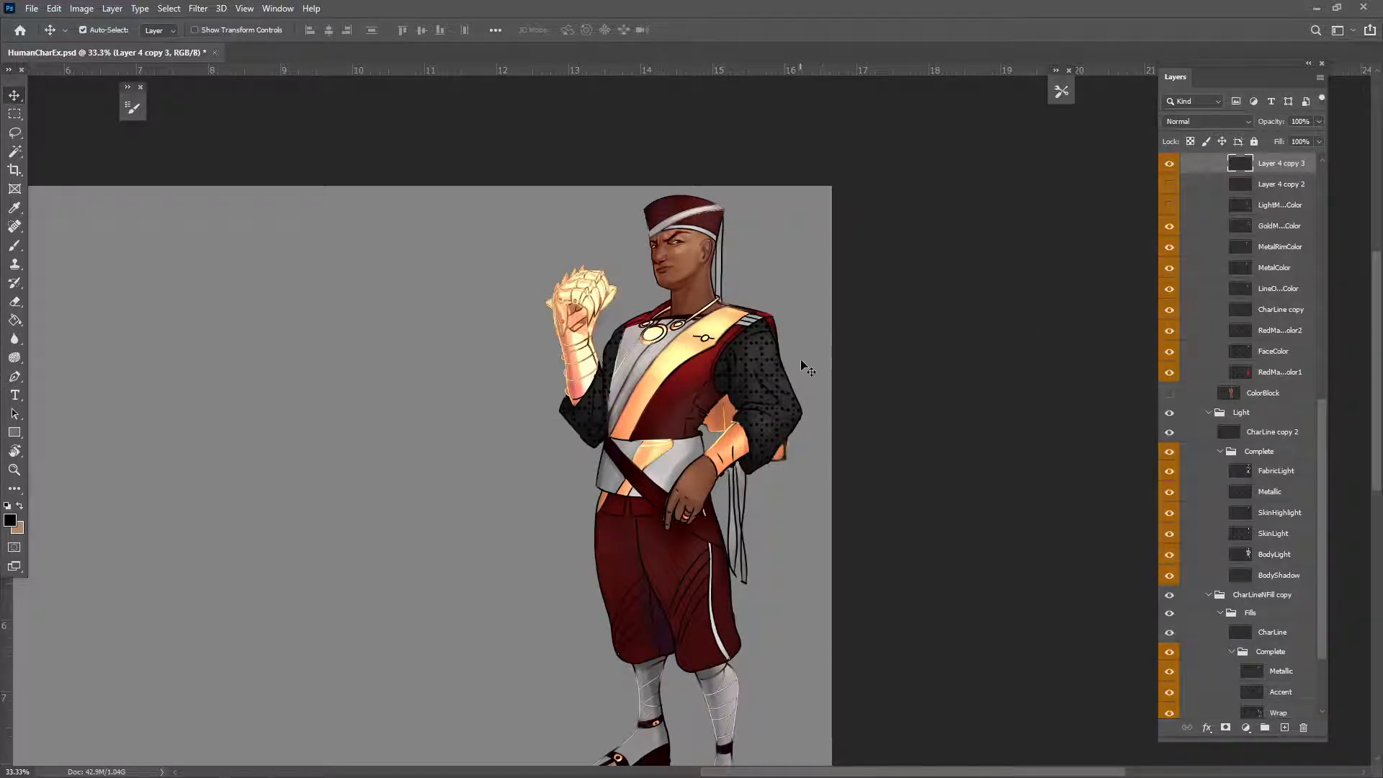
left_click(1241, 165, "ctrl")
left_click(1285, 729)
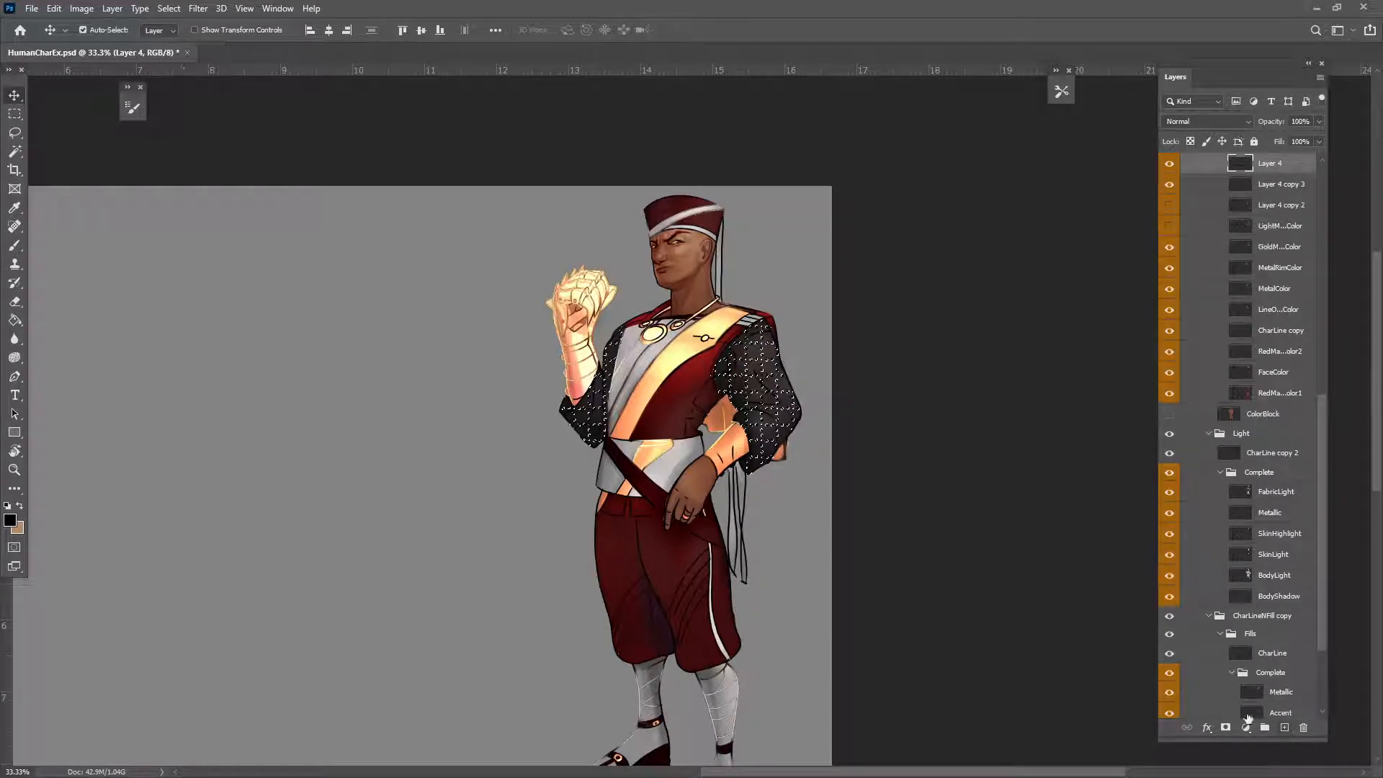
left_click(1064, 96)
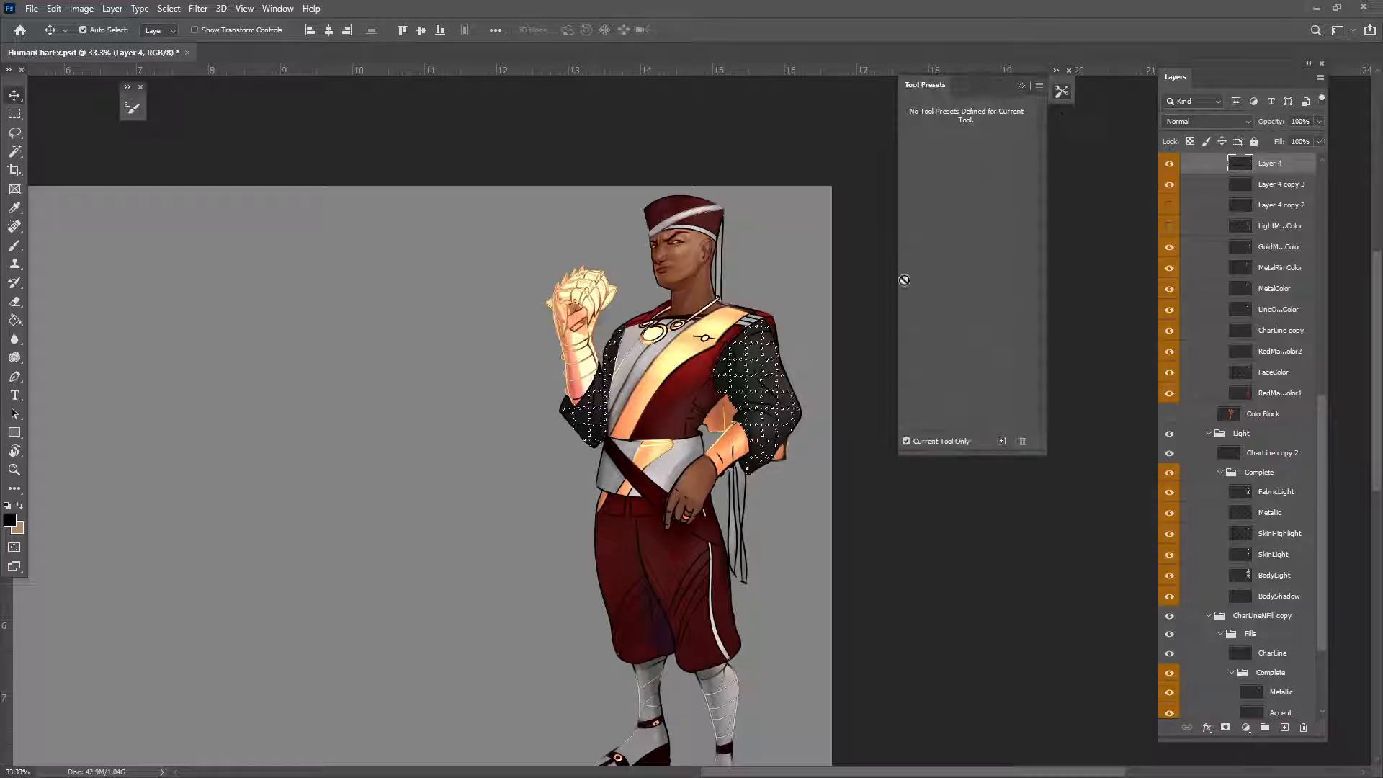
left_click(16, 245)
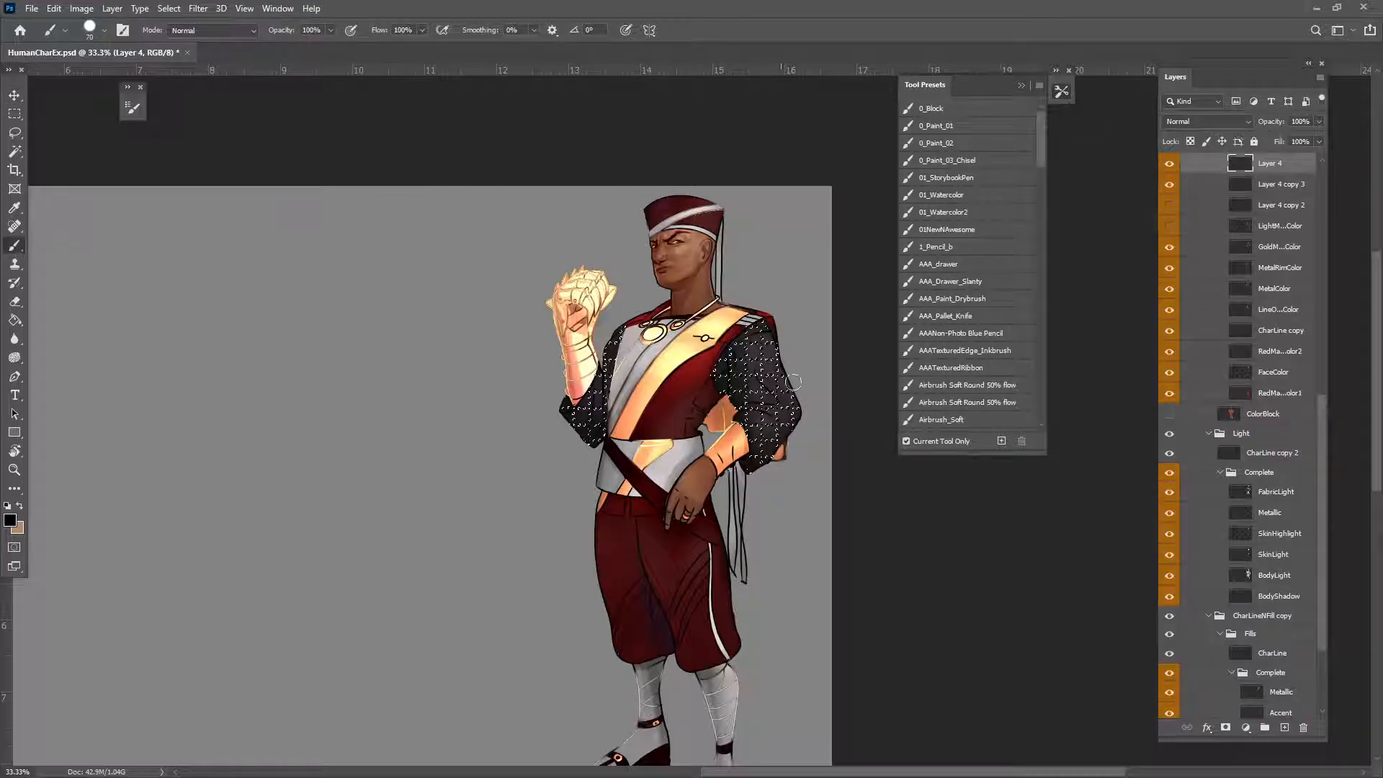
left_click(1022, 85)
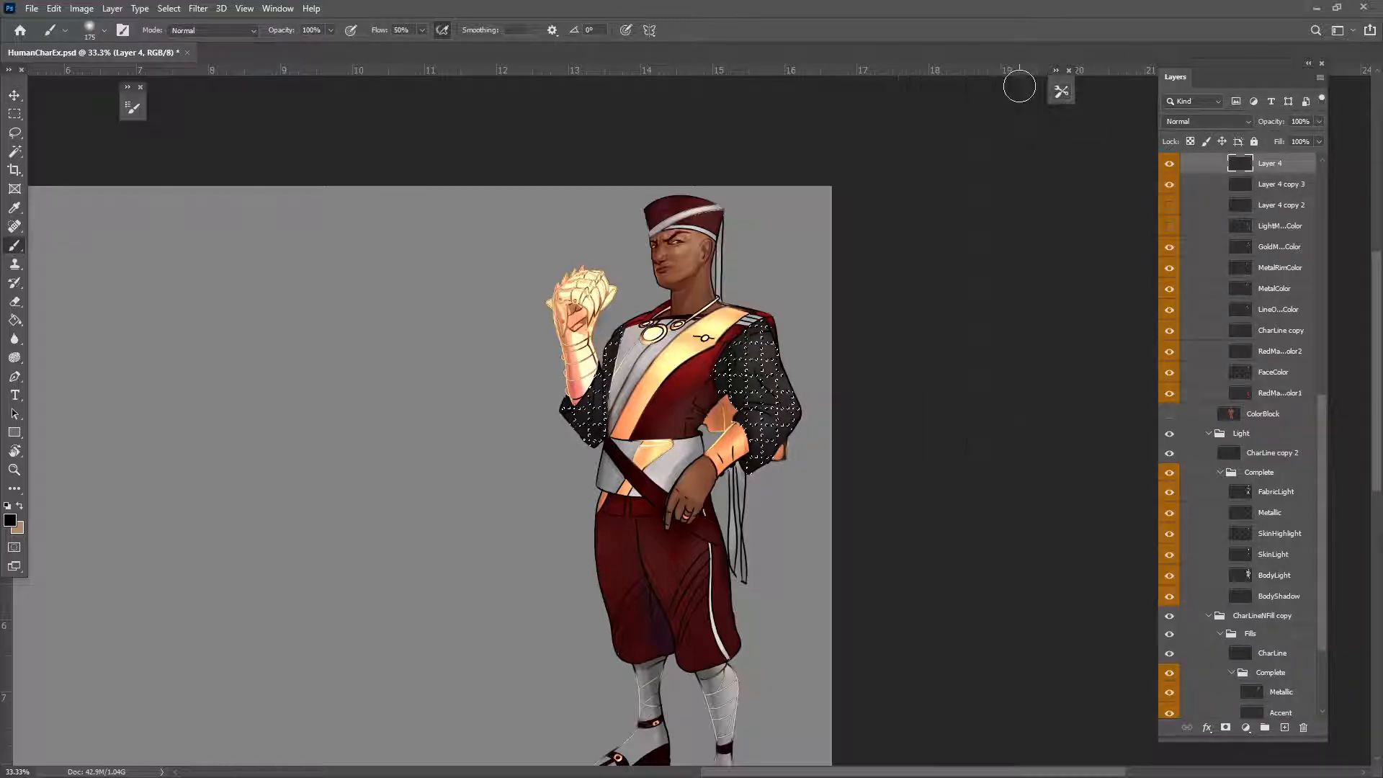
Step: Sample the sash's light gold and paint it over the selected dots on the lowered arm's sleeve with the brush at size 70
key("ctrl+plus")
key("ctrl+plus")
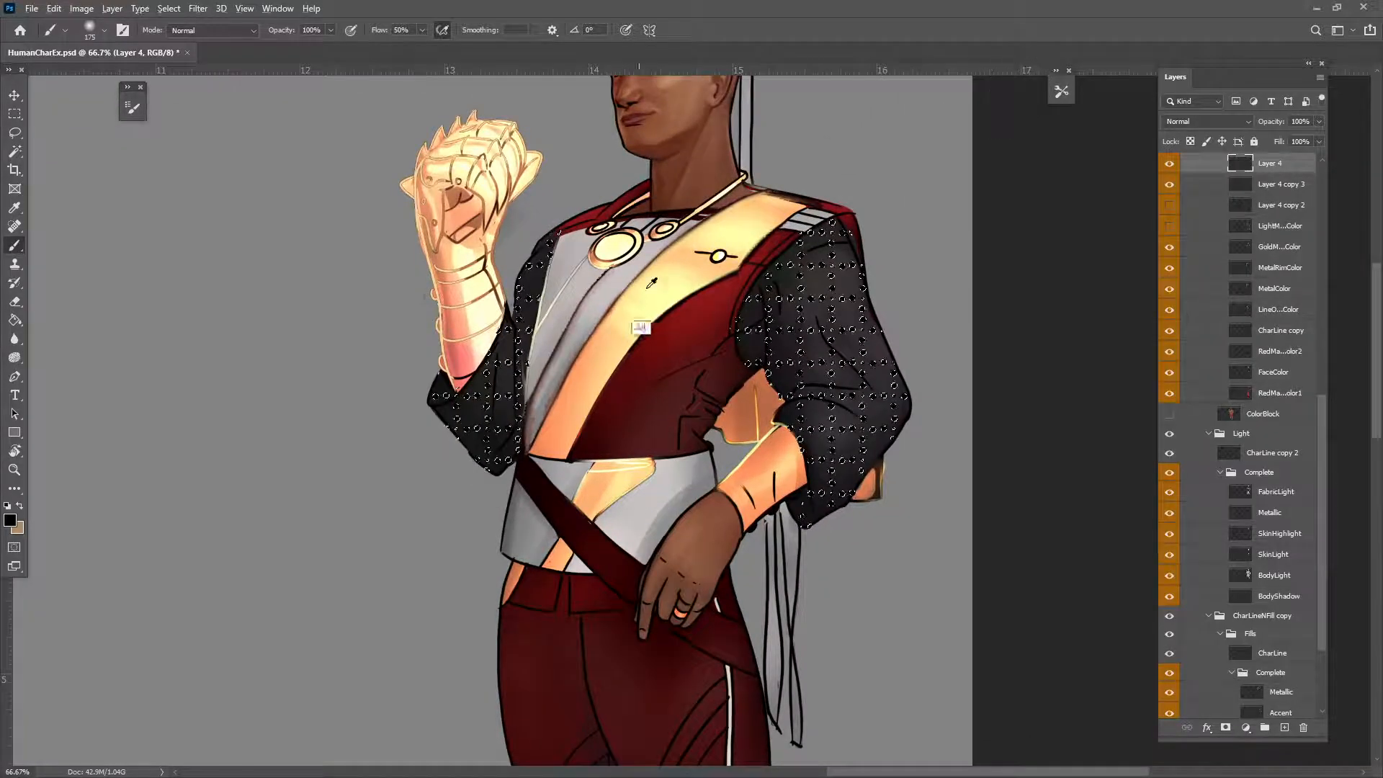
left_click(698, 271, "alt")
left_click_drag(859, 541, 797, 577)
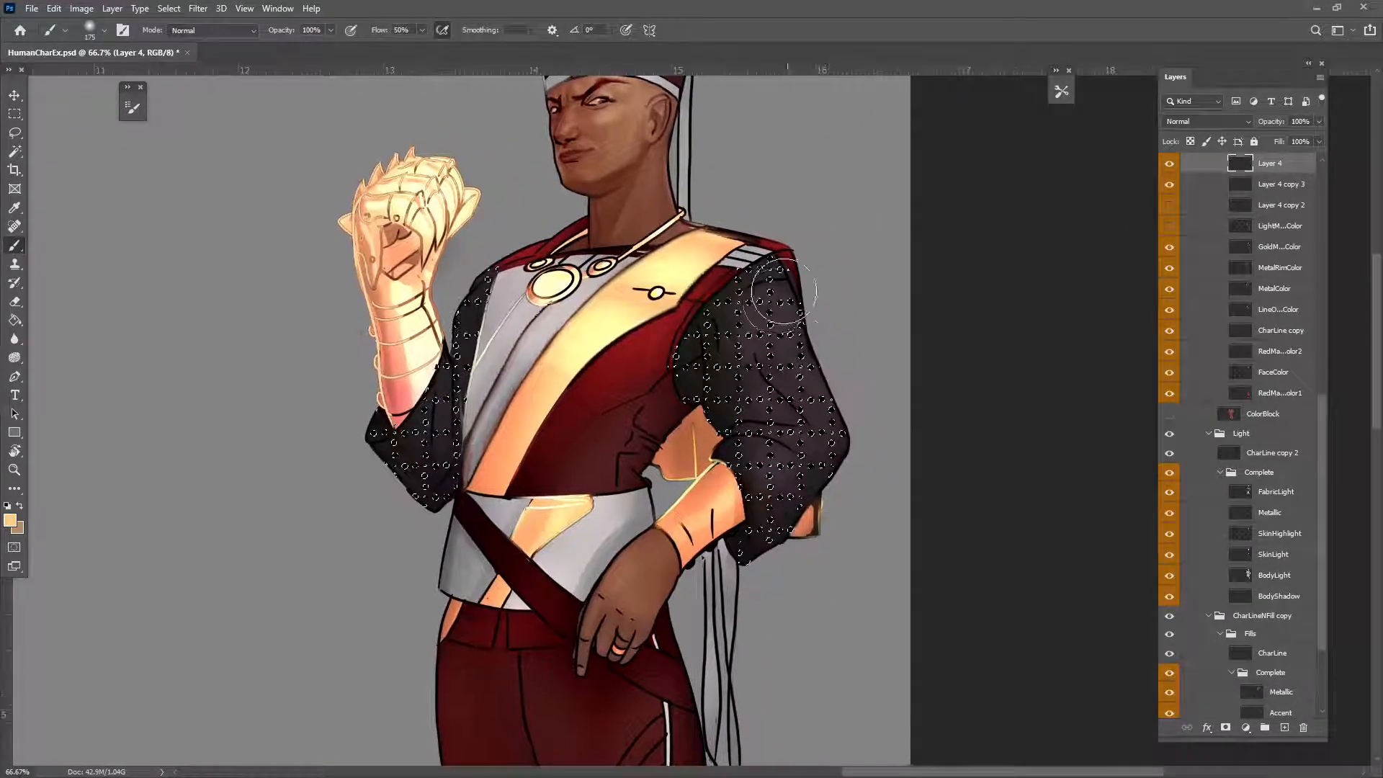
key("bracketleft")
key("bracketleft")
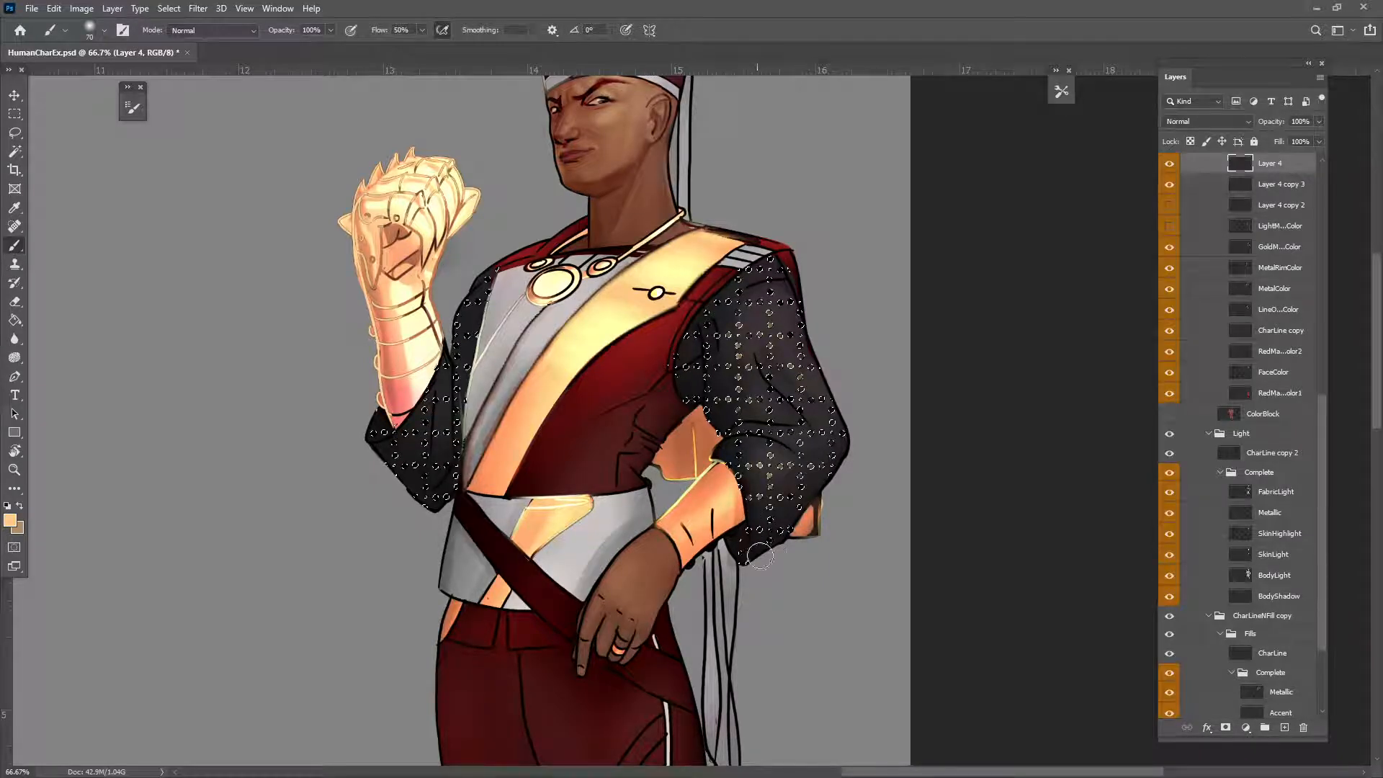
Step: Build up the gold on the dots of both sleeves, hiding and restoring the selection to check the effect
key("ctrl+d")
left_click_drag(889, 621, 936, 627)
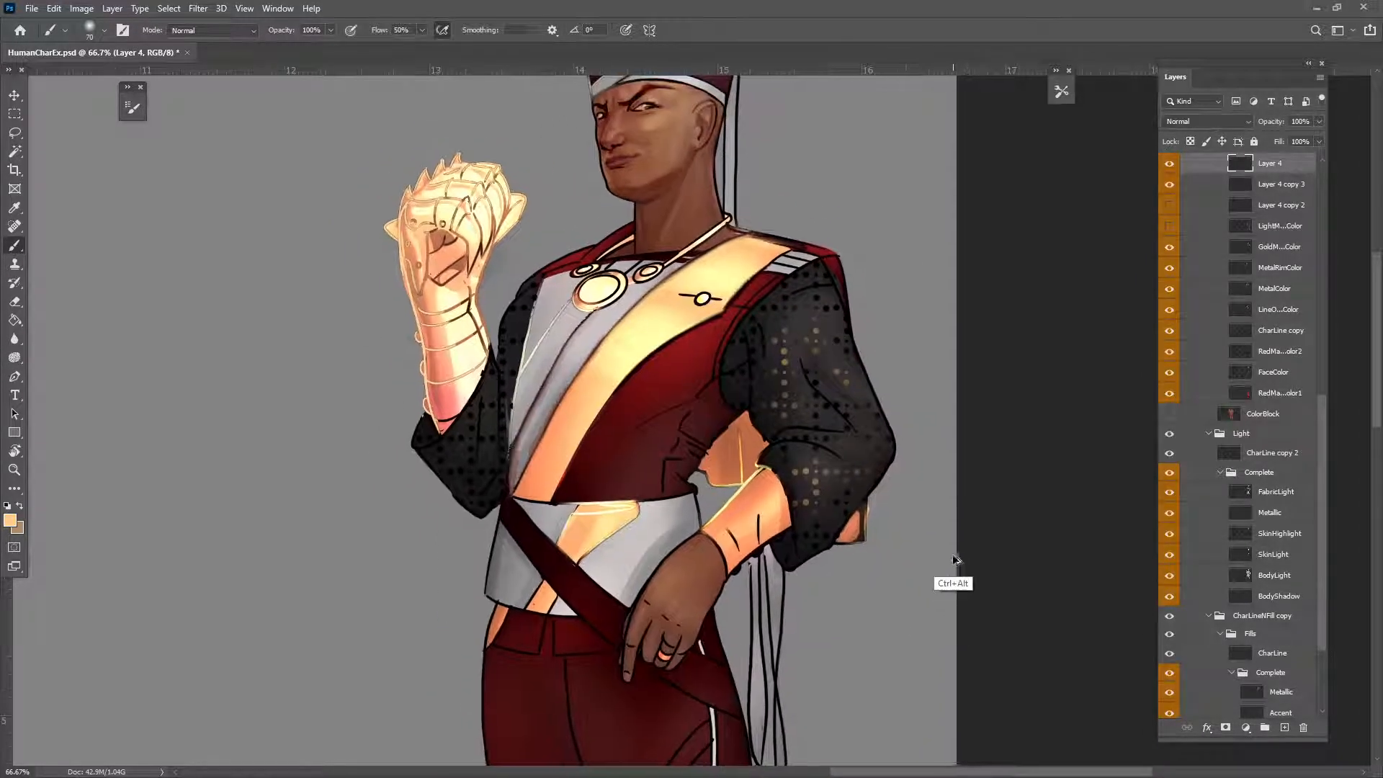
key("ctrl+shift+d")
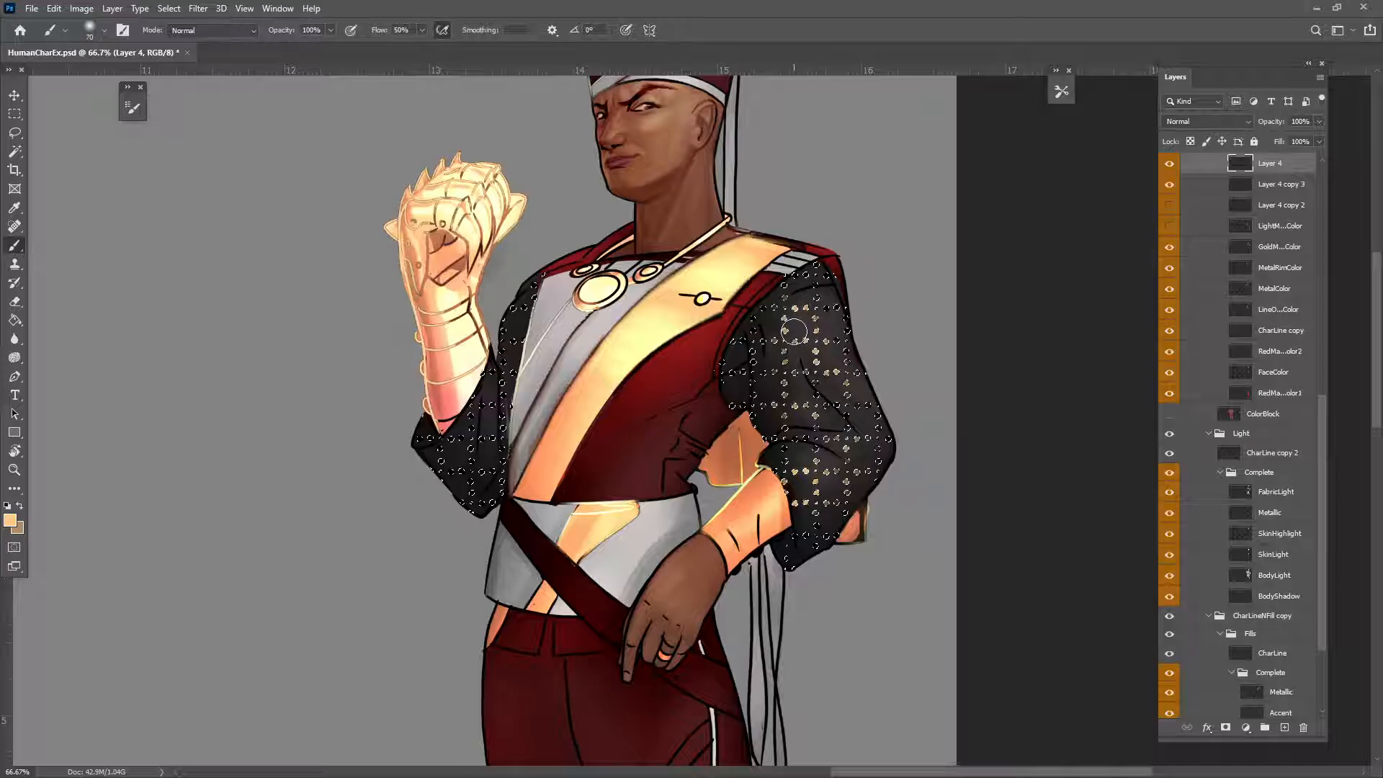
key("ctrl+d")
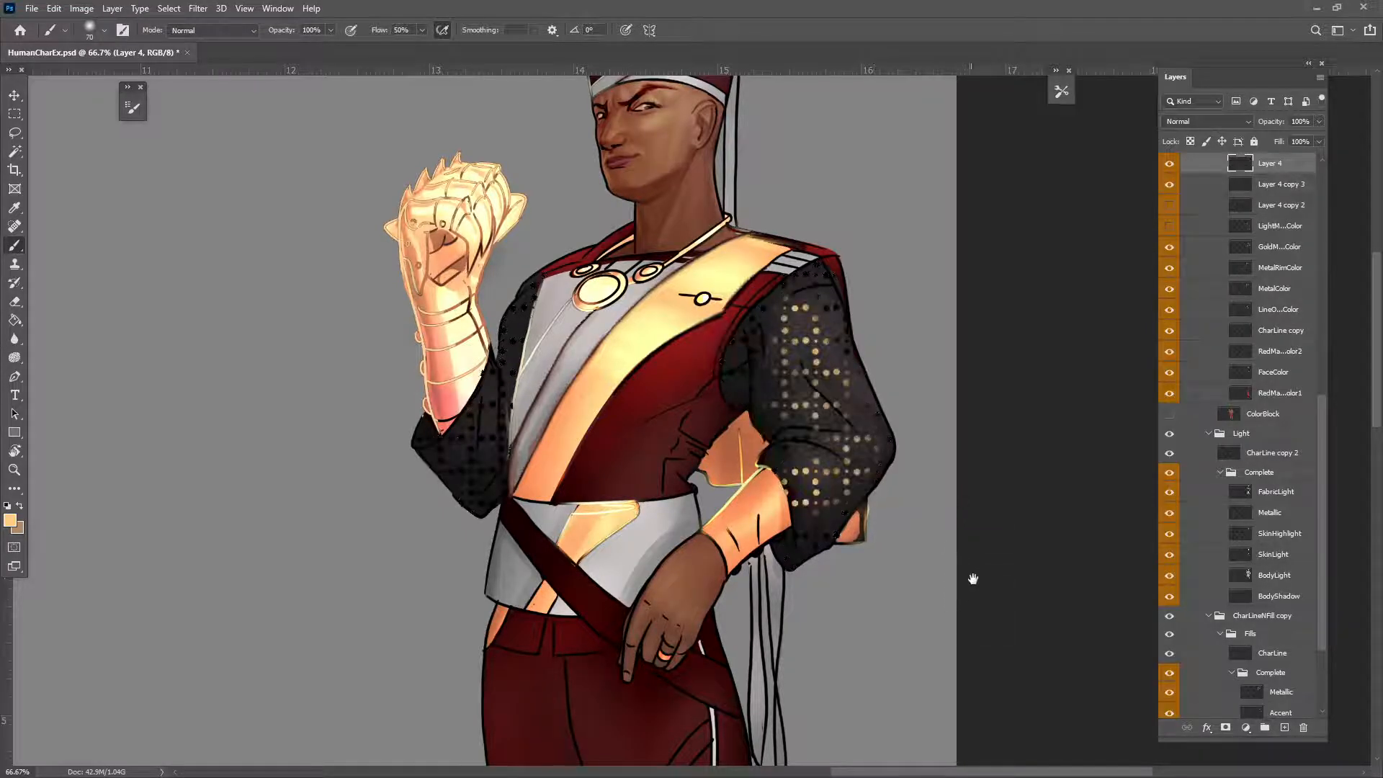
left_click_drag(1037, 538, 989, 566)
key("ctrl+shift+d")
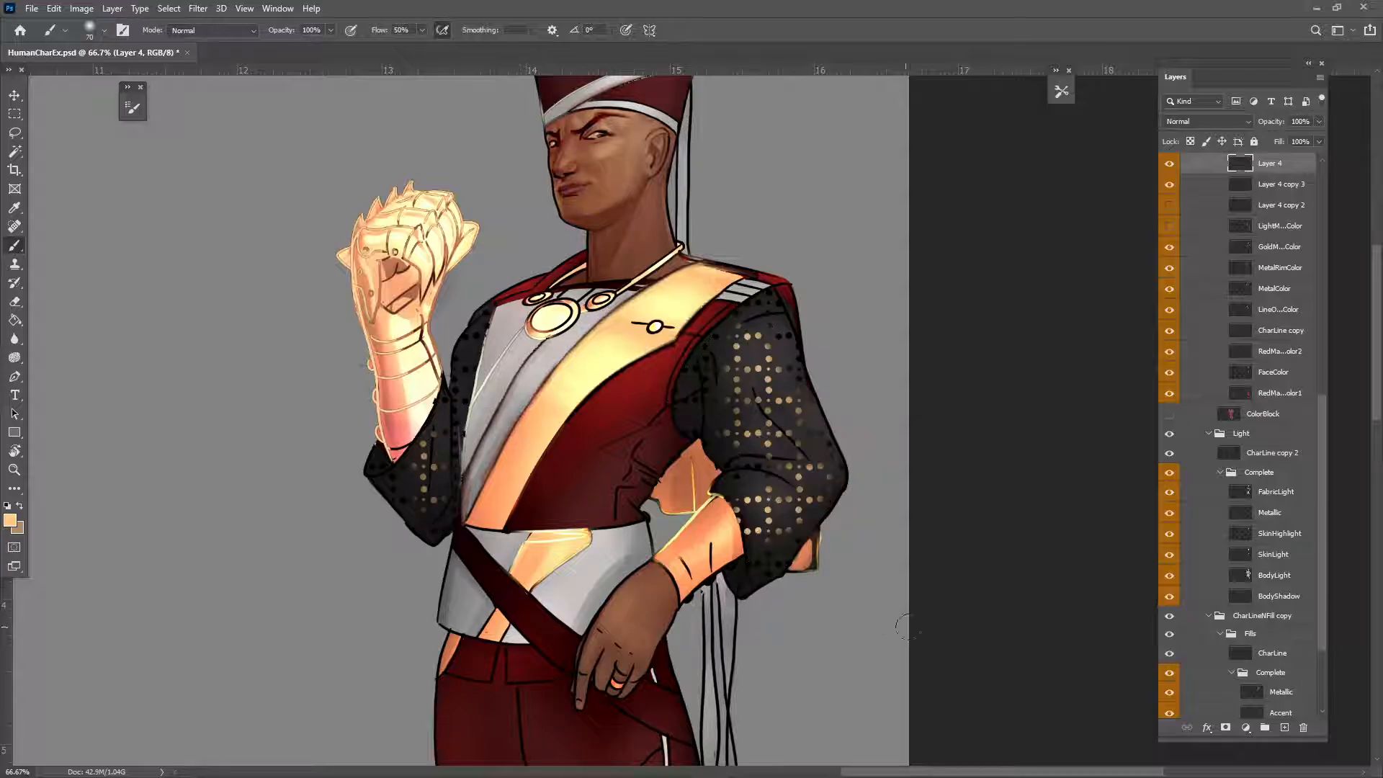
left_click_drag(943, 576, 915, 605)
key("ctrl+minus")
key("ctrl+minus")
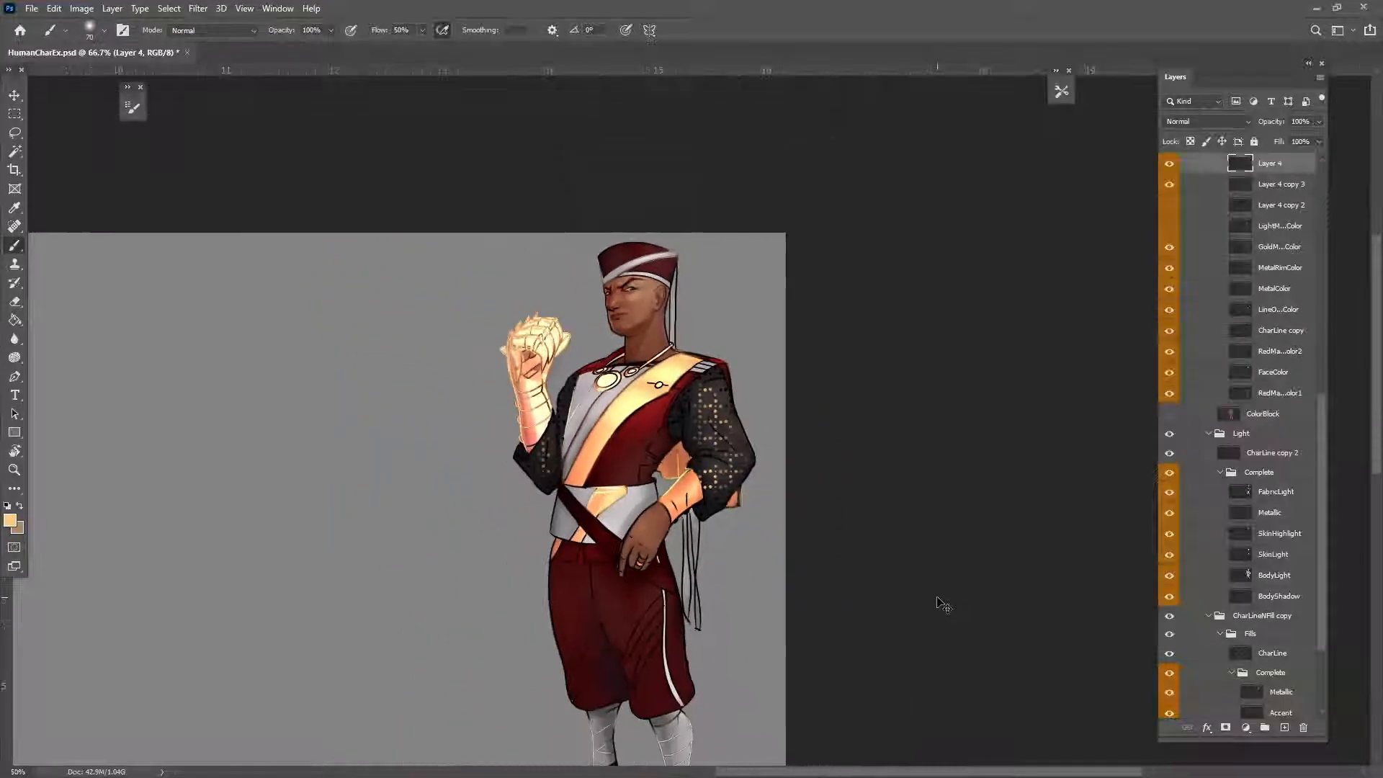
left_click_drag(836, 547, 887, 473)
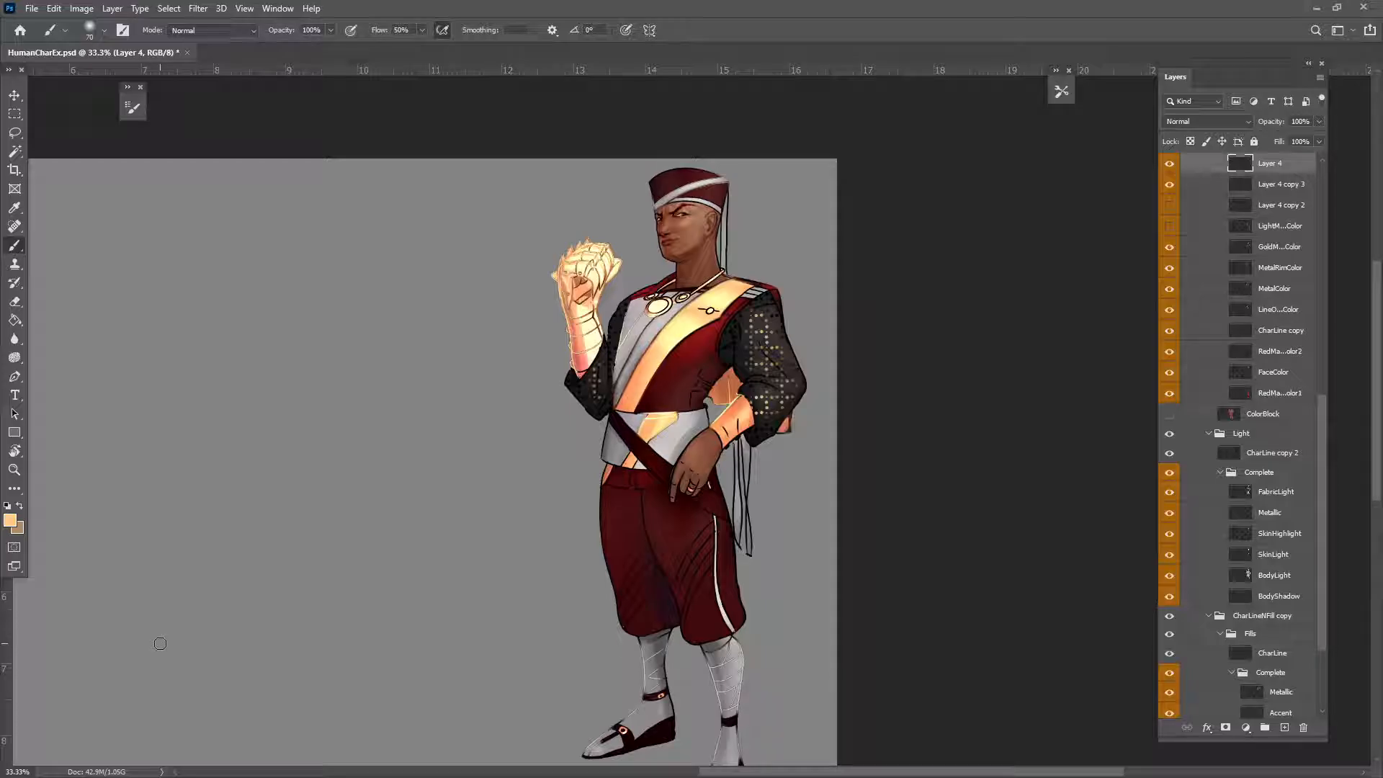
Step: Undo the last gold strokes on the sleeve dots for comparison and restore them
key("ctrl+z")
key("ctrl+z")
key("ctrl+z")
key("ctrl+z")
left_click_drag(940, 611, 964, 561)
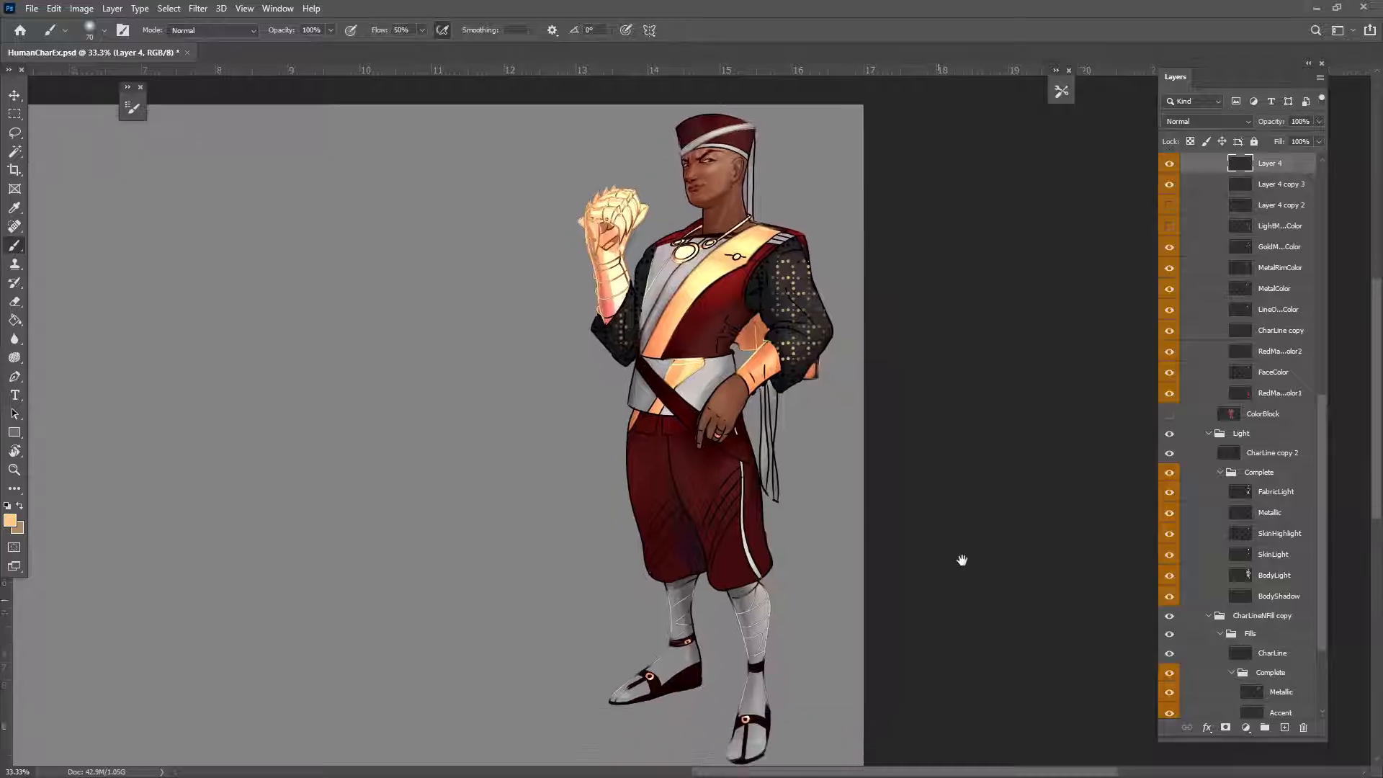
key("ctrl+shift+z")
key("ctrl+shift+z")
key("ctrl+shift+z")
key("ctrl+shift+z")
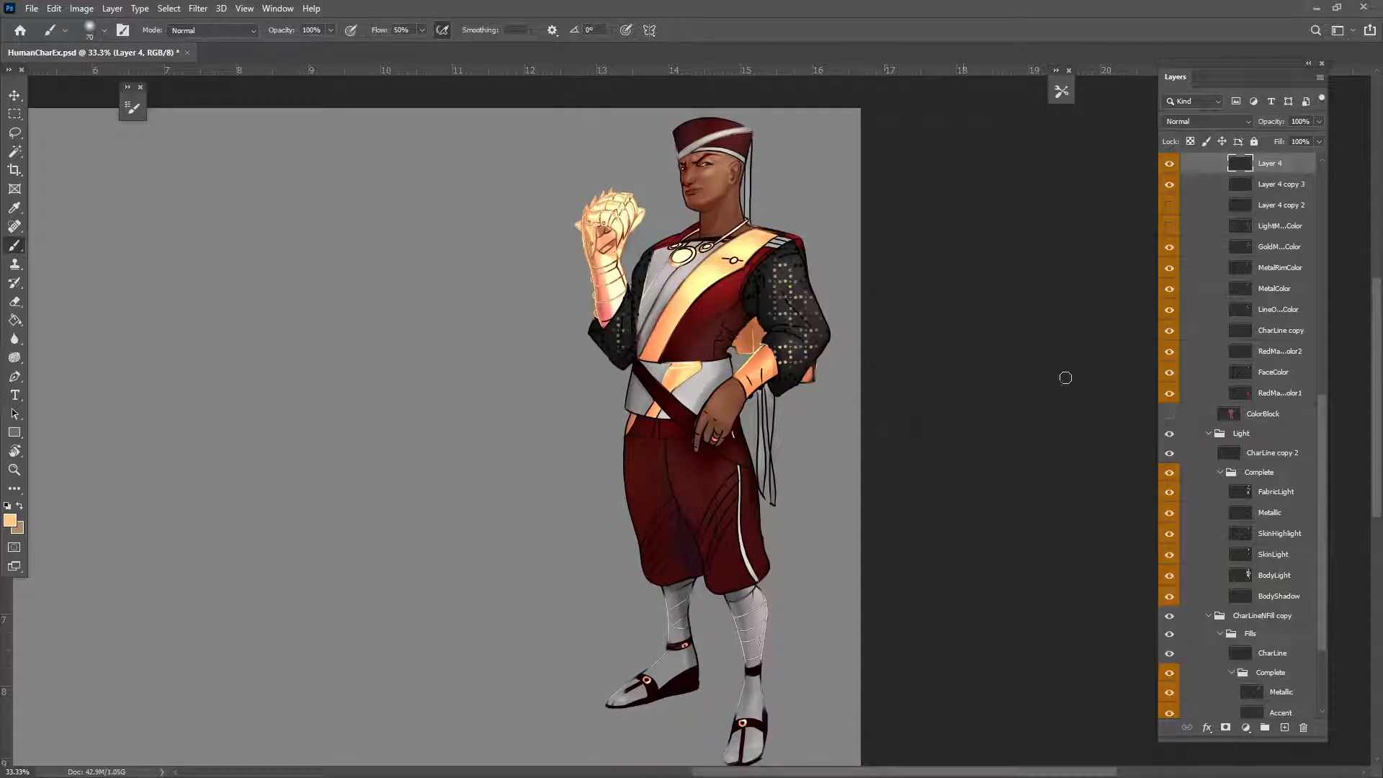
Step: Delete the gold paint layer Layer 4 together with the dot layer Layer 4 copy 3
left_click(1264, 186, "shift")
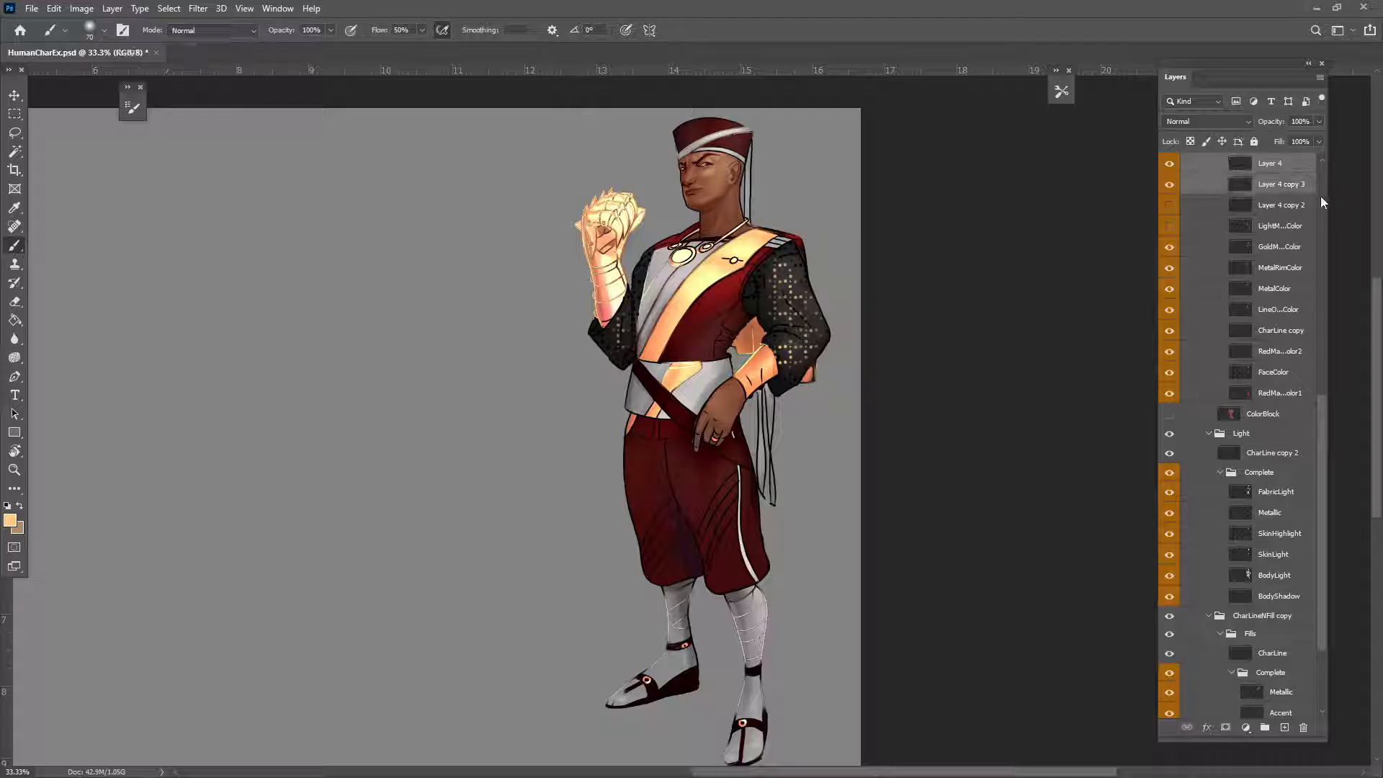
left_click_drag(1273, 185, 1303, 728)
left_click_drag(560, 421, 732, 480)
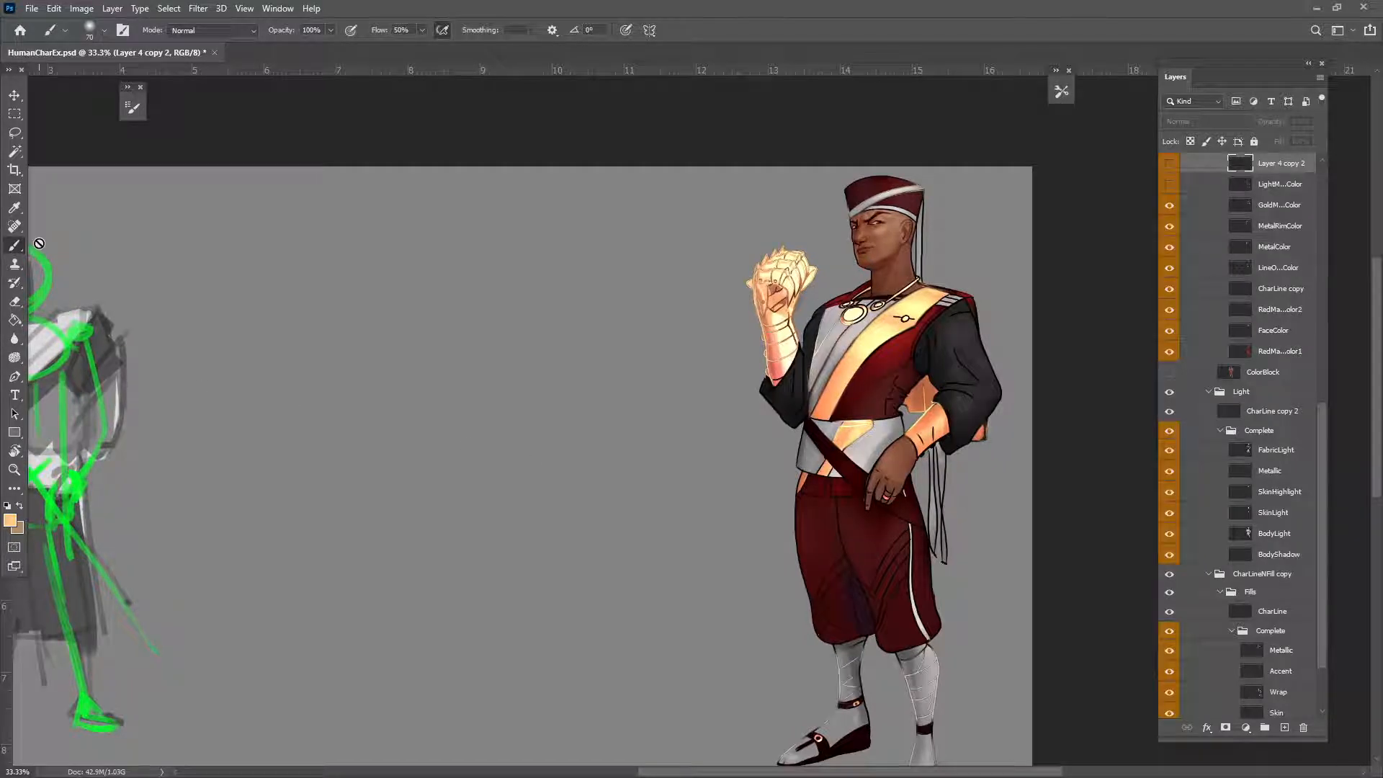
Step: Choose the AAA_drawer brush preset at size 10 and add a new layer above Layer 4 copy 2
left_click(1061, 91)
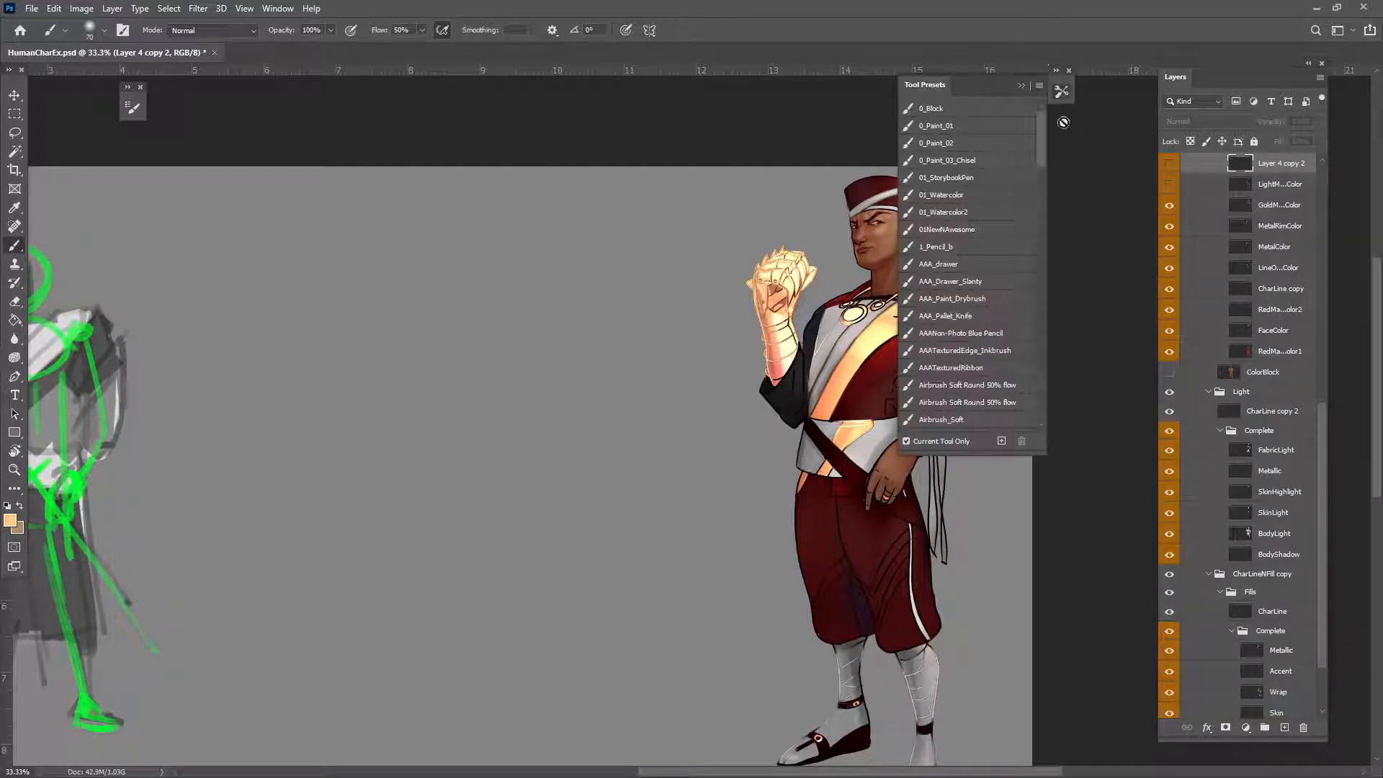
left_click(946, 265)
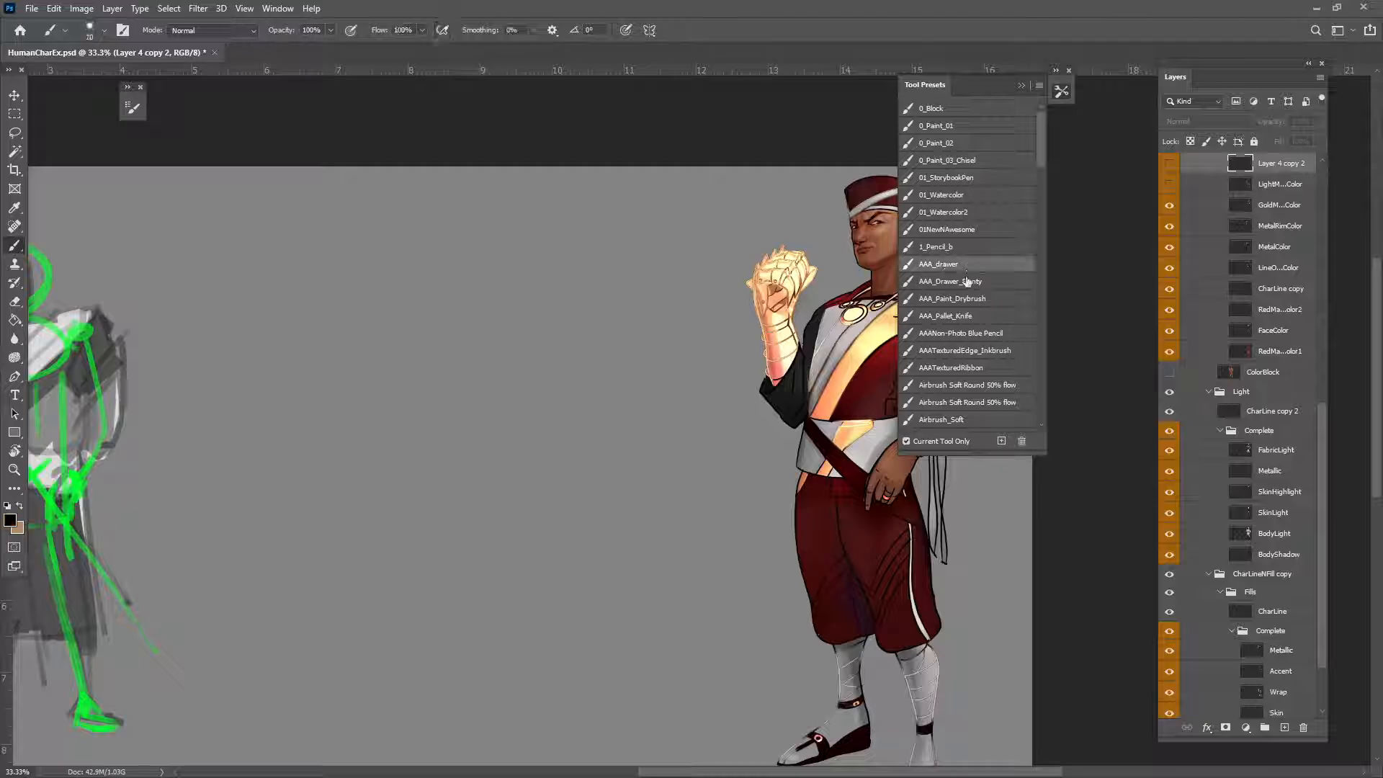
left_click(1020, 85)
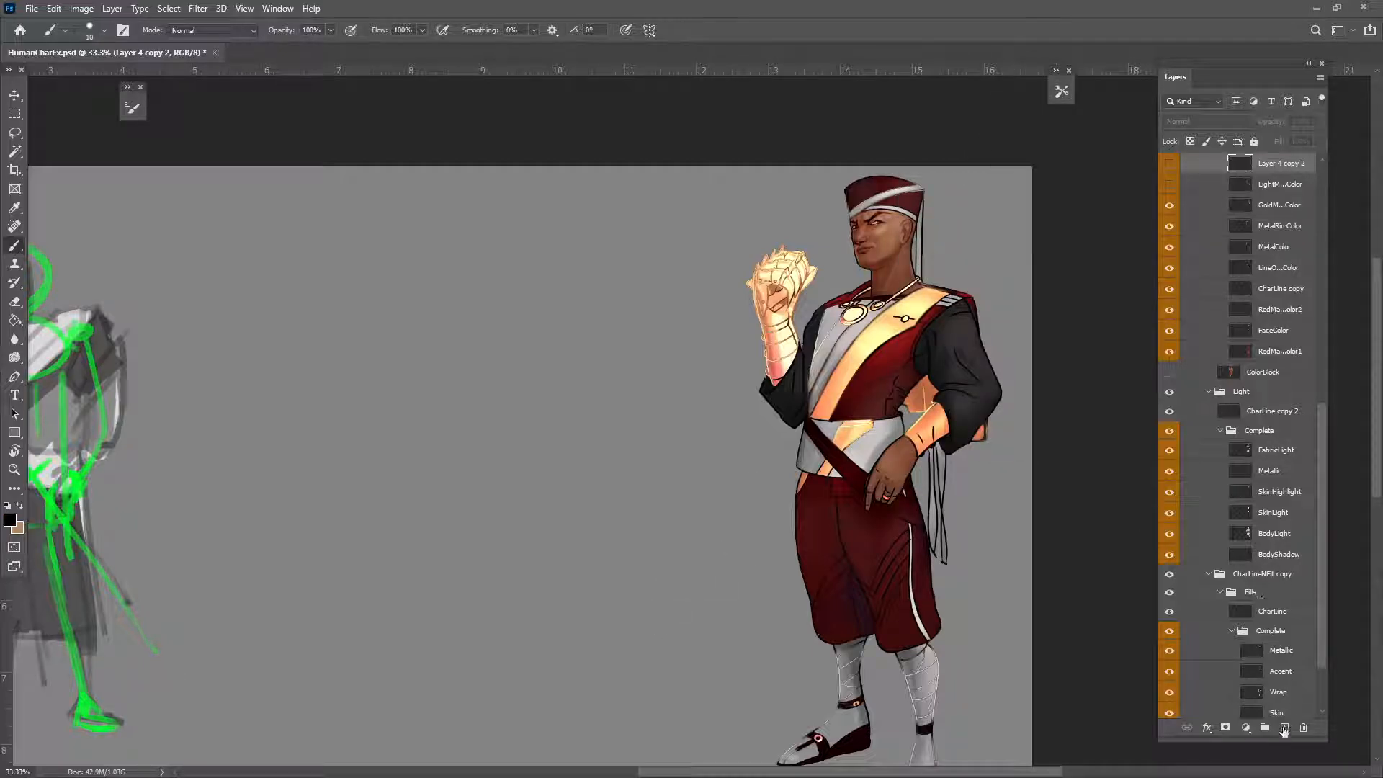
left_click(1285, 731)
left_click_drag(622, 504, 766, 491)
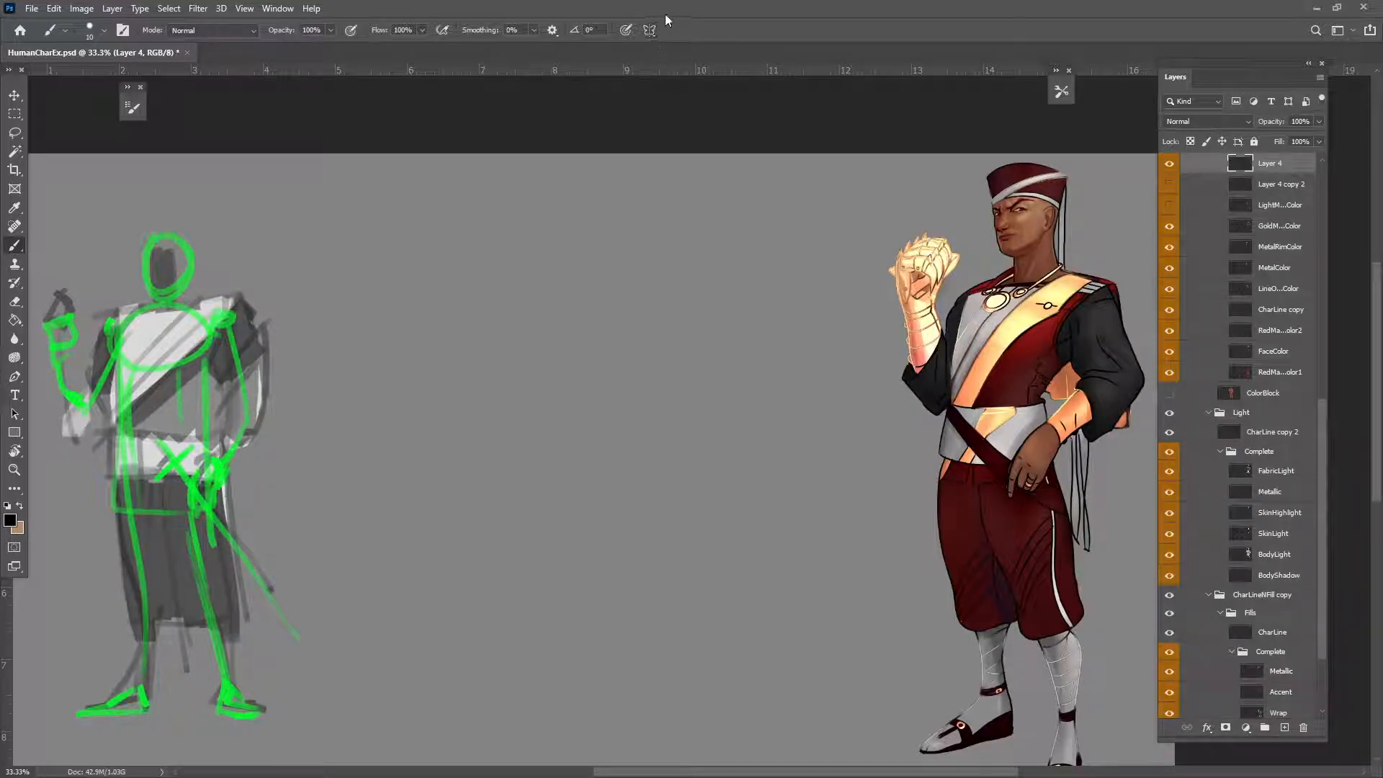
Step: Turn on Dual Axis paint symmetry, scale its guides to about 84% in the empty canvas area, and apply them
left_click(650, 29)
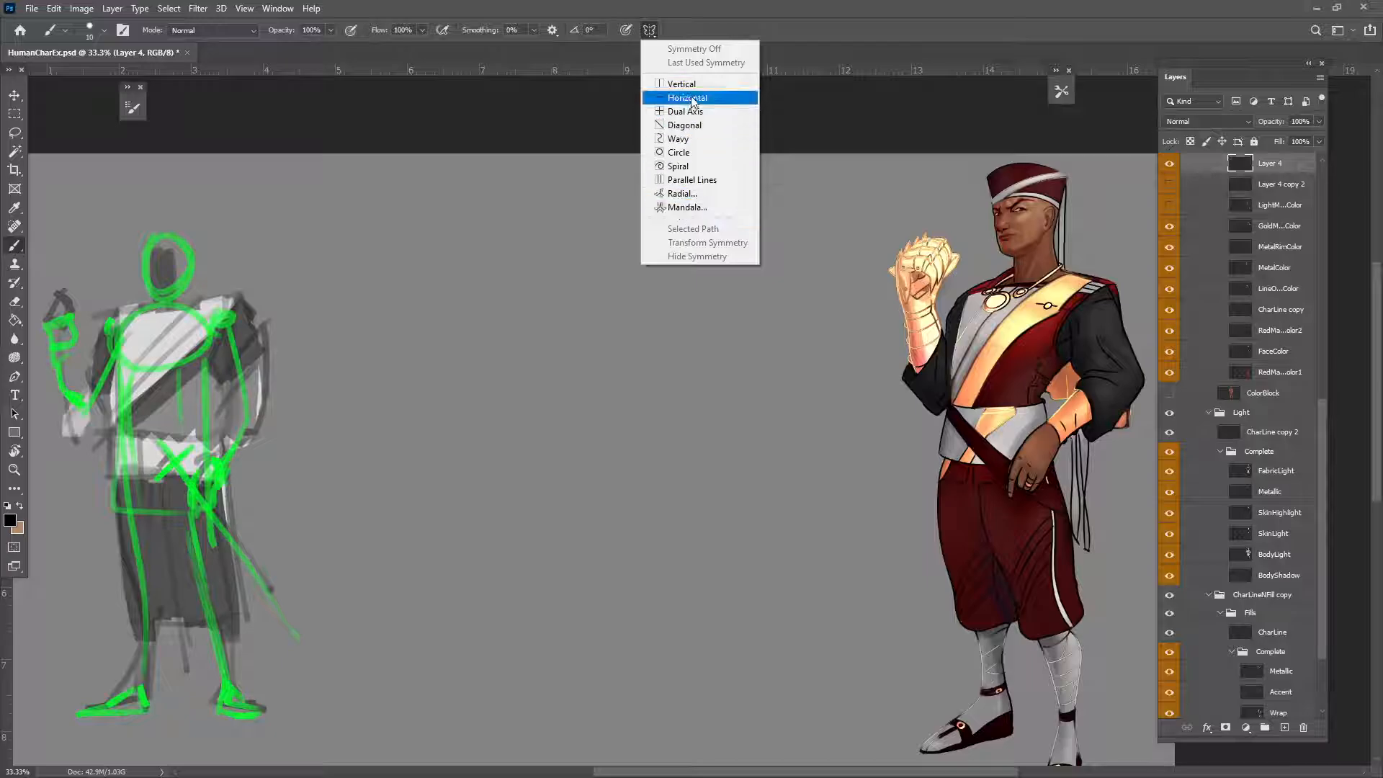
left_click(696, 111)
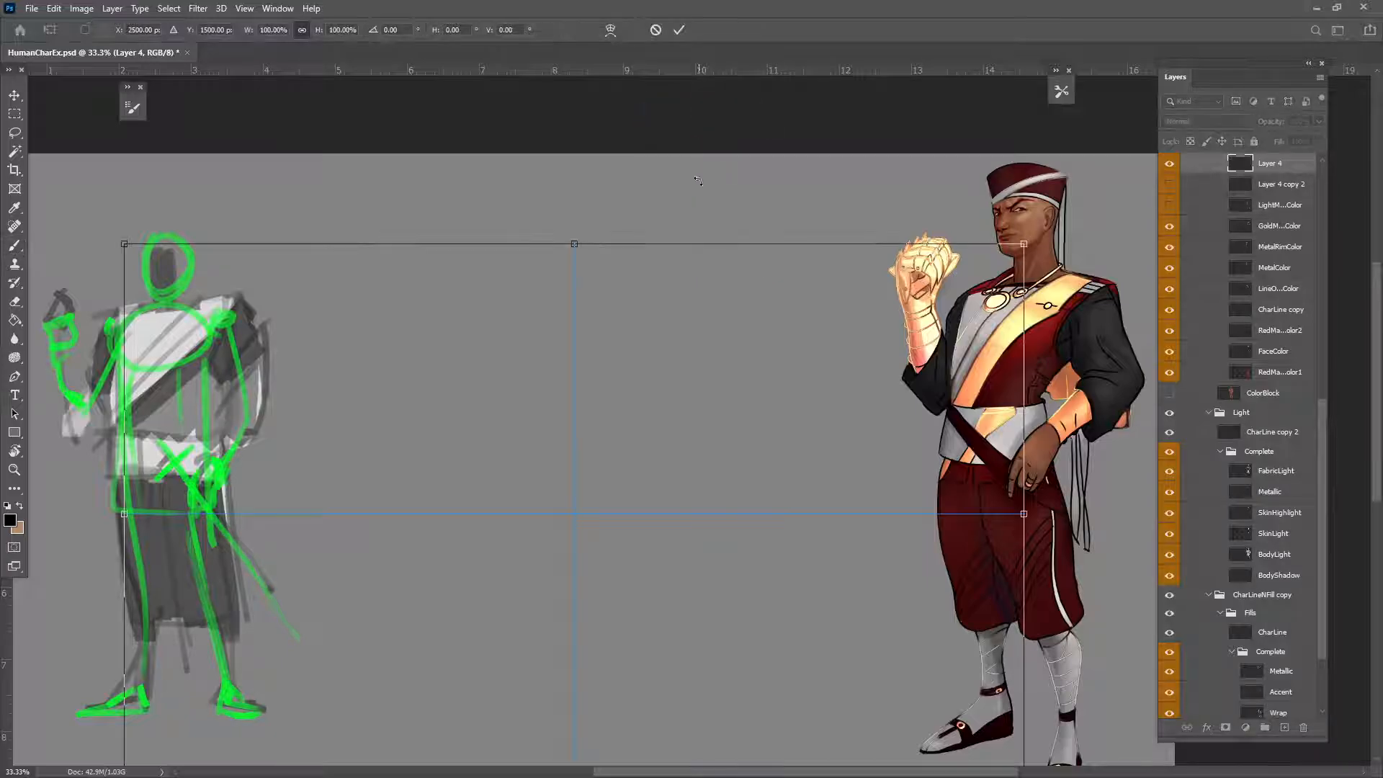
left_click_drag(574, 242, 611, 332)
key("ctrl+plus")
key("ctrl+plus")
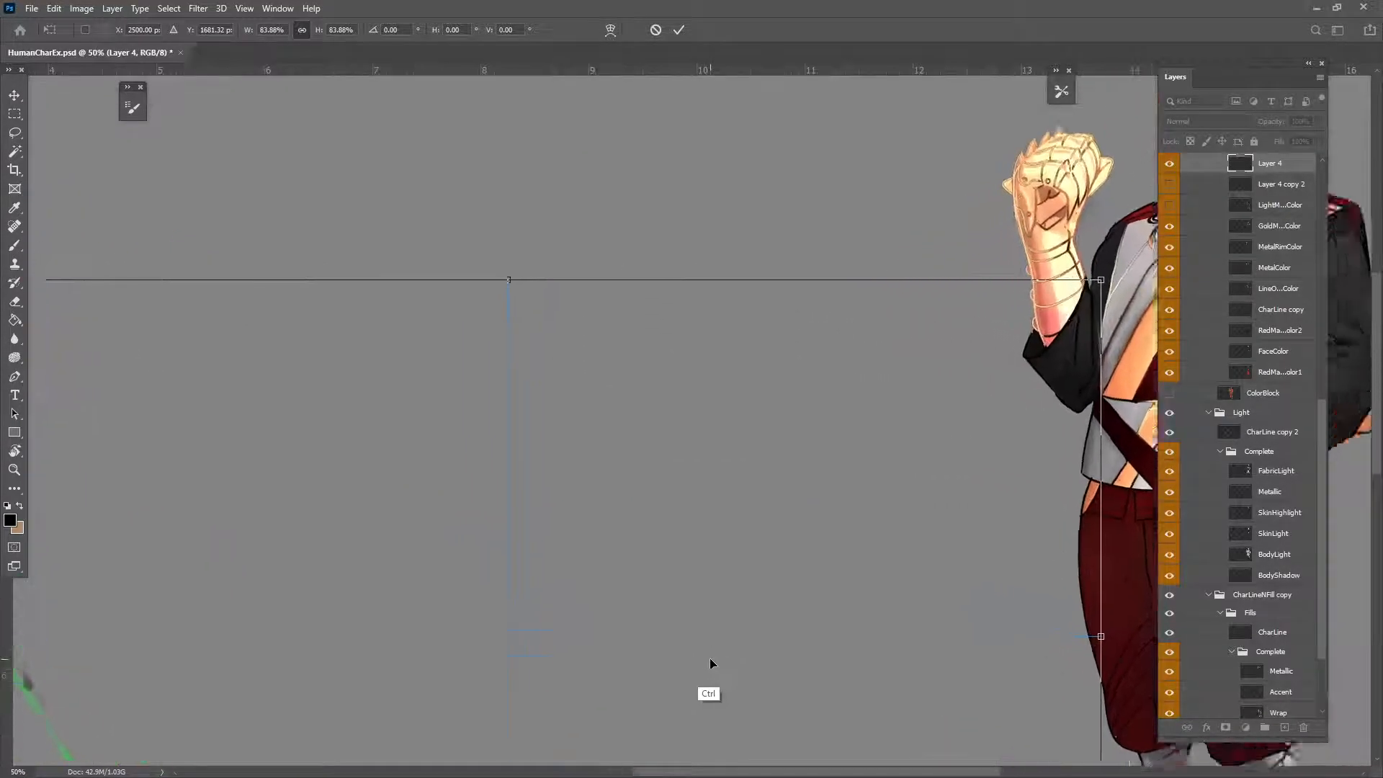
left_click_drag(628, 576, 741, 442)
key("Return")
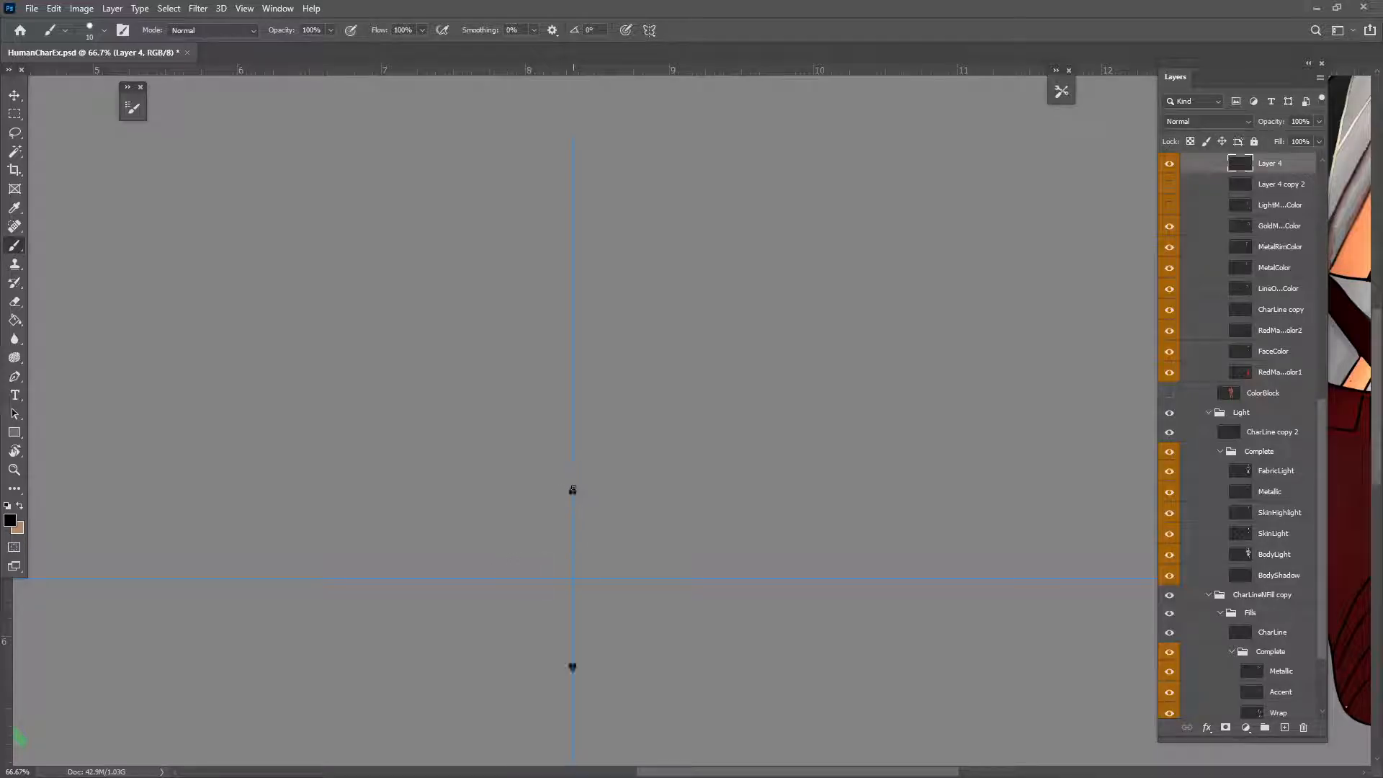
Step: Draw a four-pointed star at the symmetry centre and double-lined curling scrolls rising above it
mouse_move(573, 490)
left_mouse_down()
mouse_move(554, 554)
mouse_move(477, 565)
mouse_move(521, 570)
left_mouse_up()
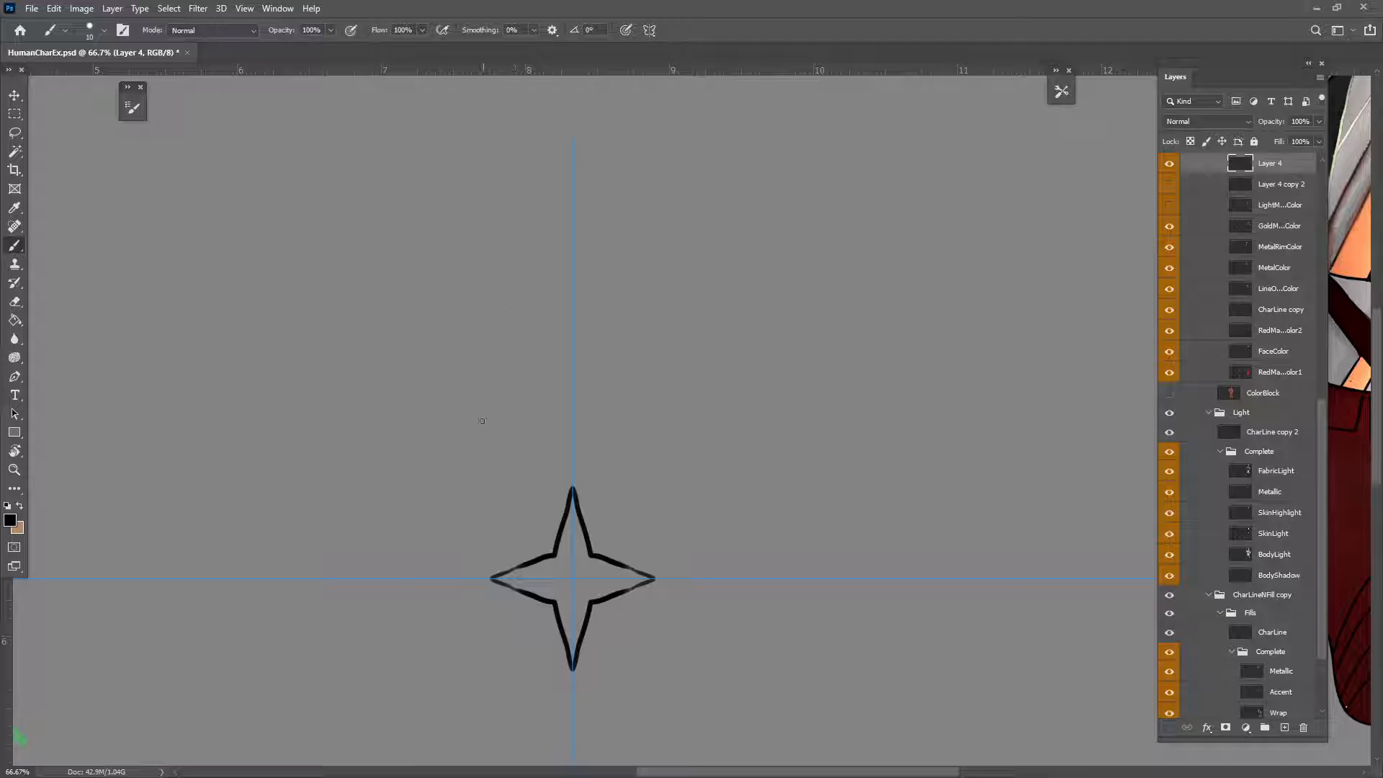
mouse_move(542, 541)
left_mouse_down()
mouse_move(555, 414)
mouse_move(517, 231)
mouse_move(555, 255)
mouse_move(569, 232)
mouse_move(506, 229)
mouse_move(520, 321)
mouse_move(553, 387)
mouse_move(539, 544)
mouse_move(514, 447)
mouse_move(522, 359)
mouse_move(477, 405)
mouse_move(465, 360)
mouse_move(516, 352)
mouse_move(539, 400)
mouse_move(520, 461)
mouse_move(534, 537)
left_mouse_up()
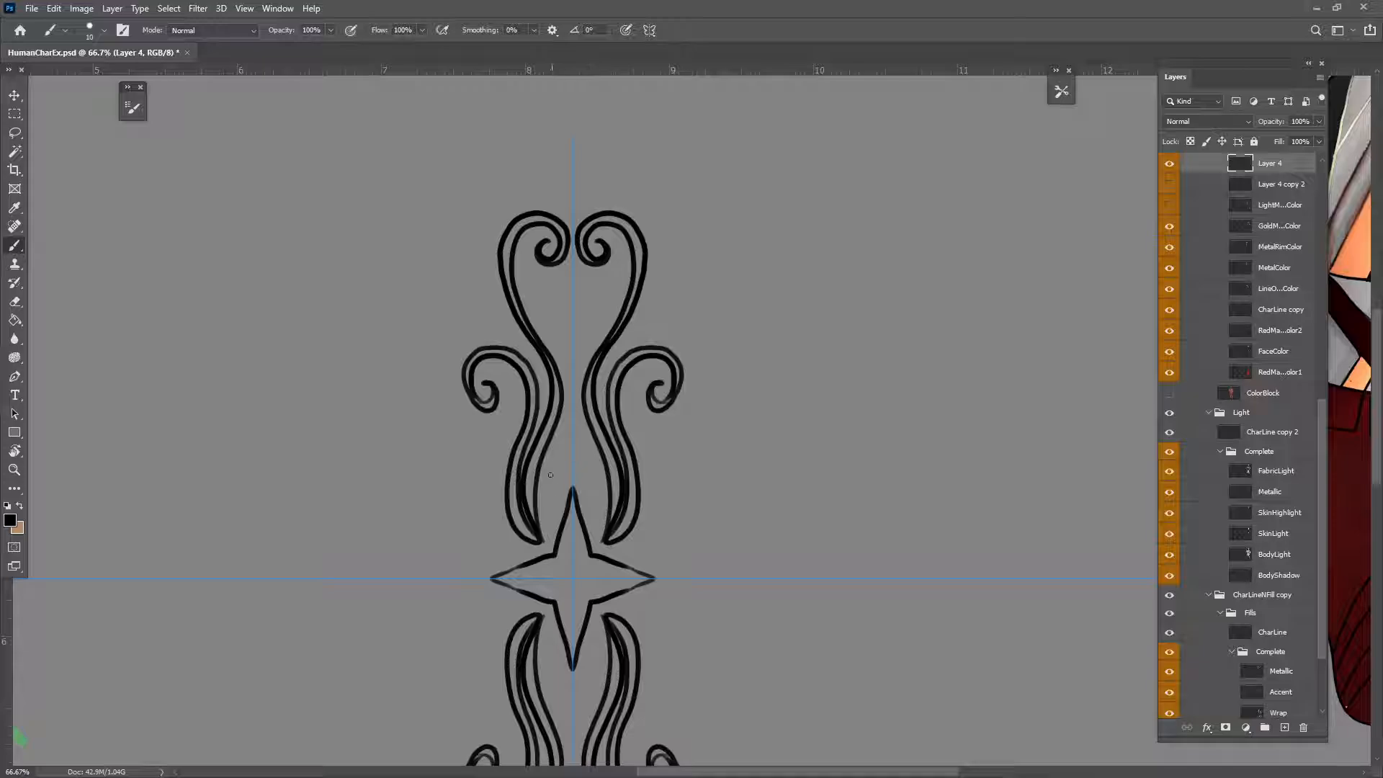
Step: Add small circles between the scrolls and leaf-like curls along their outer edges, undoing one stray stroke
left_click_drag(551, 475, 549, 478)
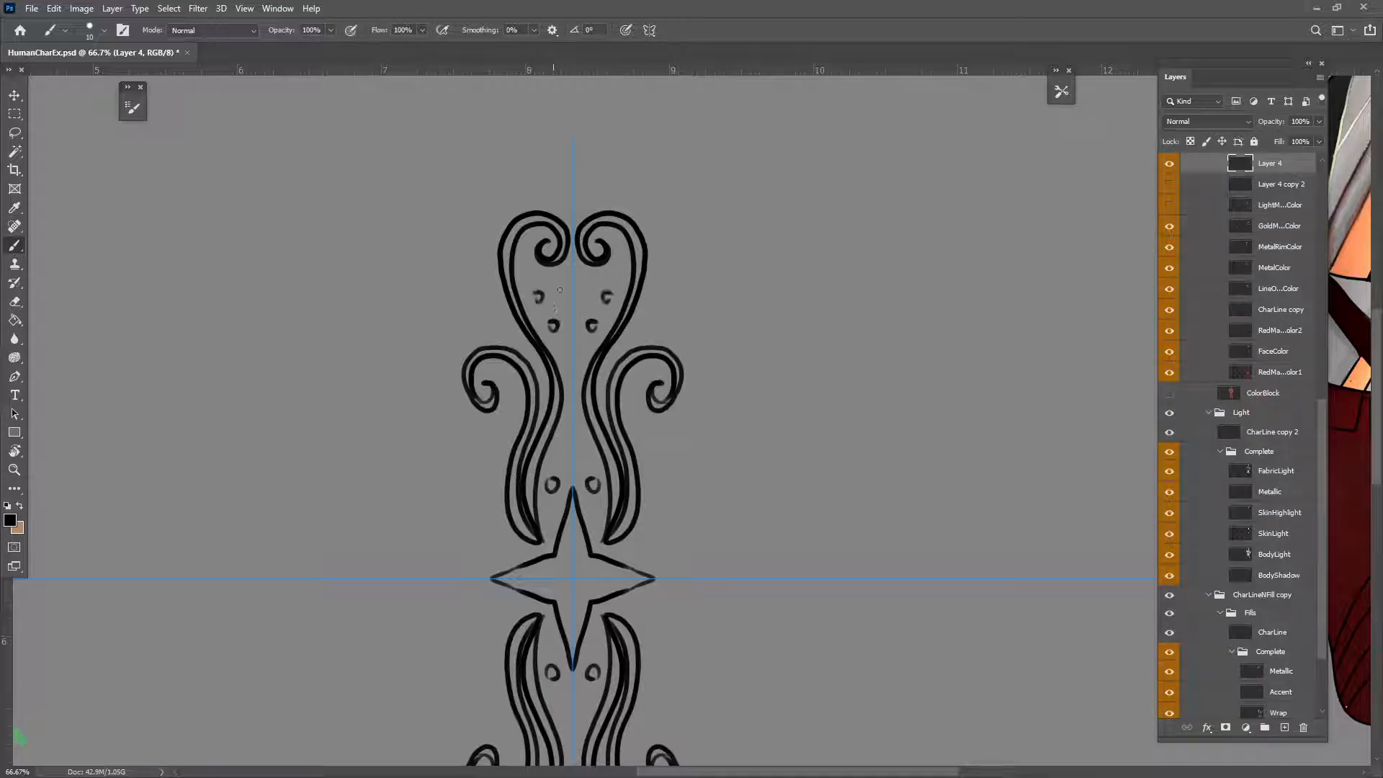
mouse_move(521, 552)
left_mouse_down()
mouse_move(482, 505)
mouse_move(489, 459)
mouse_move(451, 424)
mouse_move(427, 360)
mouse_move(461, 326)
left_mouse_up()
key("ctrl+z")
mouse_move(505, 508)
left_mouse_down()
mouse_move(479, 483)
mouse_move(474, 502)
mouse_move(508, 466)
left_mouse_up()
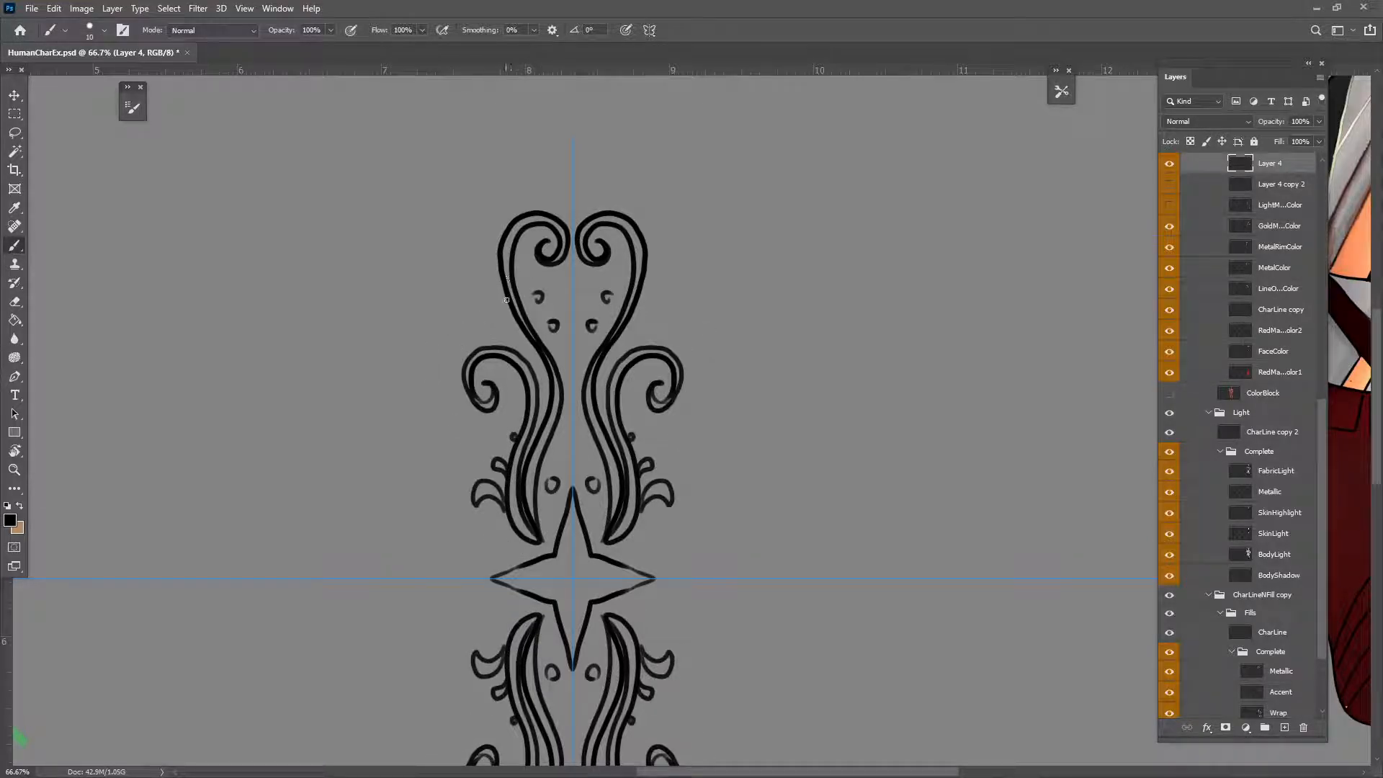
Step: Add leaf-like curls along the upper scrolls' outer edges and draw double-lined looping scrolls extending sideways from the star
mouse_move(506, 300)
left_mouse_down()
mouse_move(481, 303)
mouse_move(496, 291)
left_mouse_up()
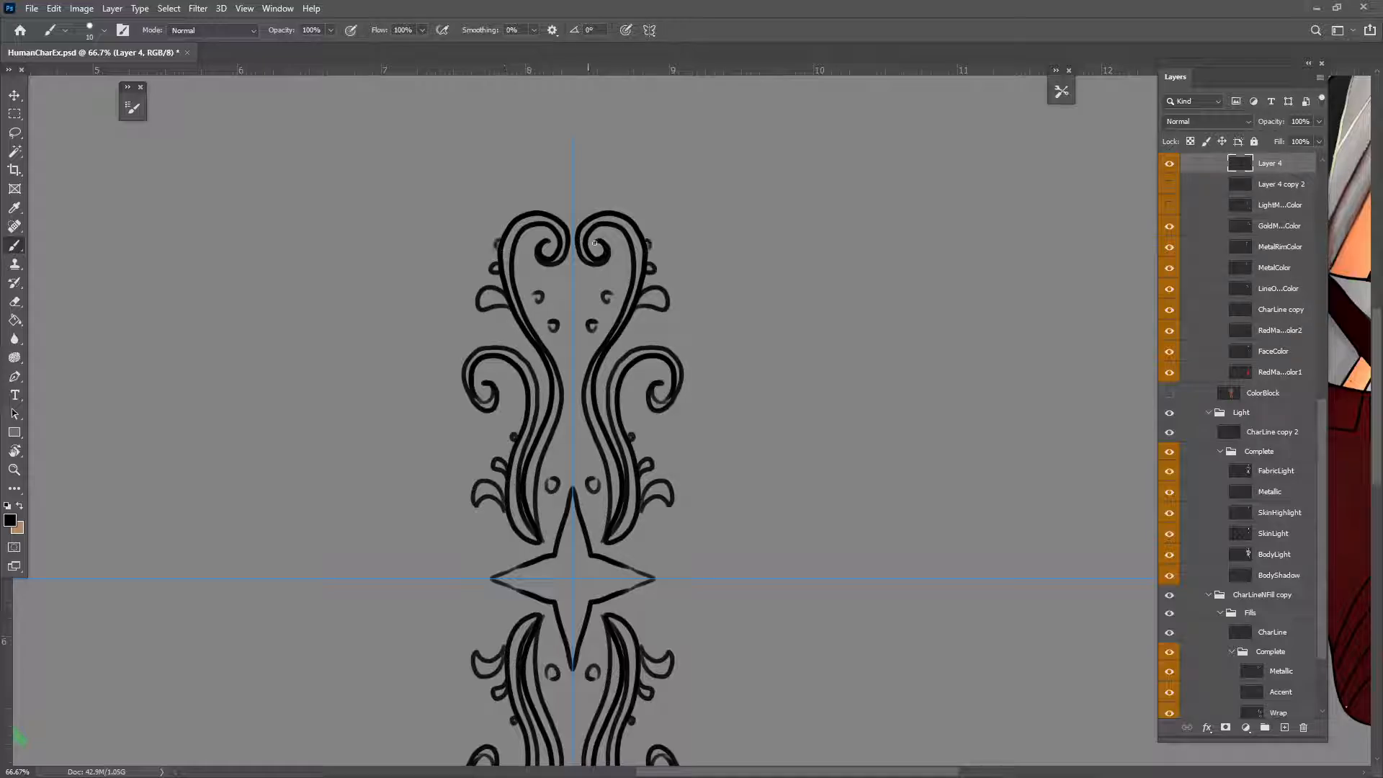
mouse_move(529, 551)
left_mouse_down()
mouse_move(437, 569)
mouse_move(411, 450)
mouse_move(329, 410)
mouse_move(379, 463)
mouse_move(378, 492)
mouse_move(370, 478)
mouse_move(389, 469)
mouse_move(350, 427)
mouse_move(393, 438)
mouse_move(409, 555)
mouse_move(447, 573)
mouse_move(501, 541)
mouse_move(532, 553)
left_mouse_up()
left_click_drag(826, 612, 800, 485)
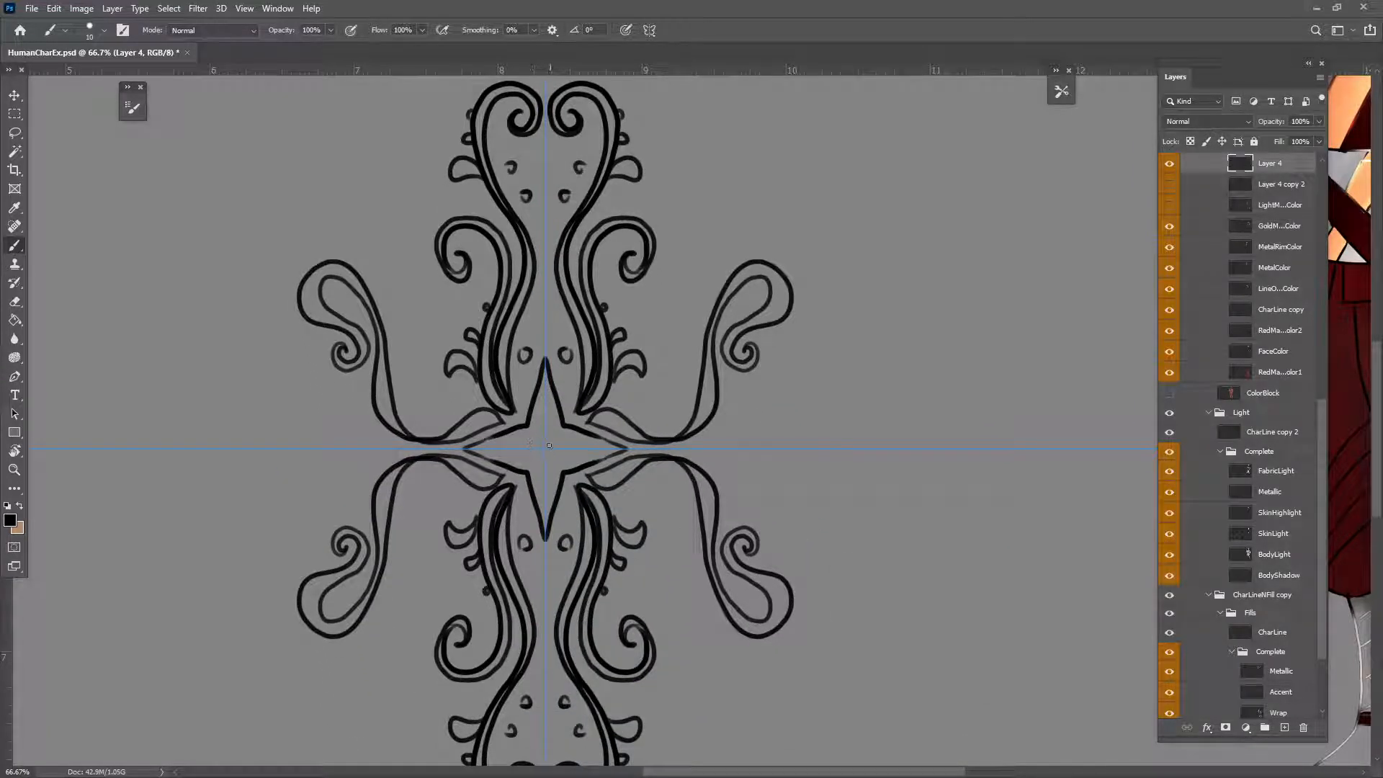
Step: Draw a circle at the star's centre with a small circle inside each arm, undoing one stray stroke
left_click_drag(549, 445, 548, 456)
key("ctrl+z")
left_click_drag(763, 569, 761, 568)
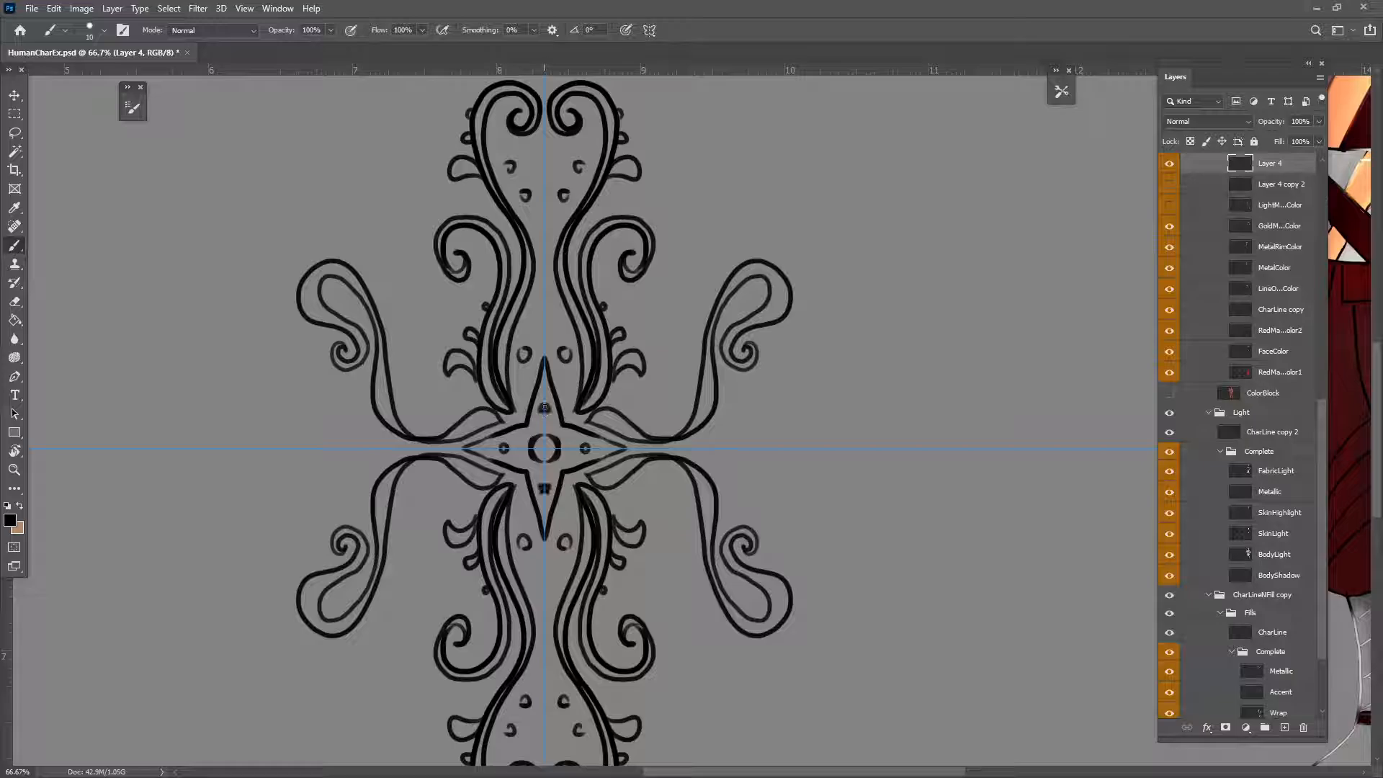
Step: Turn off paint symmetry for the finished ornament
key("ctrl+minus")
key("ctrl+minus")
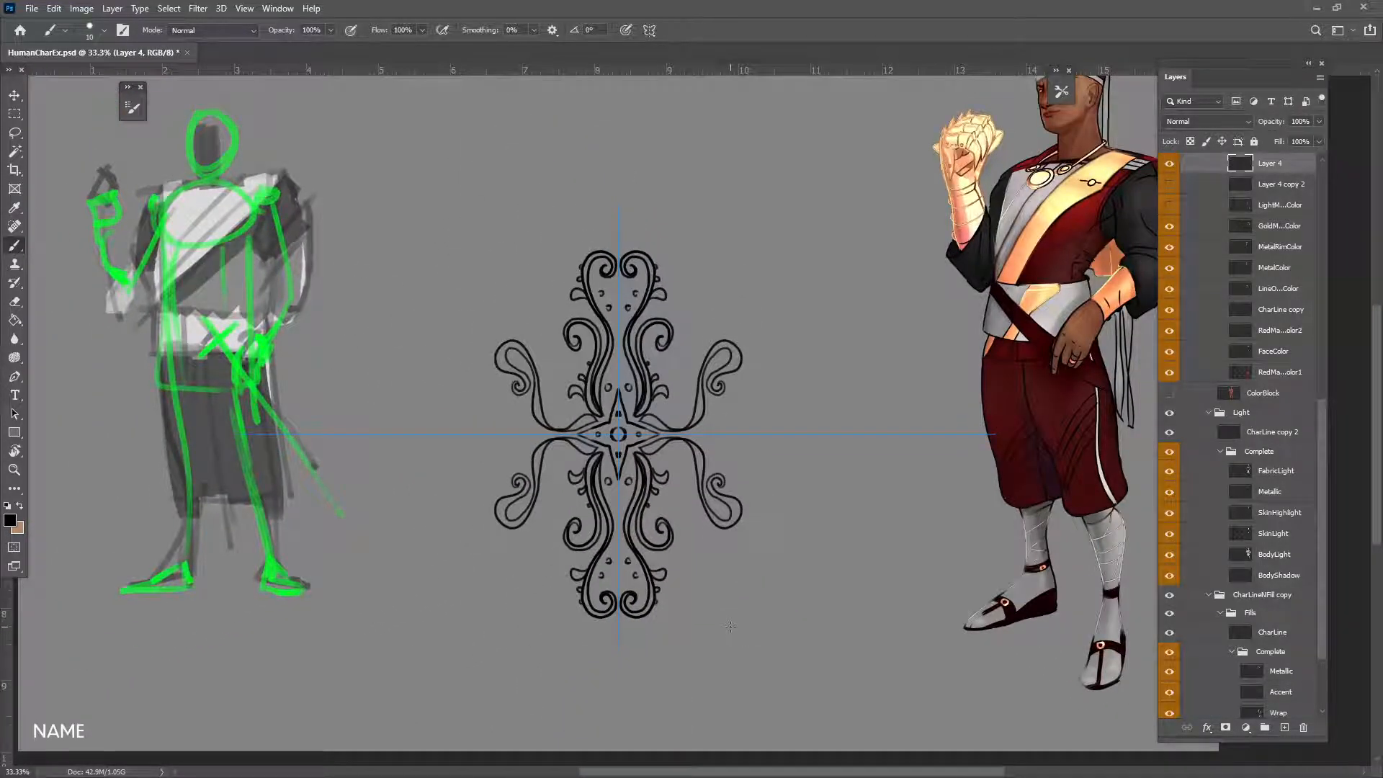
left_click(649, 29)
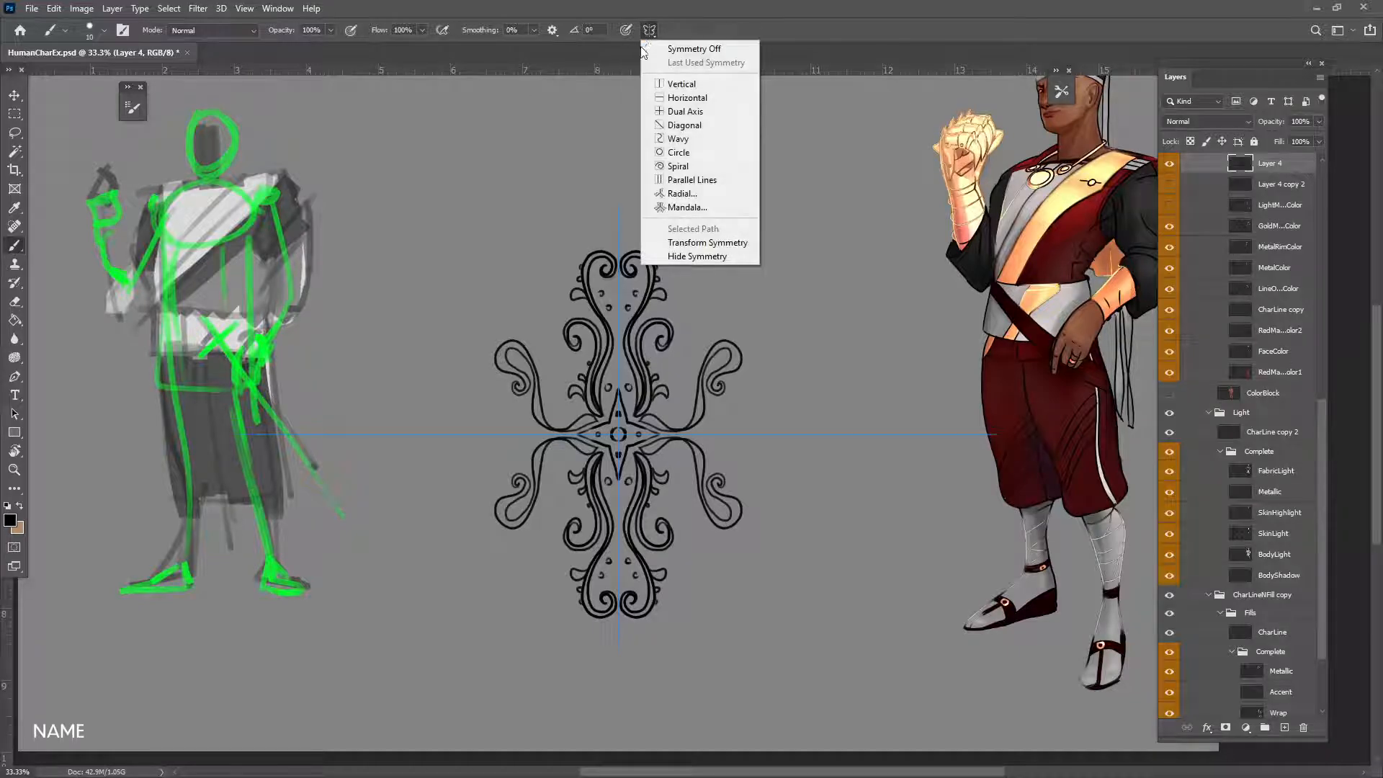
left_click(696, 46)
left_click_drag(772, 333, 595, 316)
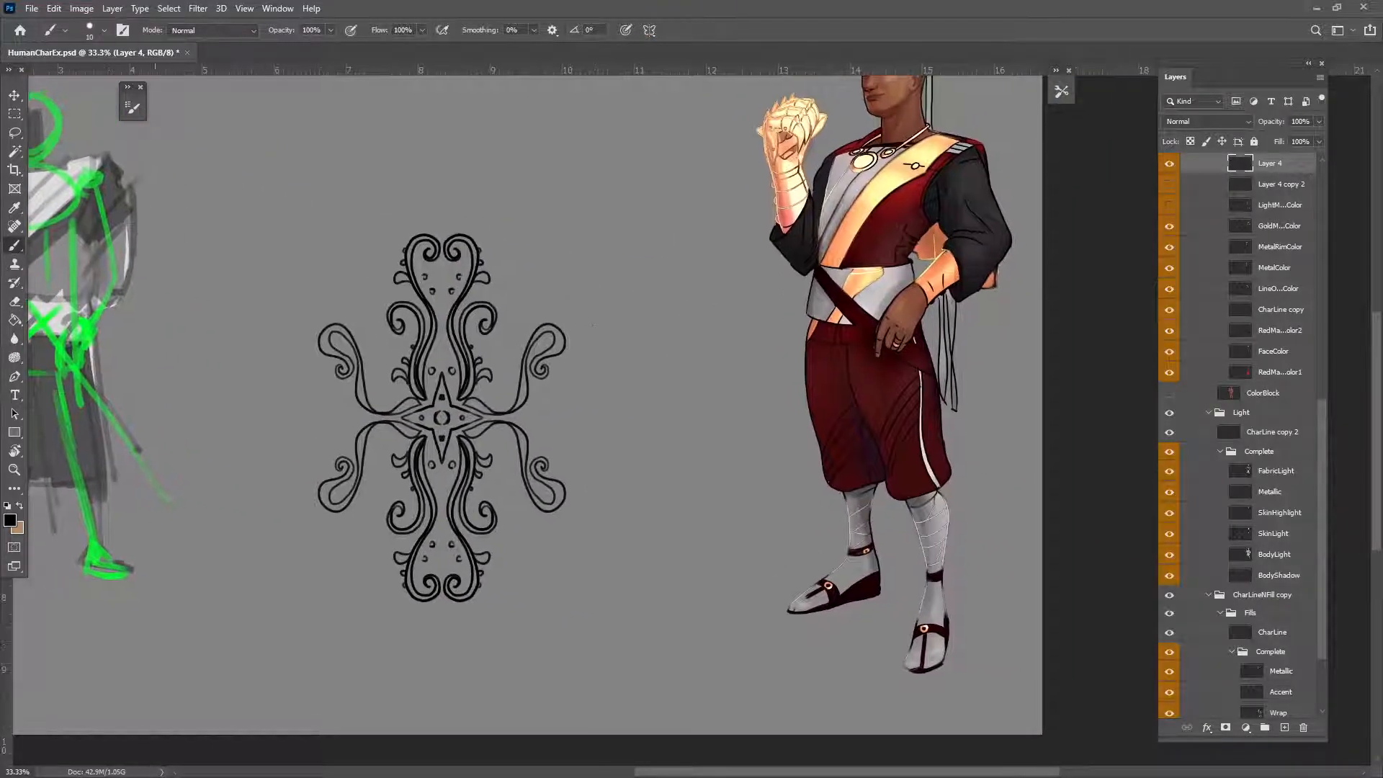
Step: Duplicate the ornament and place the copies into a two-by-two repeating pattern with overlapping scrolls, merging copies along the way
left_click(15, 95)
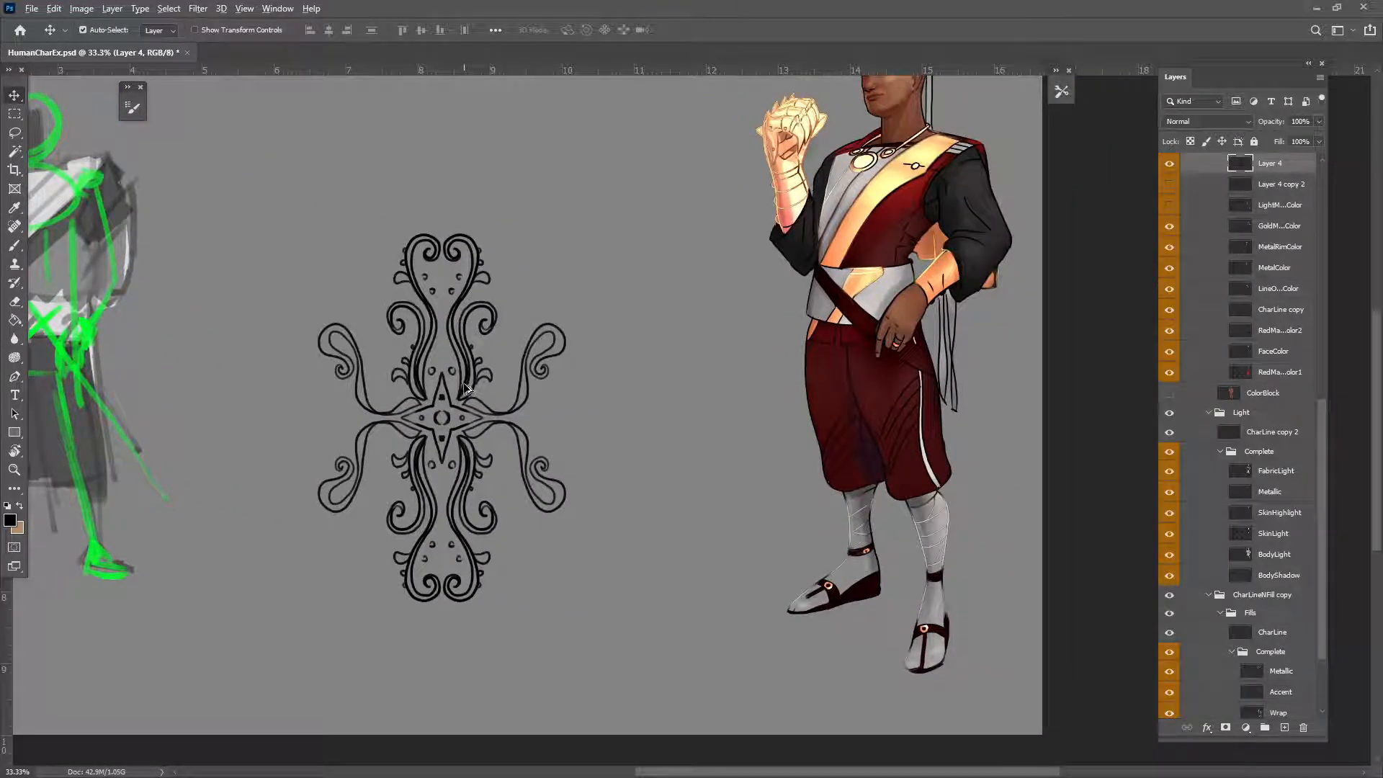
left_click_drag(466, 389, 595, 521)
key("ctrl+e")
left_click_drag(652, 680, 602, 404)
left_click_drag(575, 536, 574, 416)
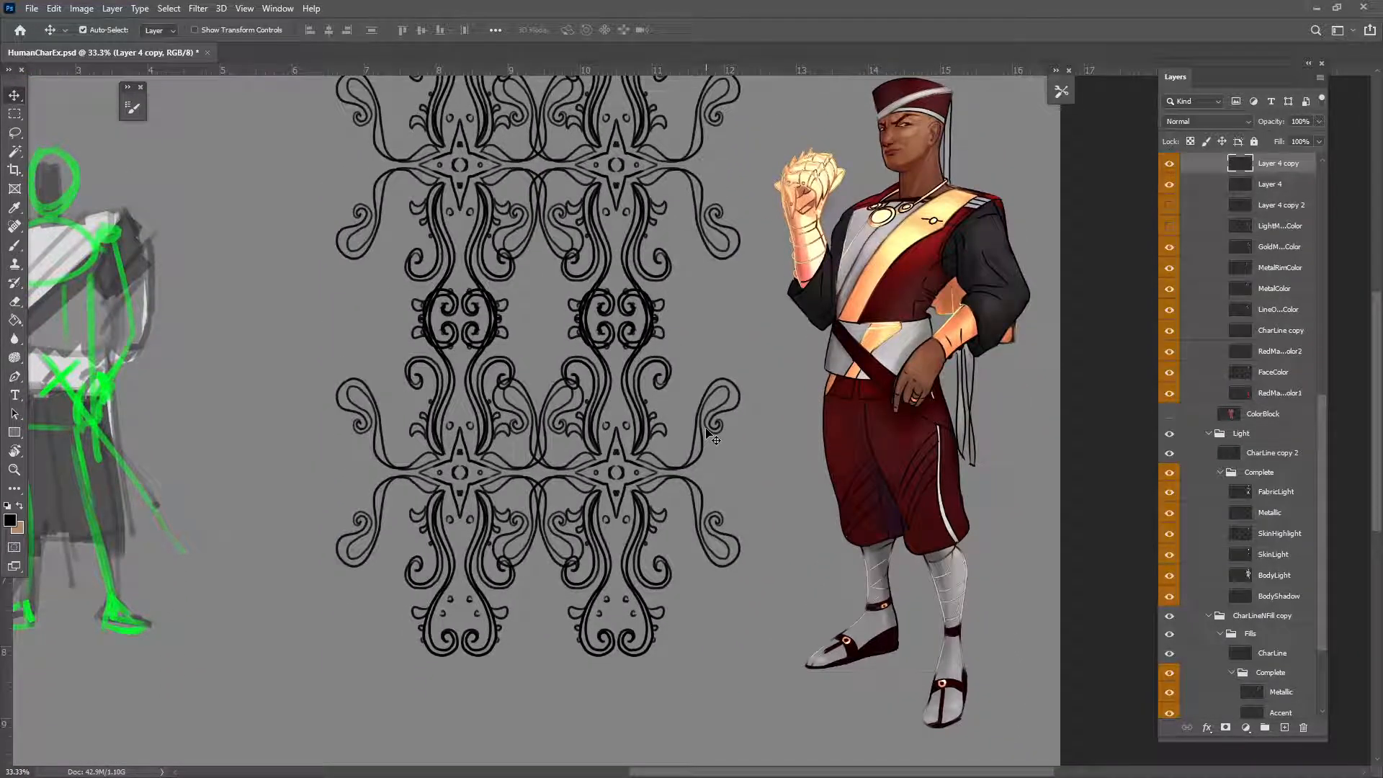
Step: Erase the overlapping lines where the upper and lower ornaments meet, and merge the copy into Layer 4
key("e")
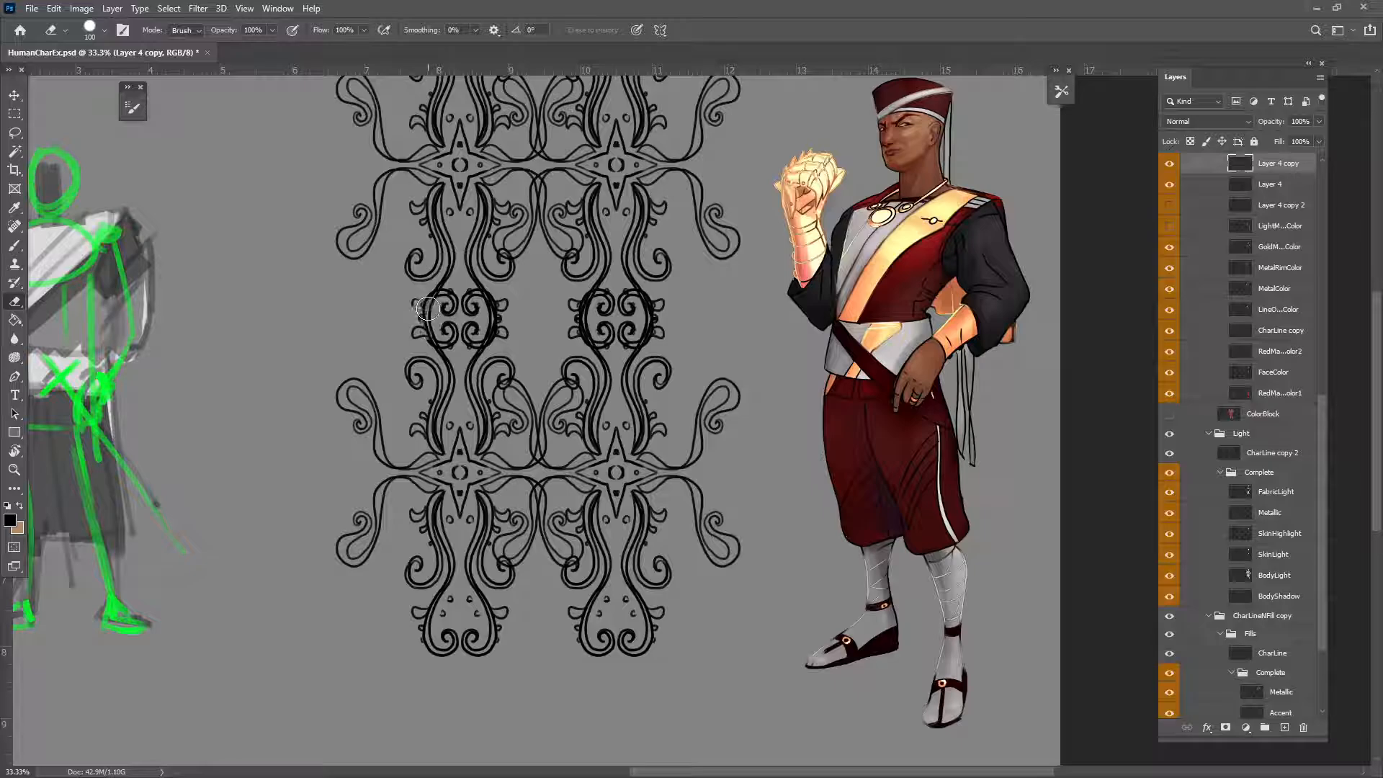
mouse_move(428, 309)
left_mouse_down()
mouse_move(626, 314)
mouse_move(589, 324)
mouse_move(653, 313)
mouse_move(688, 327)
left_mouse_up()
key("ctrl+e")
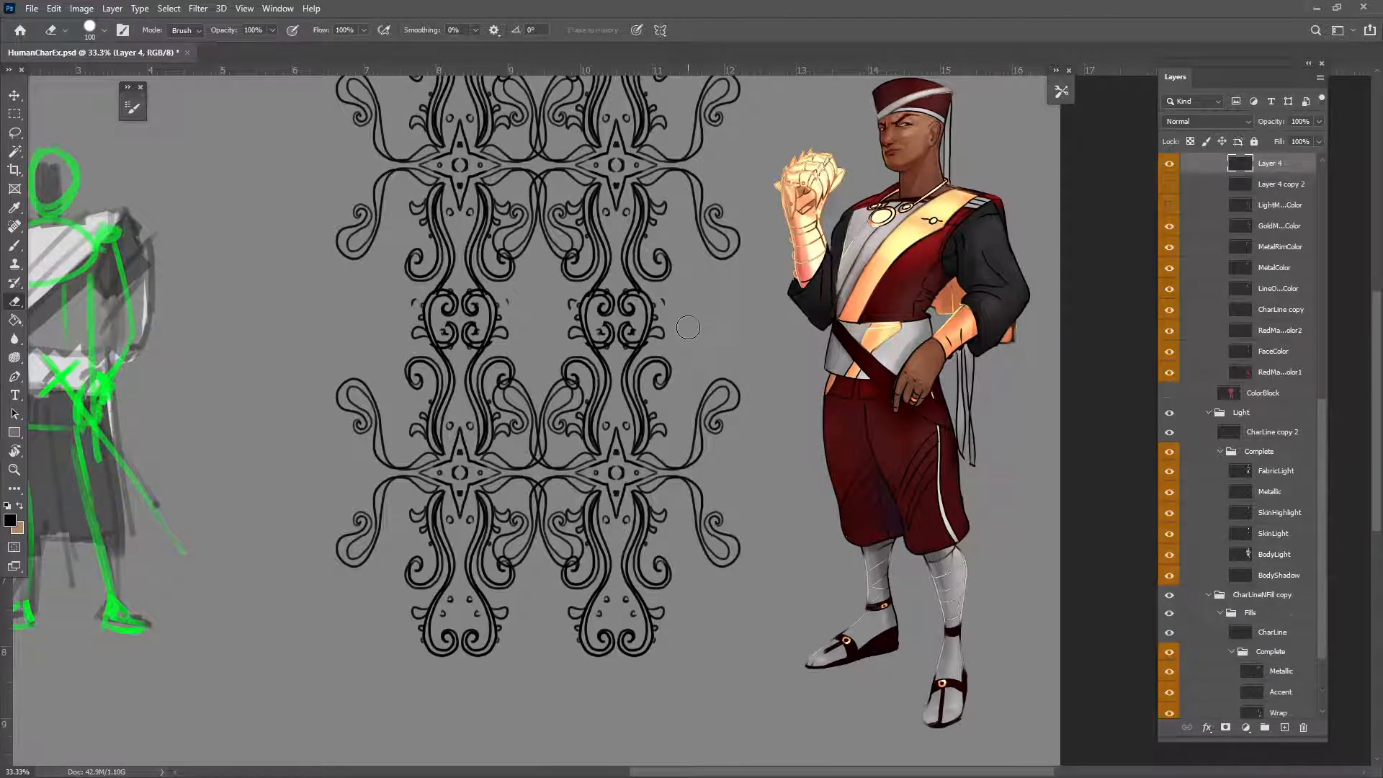
Step: Move the pattern onto the character and scale it to about 34% so it covers the torso
left_click(15, 95)
left_click_drag(493, 300, 749, 400)
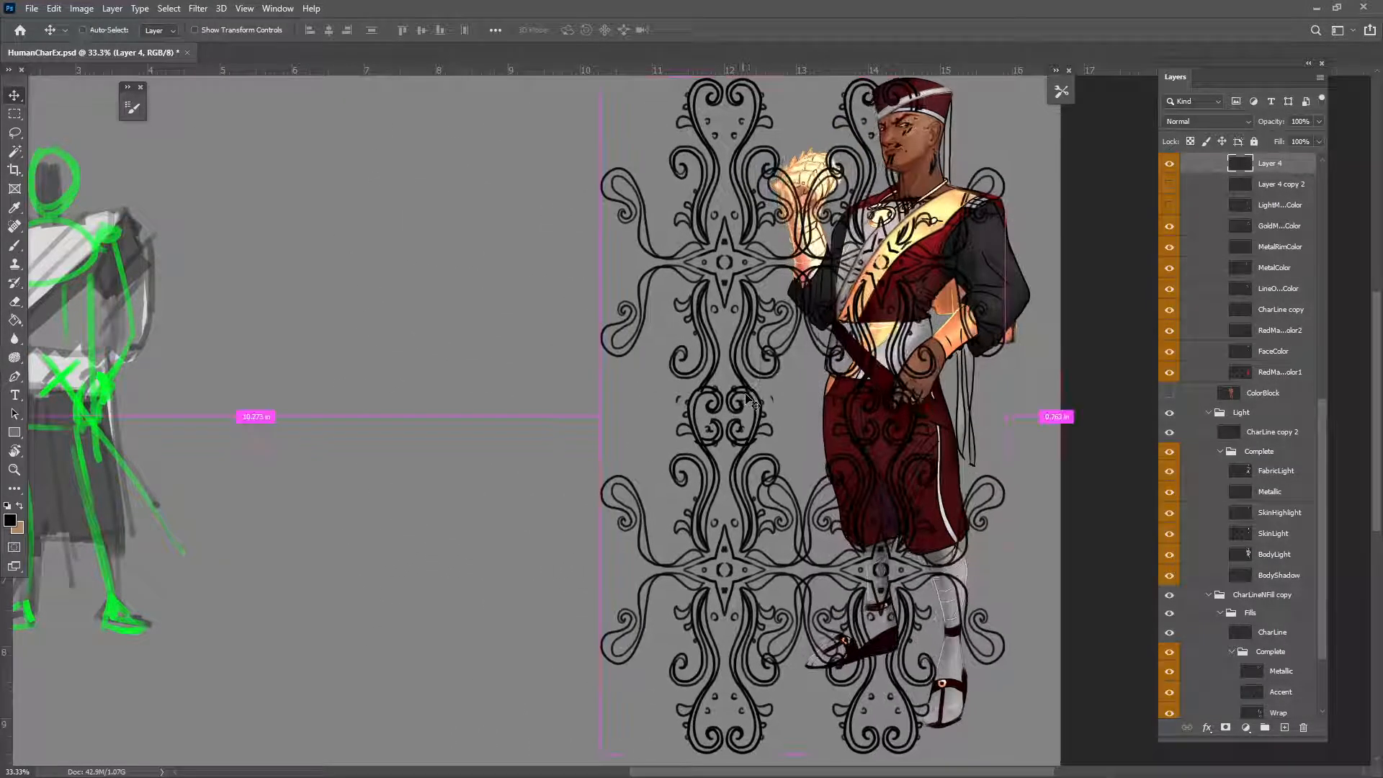
key("ctrl+t")
left_click_drag(1006, 79, 950, 183)
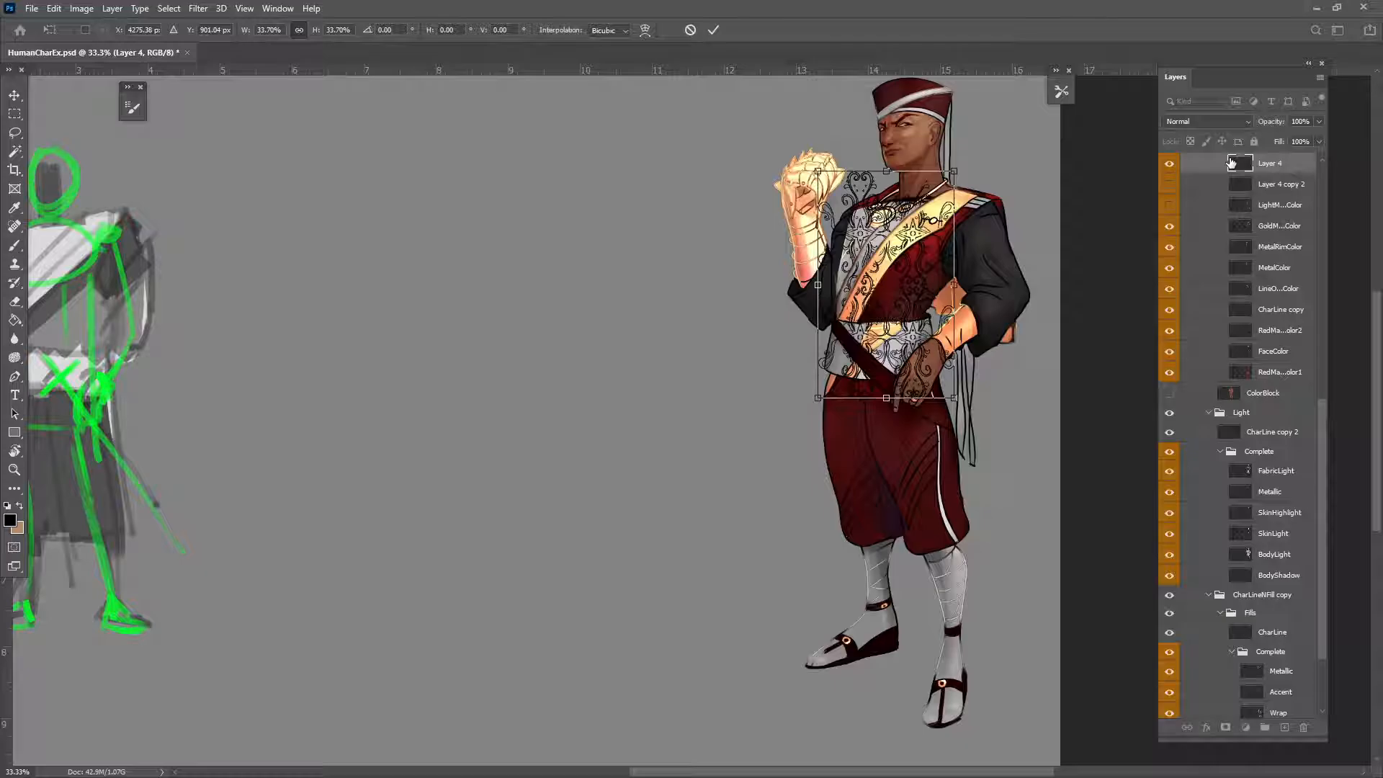
key("Return")
Step: Set the pattern layer's blend mode to Overlay and its opacity to 30%
left_click(1200, 124)
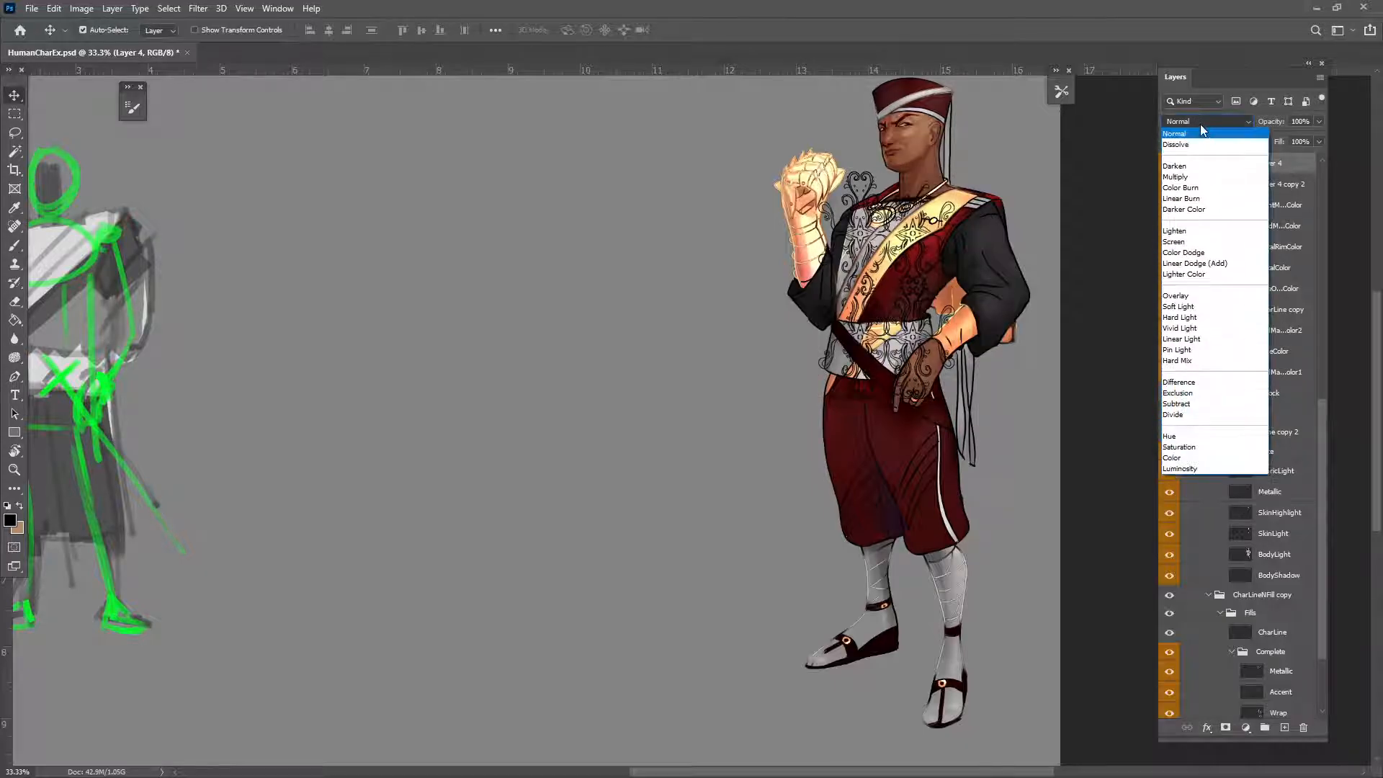
left_click(1196, 295)
left_click_drag(1279, 127, 1221, 122)
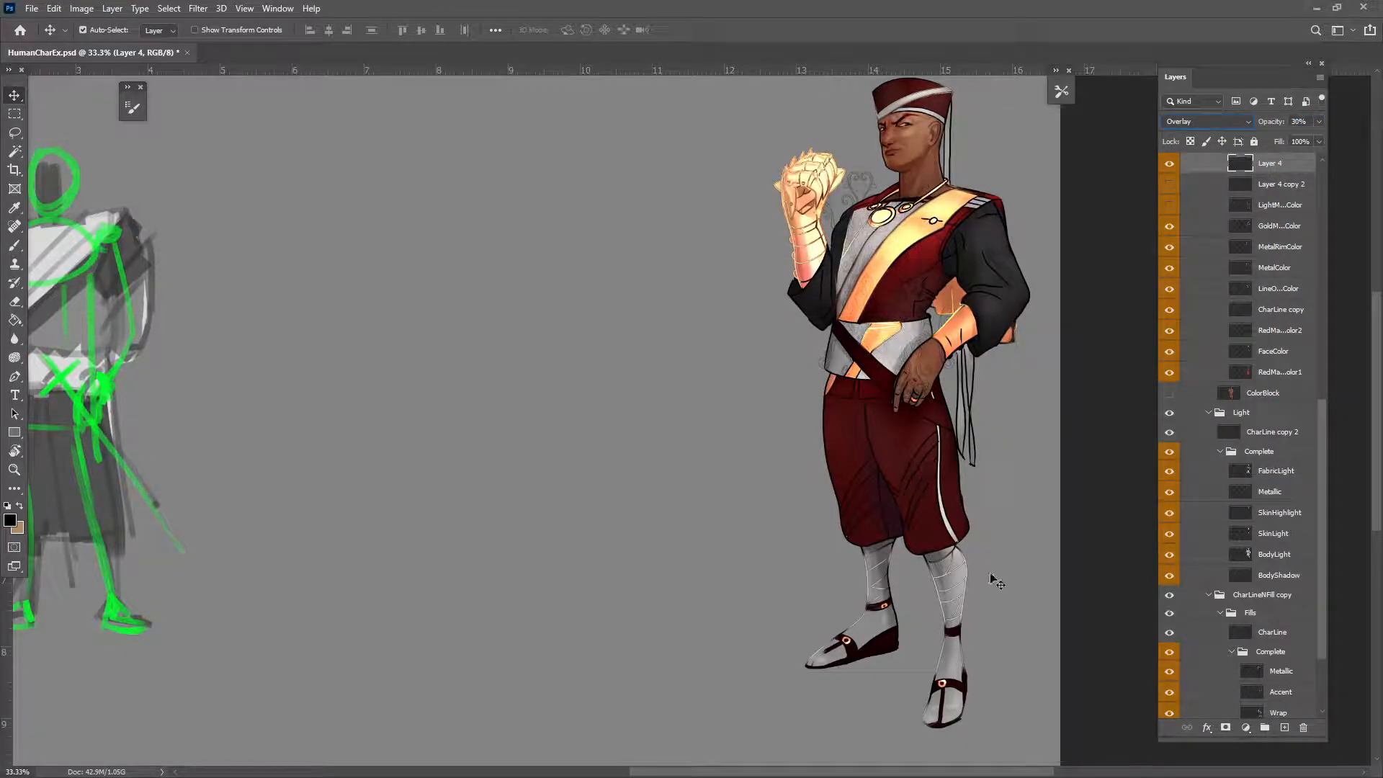
Step: Shift the pattern straight up so its lower edge sits just below the top of the waist sash
key("ctrl+plus")
key("ctrl+plus")
left_click_drag(819, 547, 414, 726)
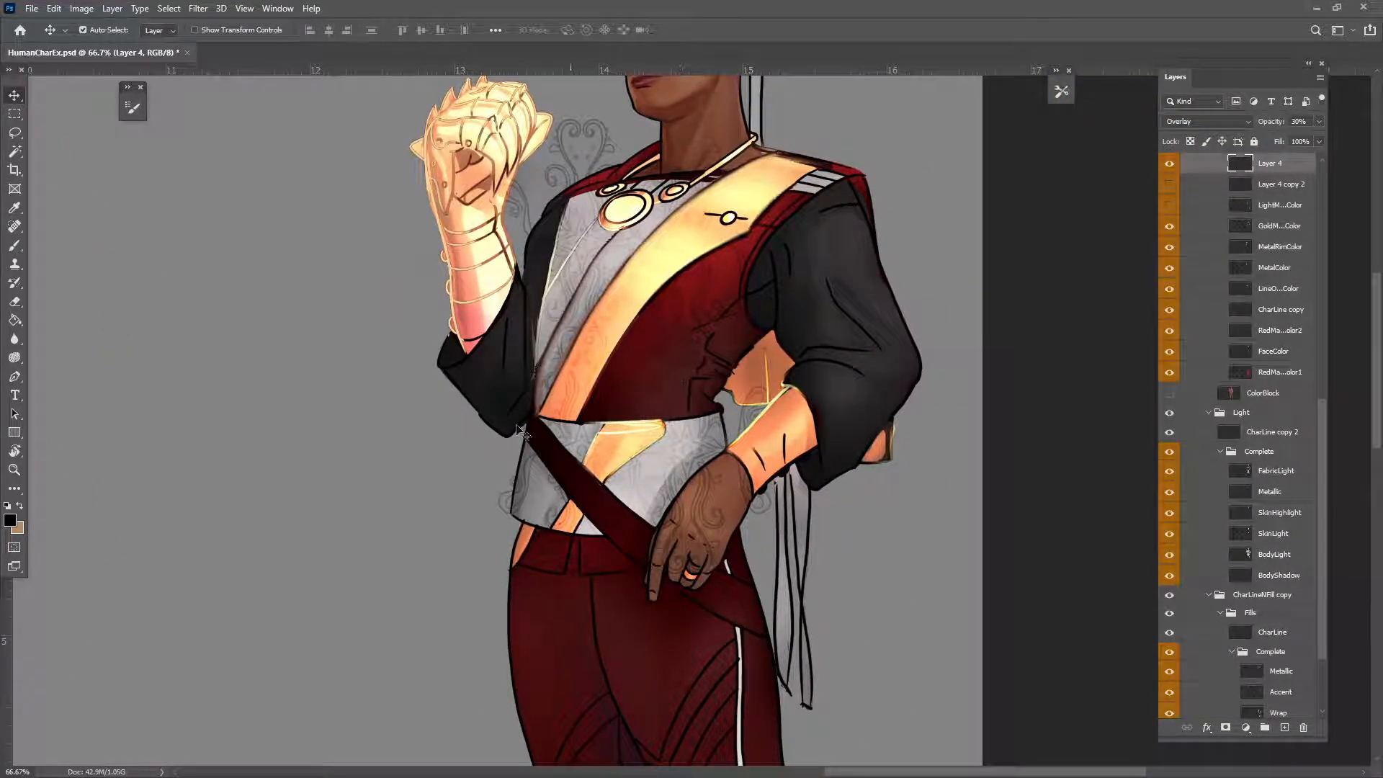
left_click_drag(758, 456, 721, 534)
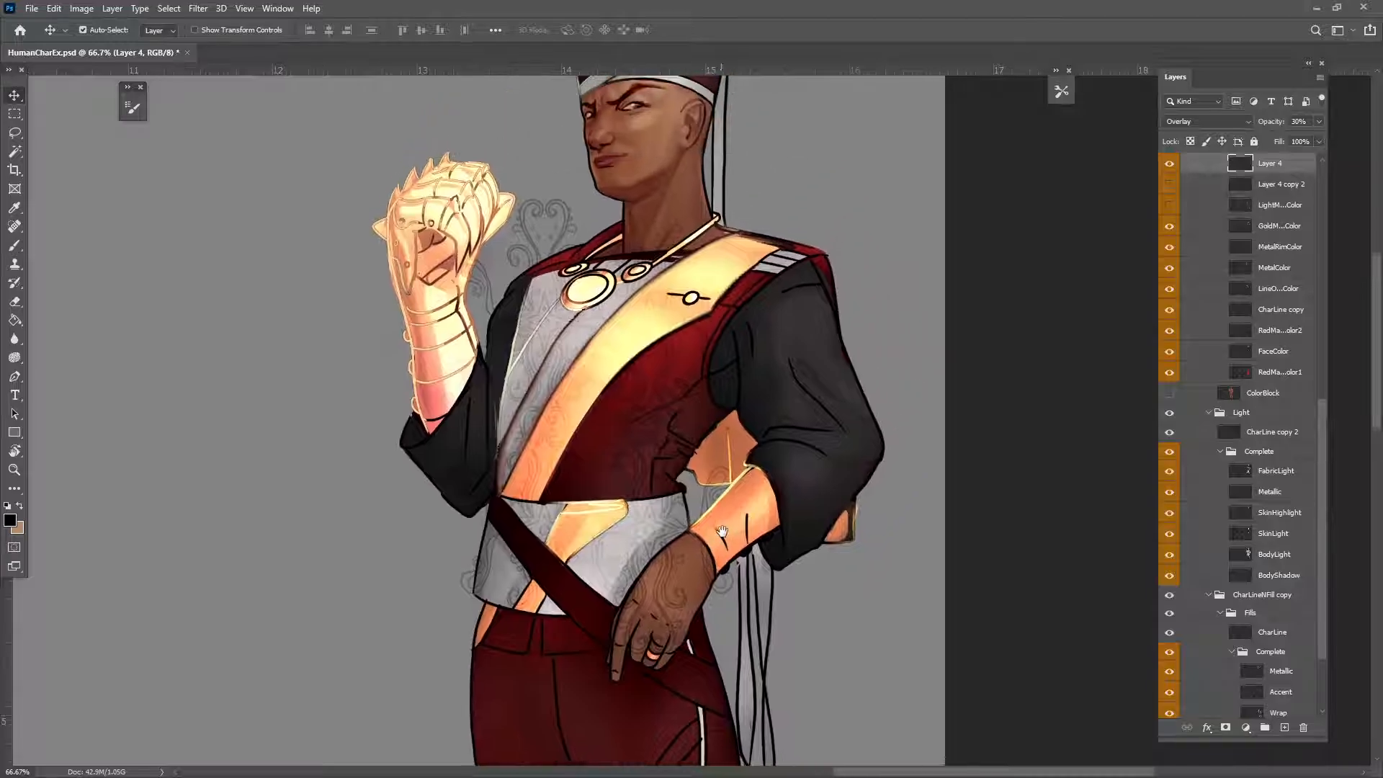
left_click_drag(638, 418, 638, 249)
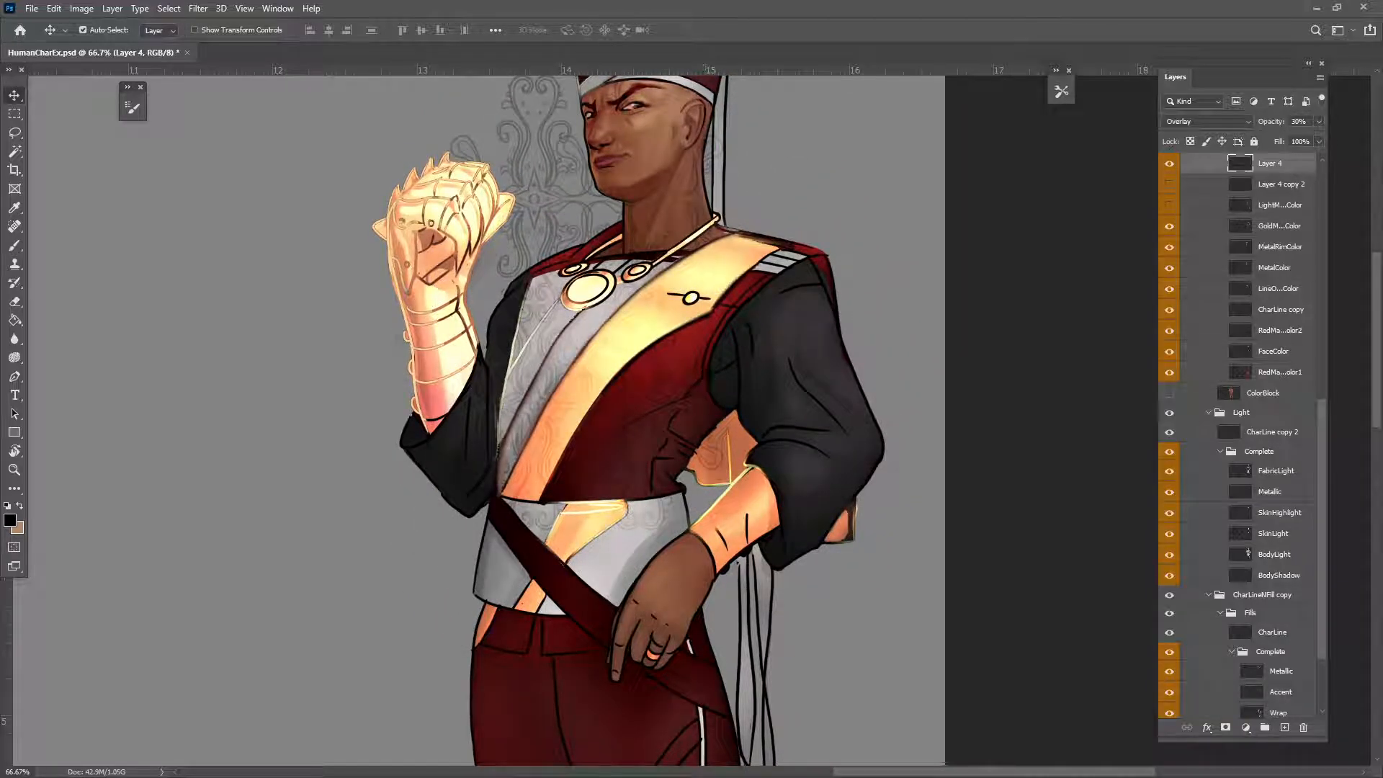
Step: Distort the pattern to slant with the torso, stretching it from beside the raised fist down to the hips
left_click(55, 9)
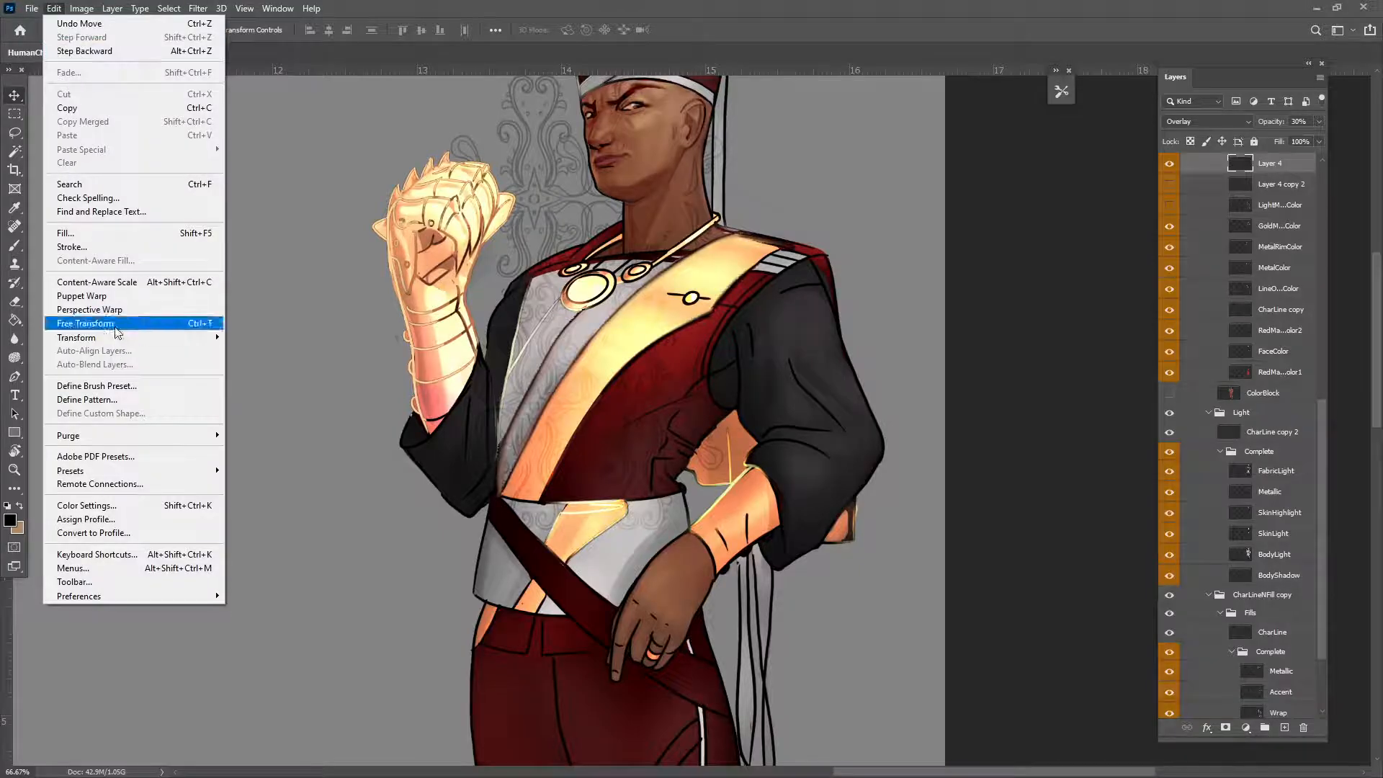
mouse_move(121, 339)
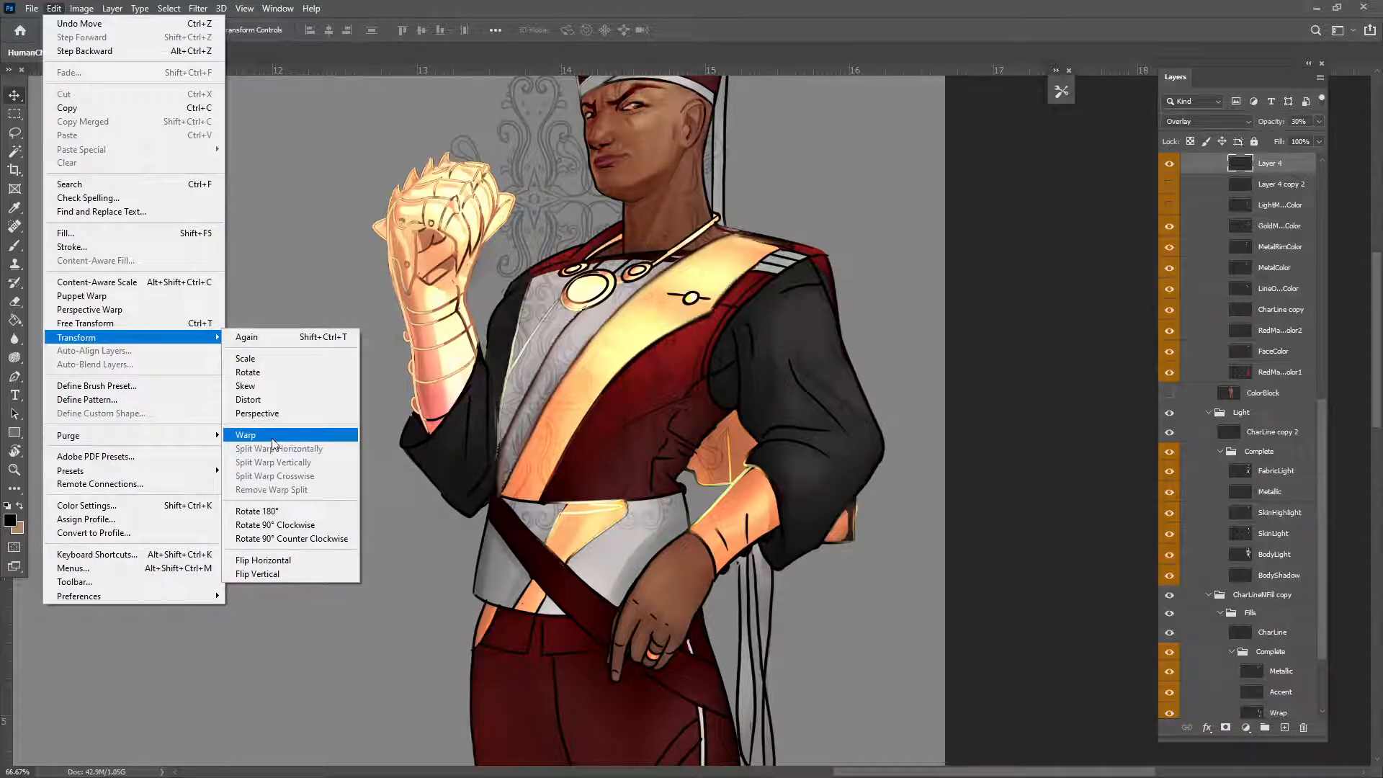
left_click(273, 402)
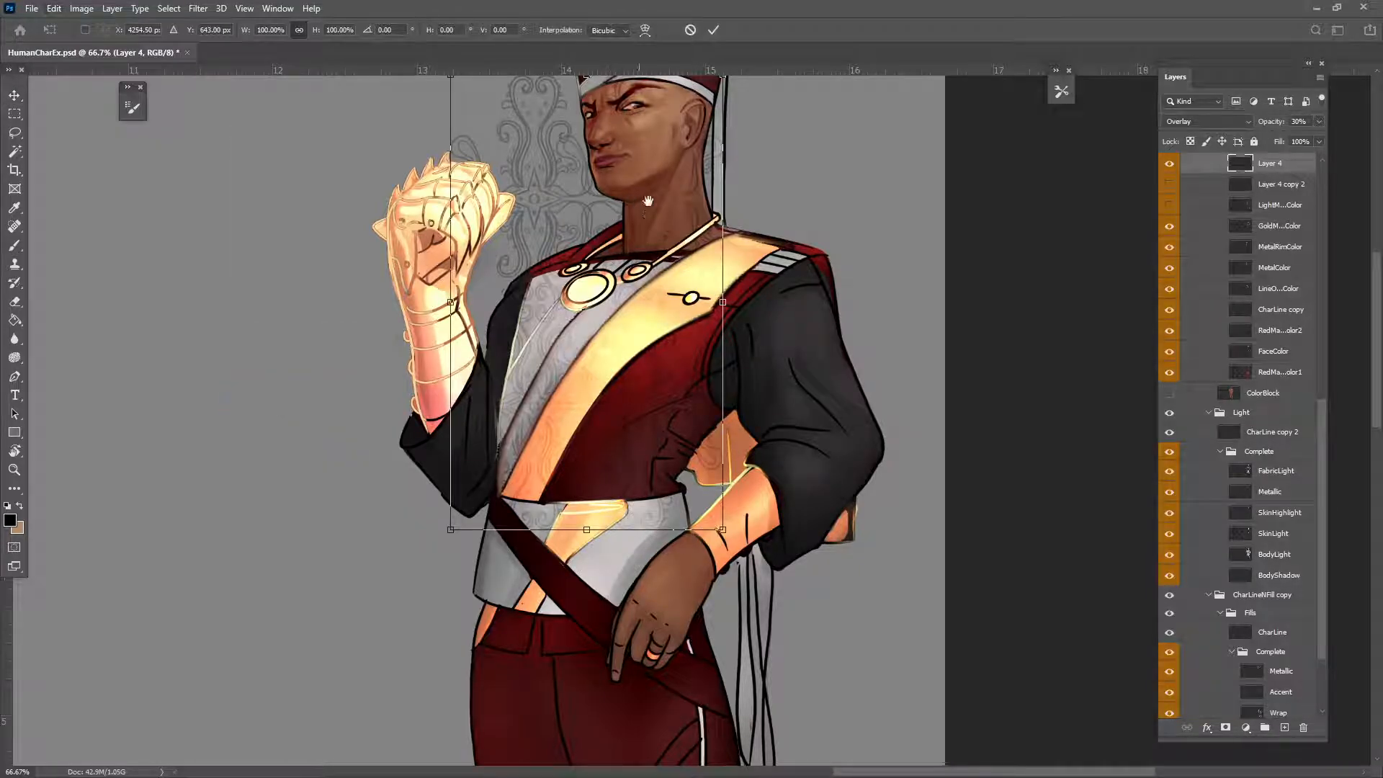
left_click_drag(649, 201, 576, 338)
left_click_drag(513, 210, 612, 296)
left_click_drag(426, 481, 395, 470)
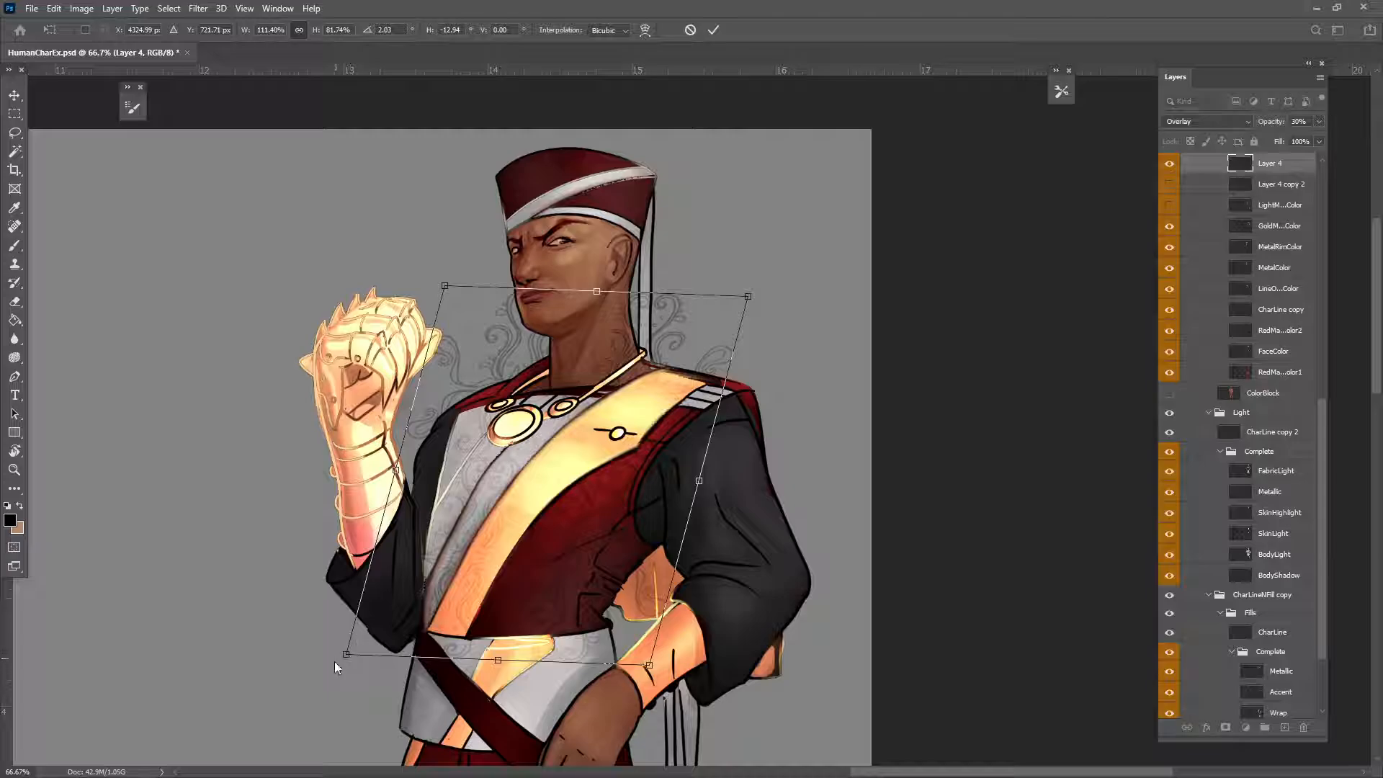
left_click_drag(346, 655, 360, 643)
left_click_drag(739, 687, 773, 555)
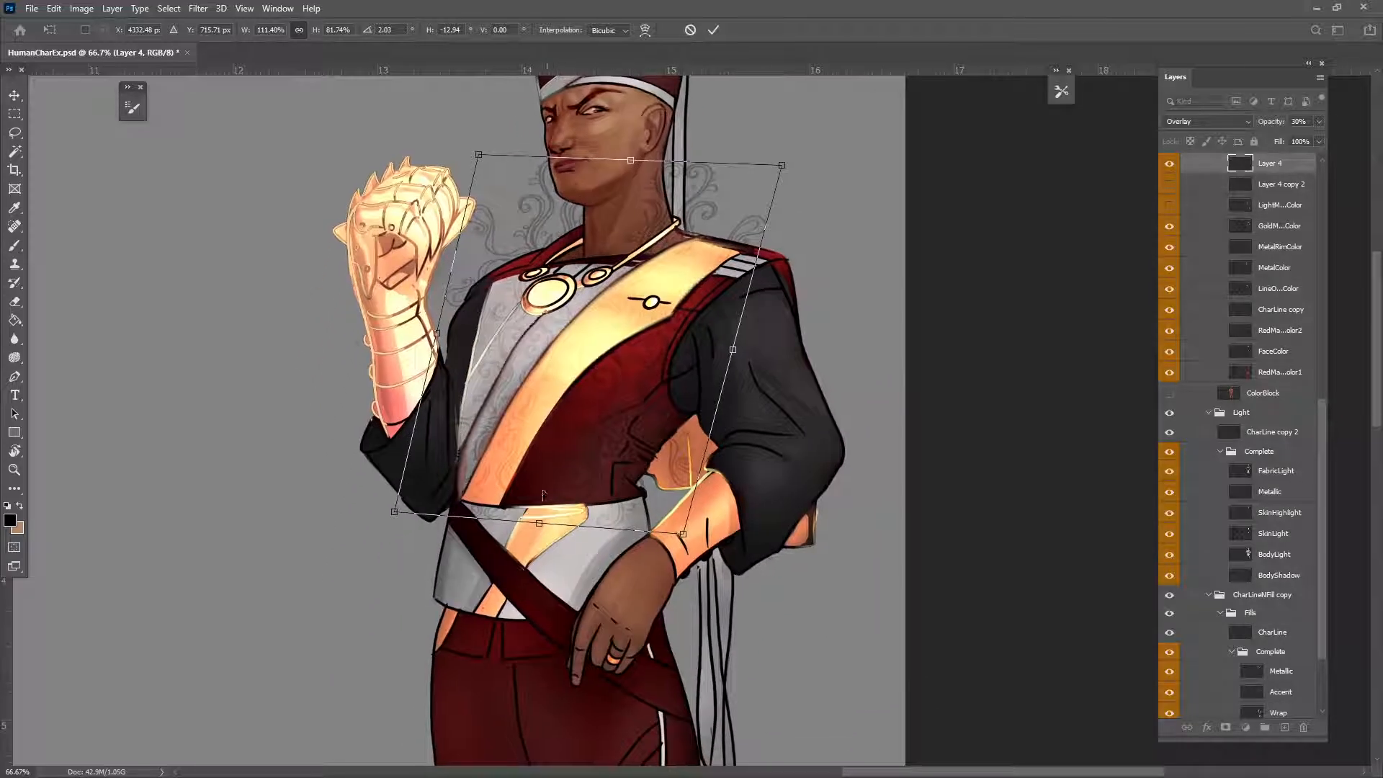
left_click_drag(539, 523, 508, 658)
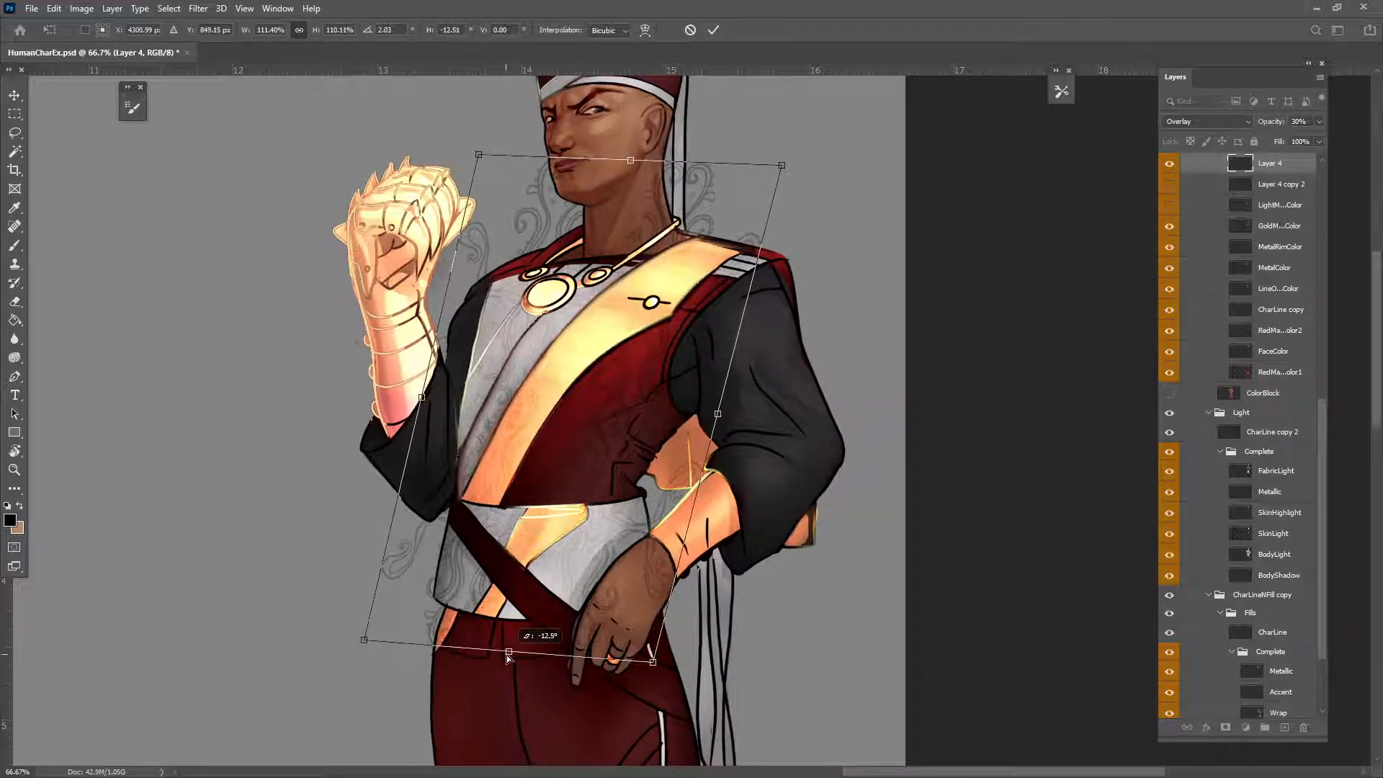
left_click_drag(479, 154, 435, 136)
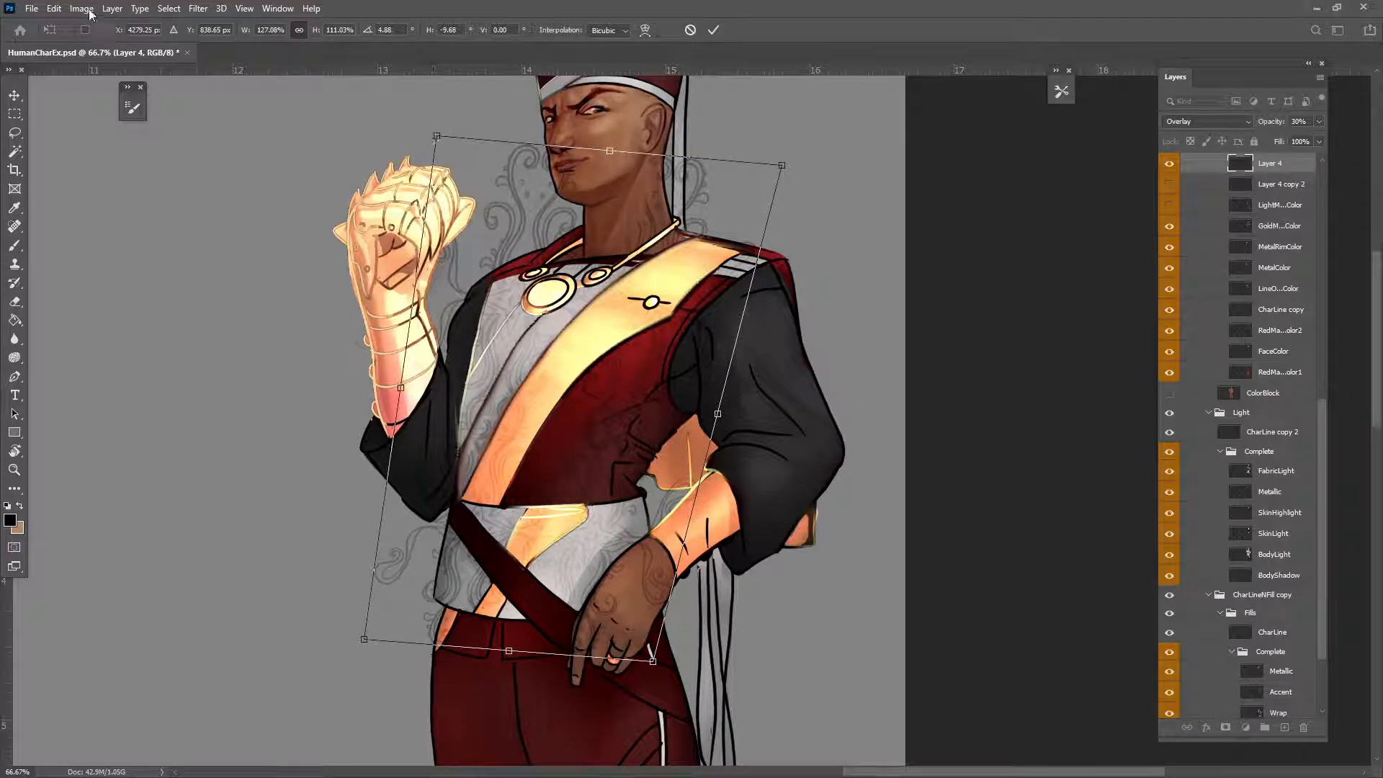
Step: Switch the transform to Warp and bend the pattern's upper edge and chest area to follow the body's form
left_click(54, 9)
mouse_move(97, 338)
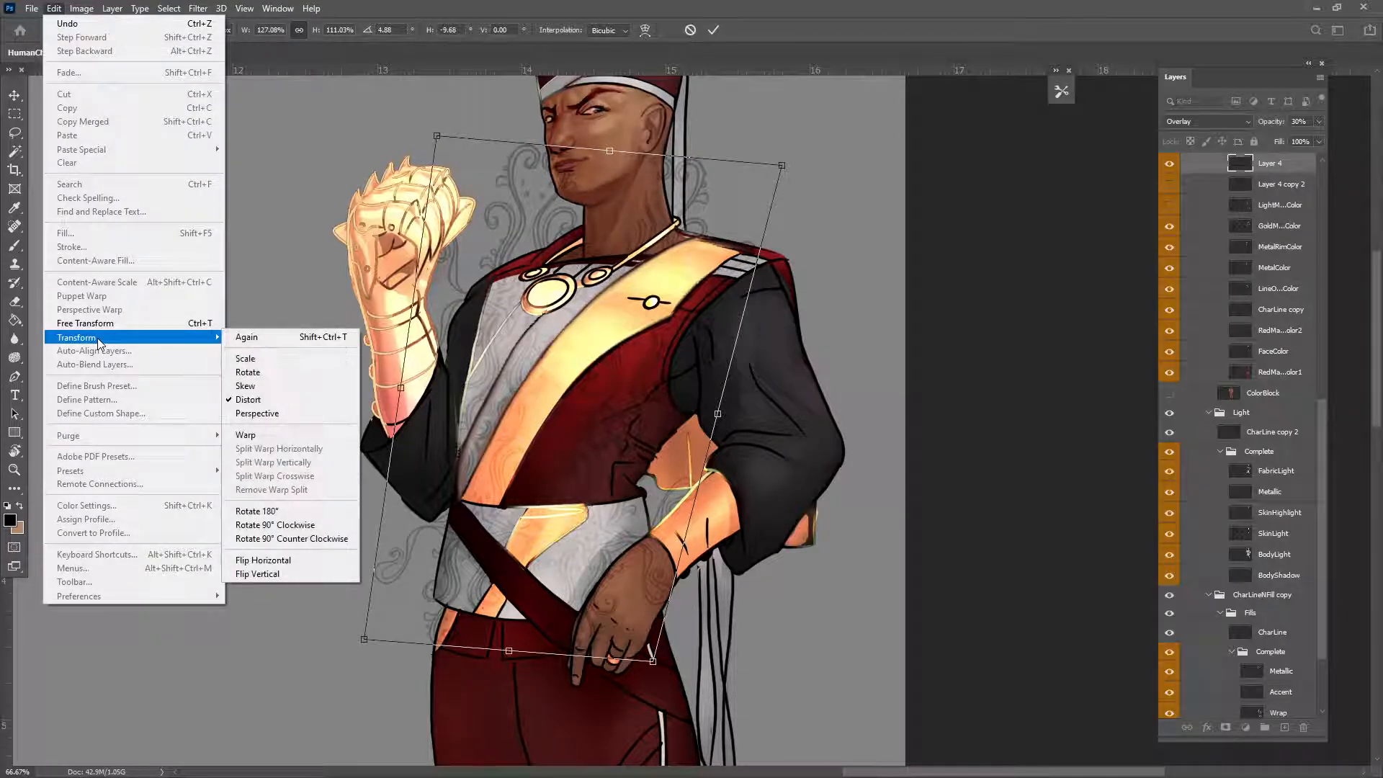
left_click(278, 437)
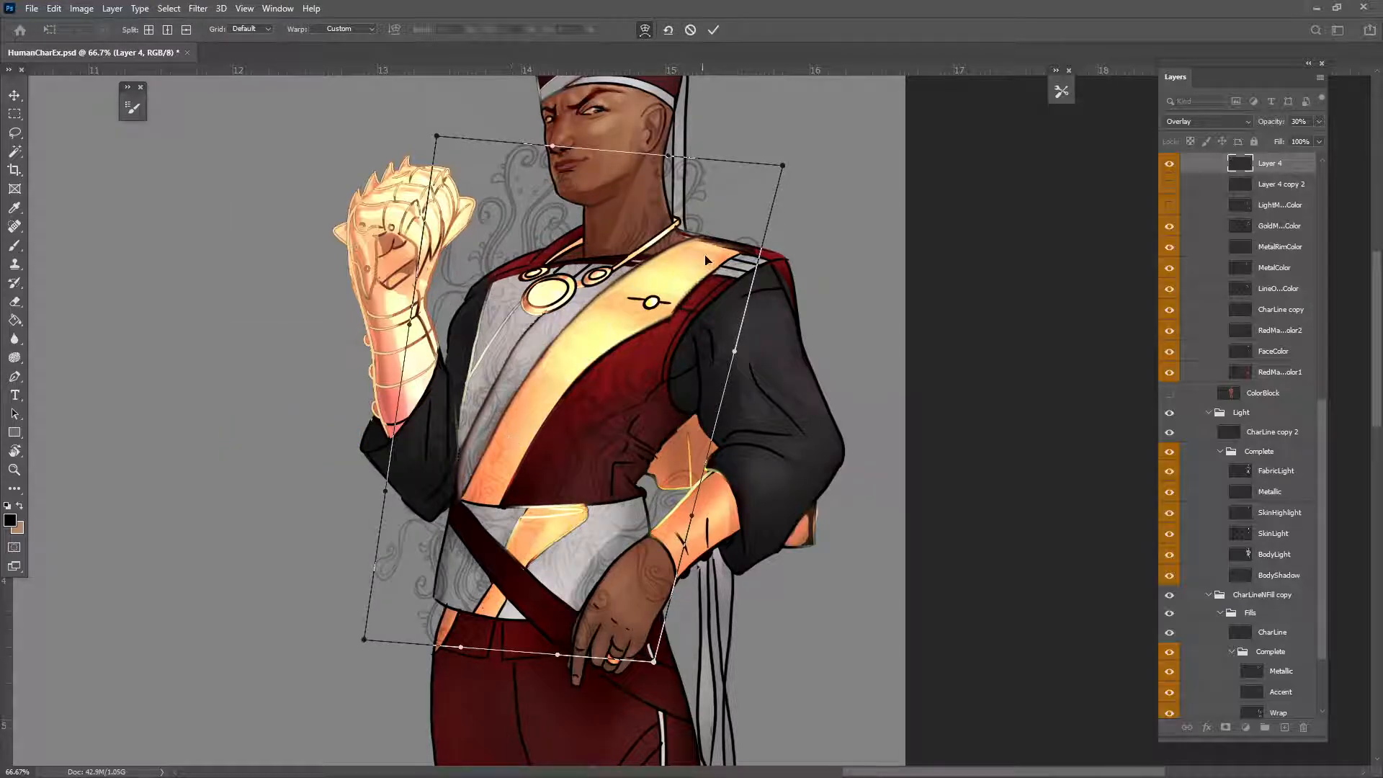
left_click_drag(703, 219, 697, 244)
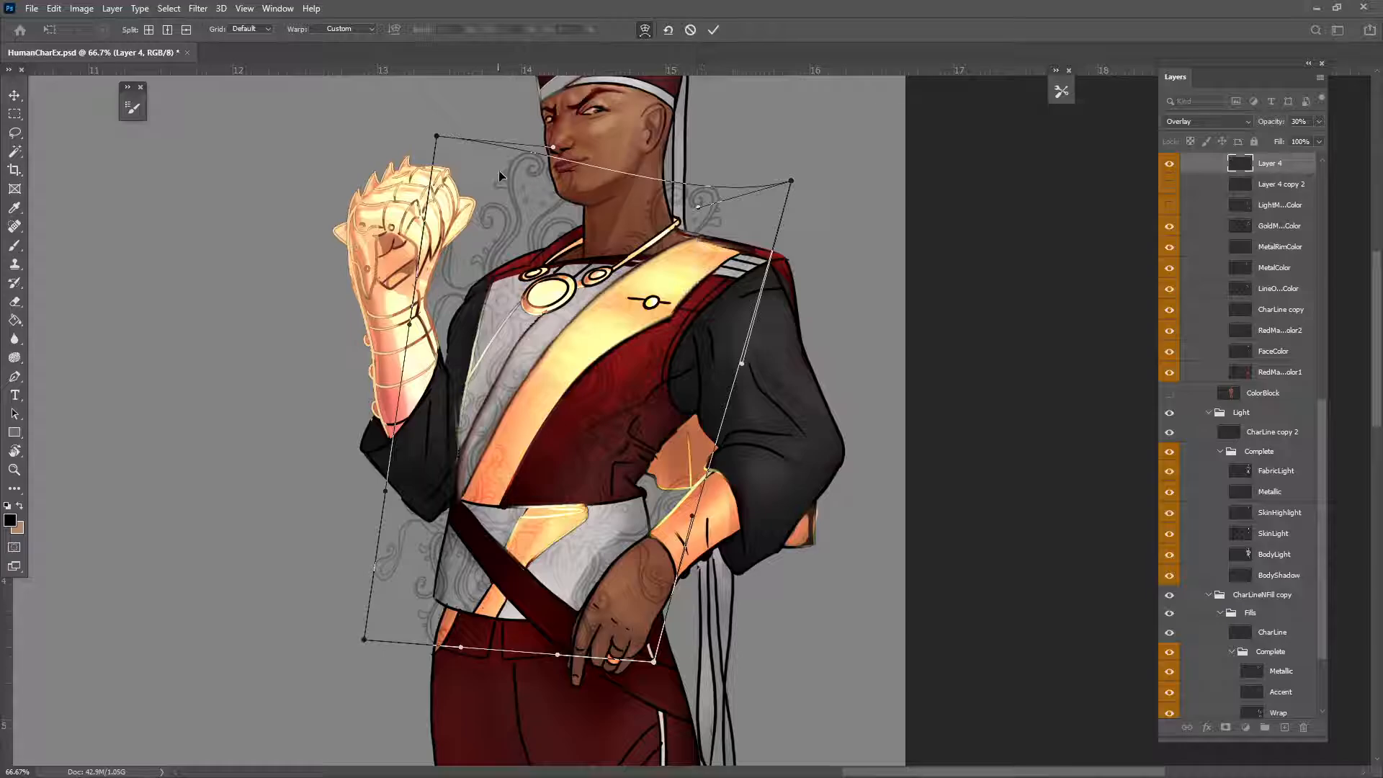
left_click_drag(498, 170, 517, 217)
left_click_drag(508, 375, 496, 366)
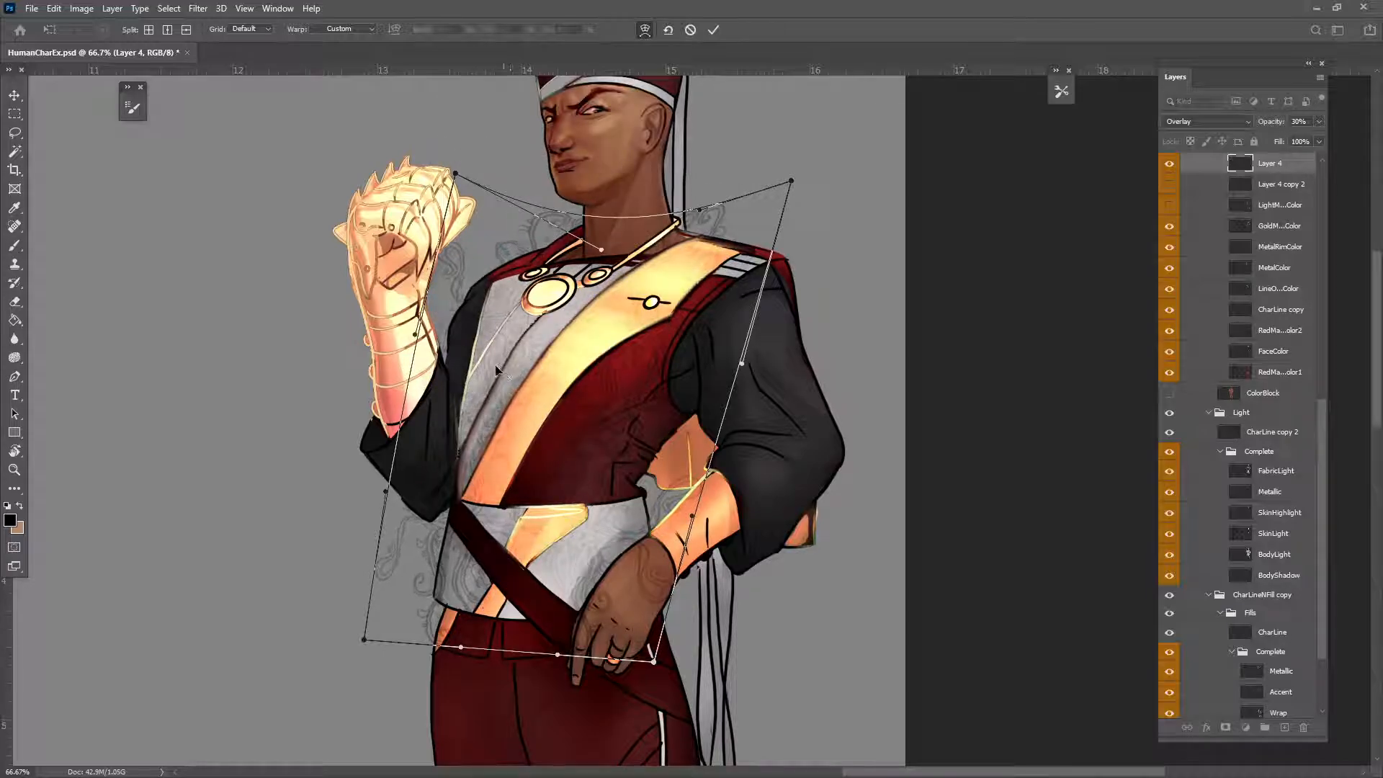
left_click_drag(621, 407, 609, 386)
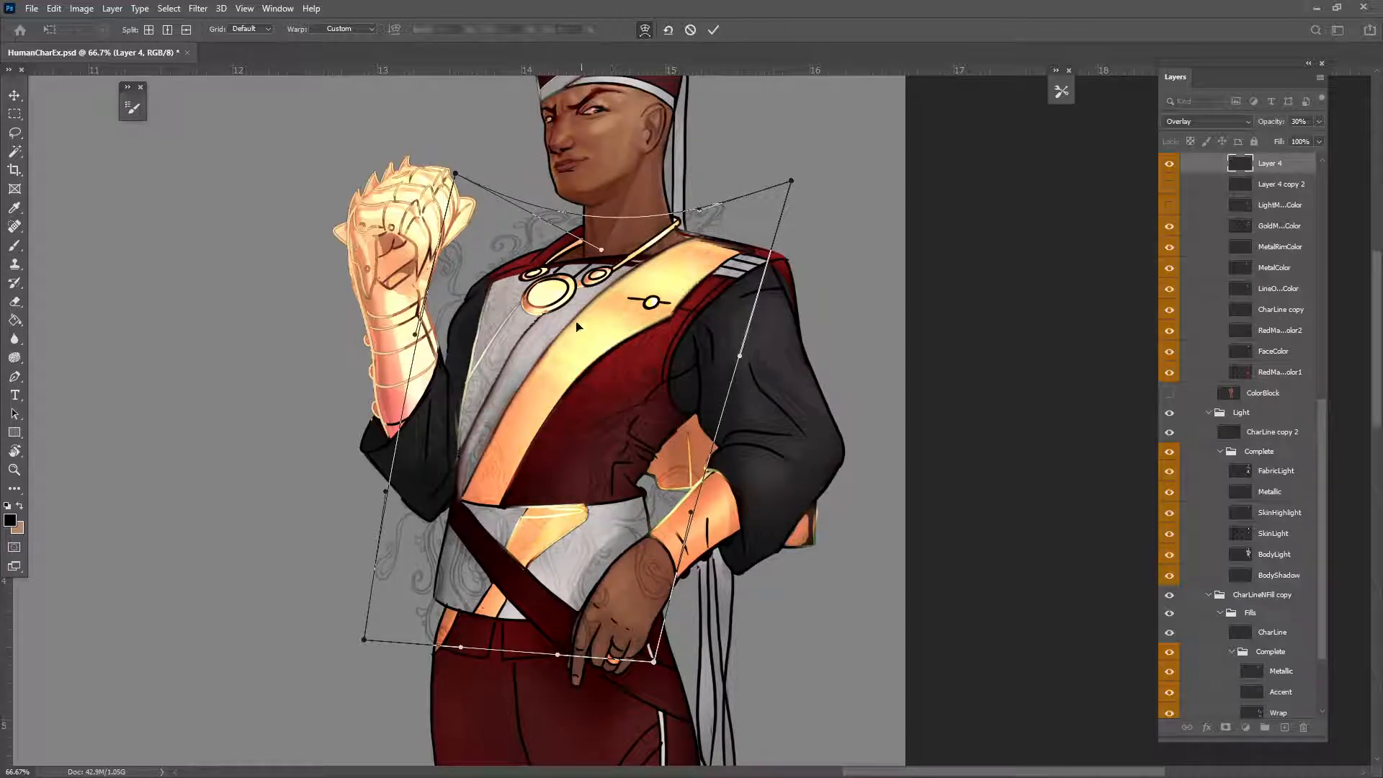
Step: Narrow the warped pattern at the hips, lower its upper corners towards the shoulders, and apply the warp
mouse_move(379, 598)
left_mouse_down()
mouse_move(400, 577)
mouse_move(401, 594)
left_mouse_up()
left_click_drag(634, 645, 609, 639)
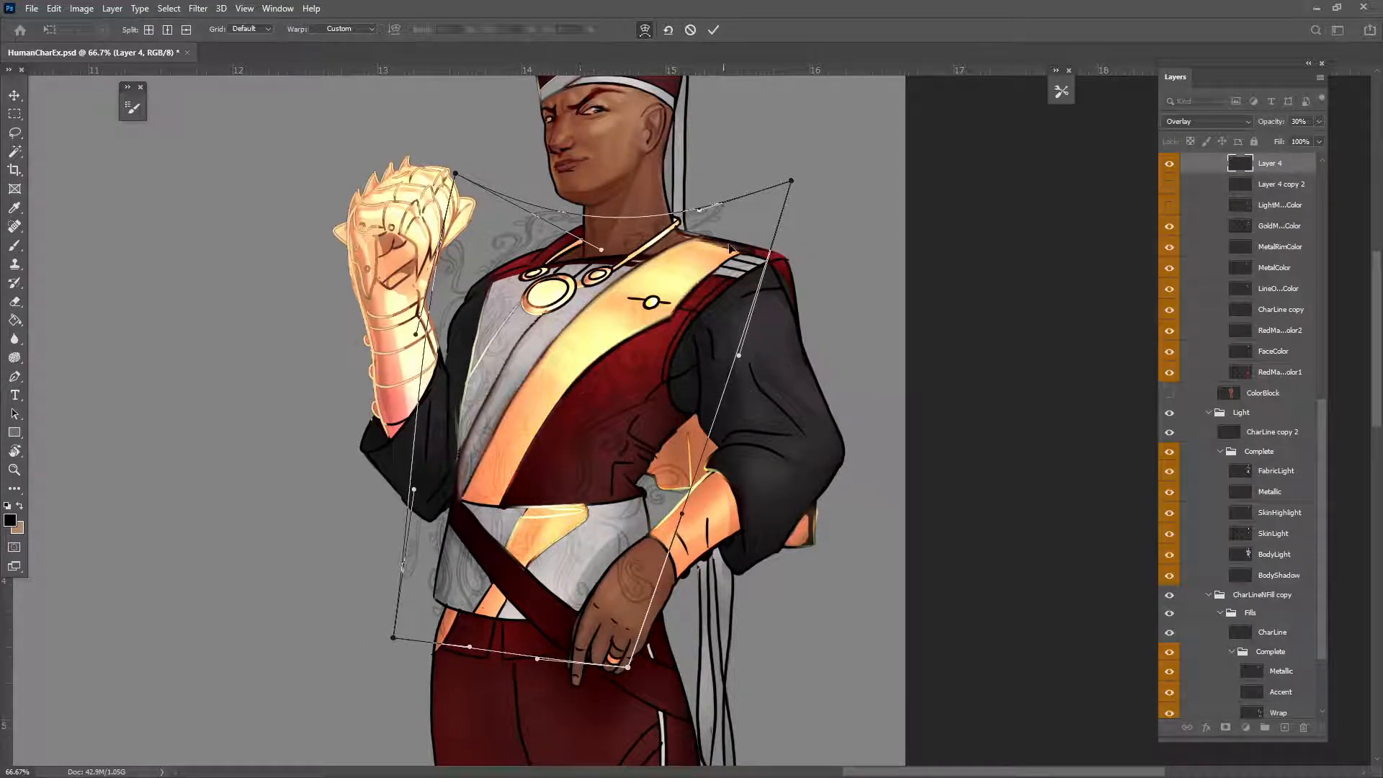
left_click_drag(740, 240, 749, 256)
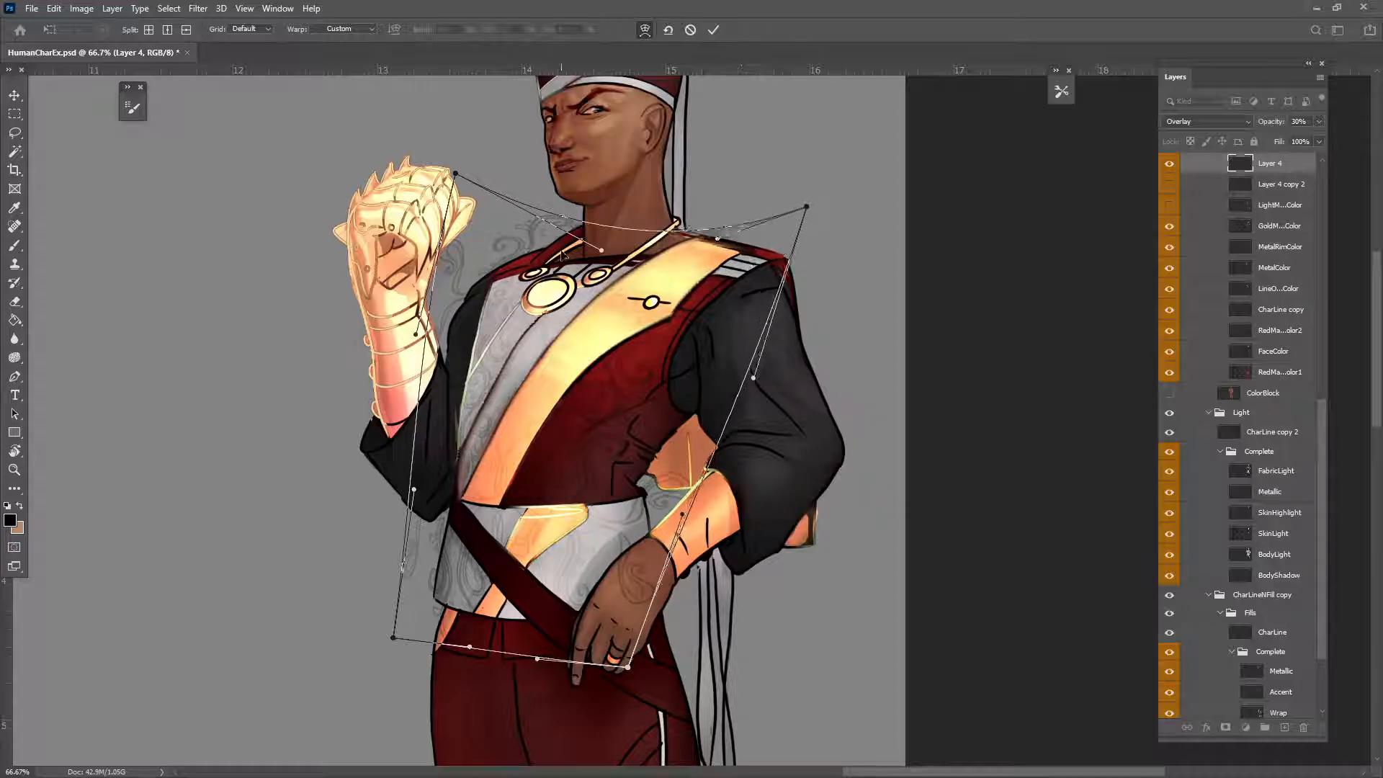
left_click_drag(562, 253, 440, 276)
left_click_drag(455, 178, 469, 225)
left_click_drag(490, 305, 513, 317)
mouse_move(651, 362)
left_mouse_down()
mouse_move(681, 361)
mouse_move(655, 357)
left_mouse_up()
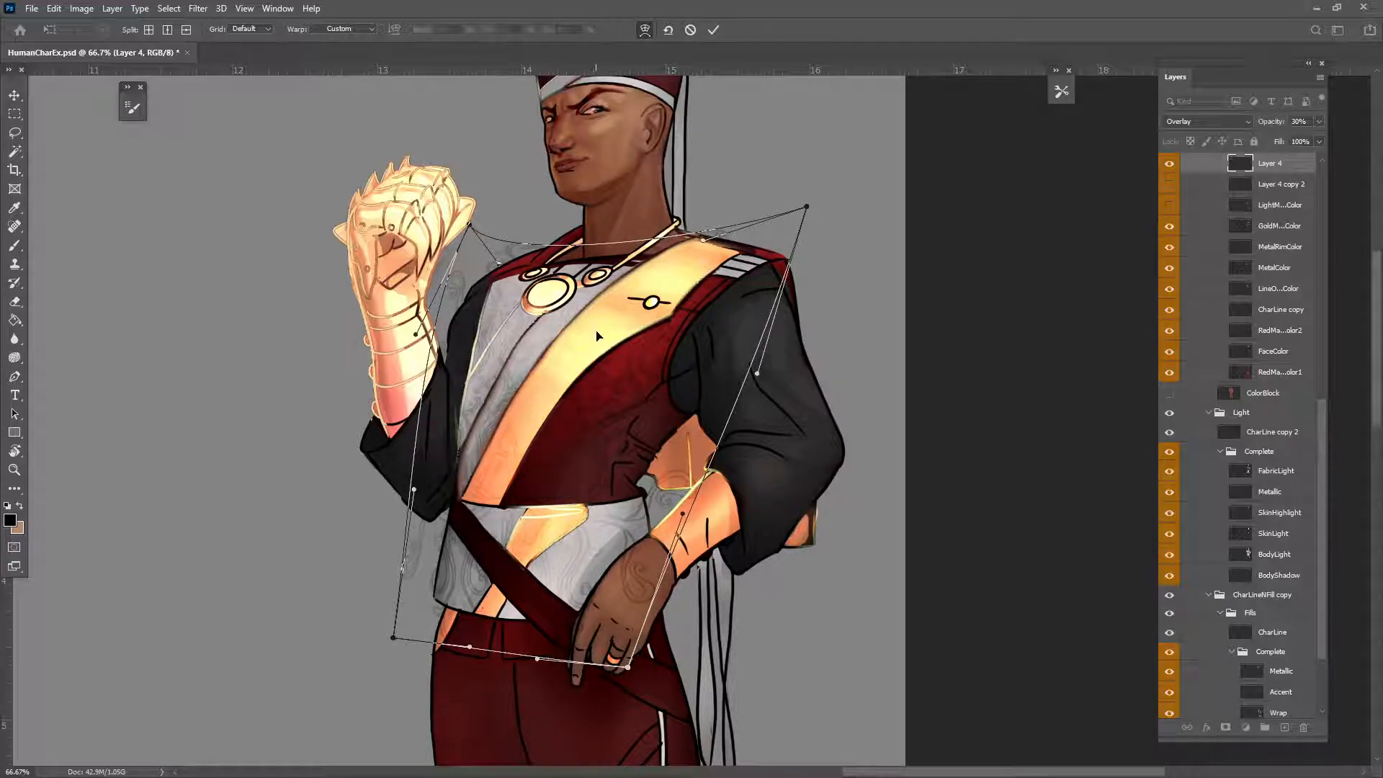
key("Return")
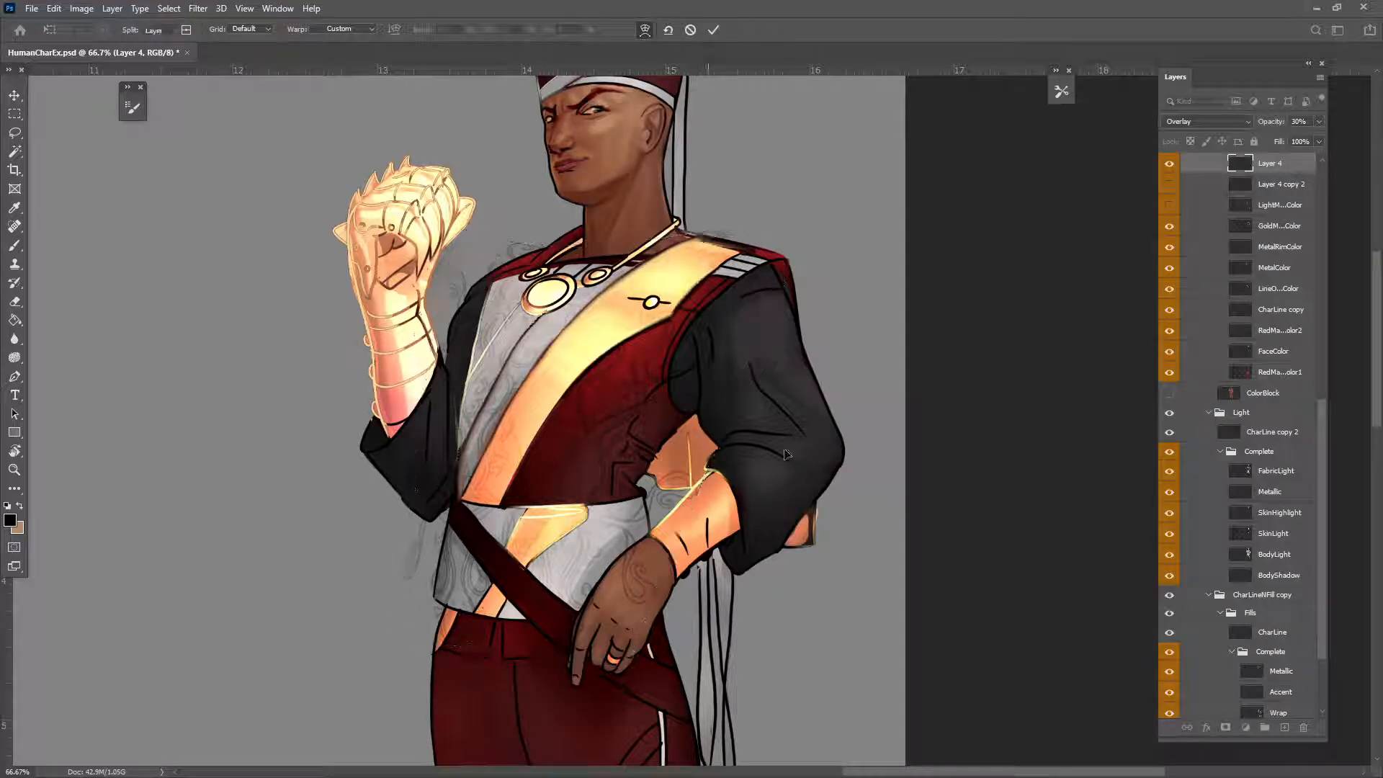
Step: Try erasing the excess pattern on the chest and around the shoulders with the Eraser tool
left_click_drag(663, 546, 627, 576)
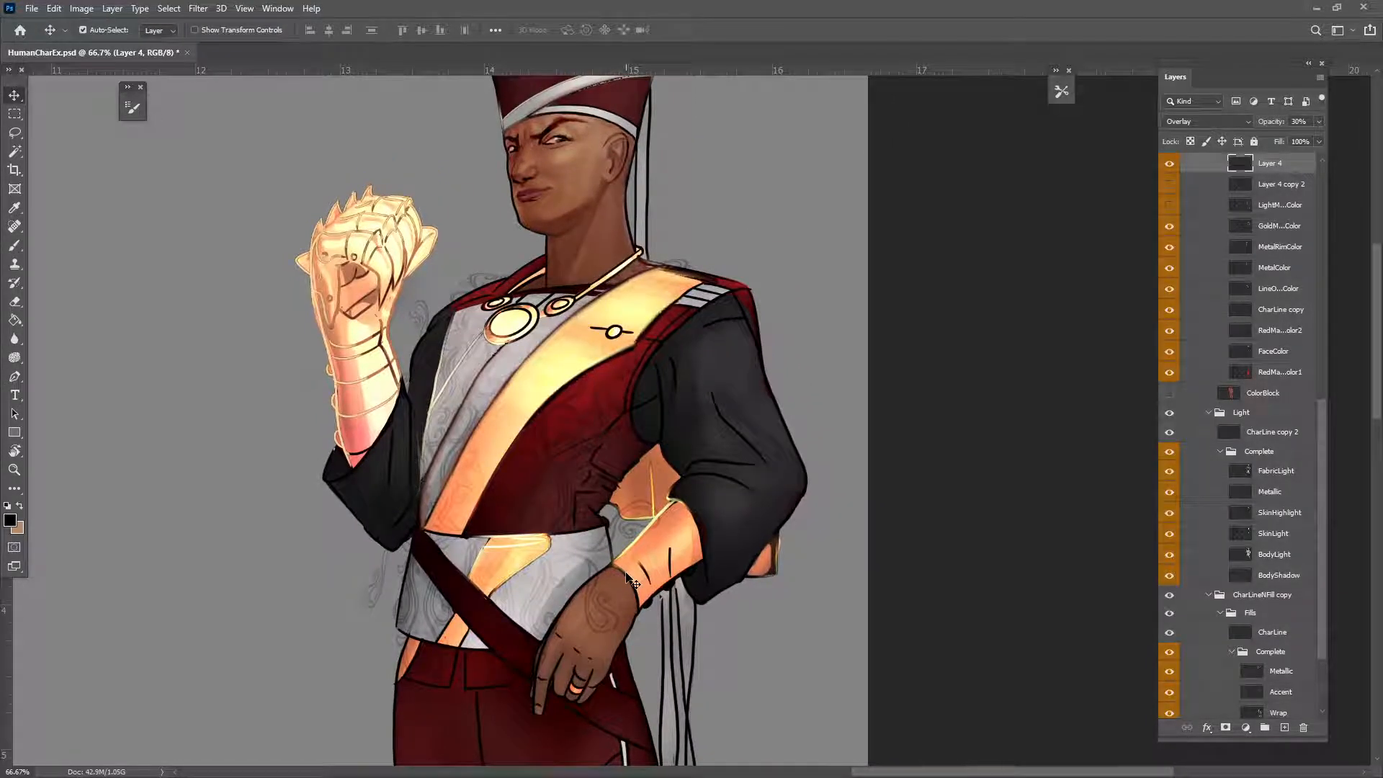
left_click(15, 301)
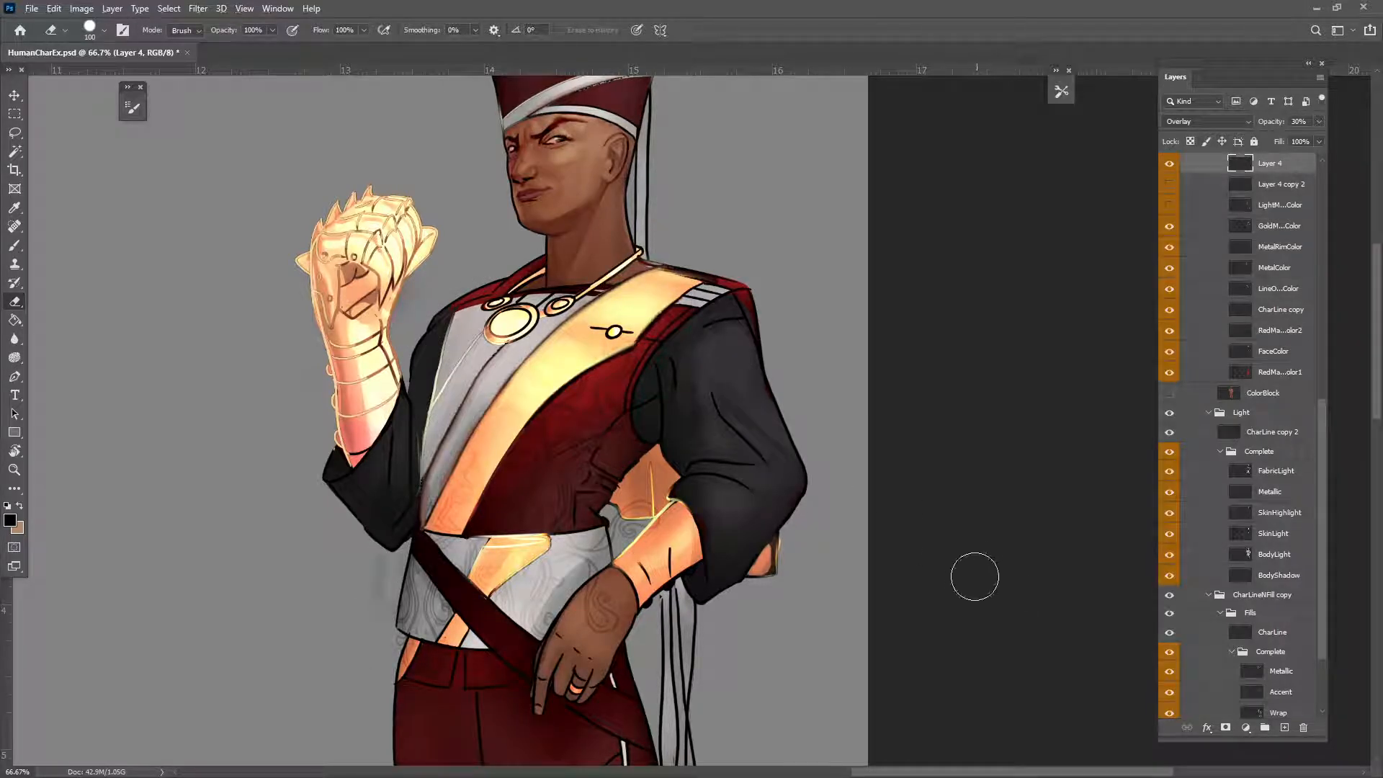
key("ctrl+alt+z")
left_click_drag(909, 613, 872, 575)
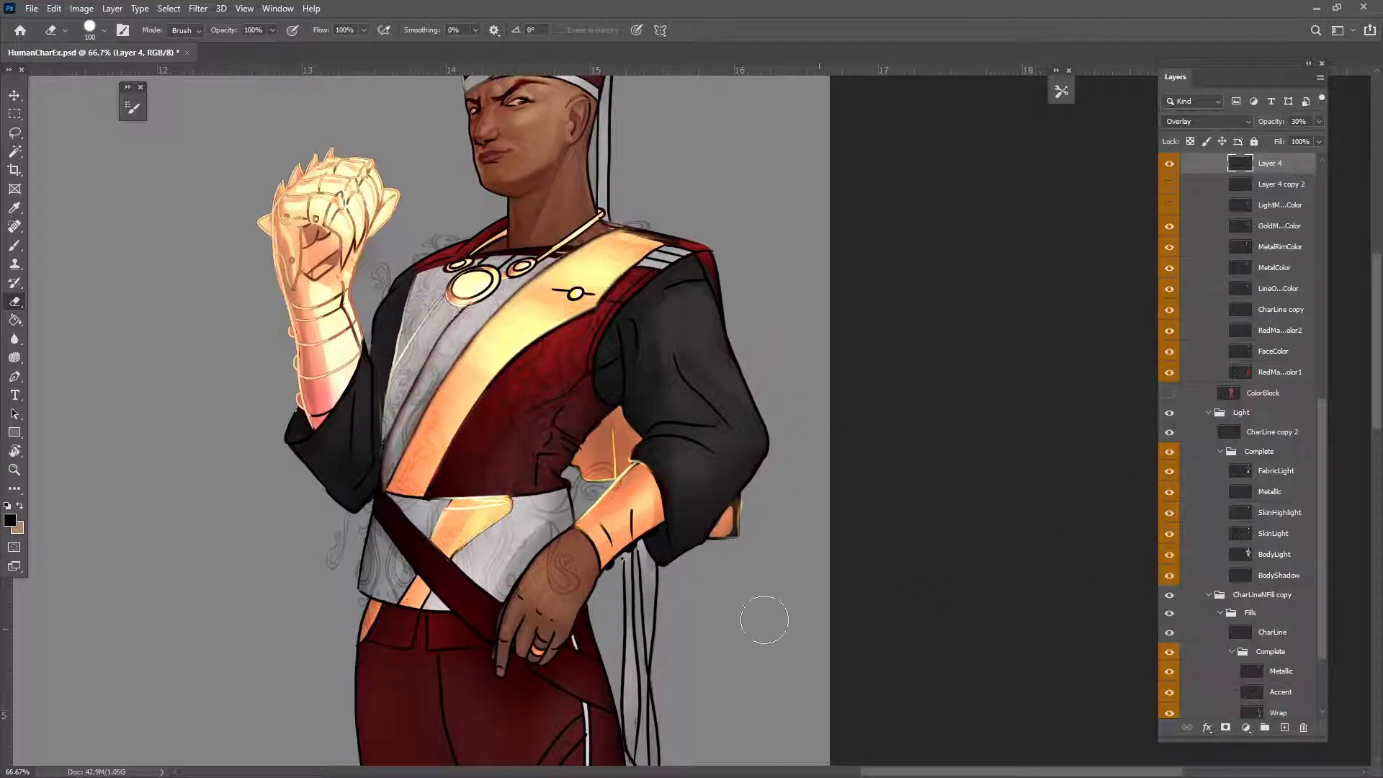
Step: Add a layer mask to Layer 4 and set the foreground colour to black for brushing on it
key("b")
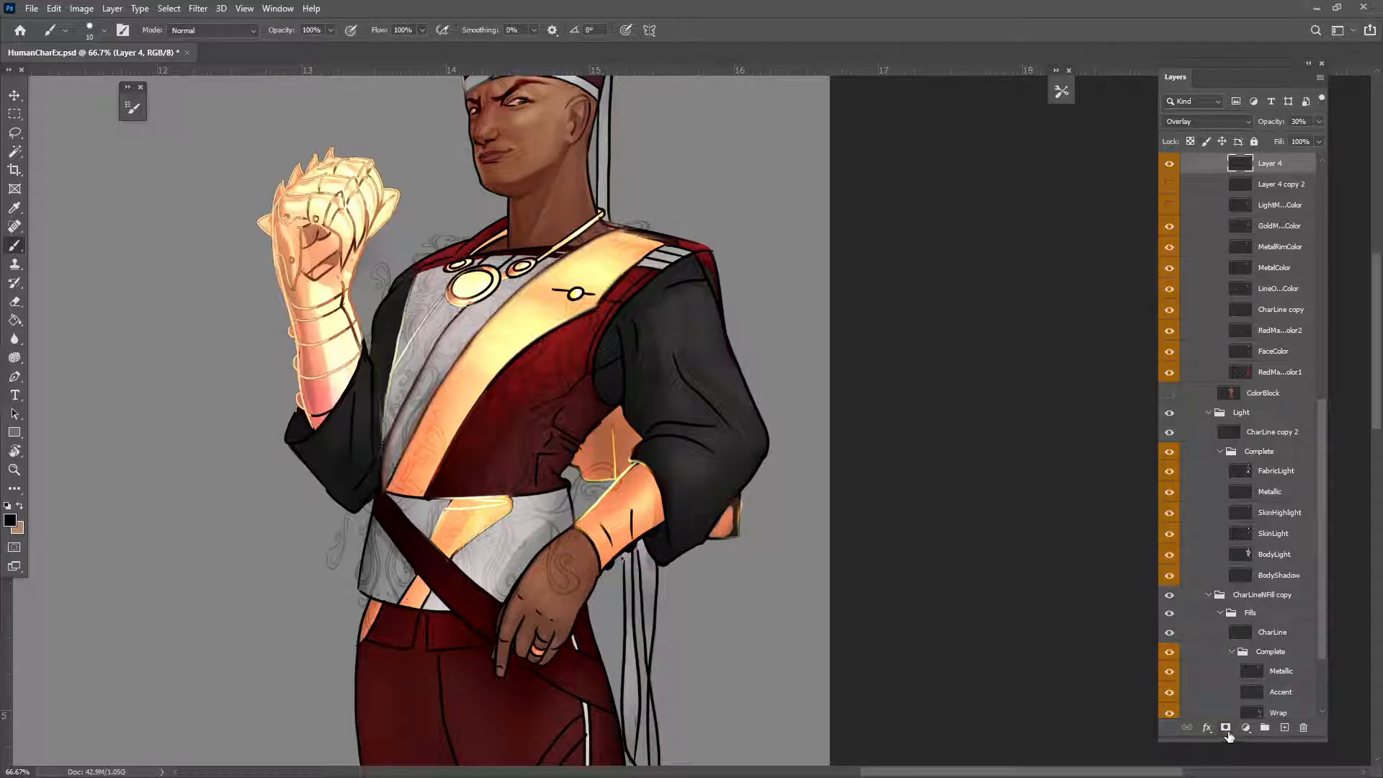
left_click(1227, 729)
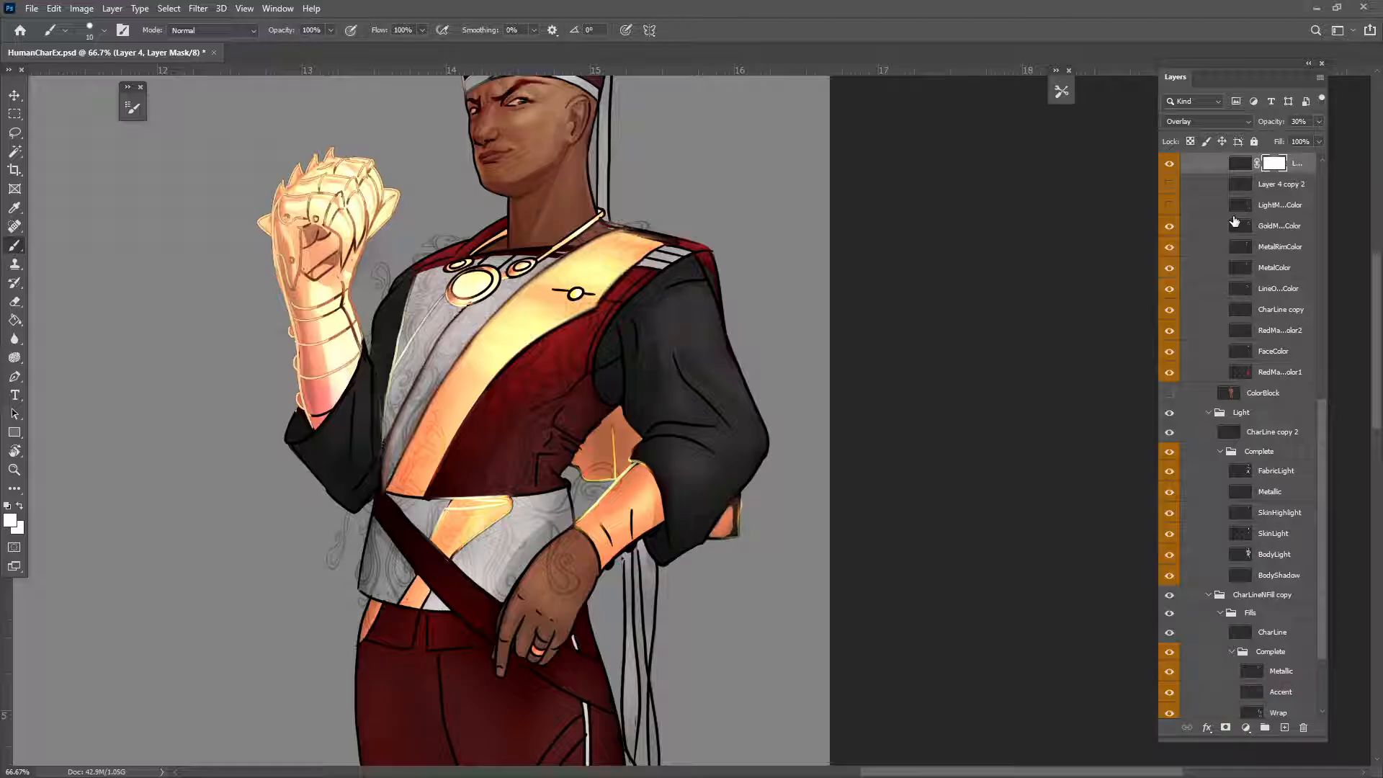
left_click(11, 521)
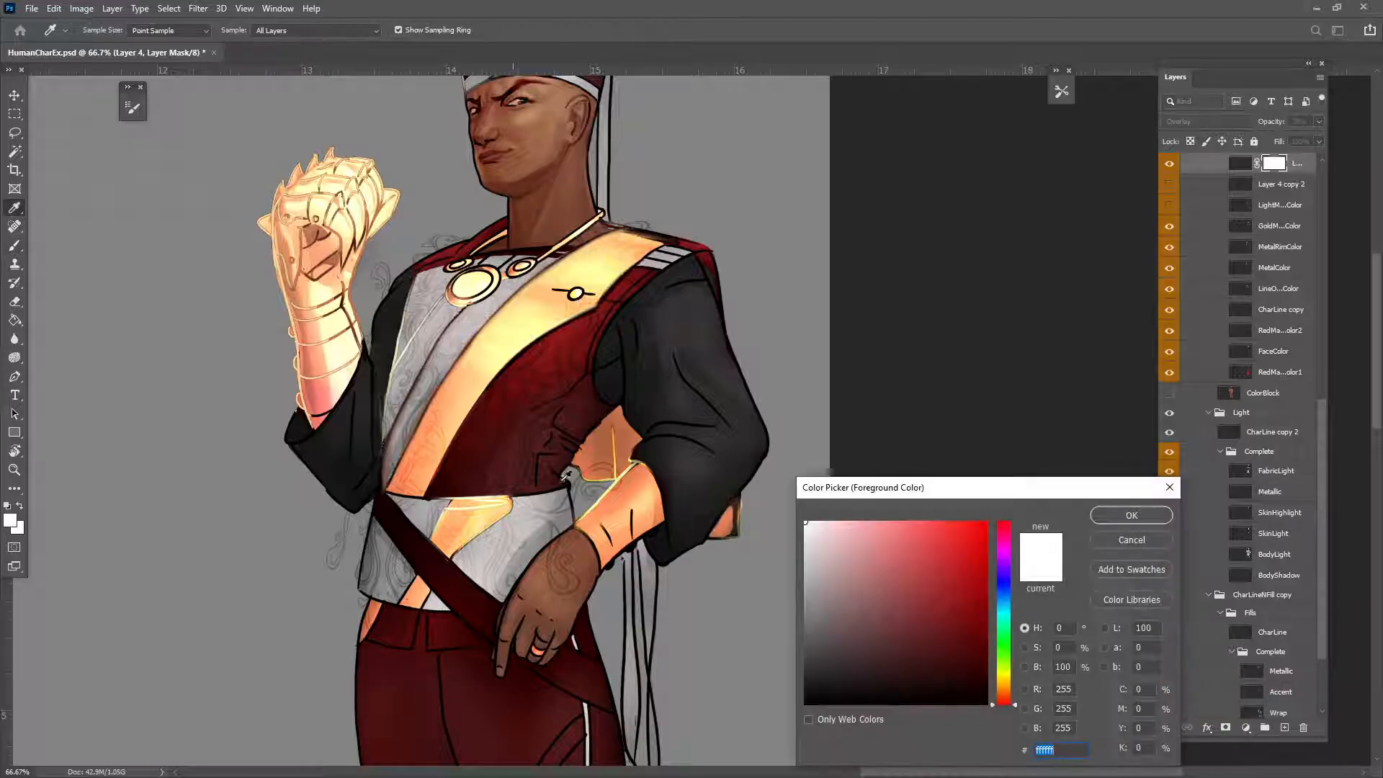
left_click_drag(834, 660, 804, 705)
left_click(1132, 515)
key("b")
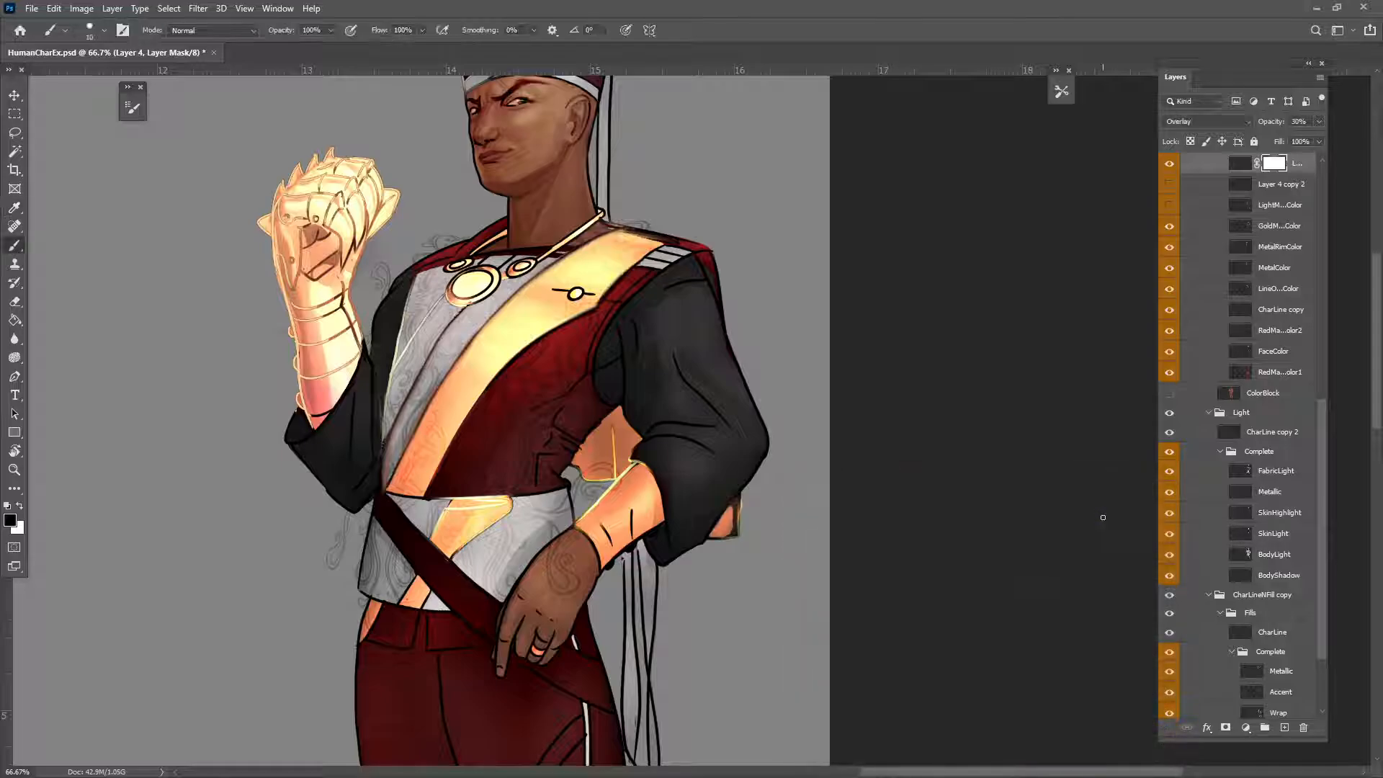
Step: Paint black on the mask with a size 70 brush to hide the pattern on the chest, sash, hand and background
key("bracketright")
key("bracketright")
key("bracketright")
key("bracketright")
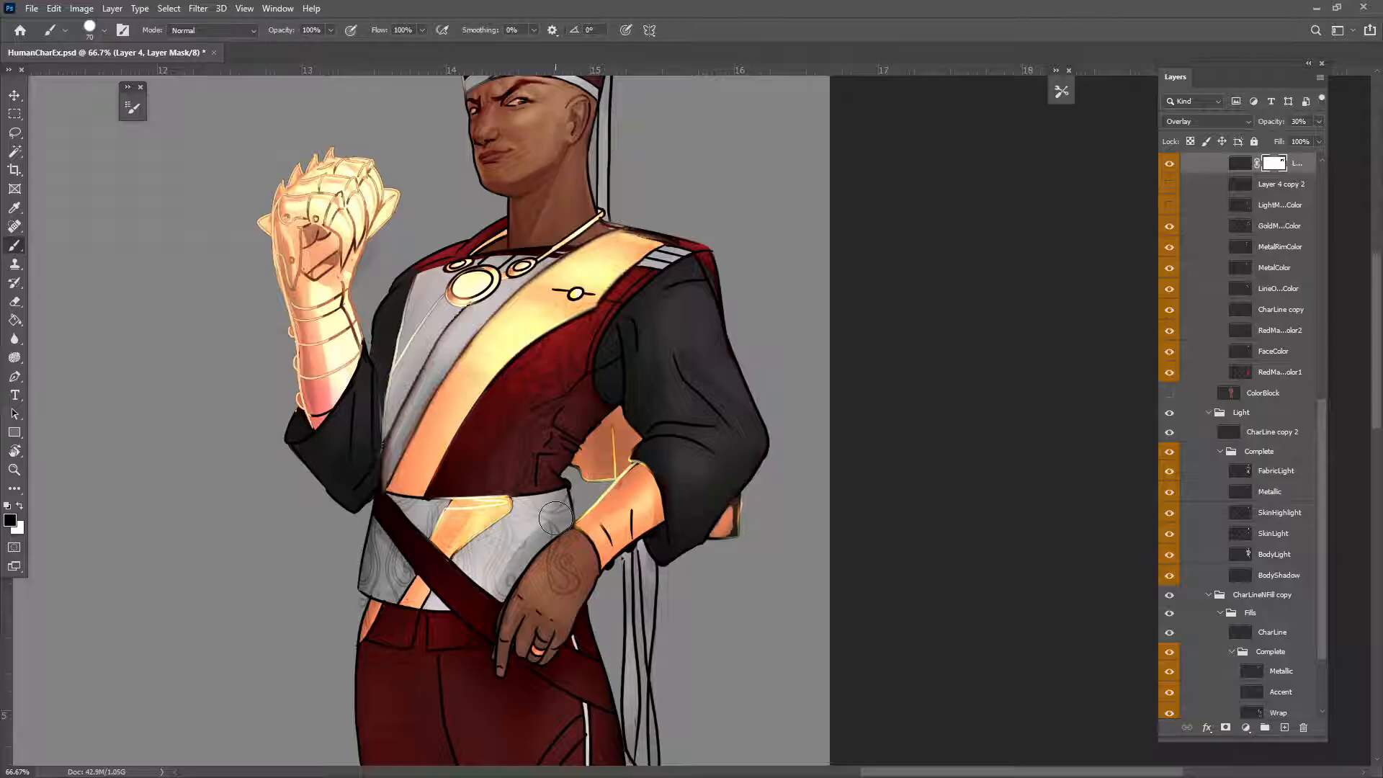
mouse_move(374, 537)
left_mouse_down()
mouse_move(404, 573)
mouse_move(380, 579)
left_mouse_up()
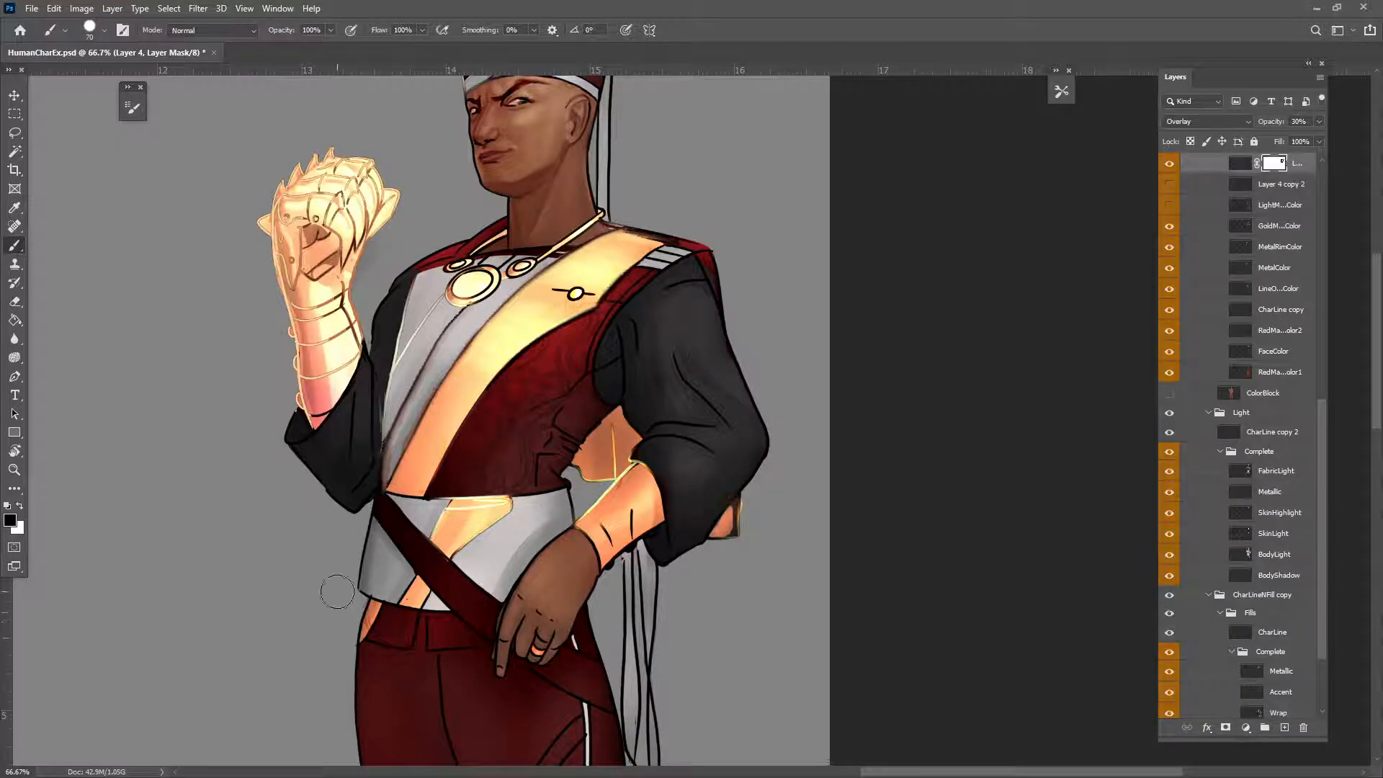
scroll(722, 482, "up", 2)
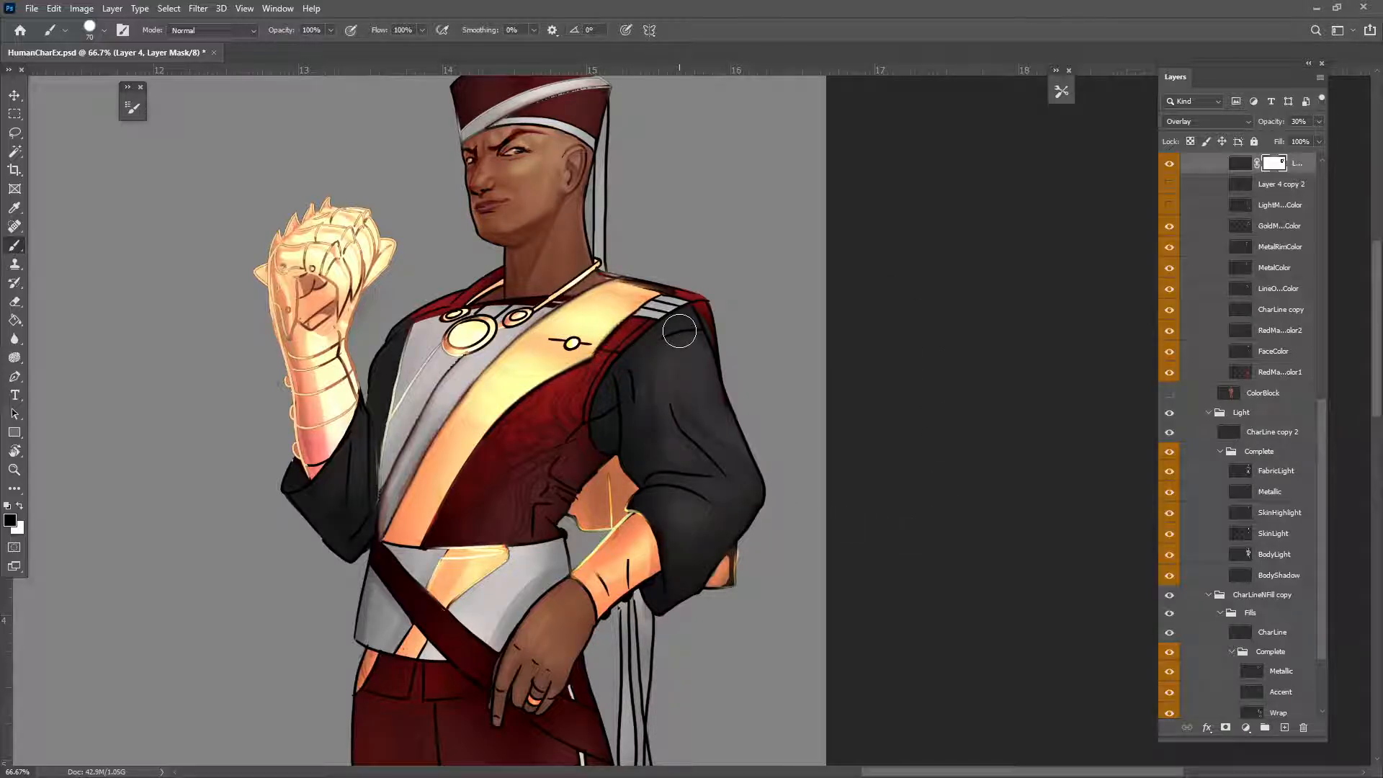
Step: Disable Layer 4's mask to compare the full pattern, and enable the mask again
left_click(1298, 175)
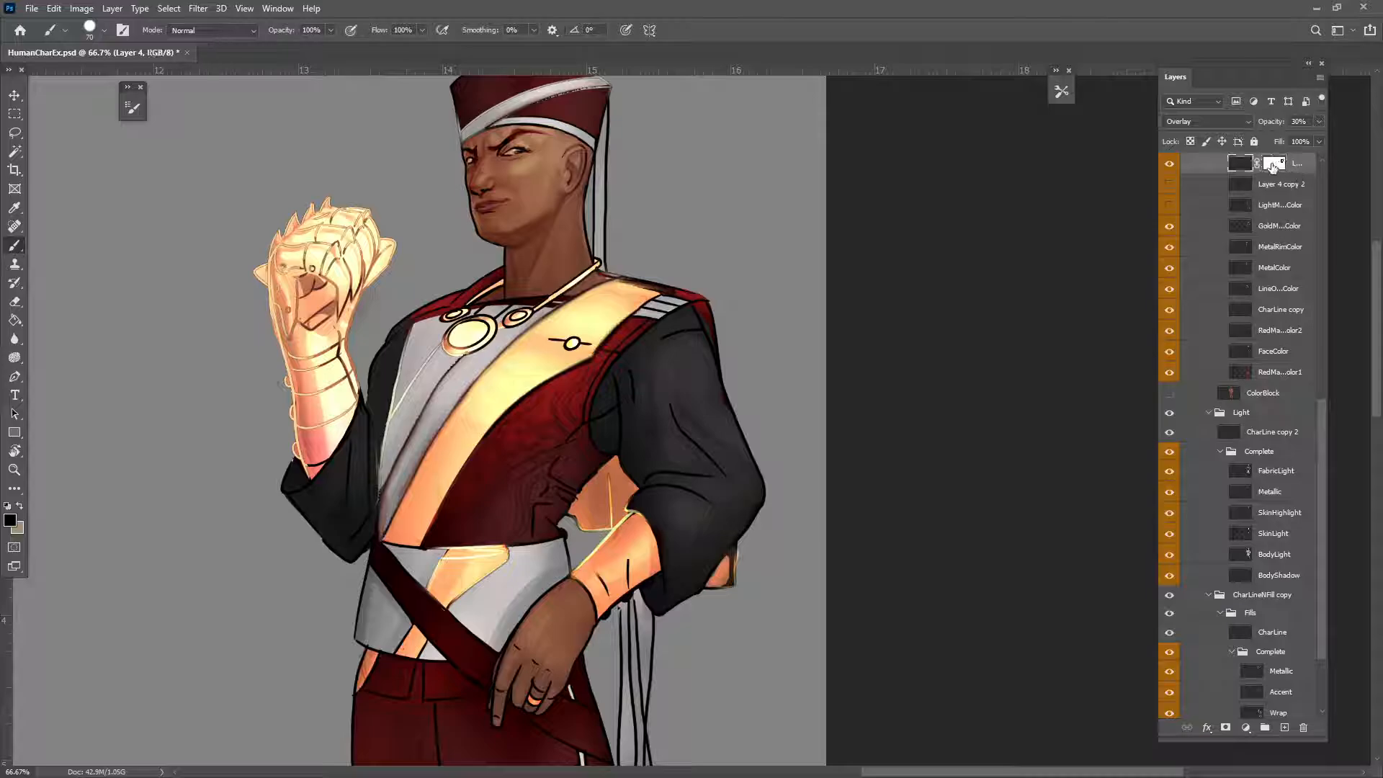
right_click(1274, 164)
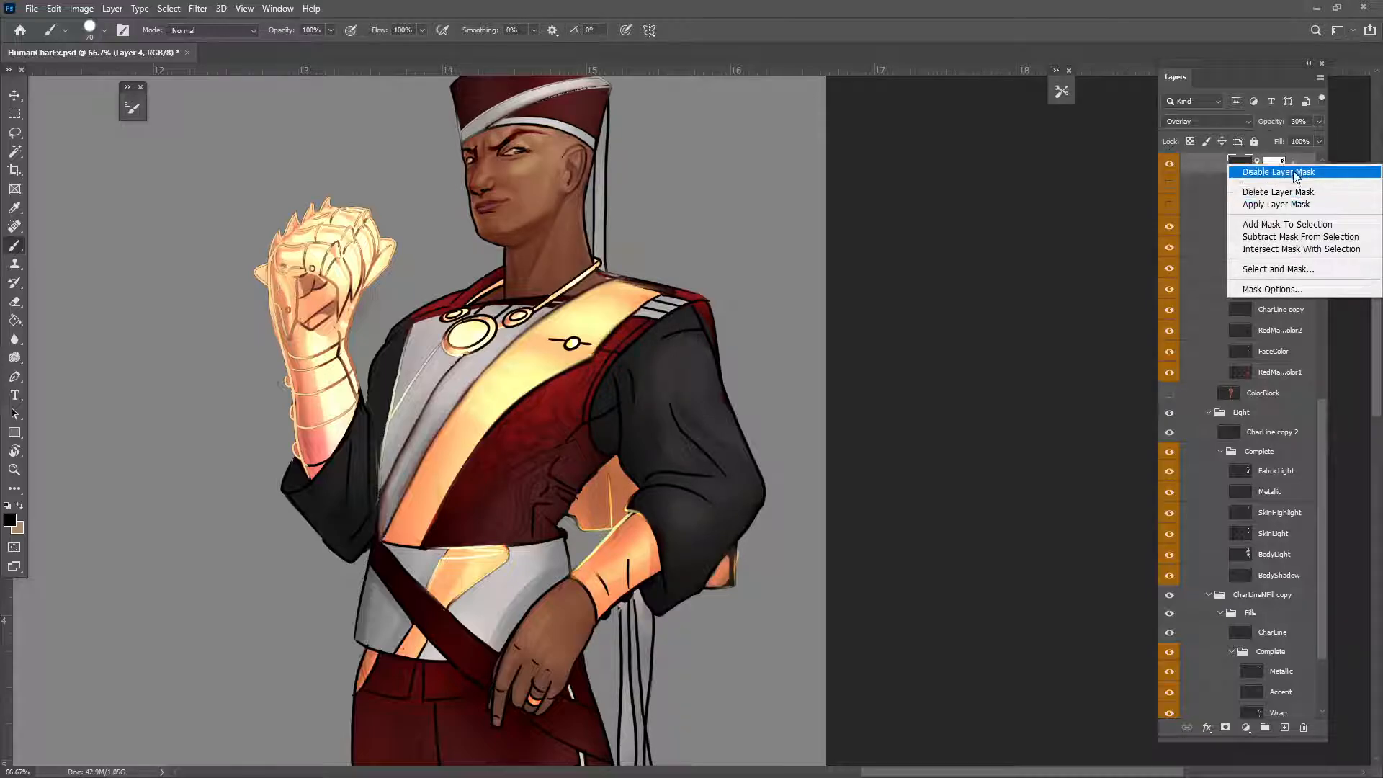
left_click(1279, 171)
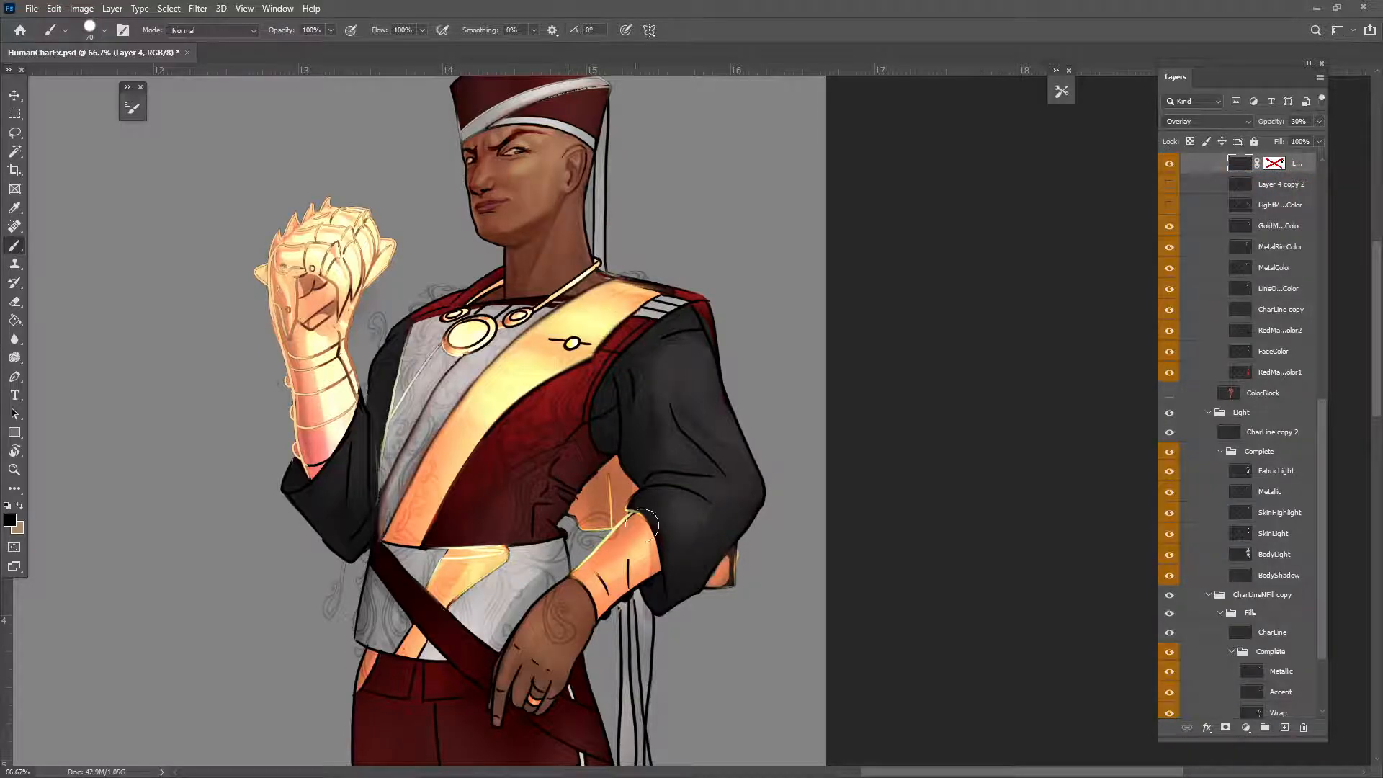
right_click(1272, 166)
left_click(1279, 171)
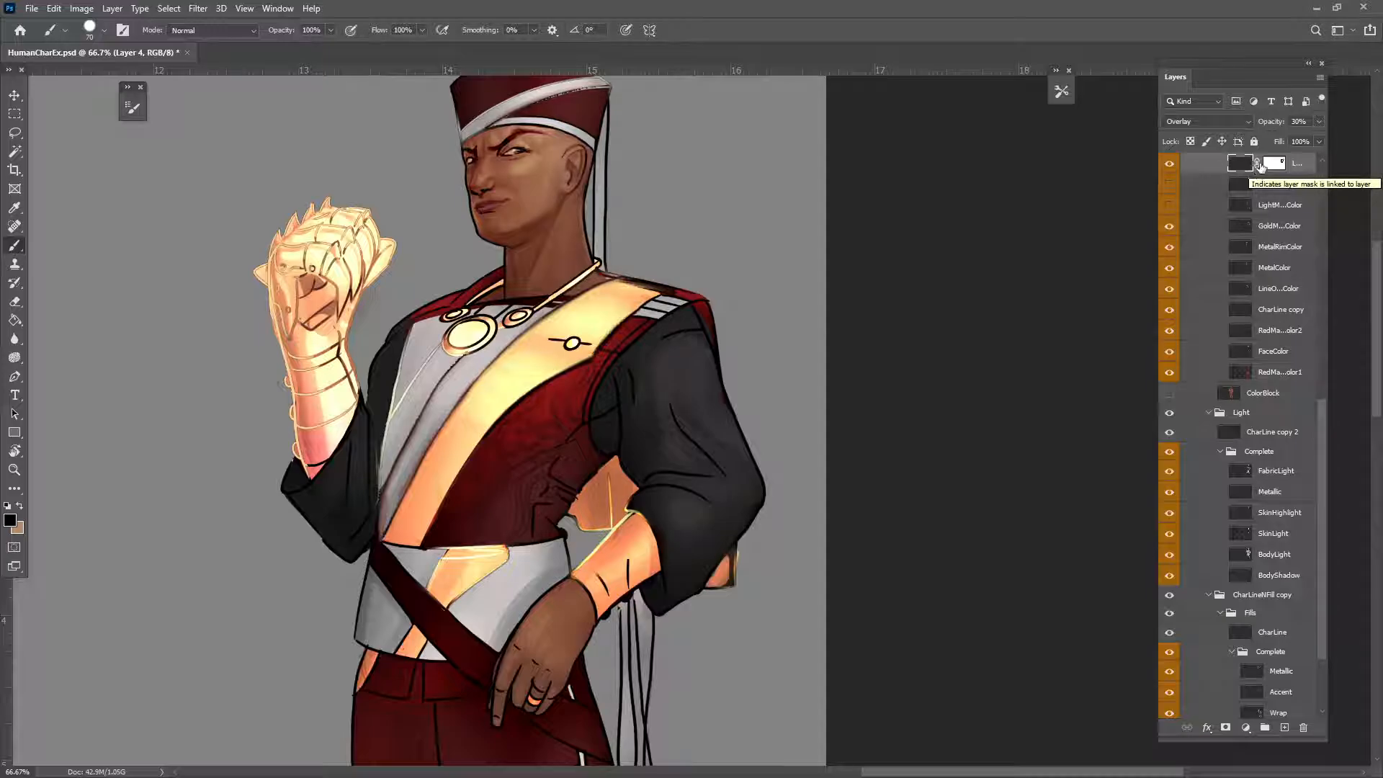
Step: Unlink the mask from Layer 4 and try moving the pattern on its own
left_click(1257, 165)
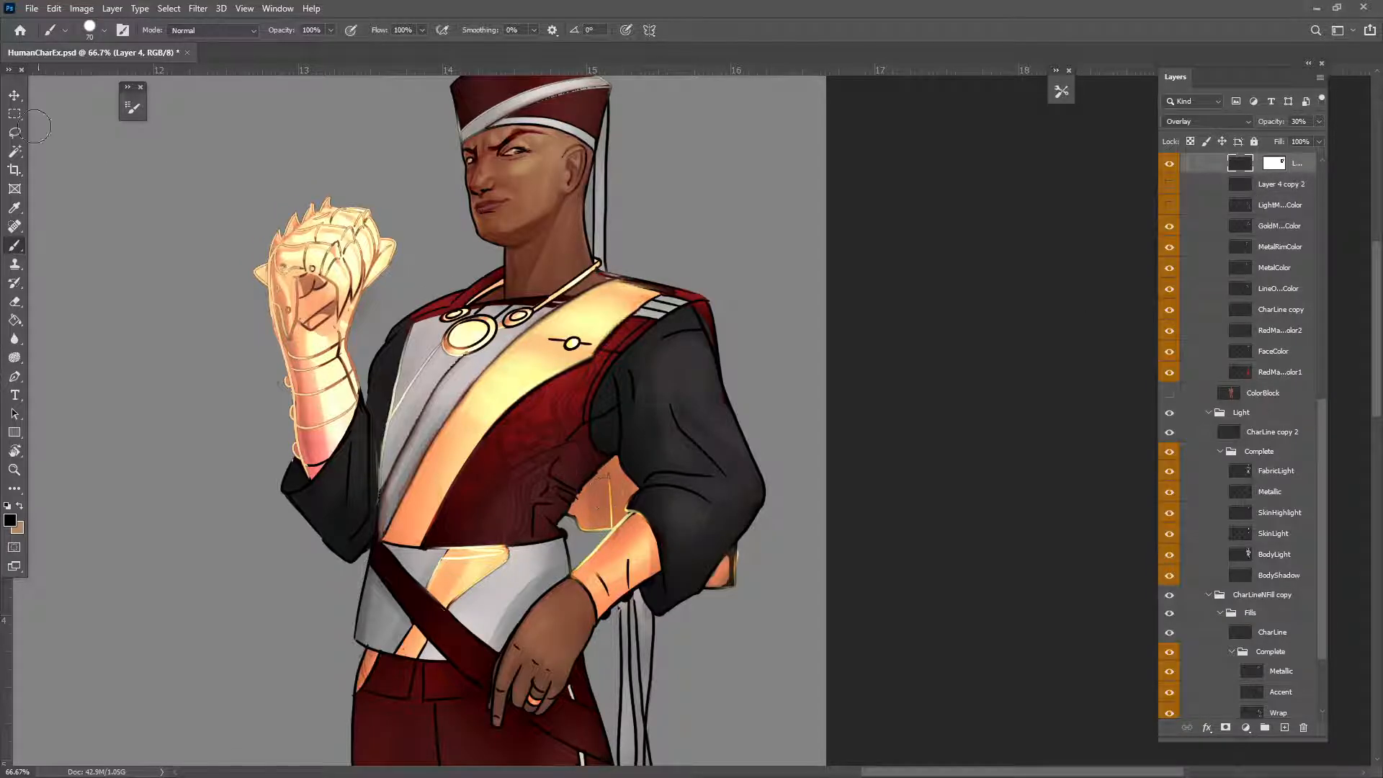
left_click(22, 94)
mouse_move(540, 459)
left_mouse_down()
mouse_move(598, 441)
mouse_move(521, 445)
mouse_move(512, 429)
mouse_move(465, 429)
mouse_move(717, 432)
mouse_move(569, 433)
left_mouse_up()
key("ctrl+z")
Step: Try moving only the mask of Layer 4, and relink it to the layer
left_click(1270, 170)
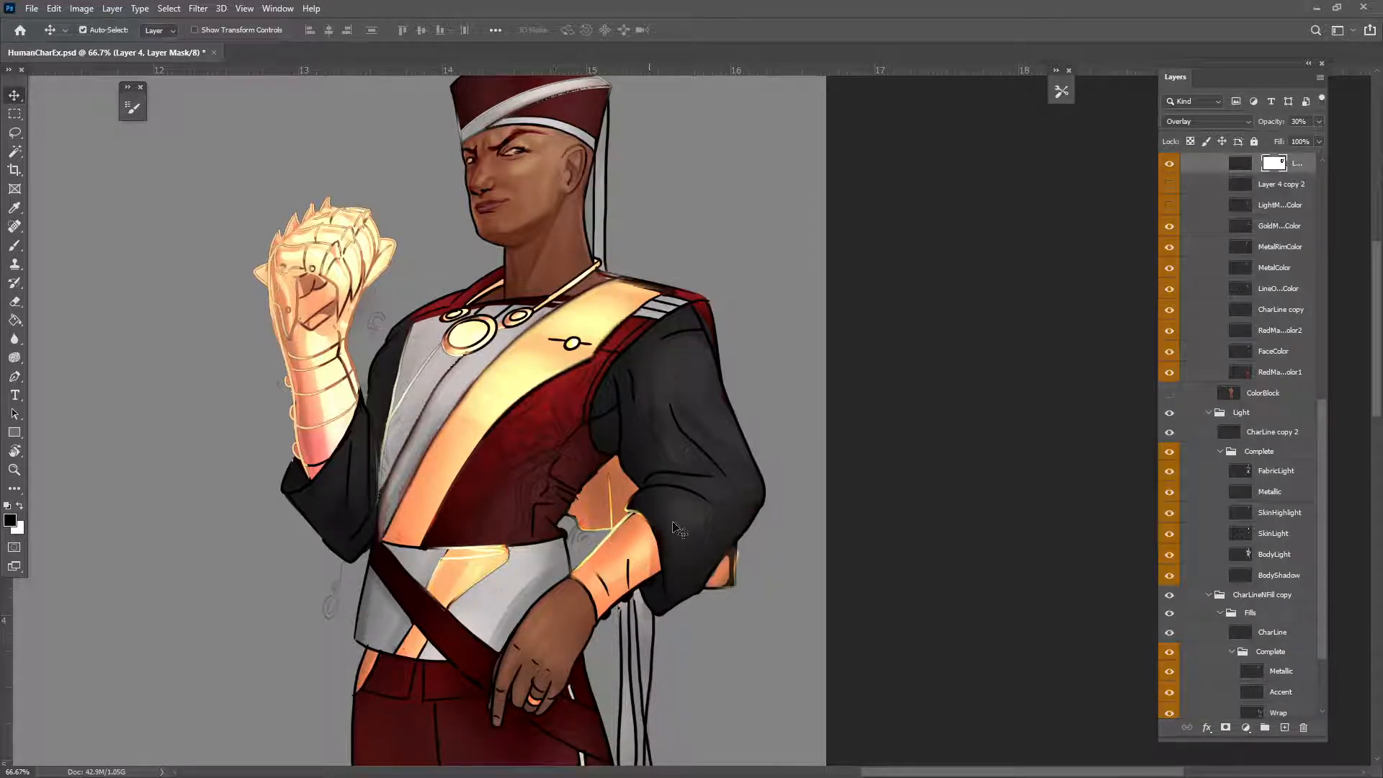
key("ctrl+z")
left_click(1257, 164)
Step: Delete the layer mask from Layer 4 and hide the layer
right_click(1291, 167)
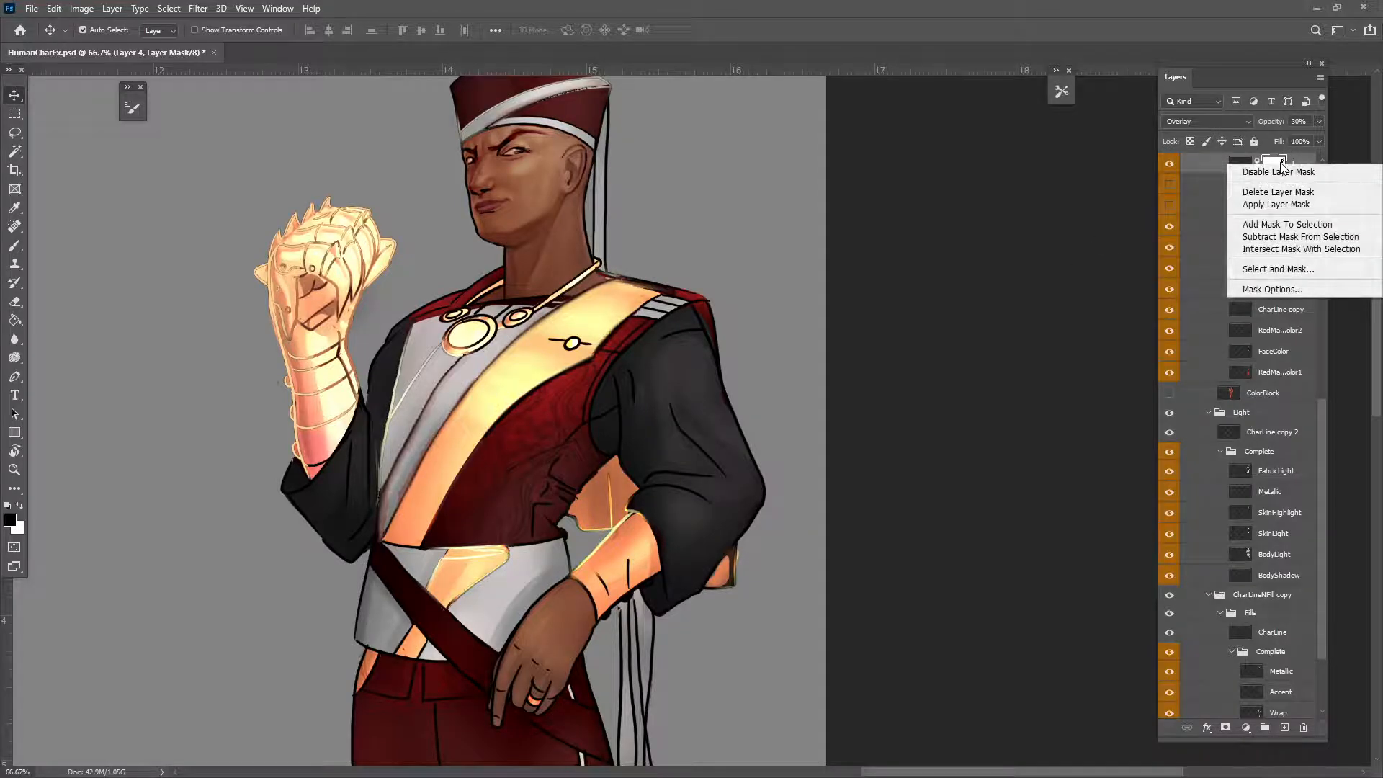
left_click(1275, 192)
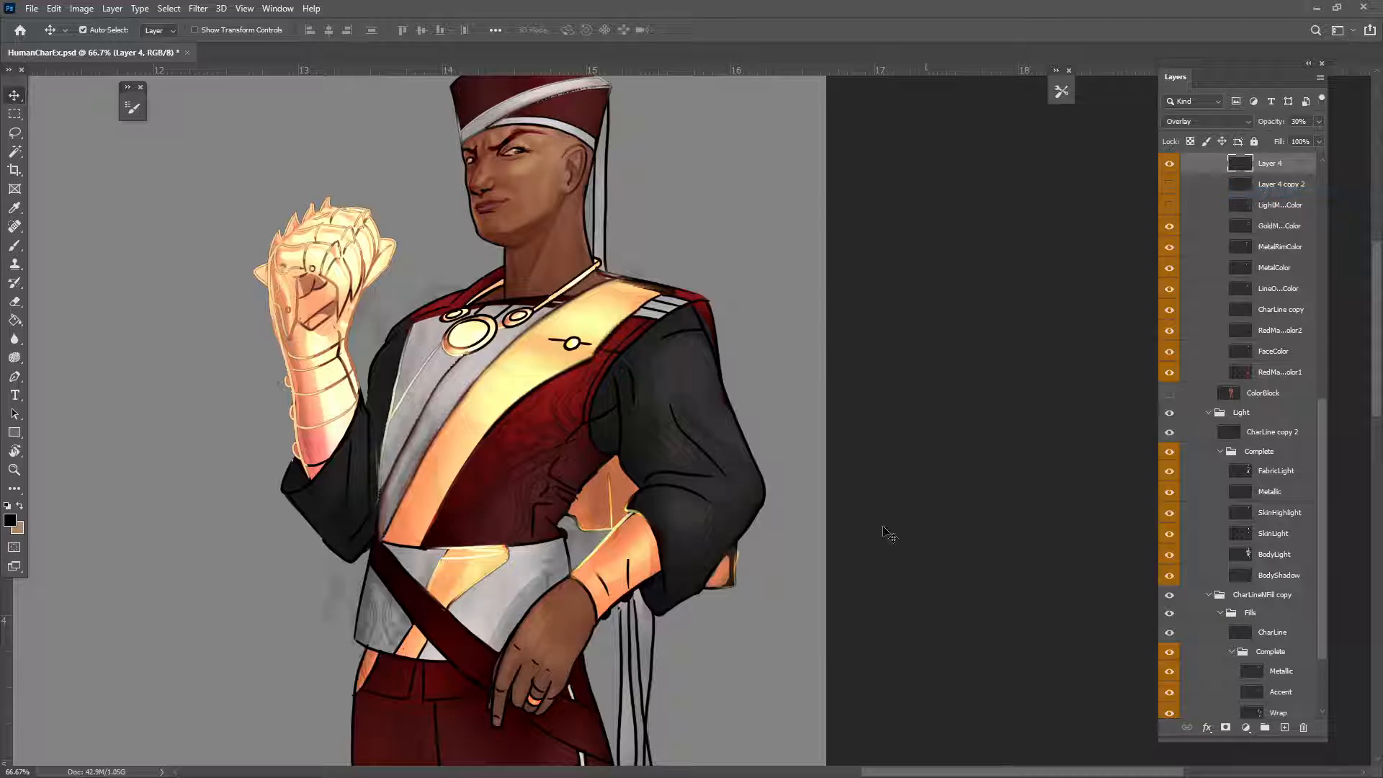
scroll(1269, 511, "up", 3)
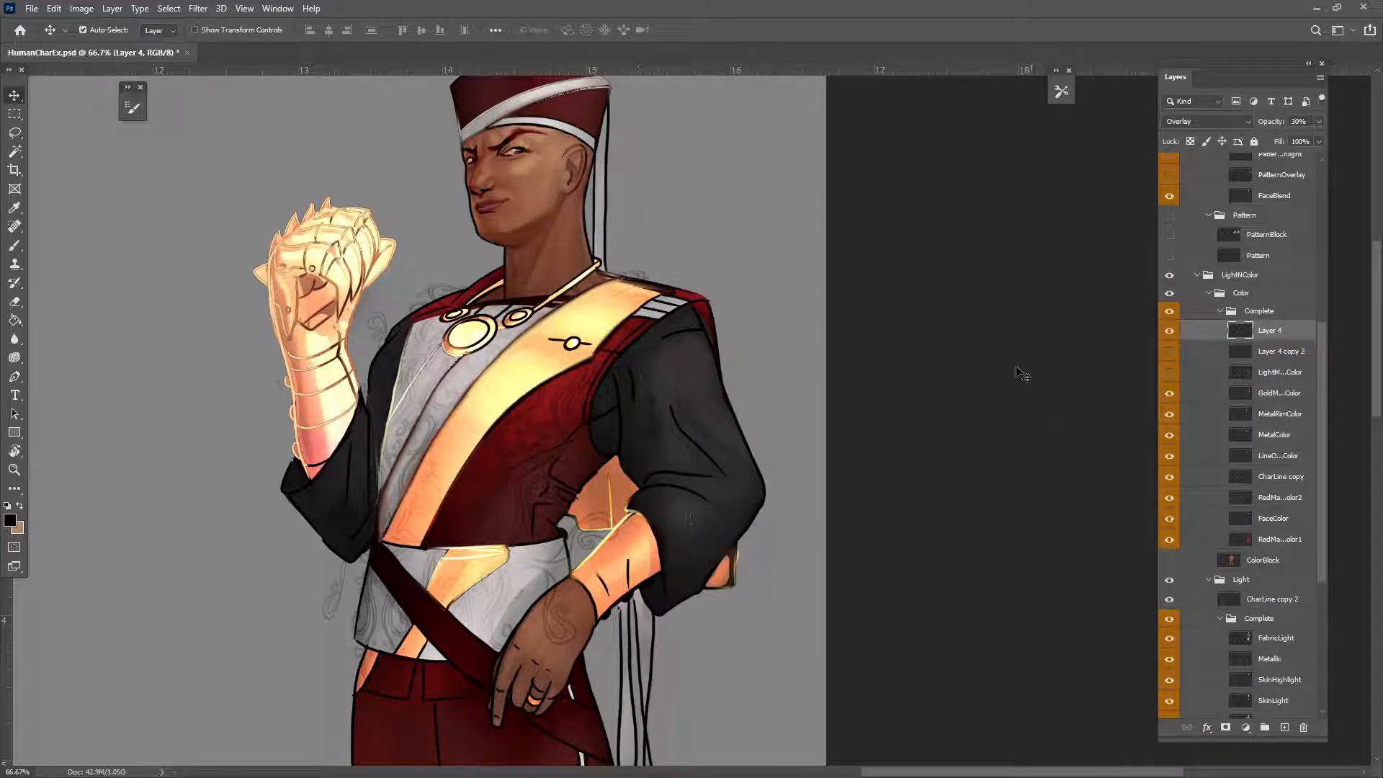
left_click(1170, 330)
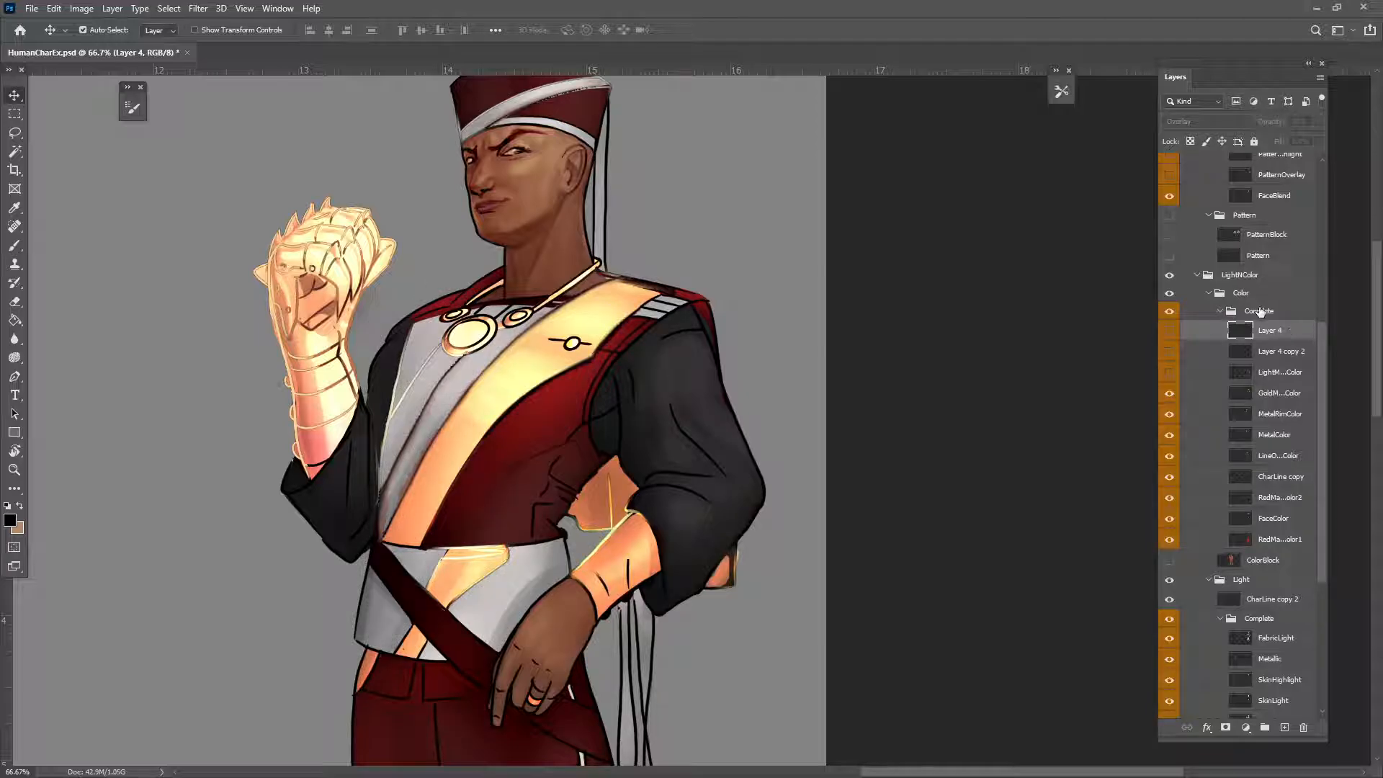
Step: Select the Sword copy group and make it visible
scroll(1344, 447, "up", 2)
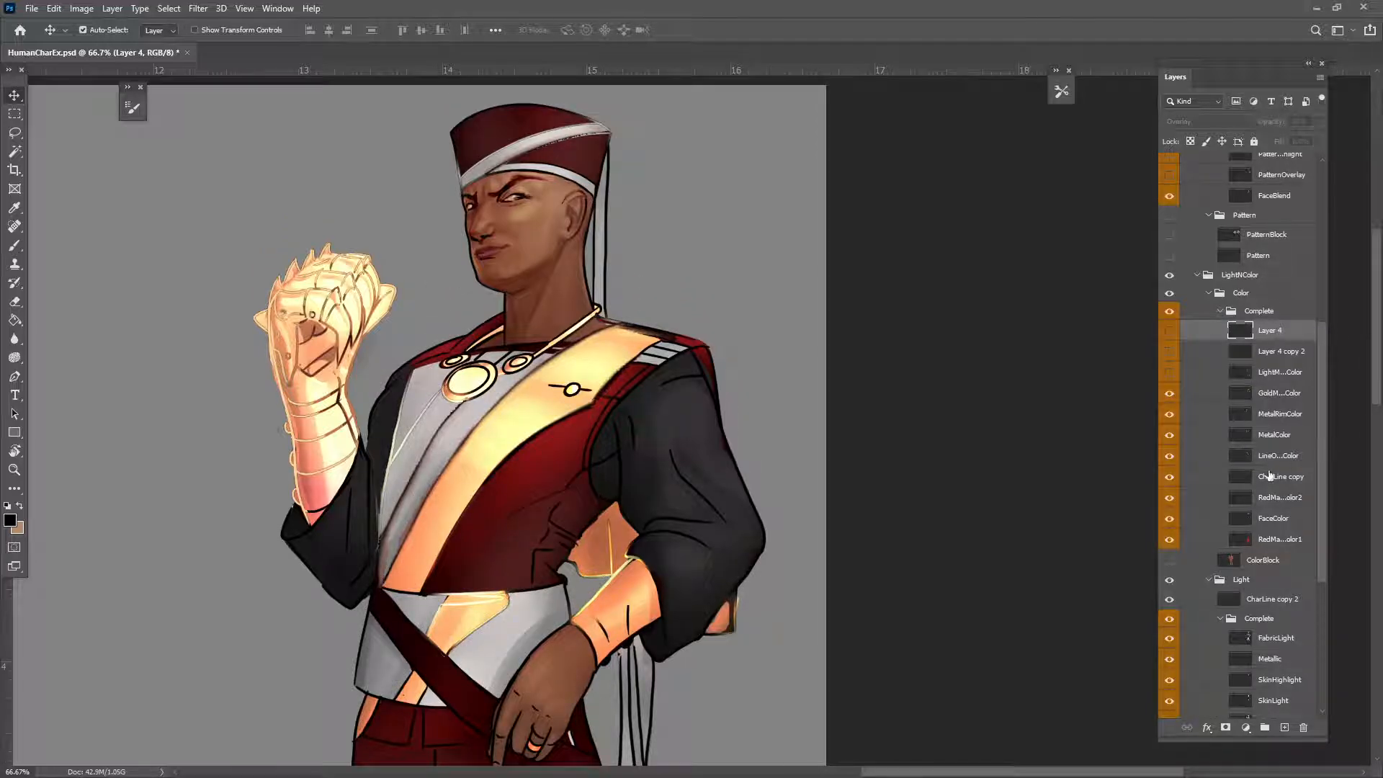
scroll(1269, 475, "up", 3)
scroll(1268, 479, "up", 8)
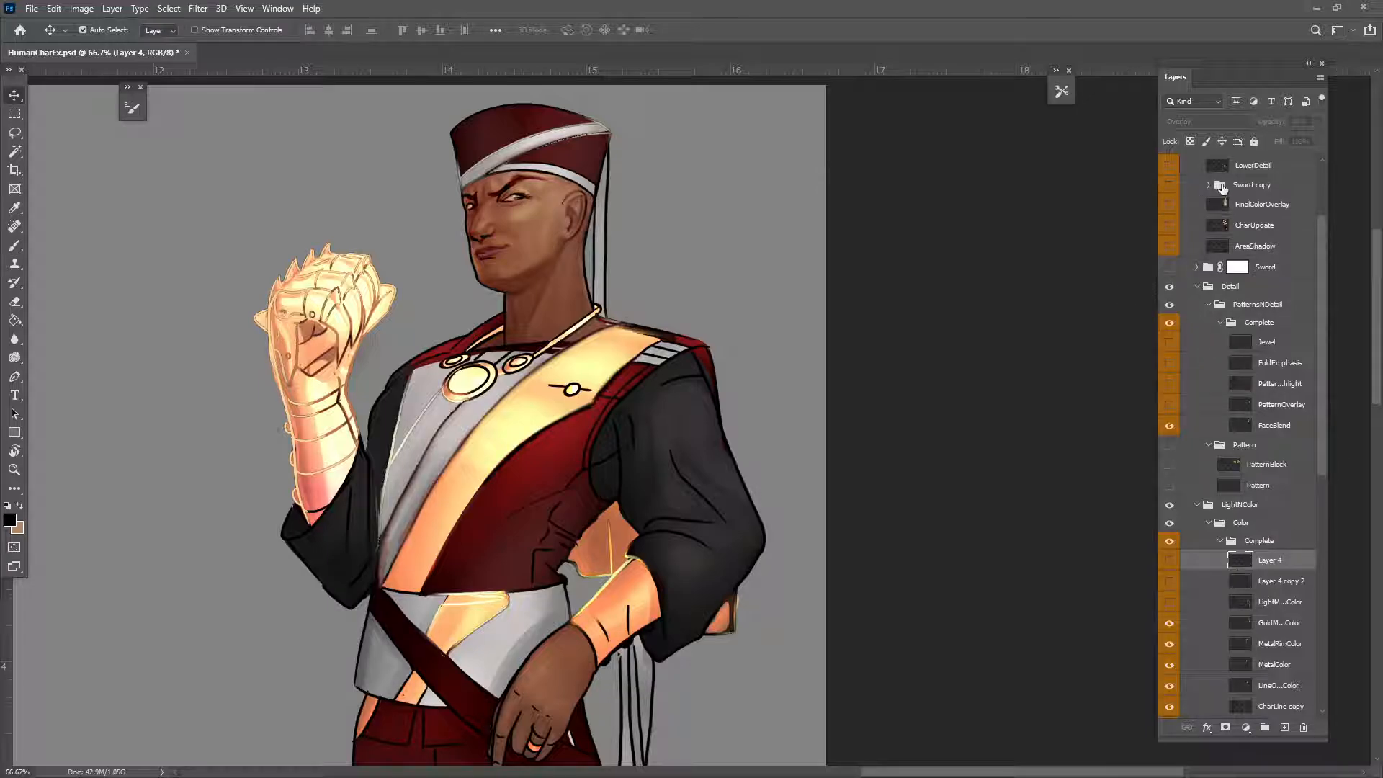
left_click(1279, 188)
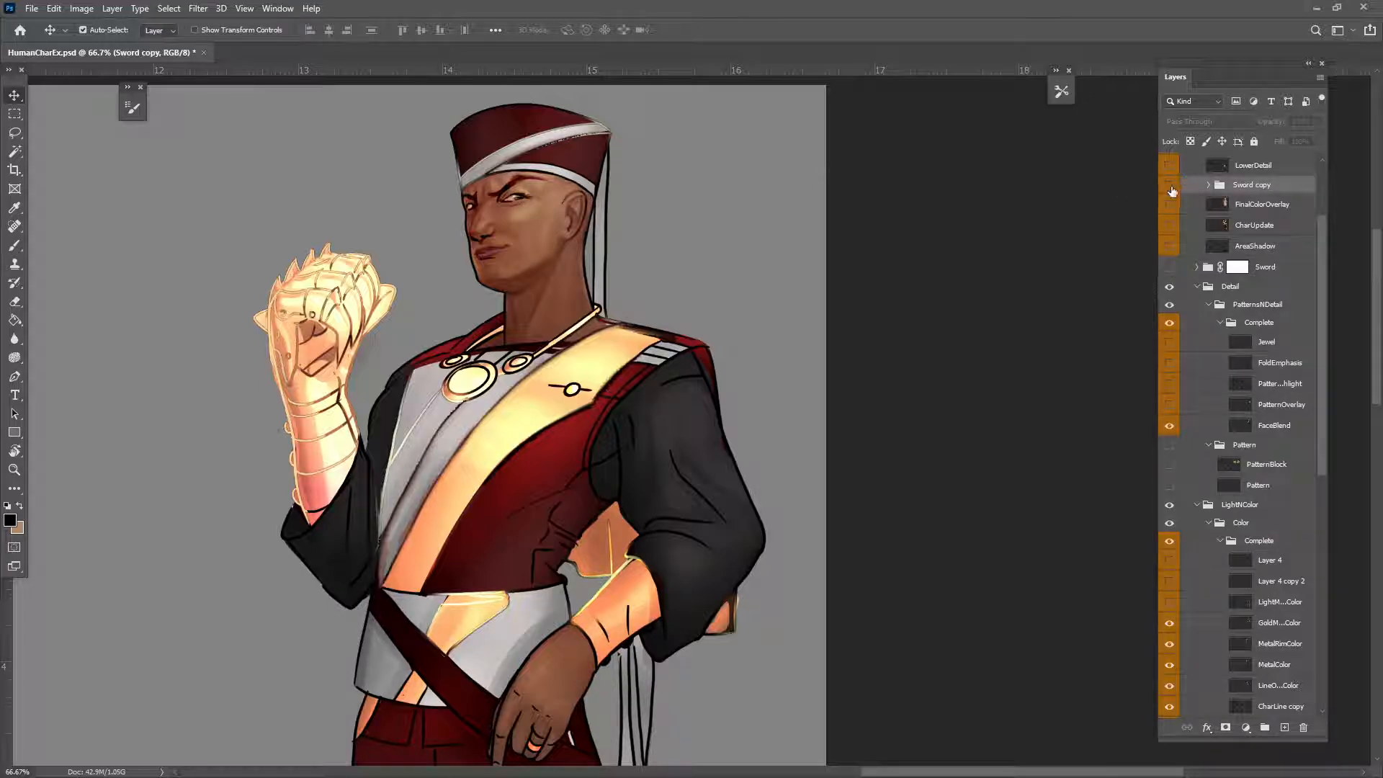
left_click(1169, 185)
Step: Add a layer mask to the Sword copy group and lower the group's opacity to 64%
left_click_drag(517, 556, 480, 242)
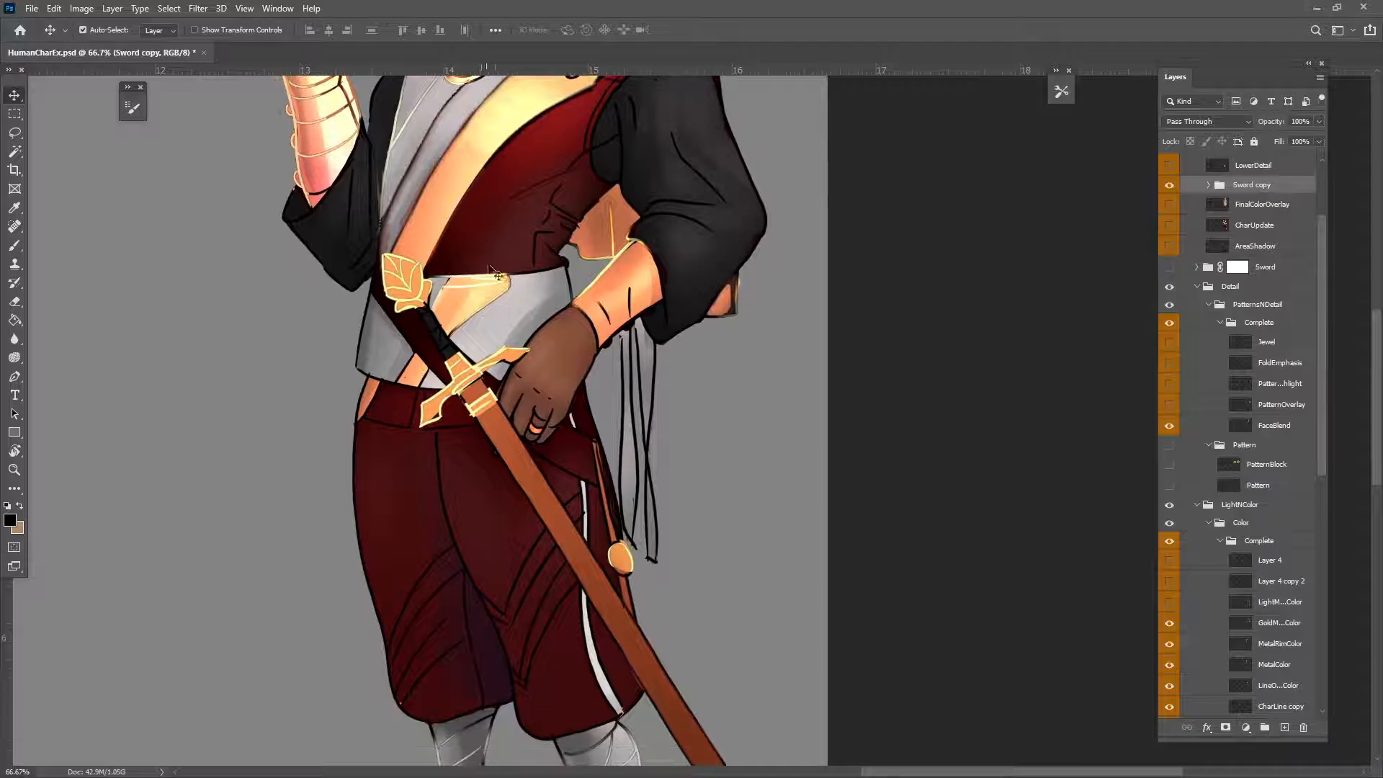
key("ctrl+minus")
key("ctrl+minus")
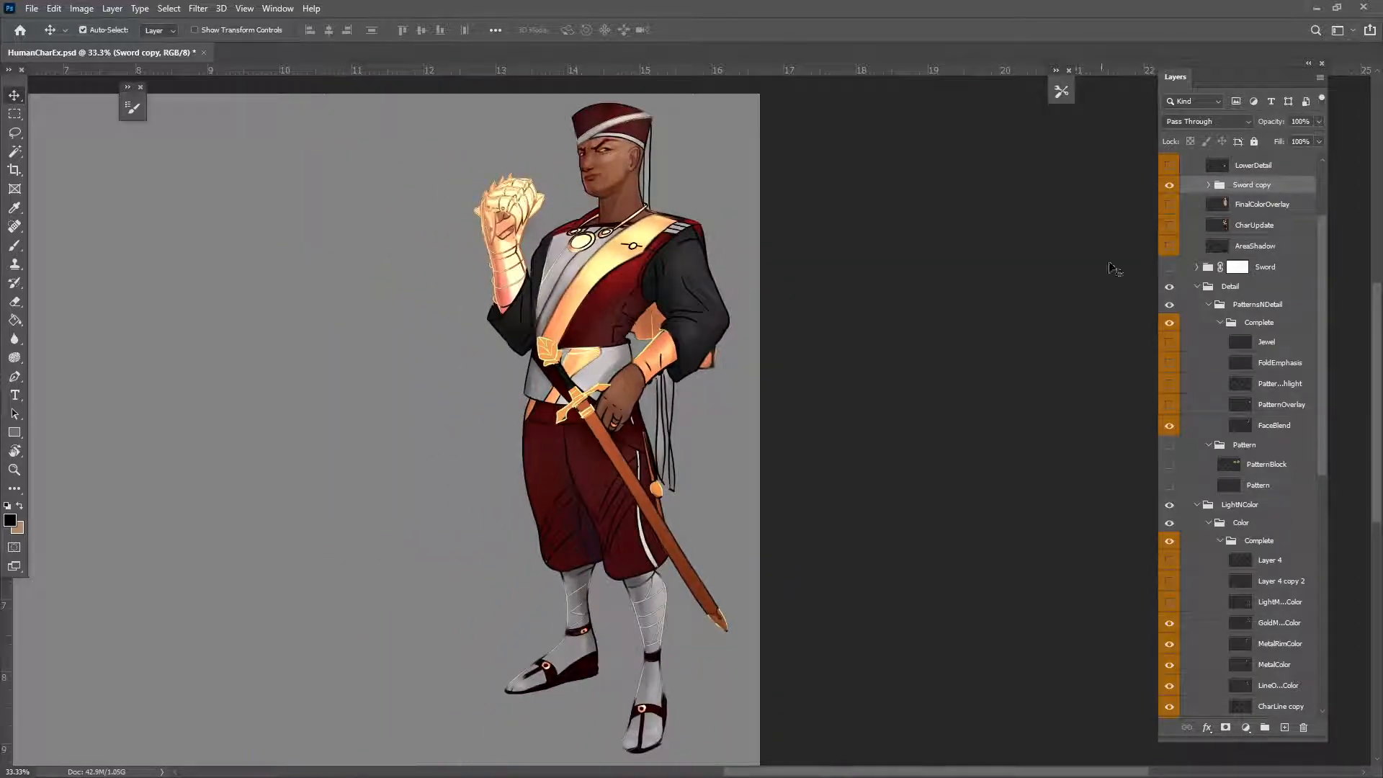
left_click_drag(677, 478, 655, 497)
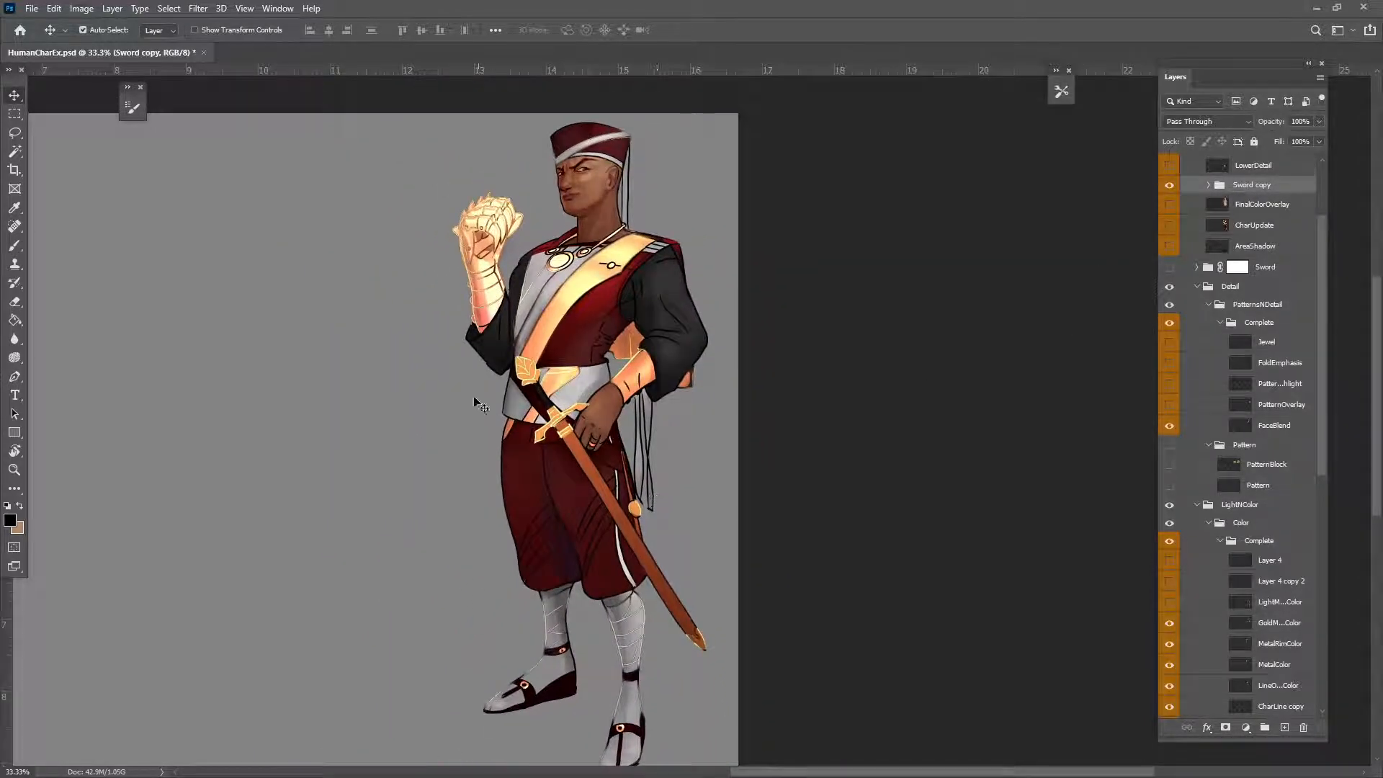
left_click(1226, 729)
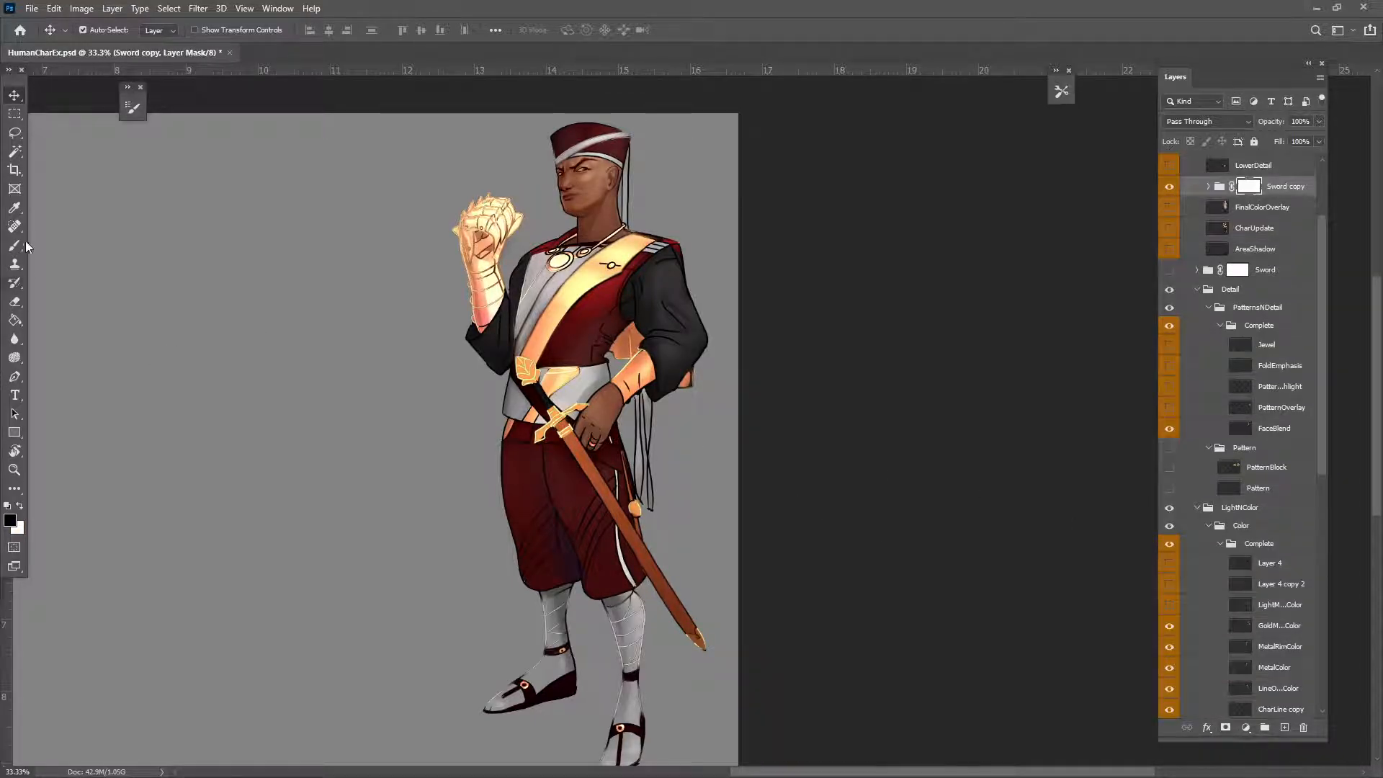
left_click_drag(1275, 124, 1249, 124)
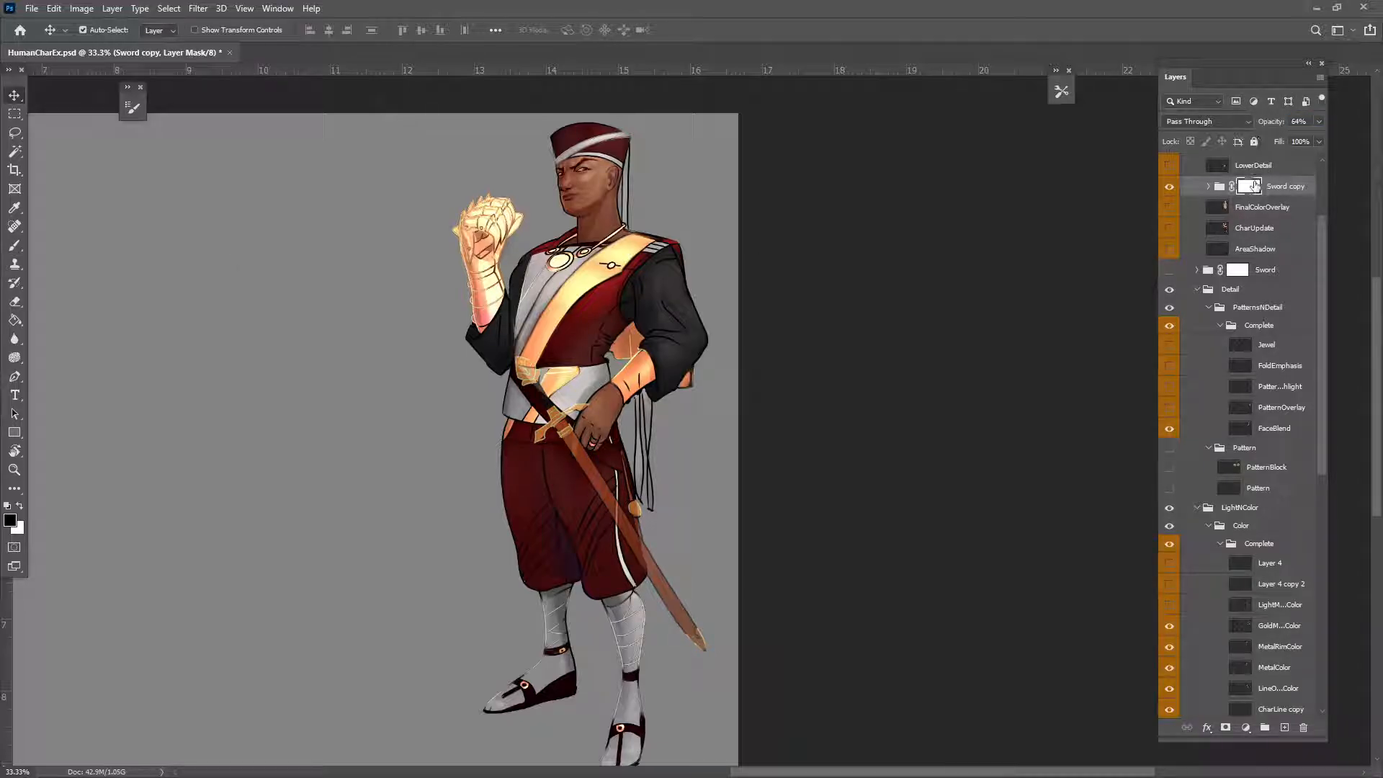
Step: Mask out the sword where it covers the fingers of the lowered hand, painting with the AAA_drawer brush preset
left_click(21, 249)
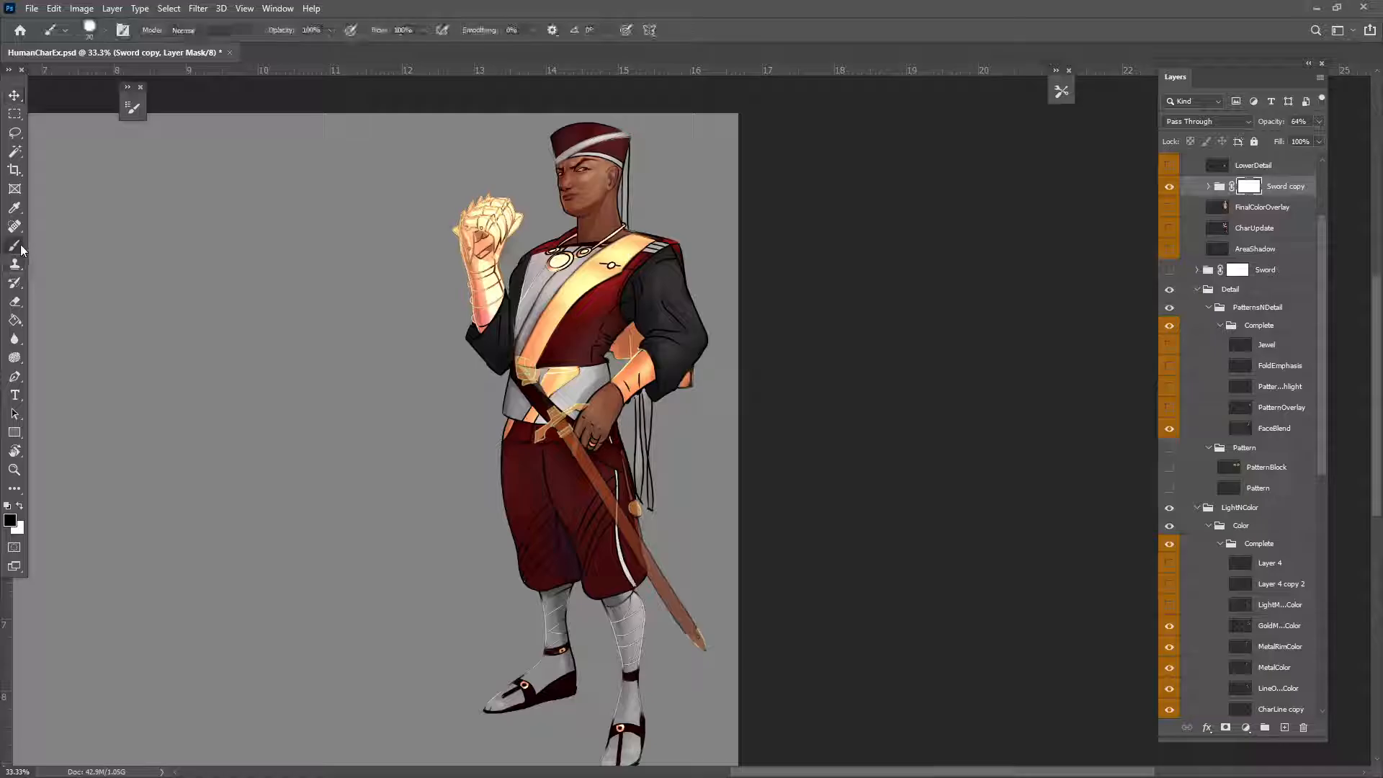
key("ctrl+plus")
key("ctrl+plus")
key("ctrl+plus")
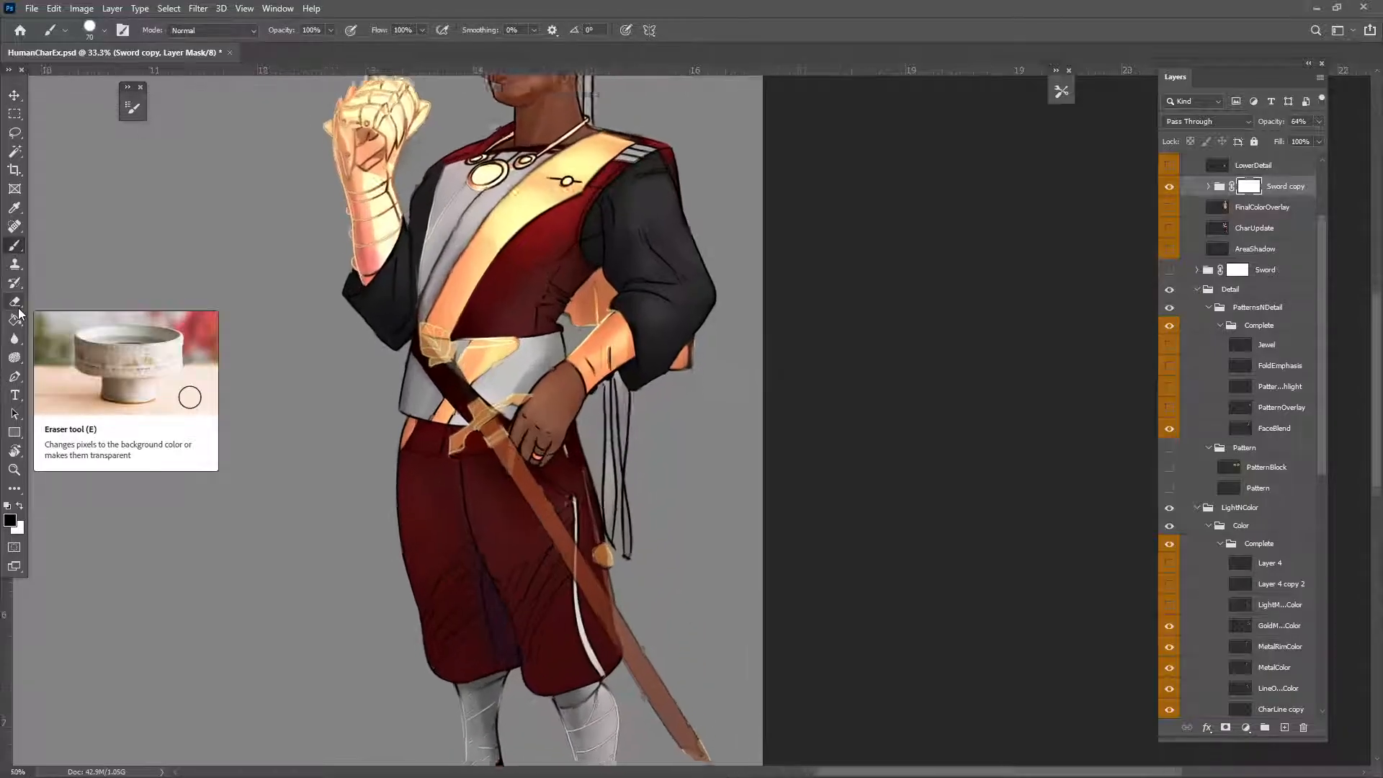
left_click_drag(586, 500, 776, 476)
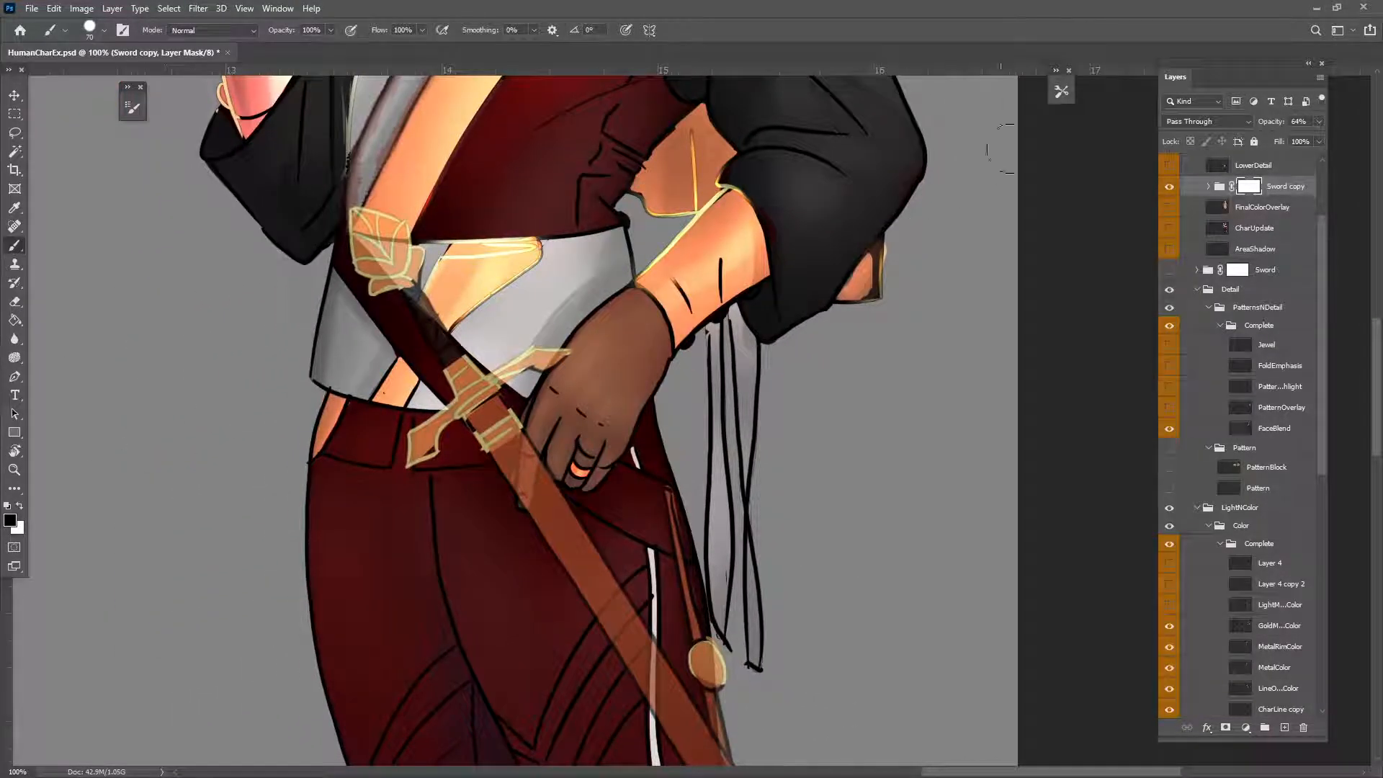
left_click(1062, 91)
left_click(945, 265)
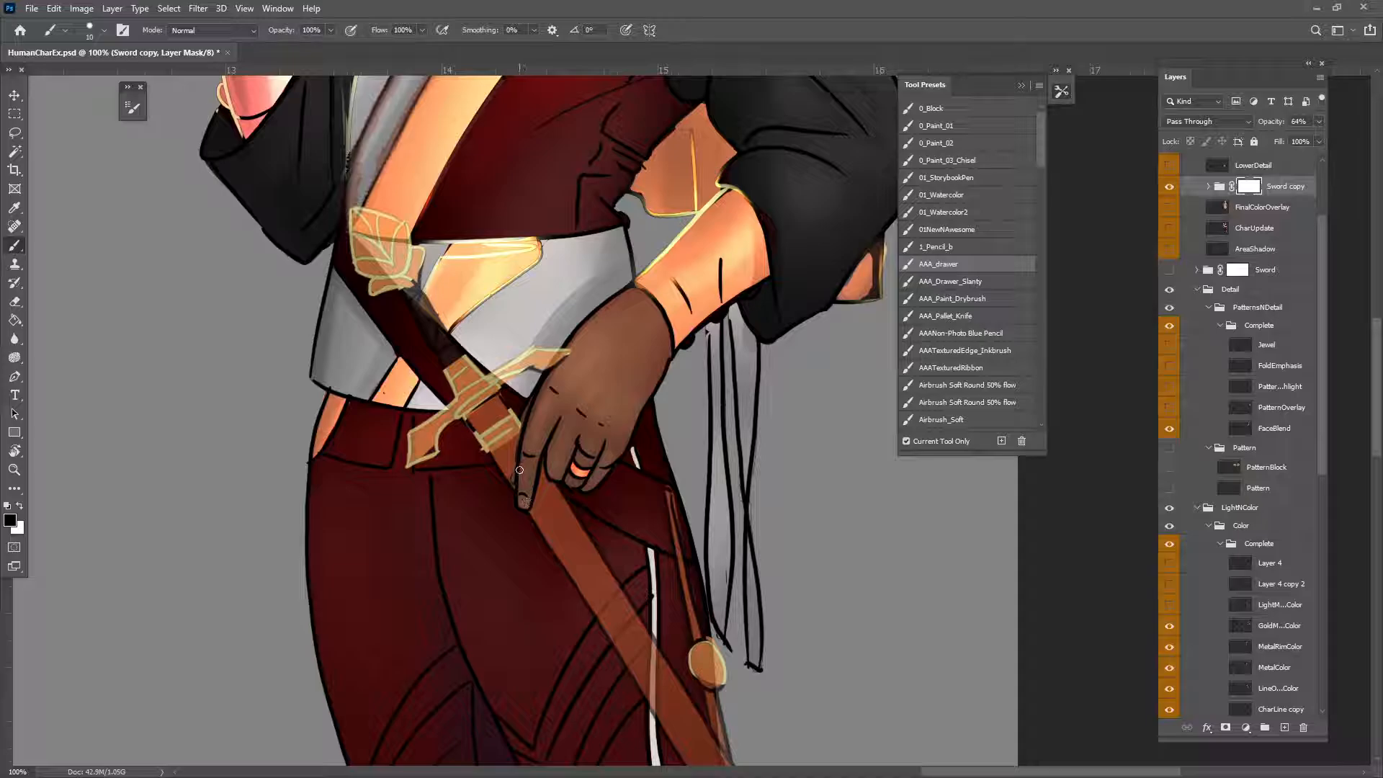
left_click_drag(627, 581, 614, 491)
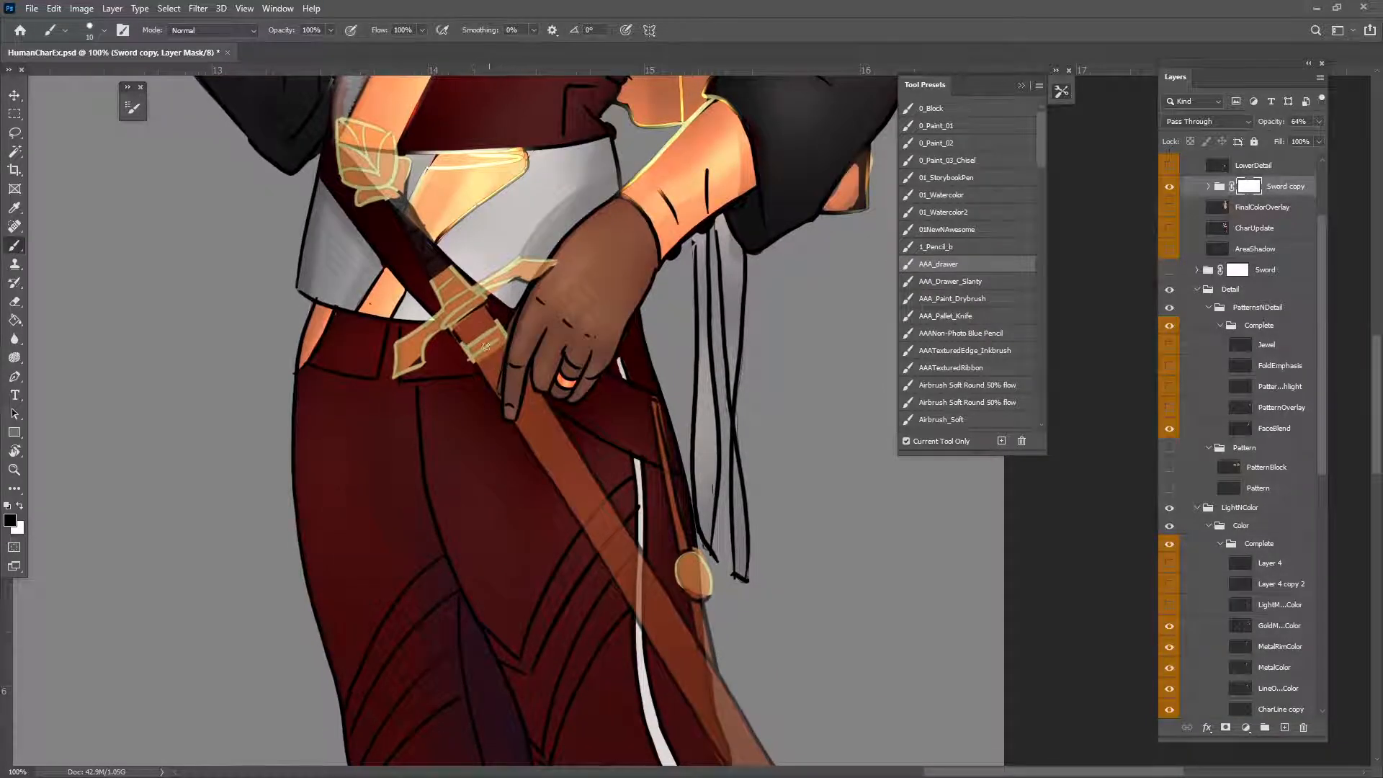
left_click_drag(689, 621, 623, 551)
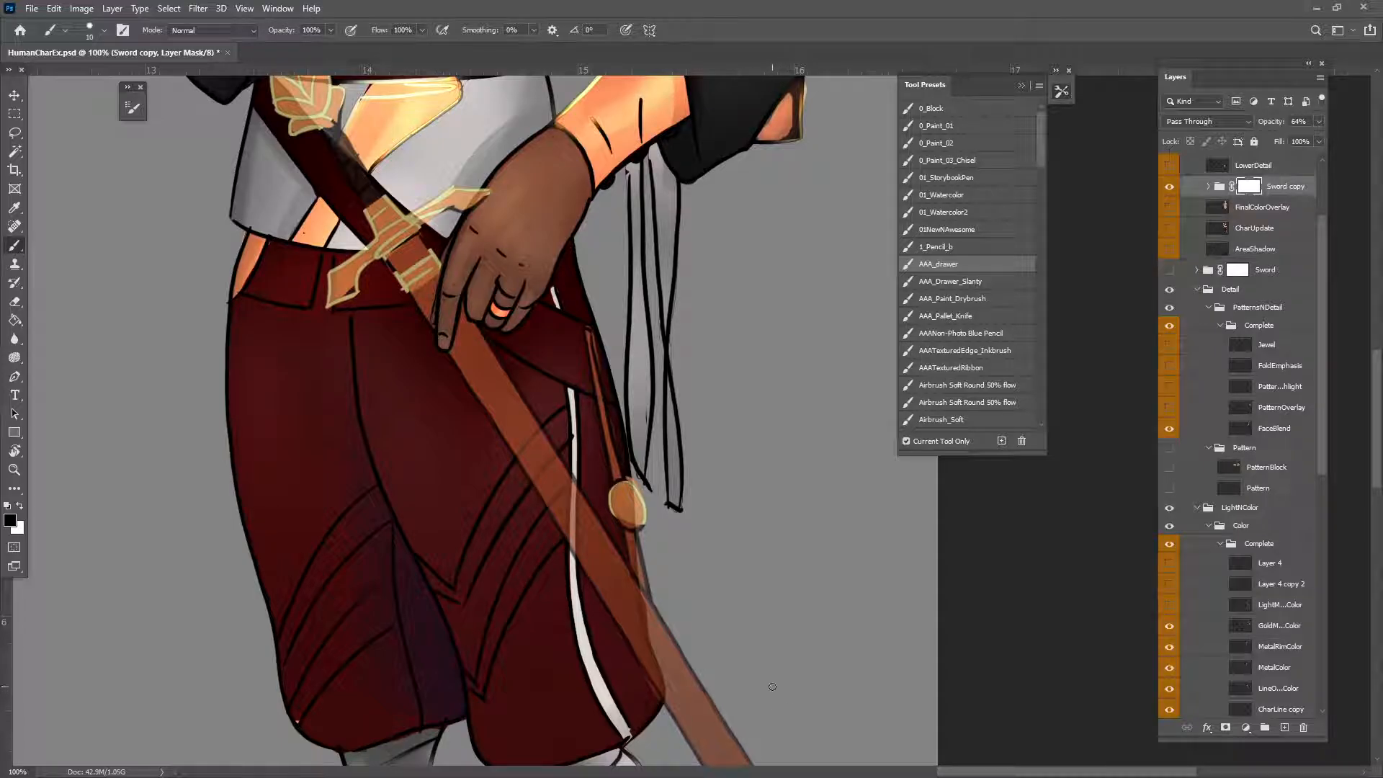
left_click_drag(754, 521, 736, 653)
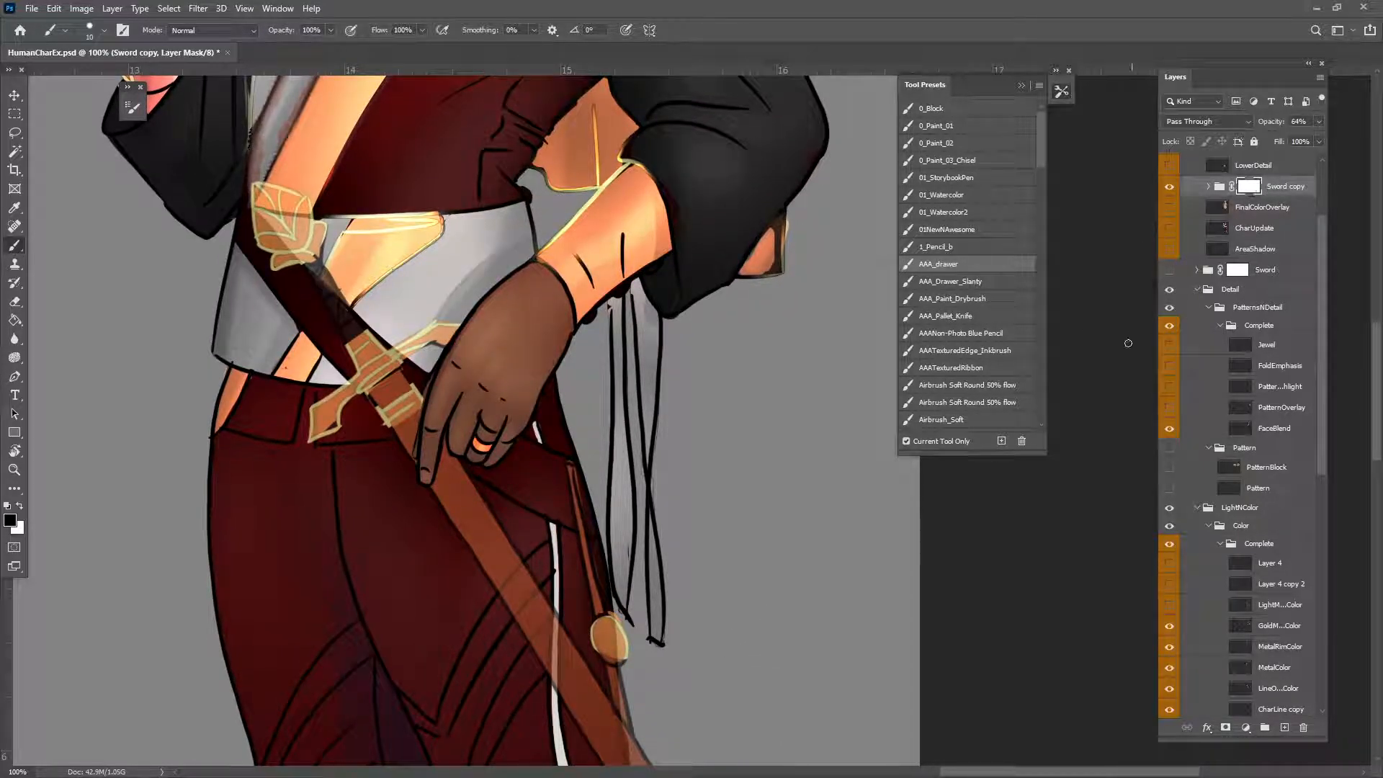
Step: Make the Sword copy group active instead of its layer mask and collapse the tool presets list
key("ctrl+minus")
key("ctrl+minus")
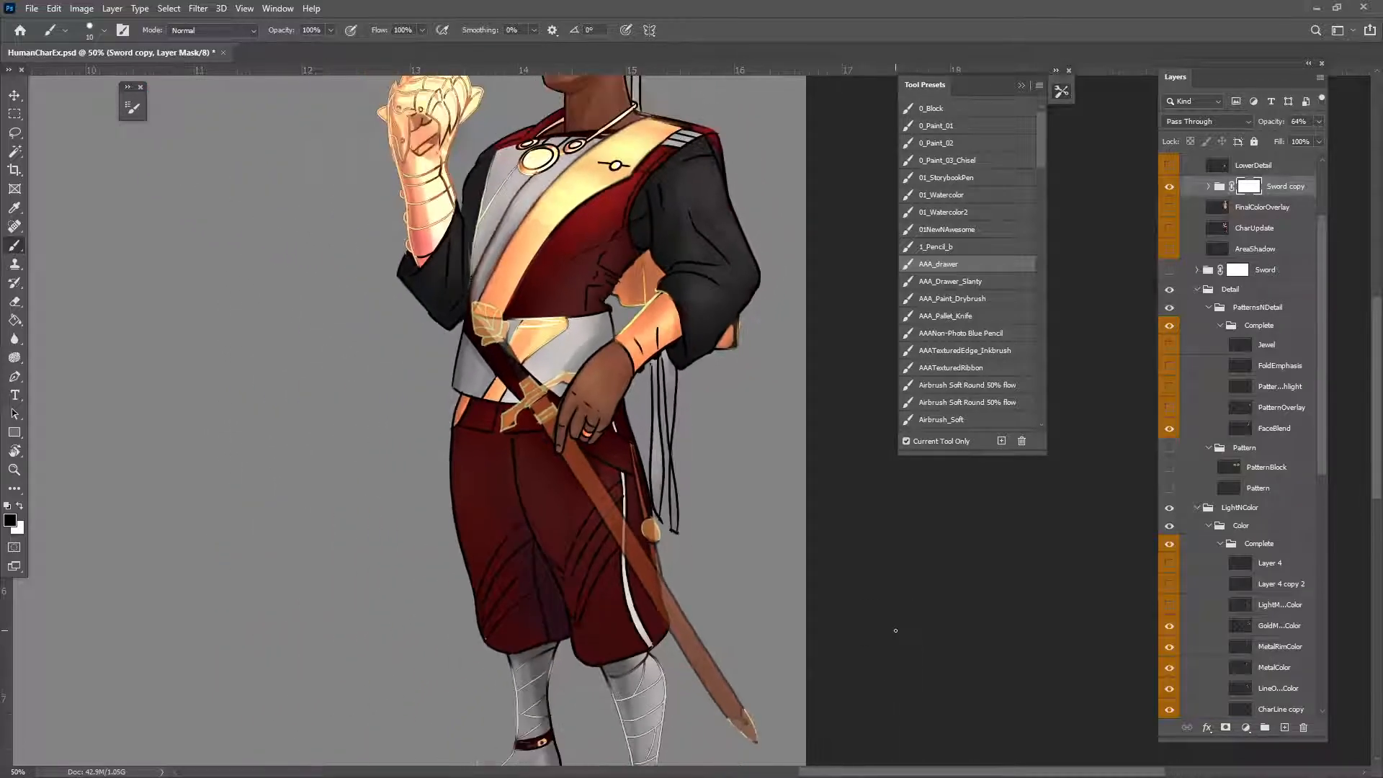
left_click_drag(747, 610, 738, 553)
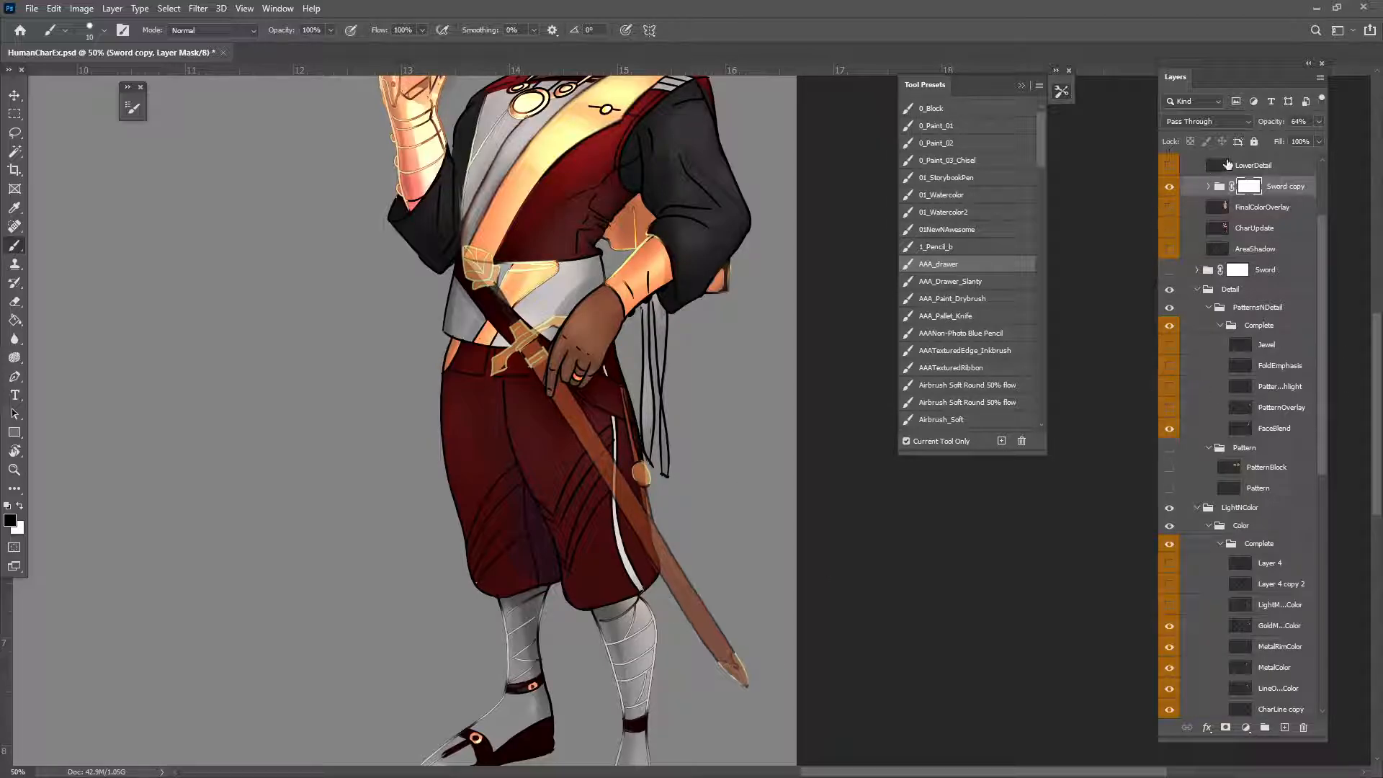
left_click(1287, 188)
key("ctrl+minus")
key("ctrl+minus")
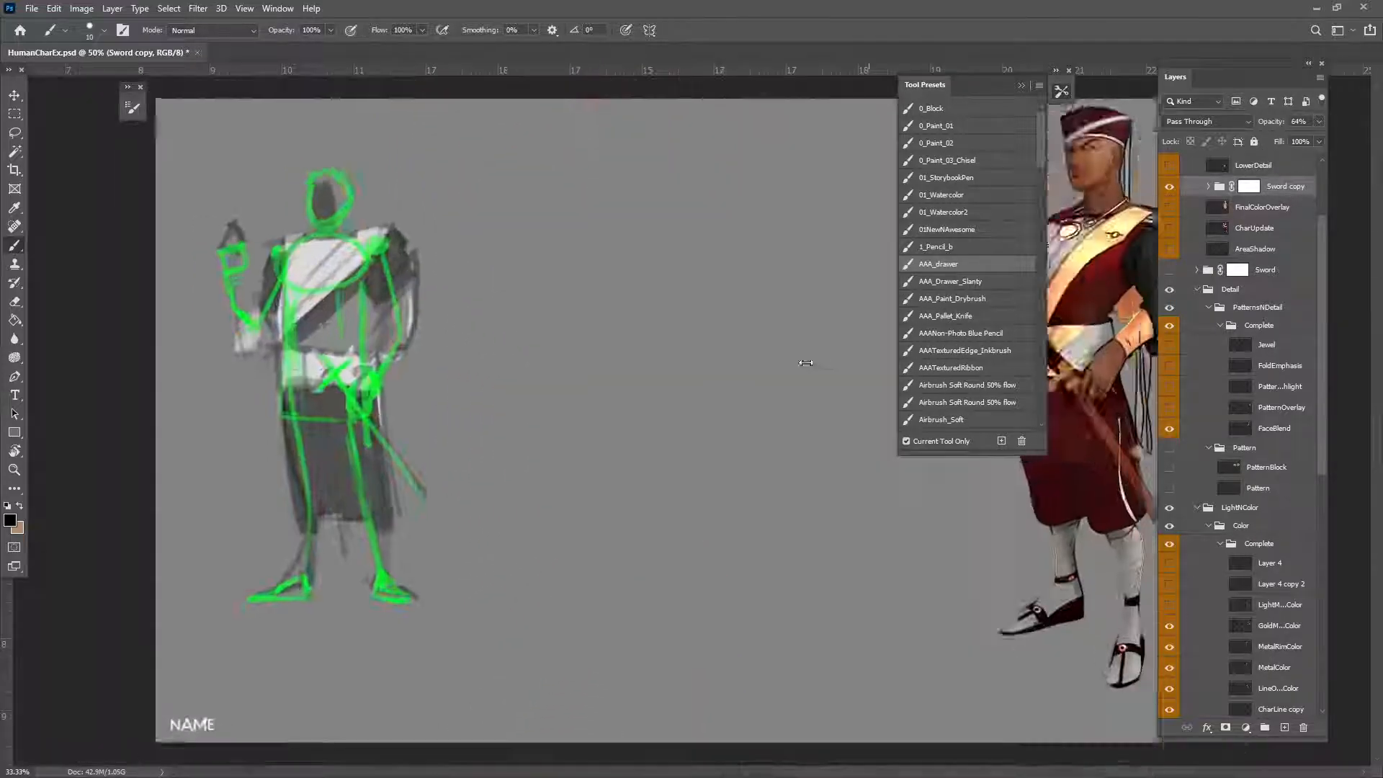
left_click(1022, 87)
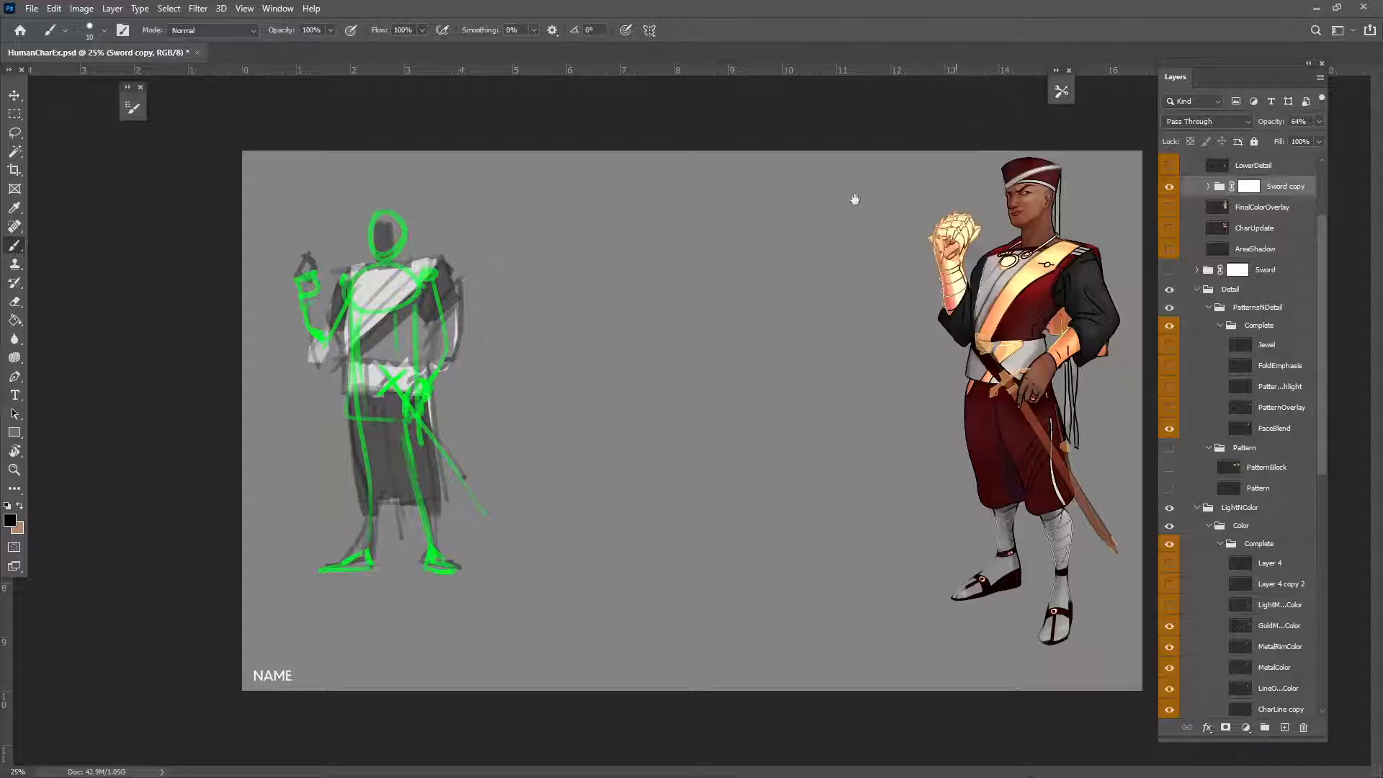
Step: Hide the Sword copy group so the character is shown without the sword
key("ctrl+plus")
key("ctrl+plus")
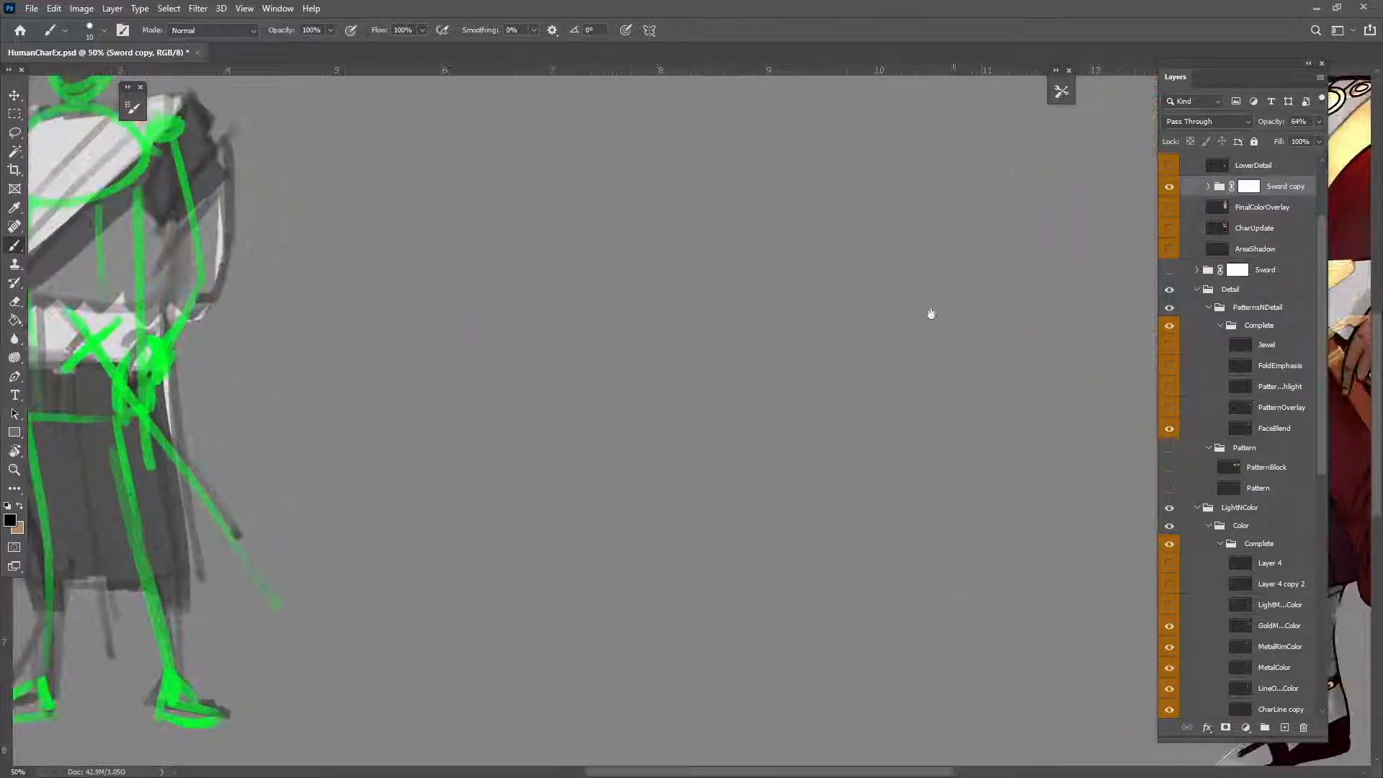
left_click_drag(929, 313, 798, 468)
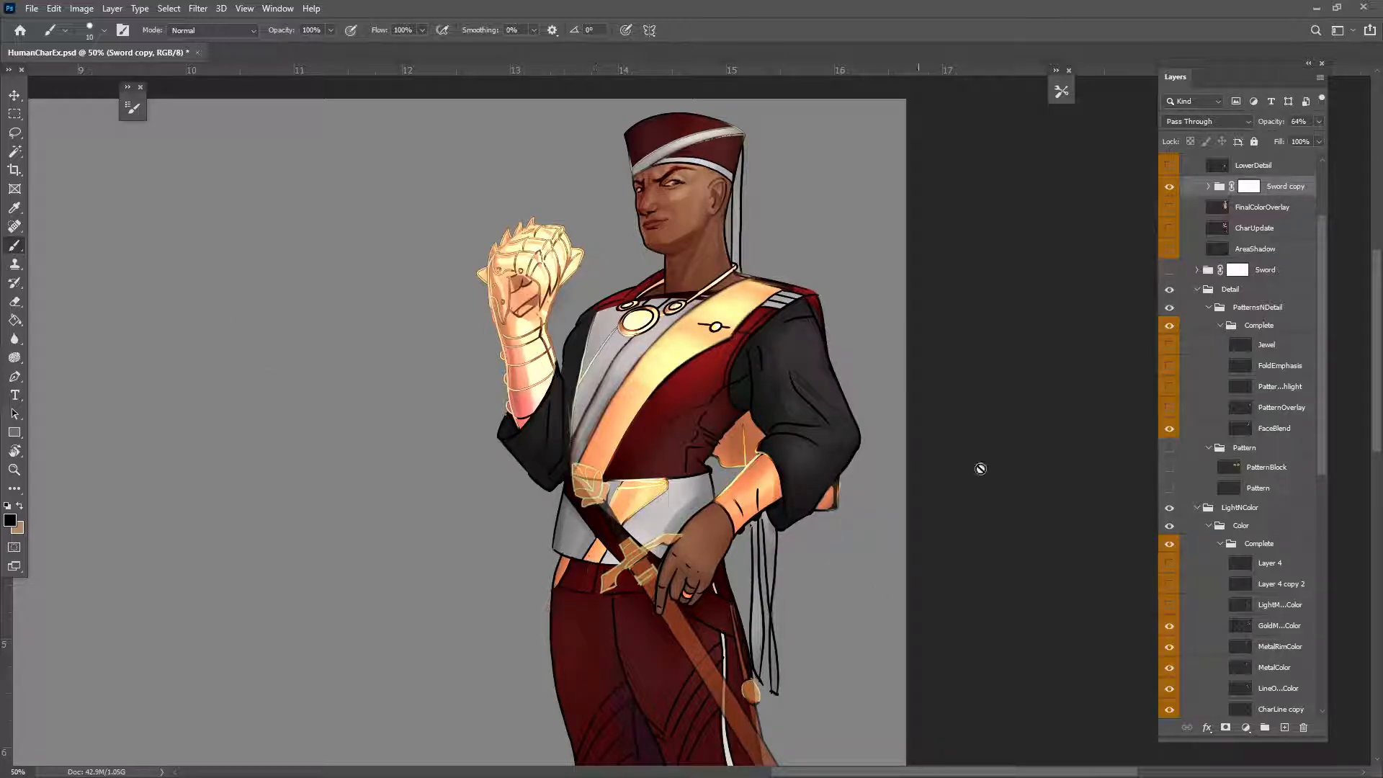
left_click(1170, 187)
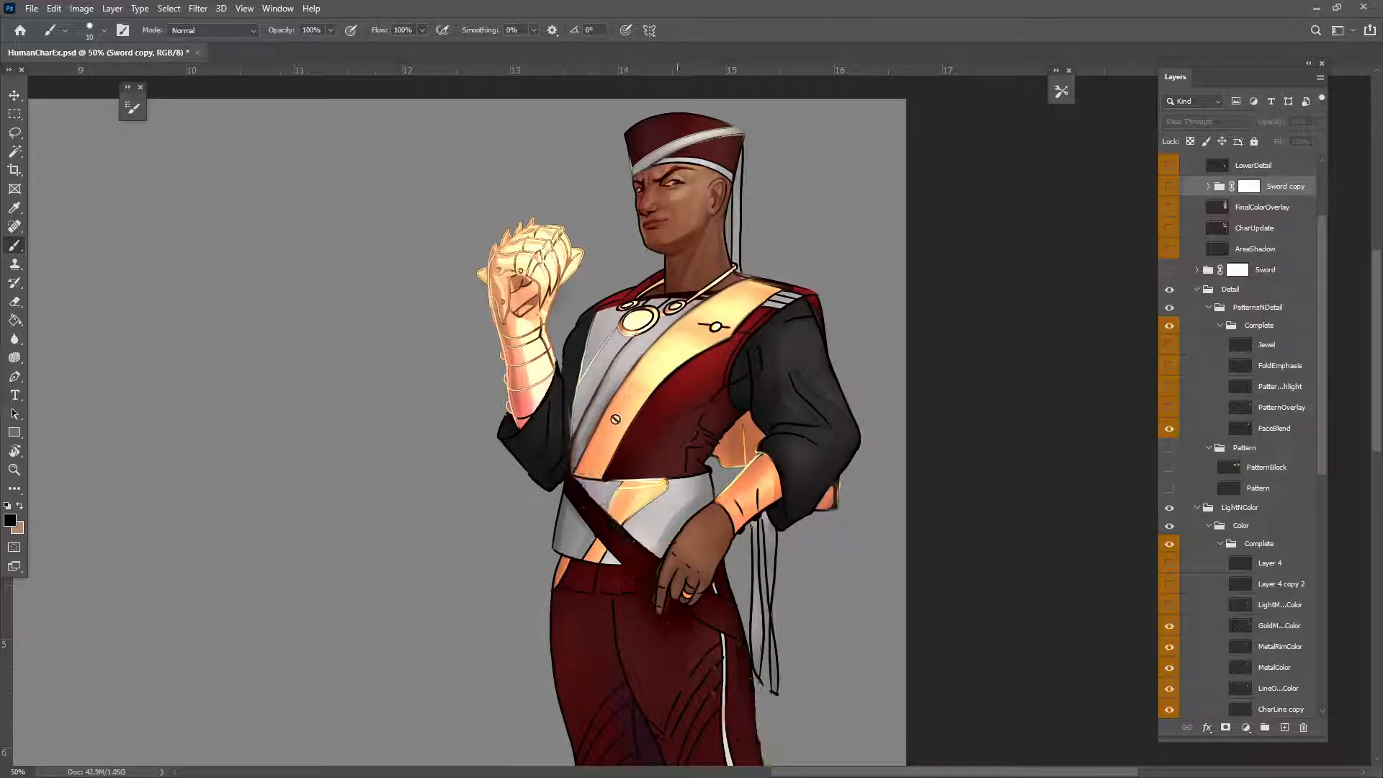
left_click_drag(435, 485, 532, 371)
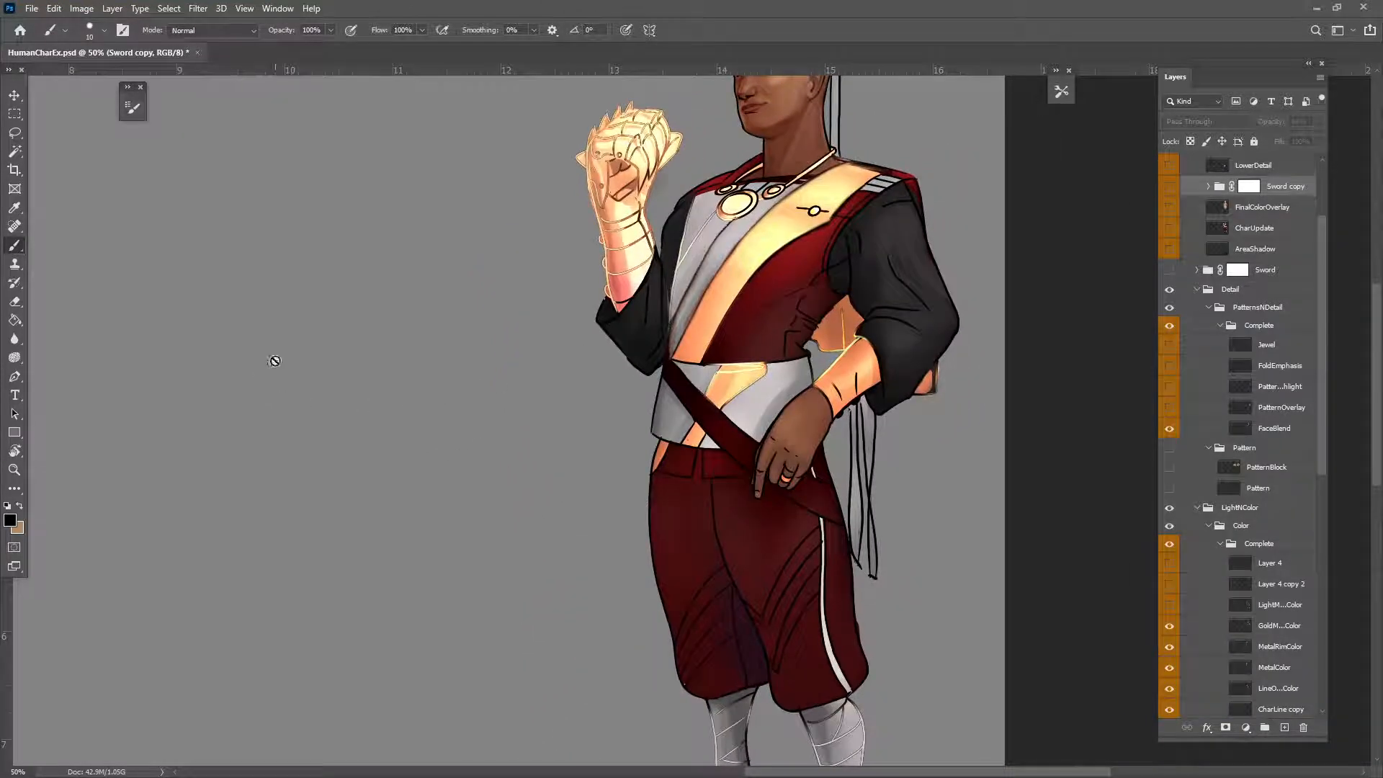